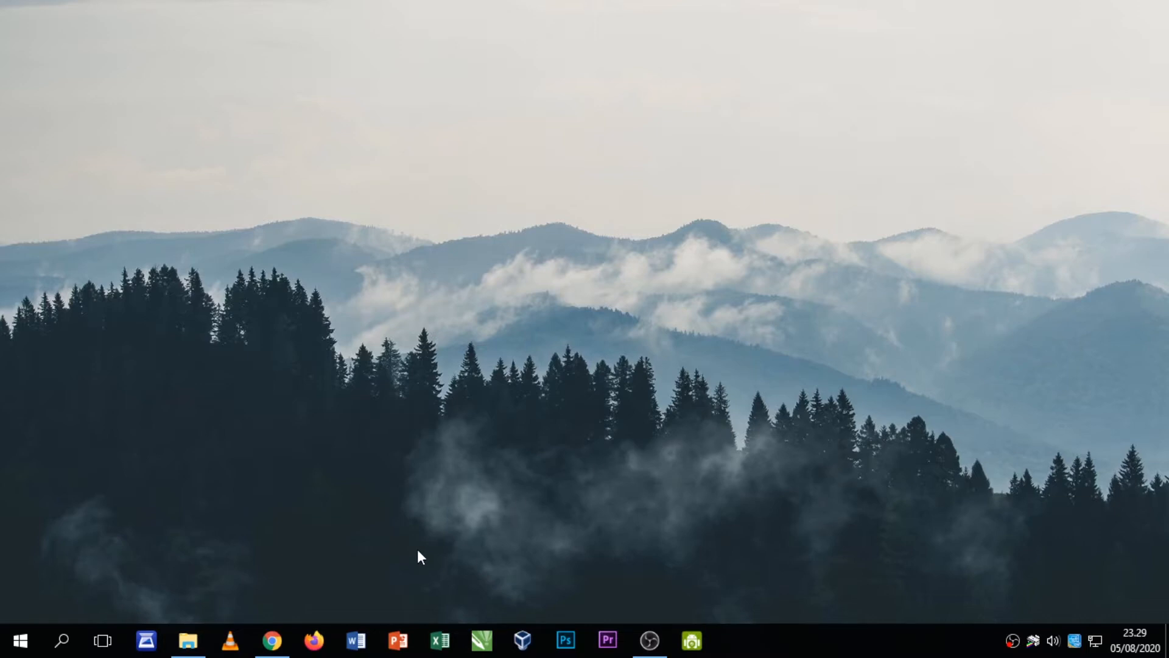
# - Switch to the Chrome browser and open the Office 365 home page from Microsoft Sway
pyautogui.click(282, 630)
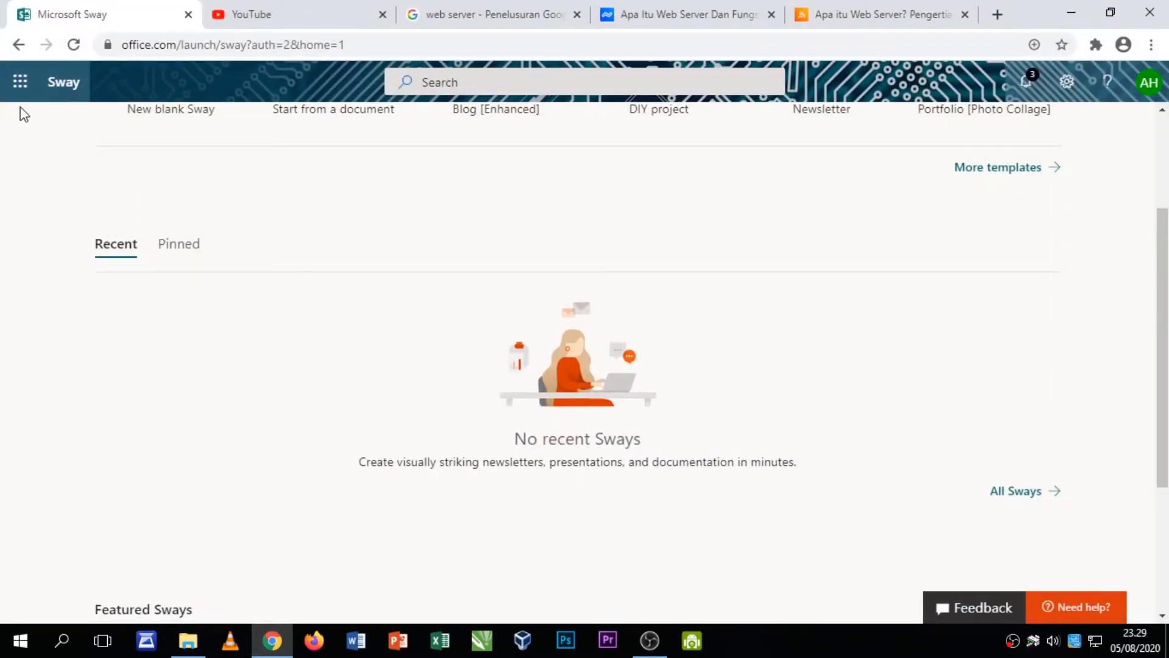
pyautogui.click(20, 81)
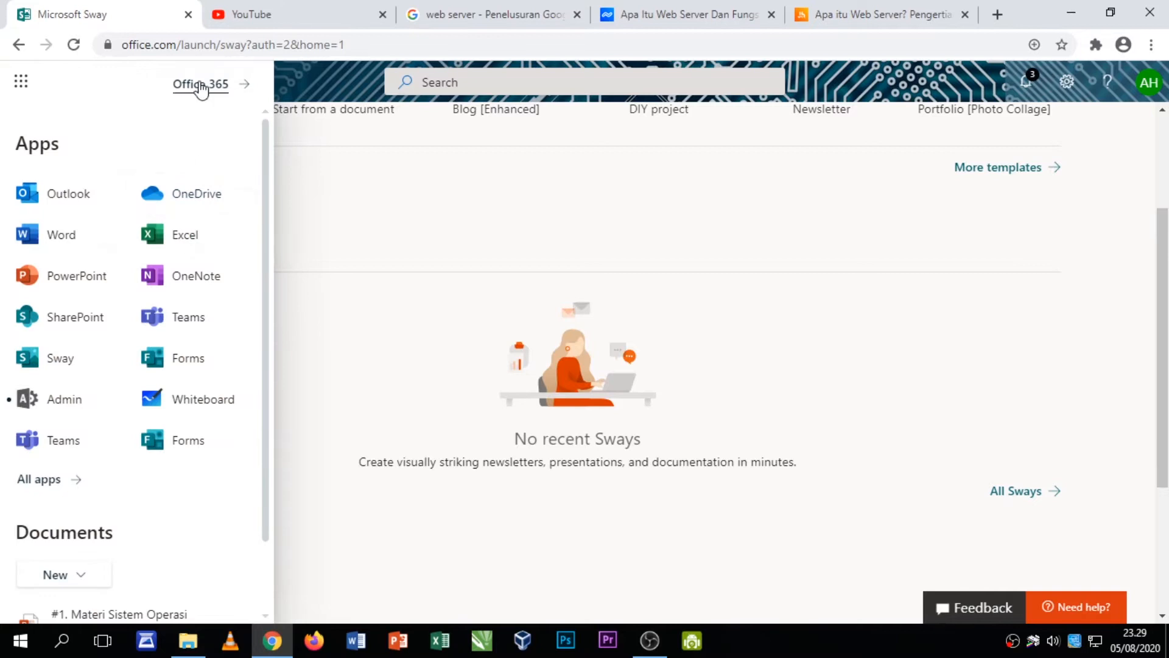
pyautogui.click(201, 85)
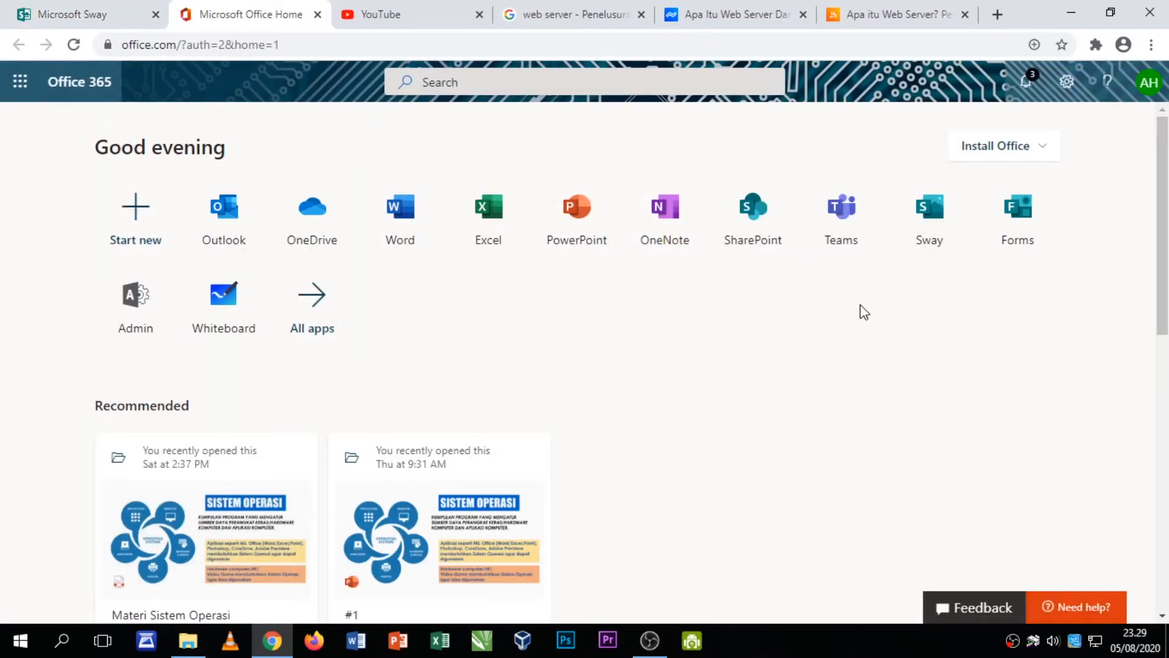
pyautogui.scroll(-1, 1162, 195)
pyautogui.scroll(1, 1161, 195)
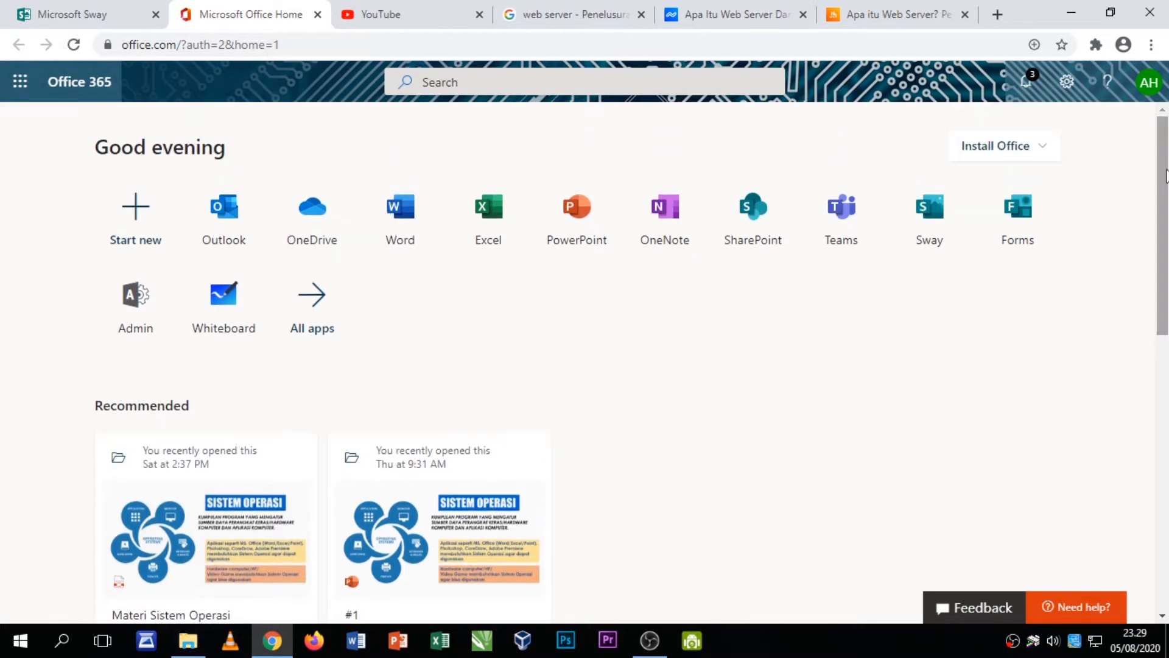
# - Open Sway from the Office 365 apps, create a new blank Sway, and dismiss the title tip
pyautogui.click(932, 227)
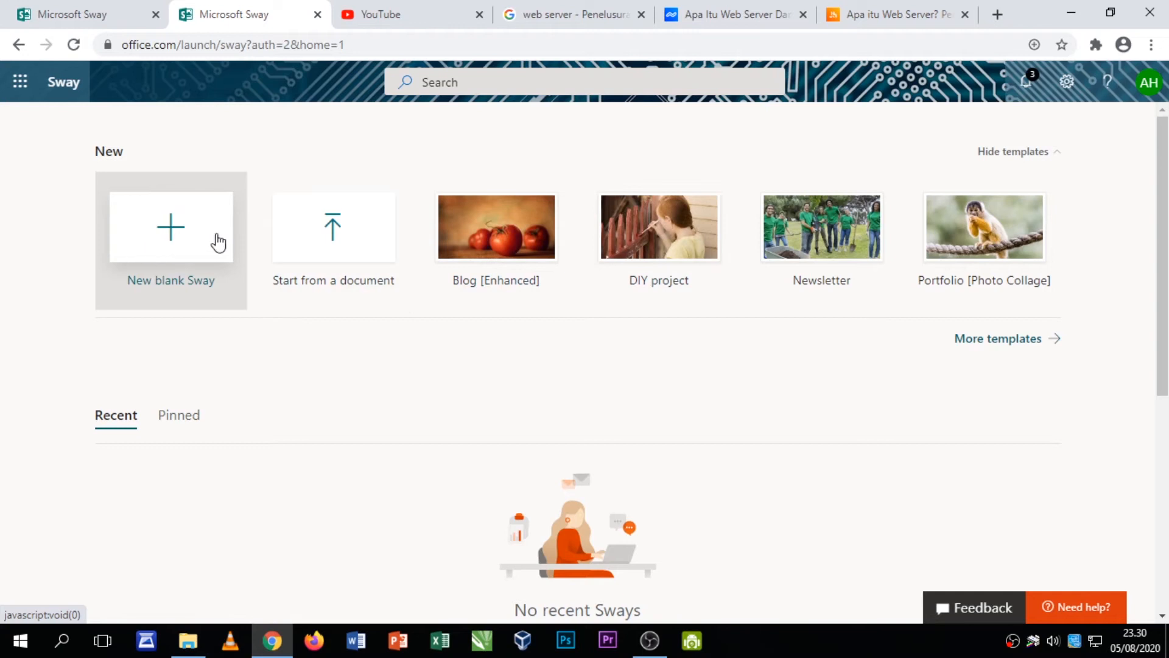
pyautogui.click(172, 238)
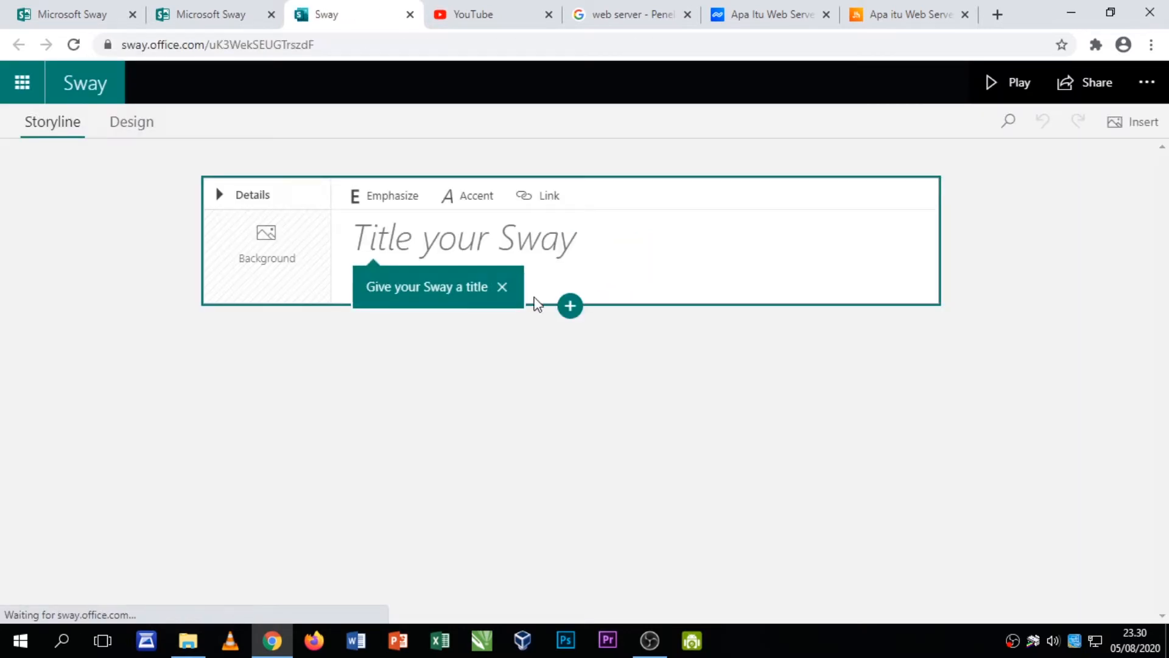
pyautogui.click(502, 288)
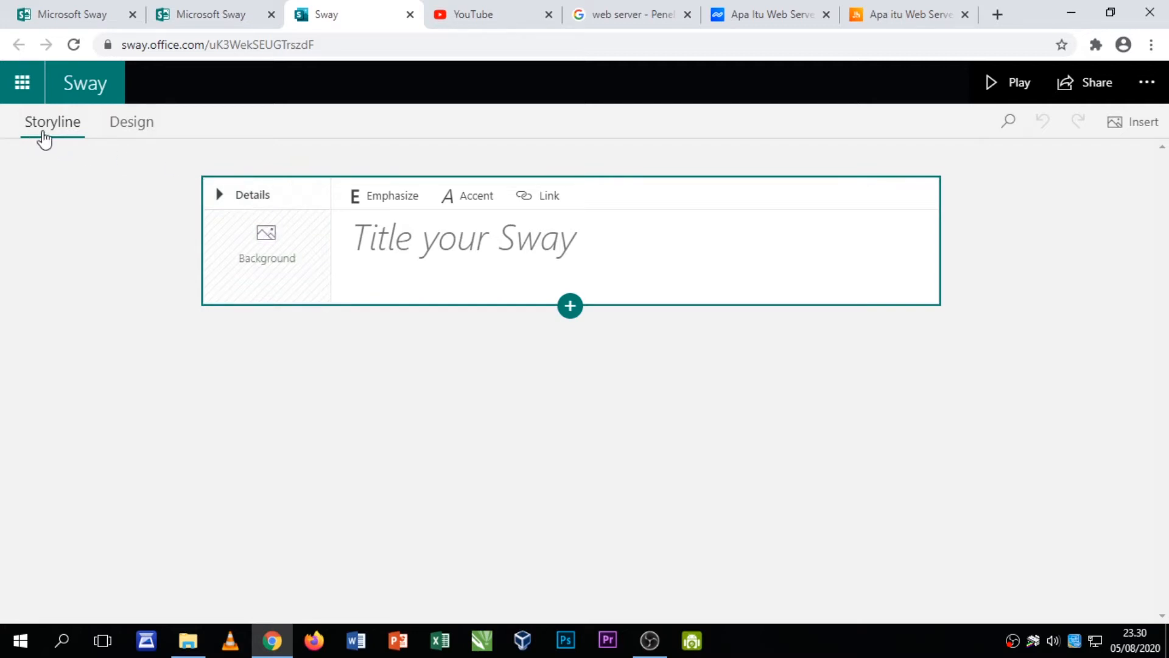
# - Examine the empty Sway in Design view, including the available styles, and return to the Storyline
pyautogui.click(374, 230)
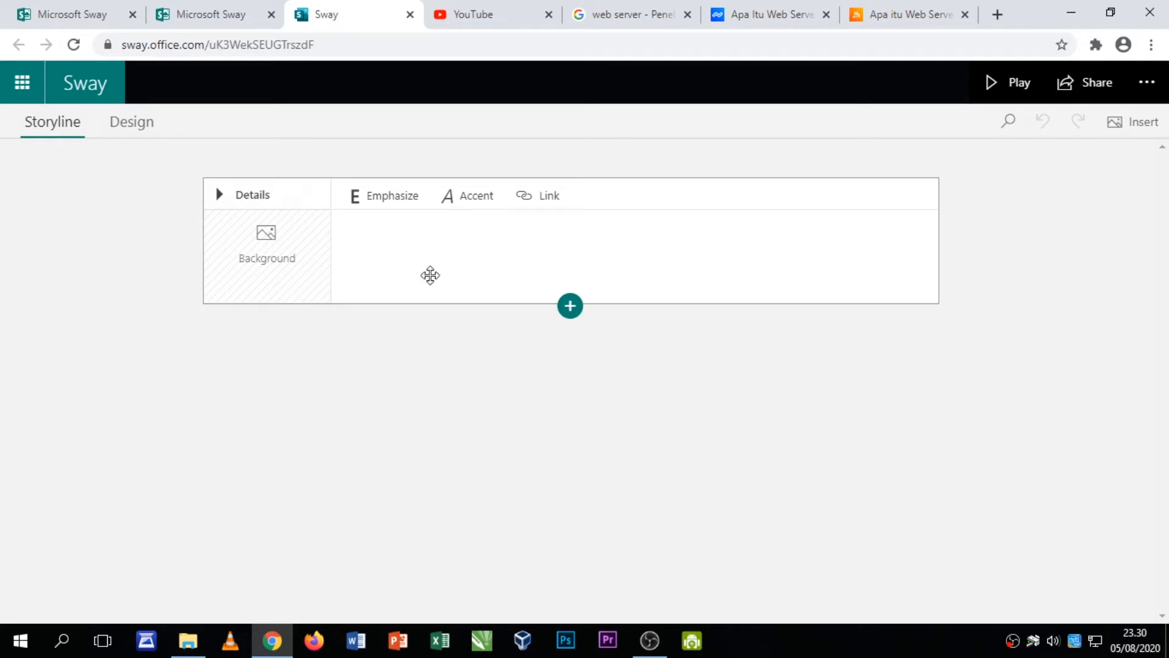
pyautogui.click(137, 125)
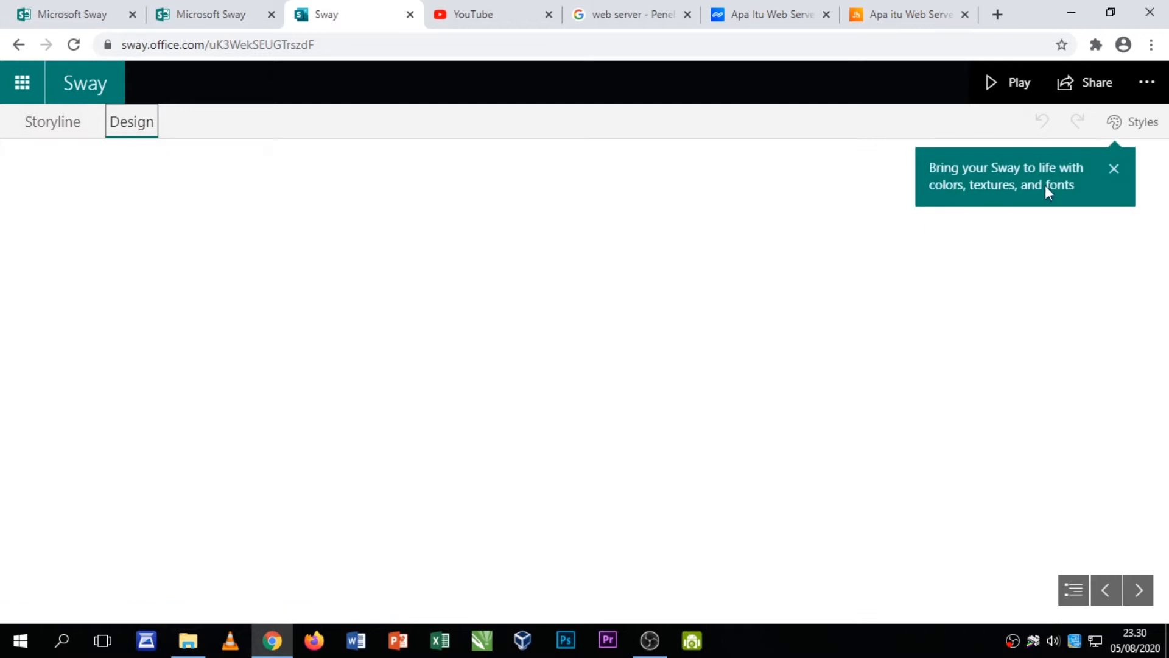
pyautogui.click(1113, 171)
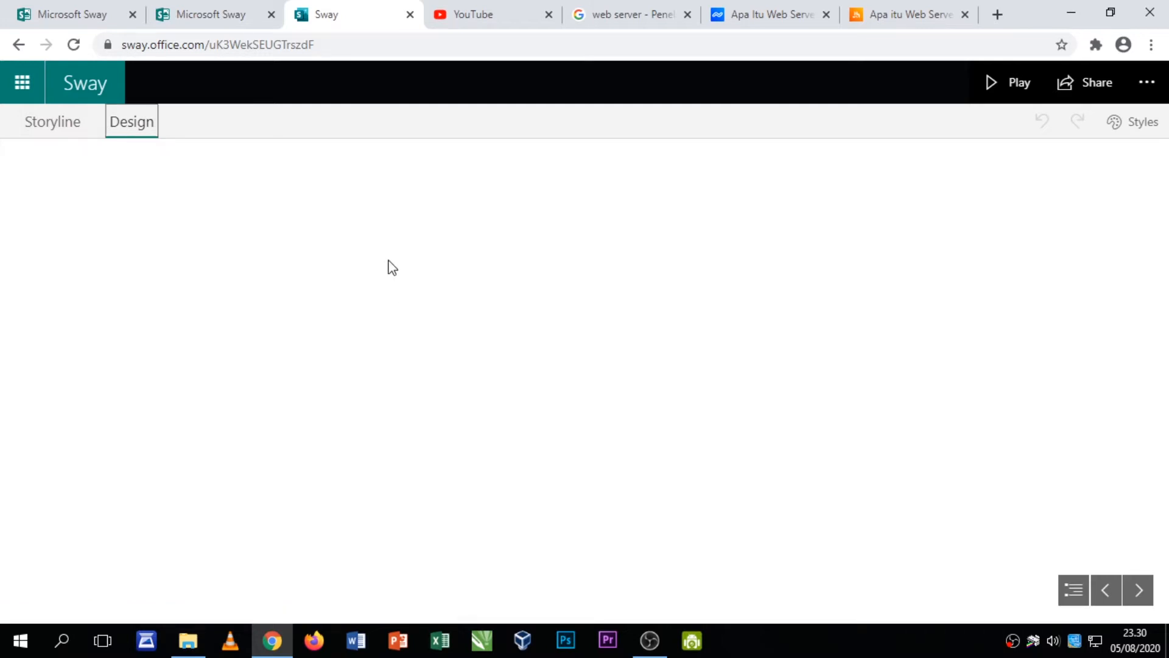
pyautogui.rightClick(447, 295)
pyautogui.click(365, 297)
pyautogui.click(1144, 124)
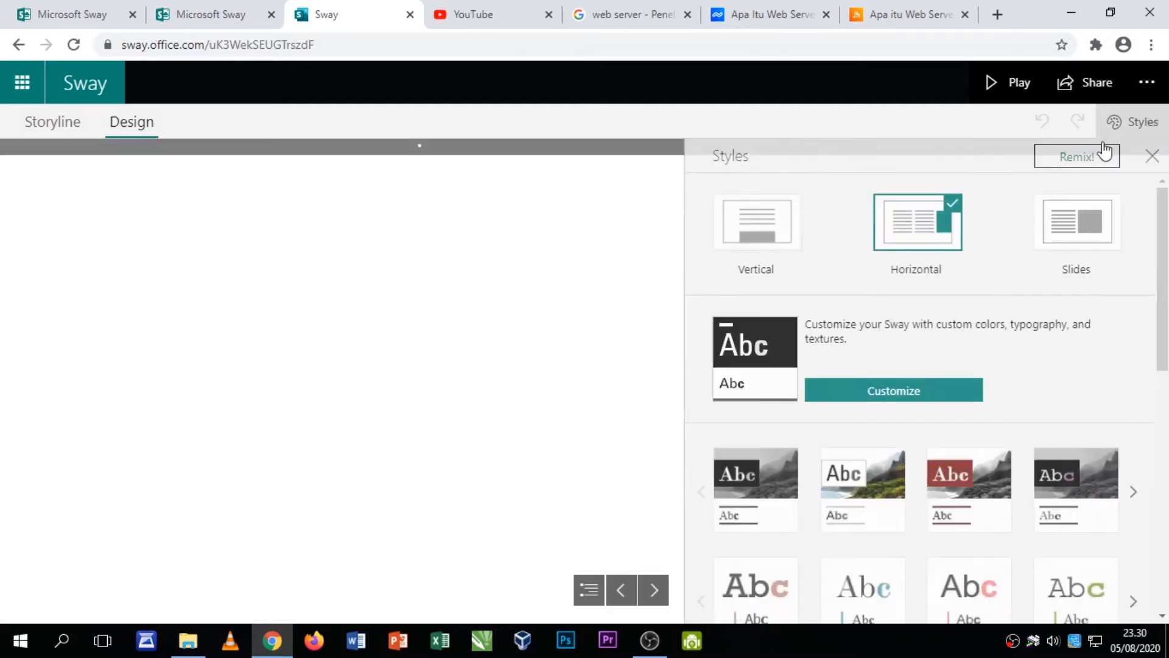
pyautogui.click(1150, 160)
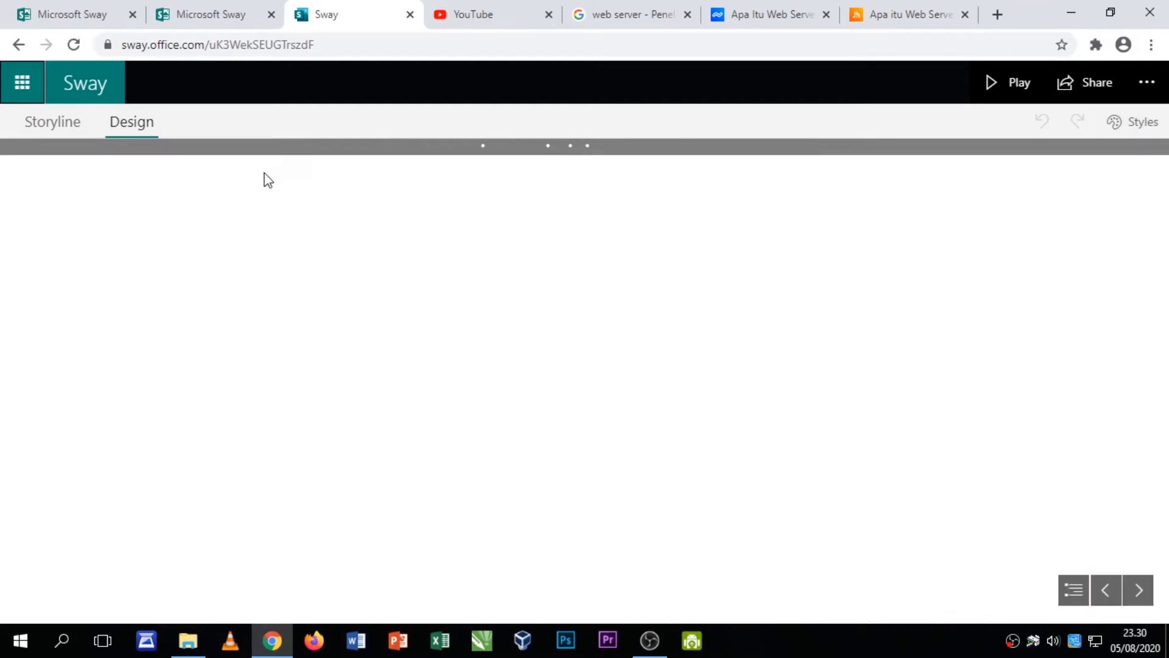
pyautogui.click(63, 130)
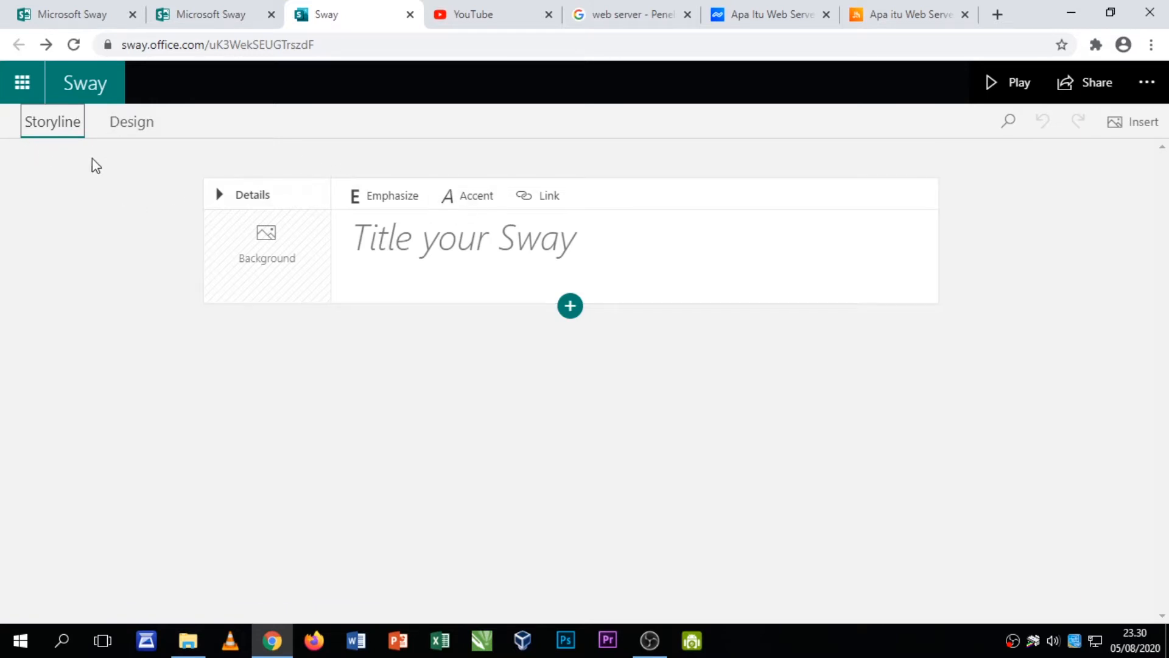
pyautogui.click(110, 133)
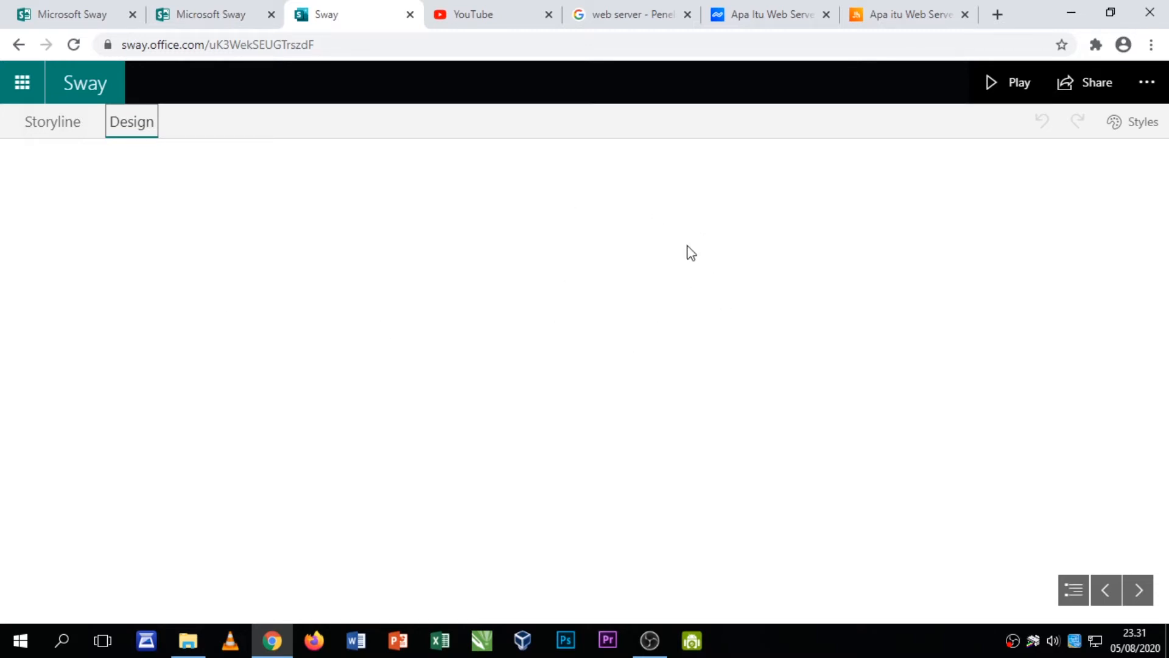
pyautogui.click(61, 136)
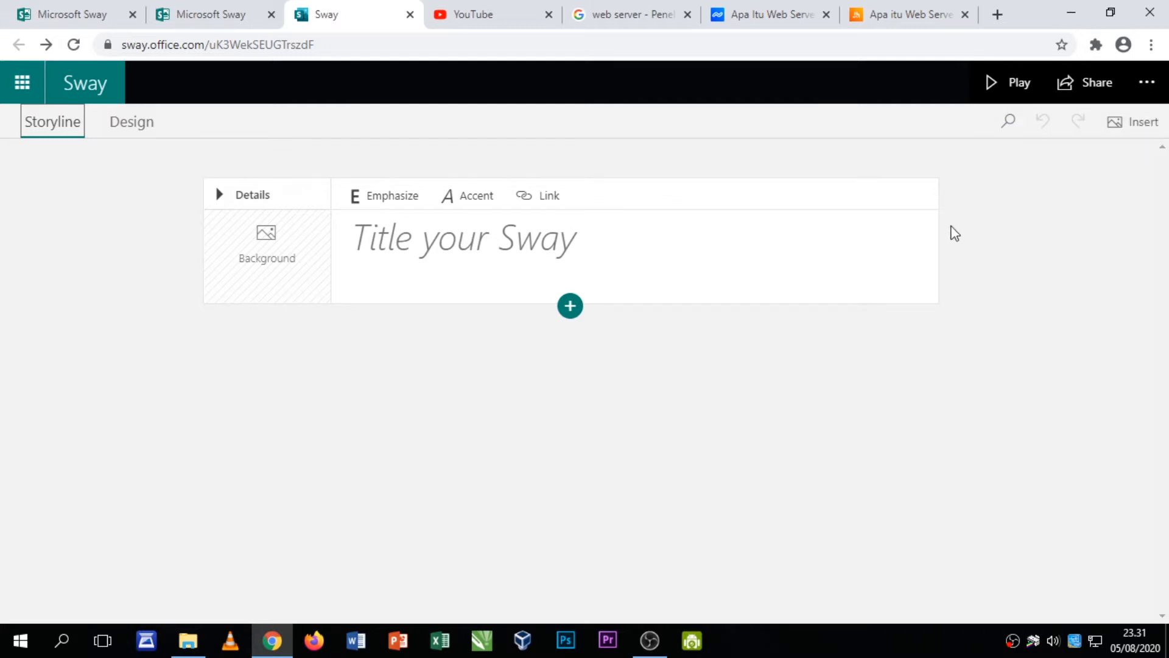
pyautogui.click(963, 199)
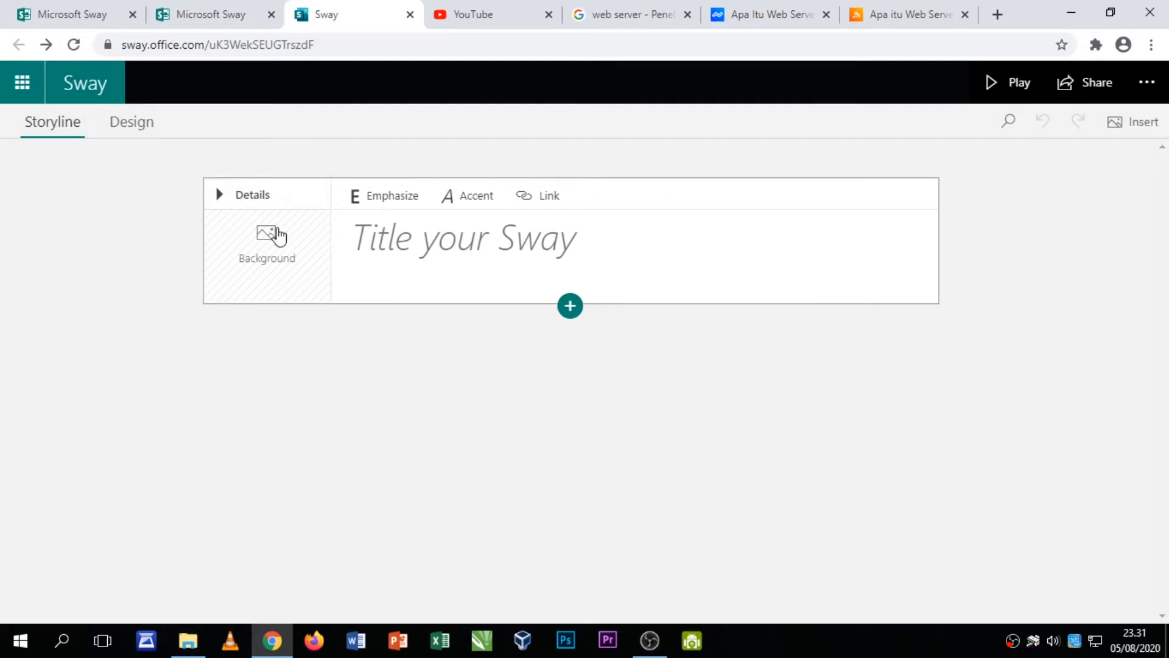
pyautogui.moveTo(439, 274); pyautogui.dragTo(662, 302)
pyautogui.click(776, 355)
# - Title the Sway "WEB SERVER" in the title card
pyautogui.click(407, 242)
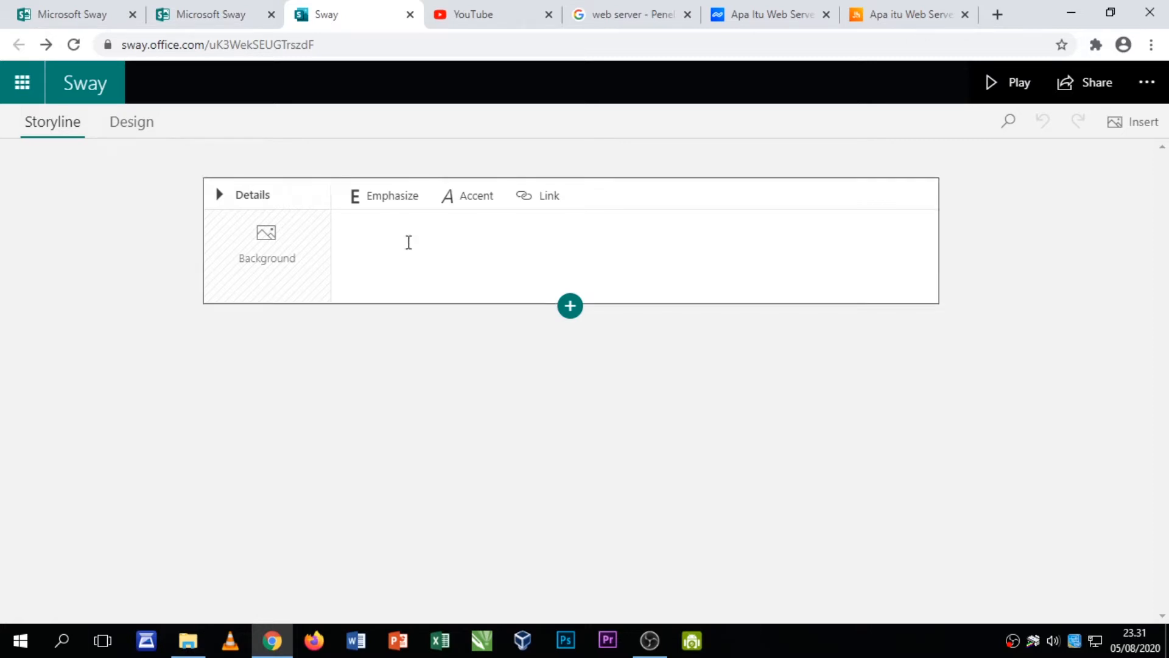
pyautogui.click(456, 354)
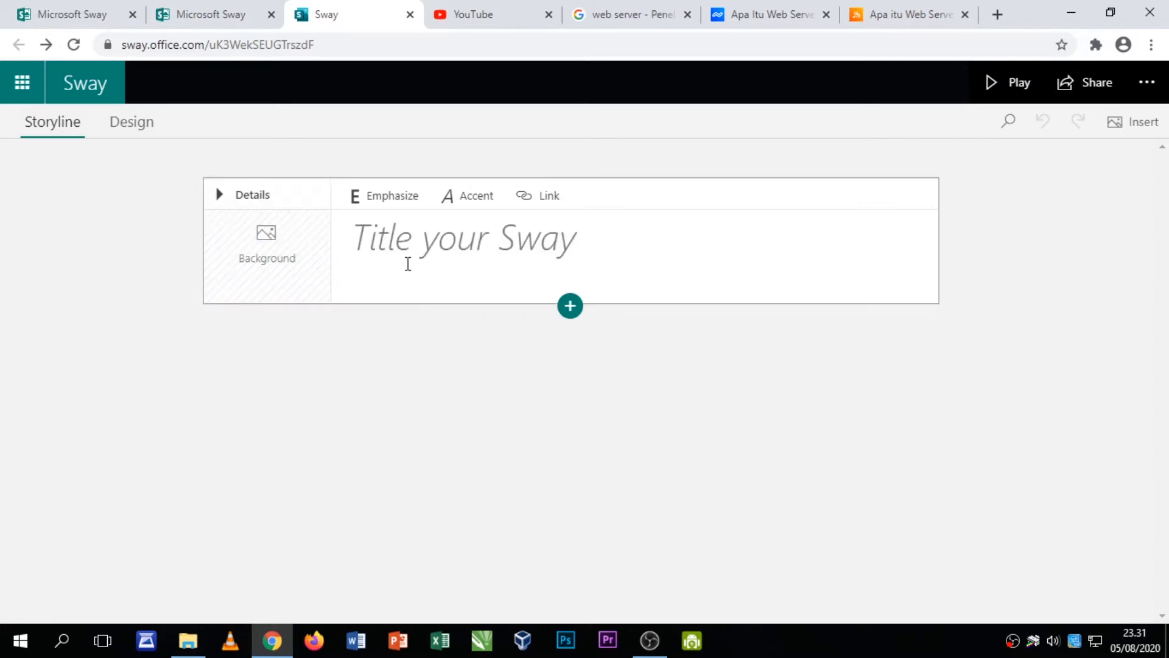
pyautogui.click(408, 256)
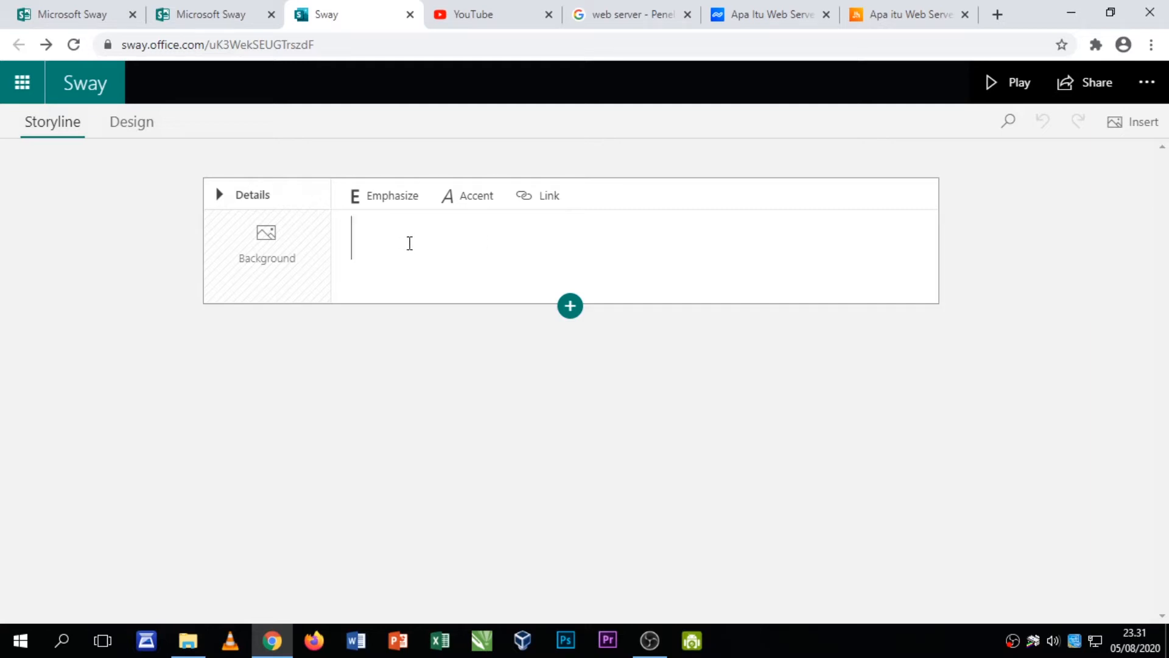
pyautogui.write('WEB SERVER')
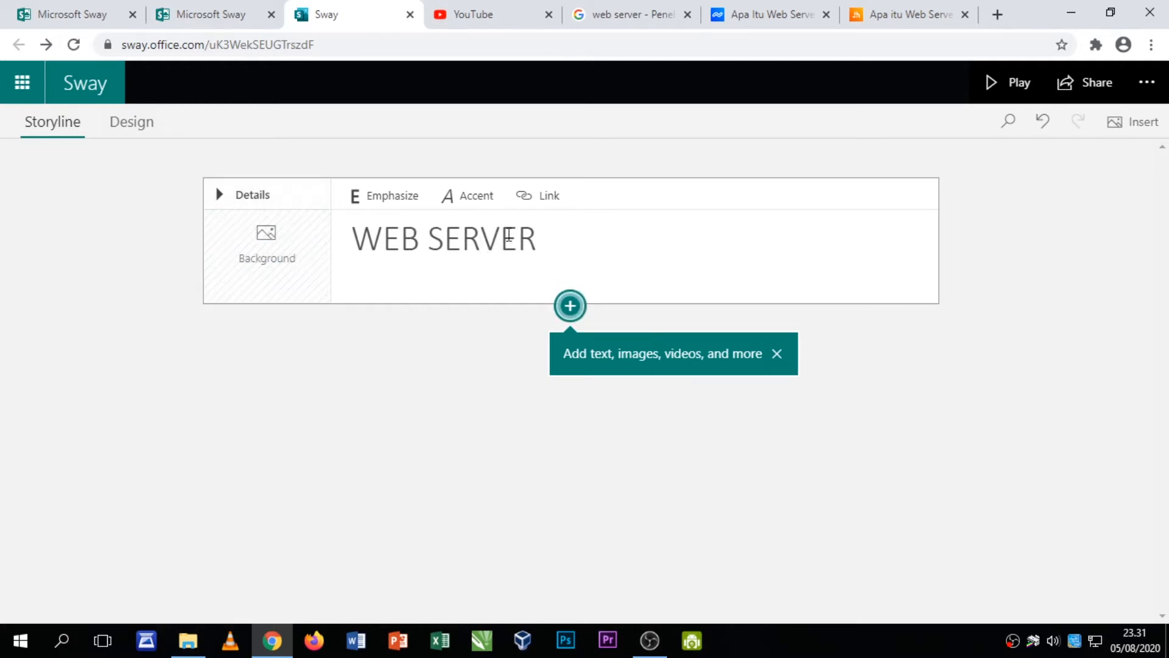
# - Try the Emphasize and Accent formats on the whole WEB SERVER title and leave only Emphasize applied
pyautogui.moveTo(531, 239); pyautogui.dragTo(287, 251)
pyautogui.click(403, 204)
pyautogui.click(467, 198)
pyautogui.click(451, 198)
pyautogui.click(402, 199)
pyautogui.click(456, 198)
pyautogui.click(401, 205)
pyautogui.click(451, 198)
pyautogui.click(399, 189)
pyautogui.click(449, 197)
pyautogui.click(450, 199)
pyautogui.click(386, 197)
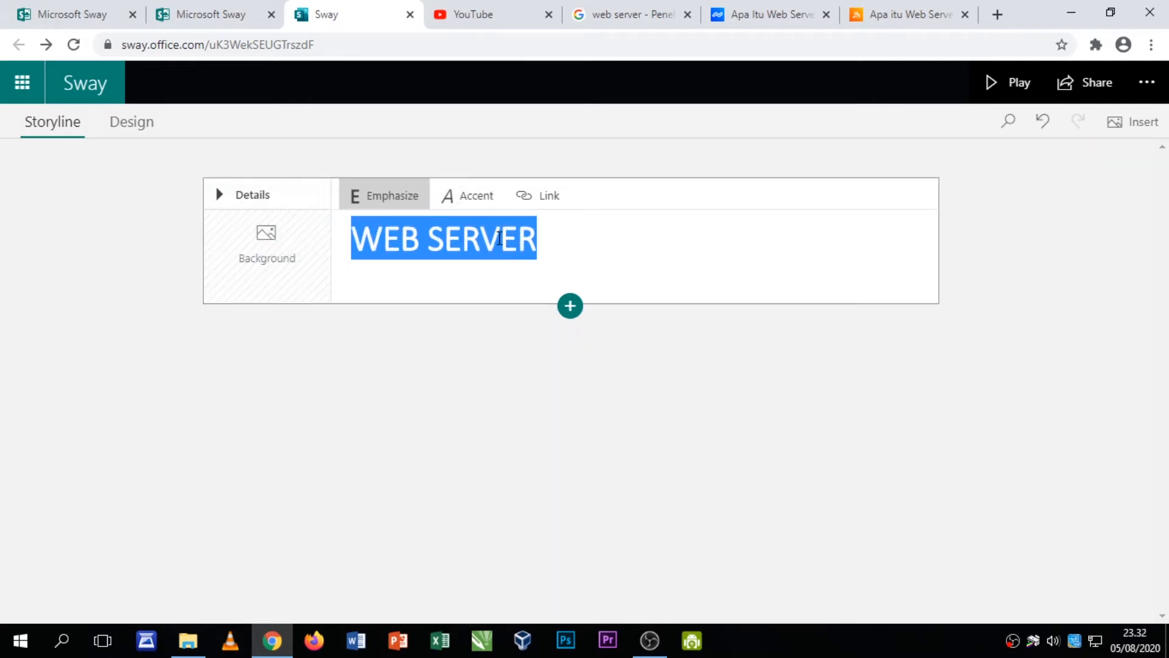
# - Search the suggested image sources for "WEB SERVER" as the title card's background
pyautogui.click(261, 257)
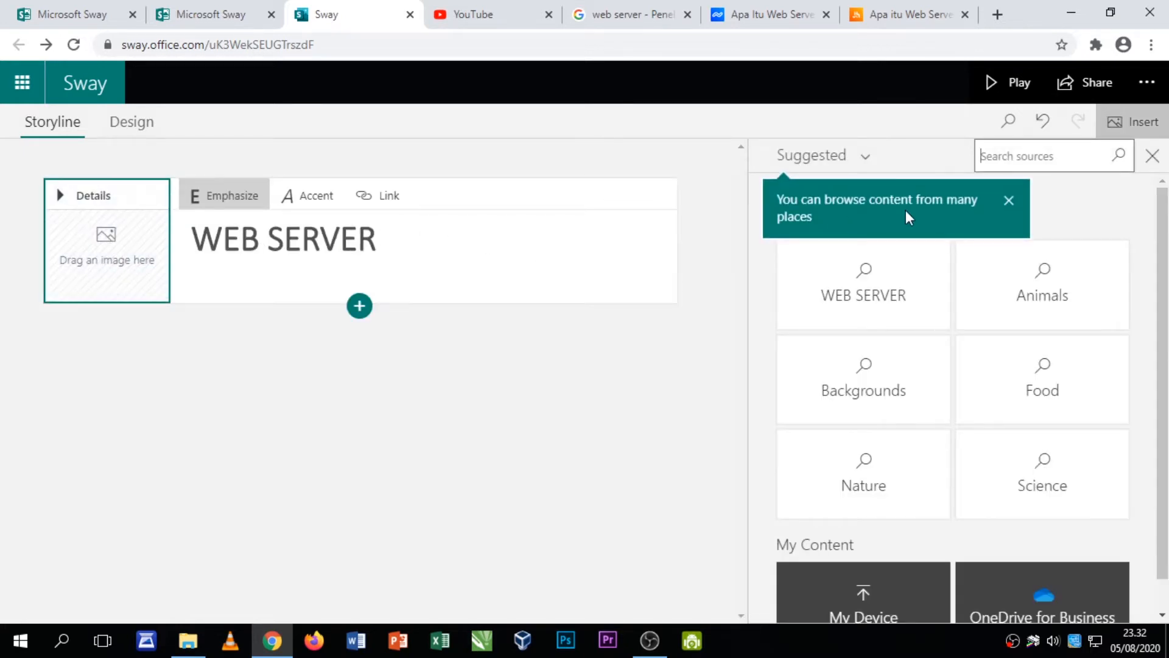
pyautogui.click(1009, 203)
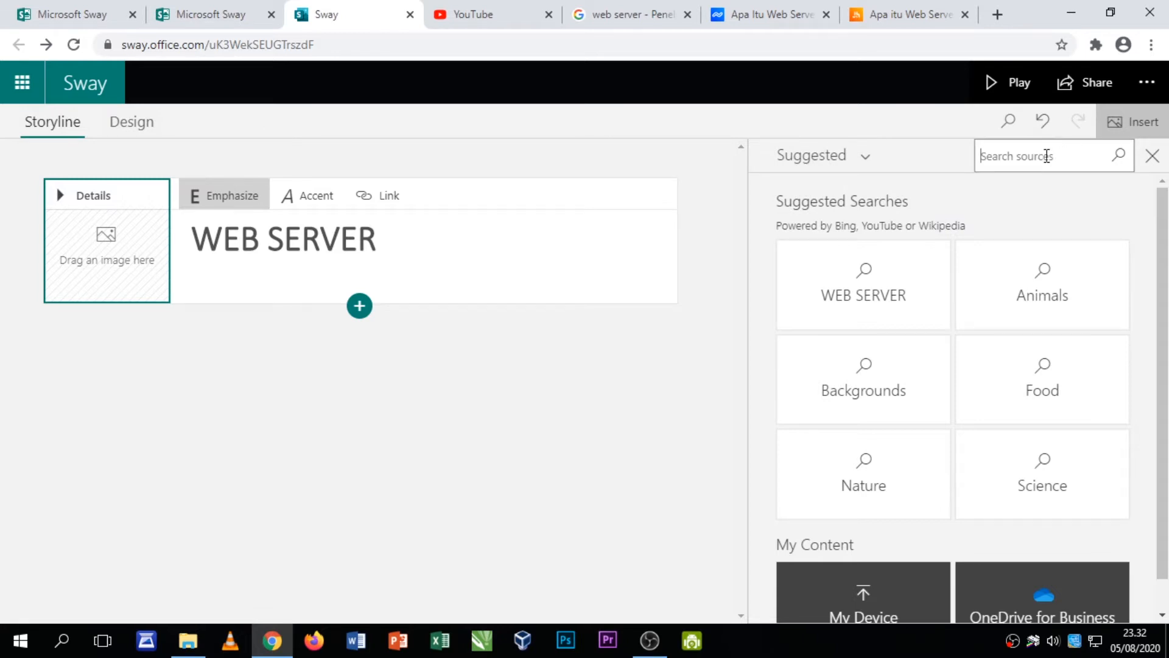
pyautogui.write('WEB SERVER')
pyautogui.press('Return')
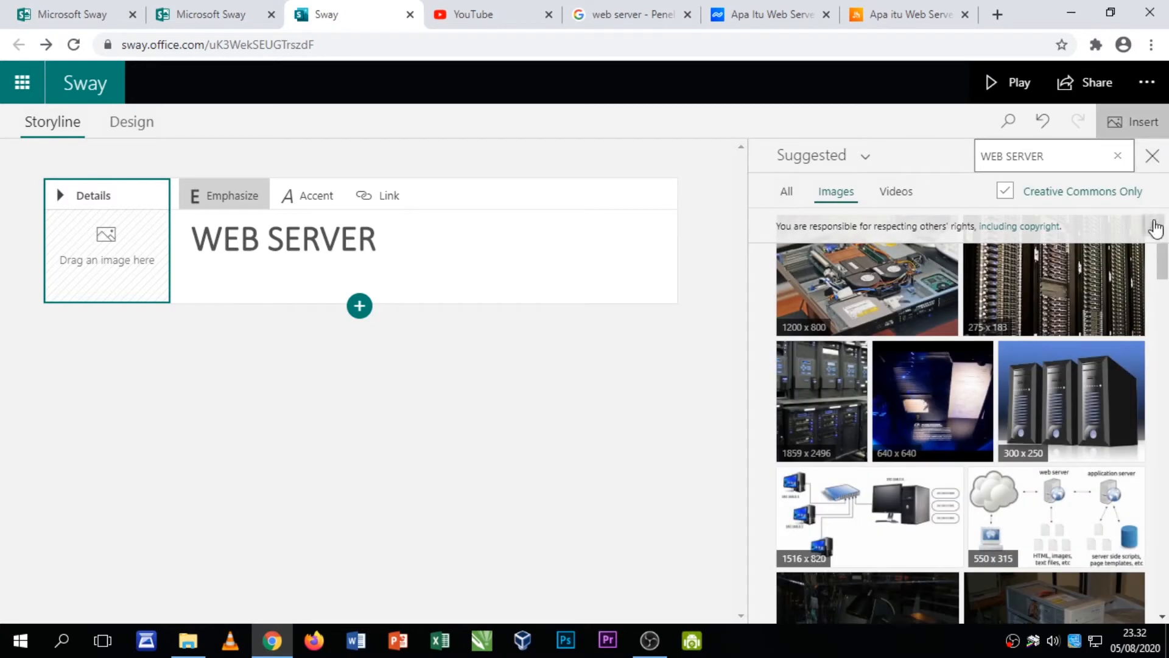
# - Add the 1200 x 800 photo of the opened server as the title card's background image
pyautogui.click(1152, 225)
pyautogui.click(879, 270)
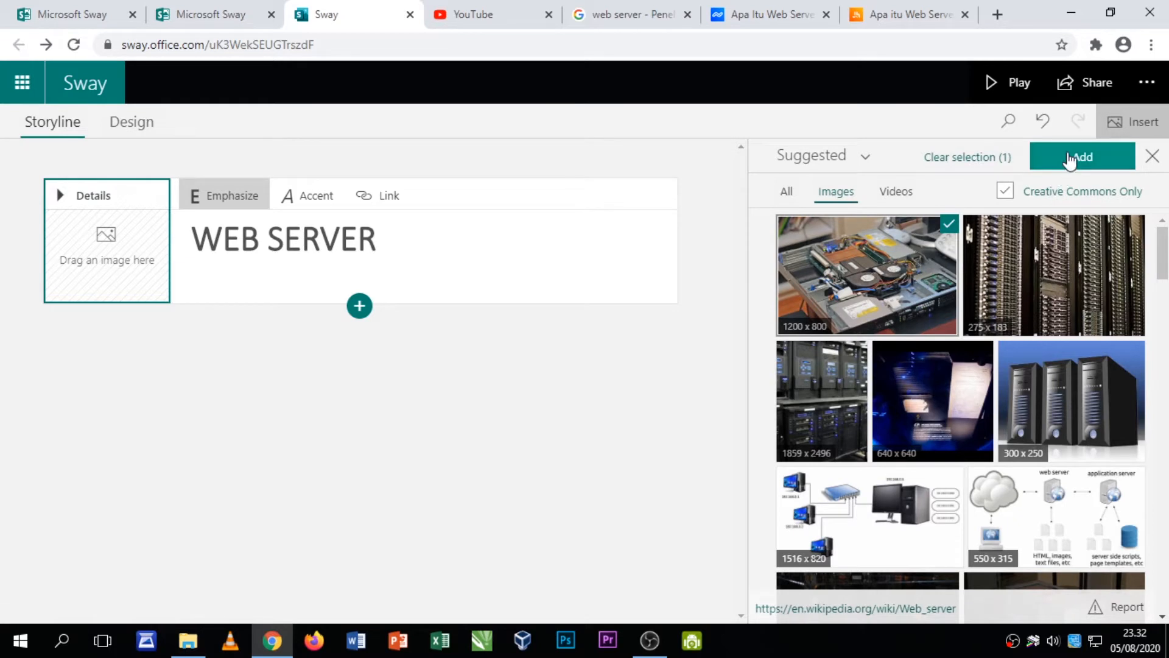
pyautogui.moveTo(871, 289); pyautogui.dragTo(109, 258)
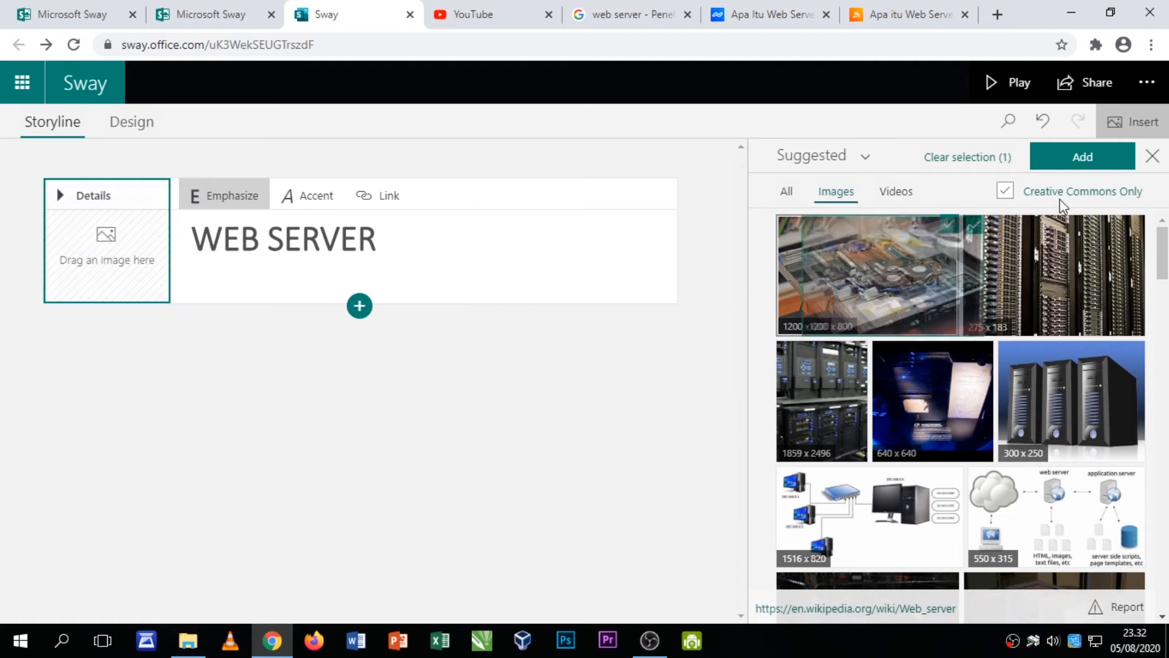
pyautogui.click(1081, 160)
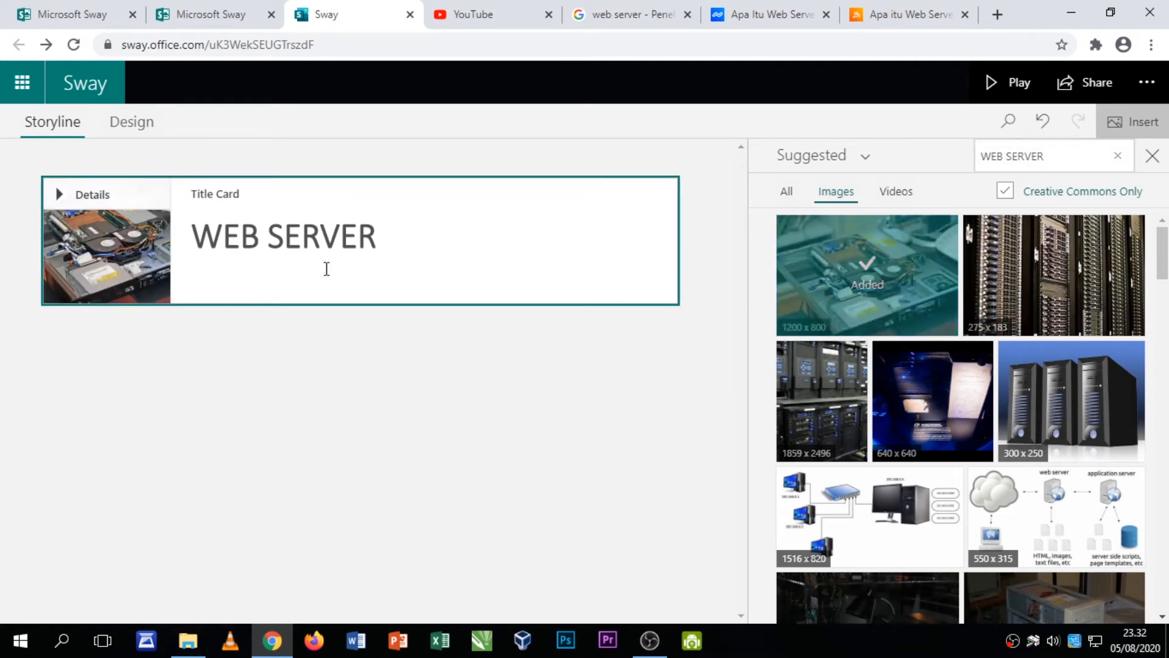
pyautogui.click(530, 254)
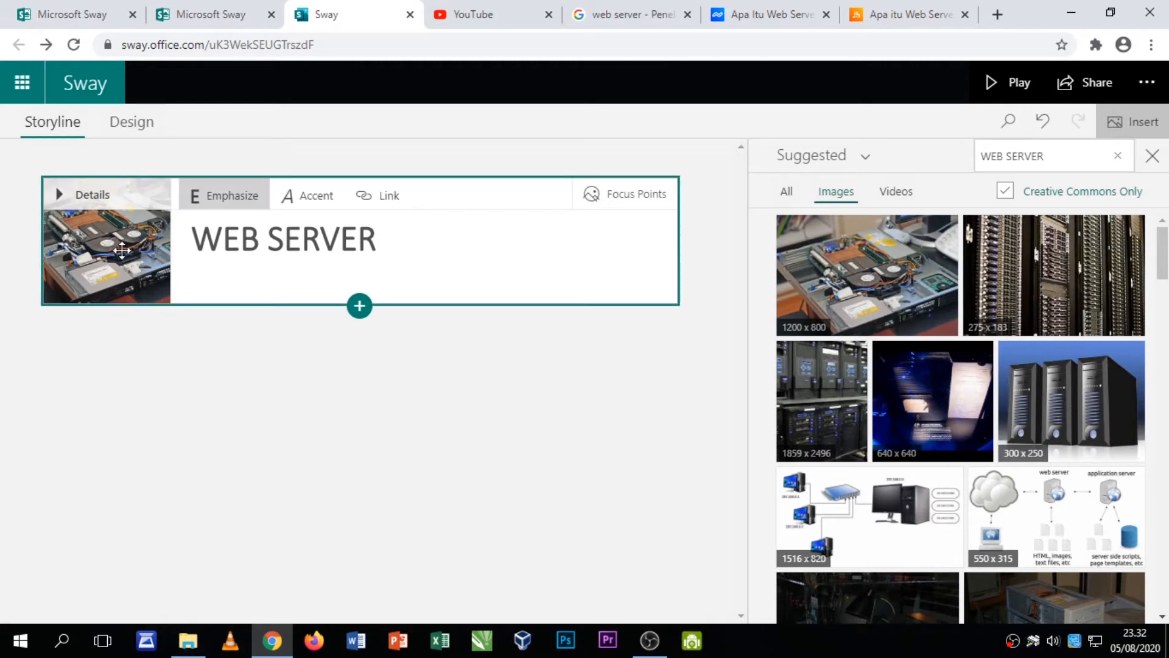
# - Set a focus point on the title card's background image, just above the two fans inside the server
pyautogui.click(619, 201)
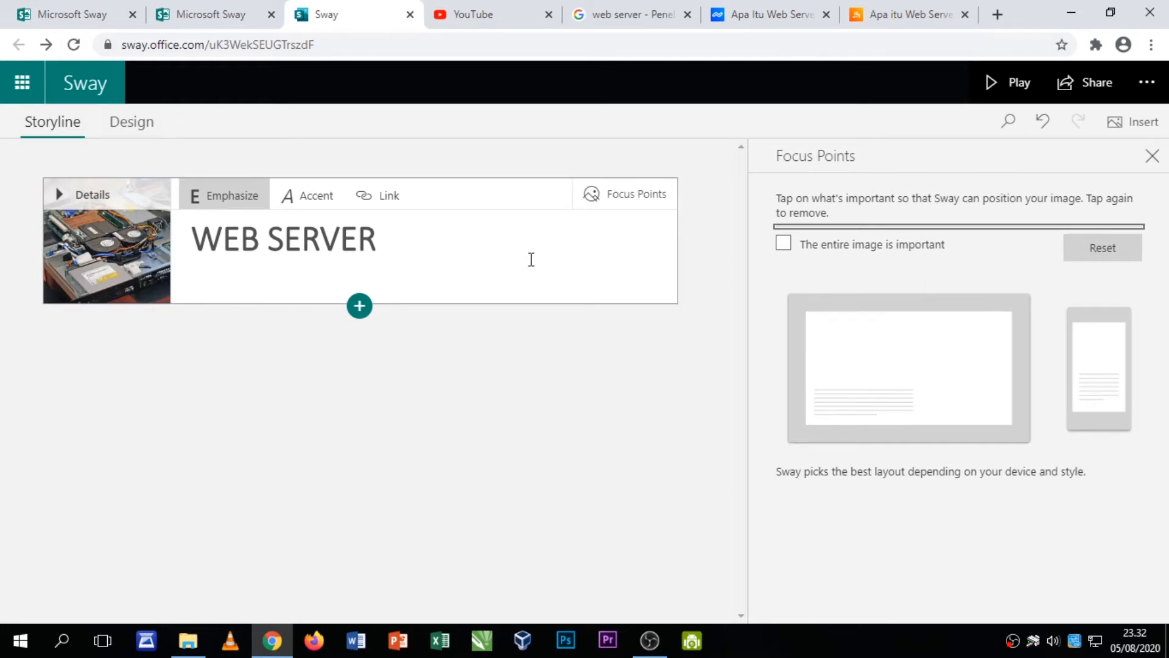
pyautogui.click(1151, 156)
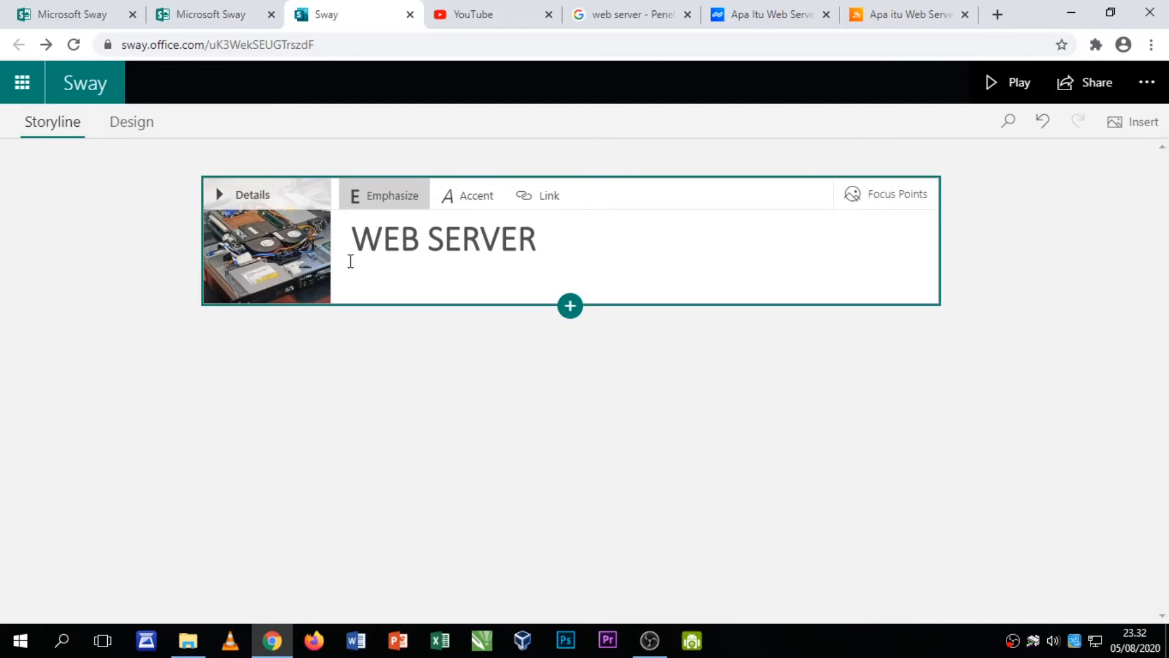
pyautogui.click(853, 194)
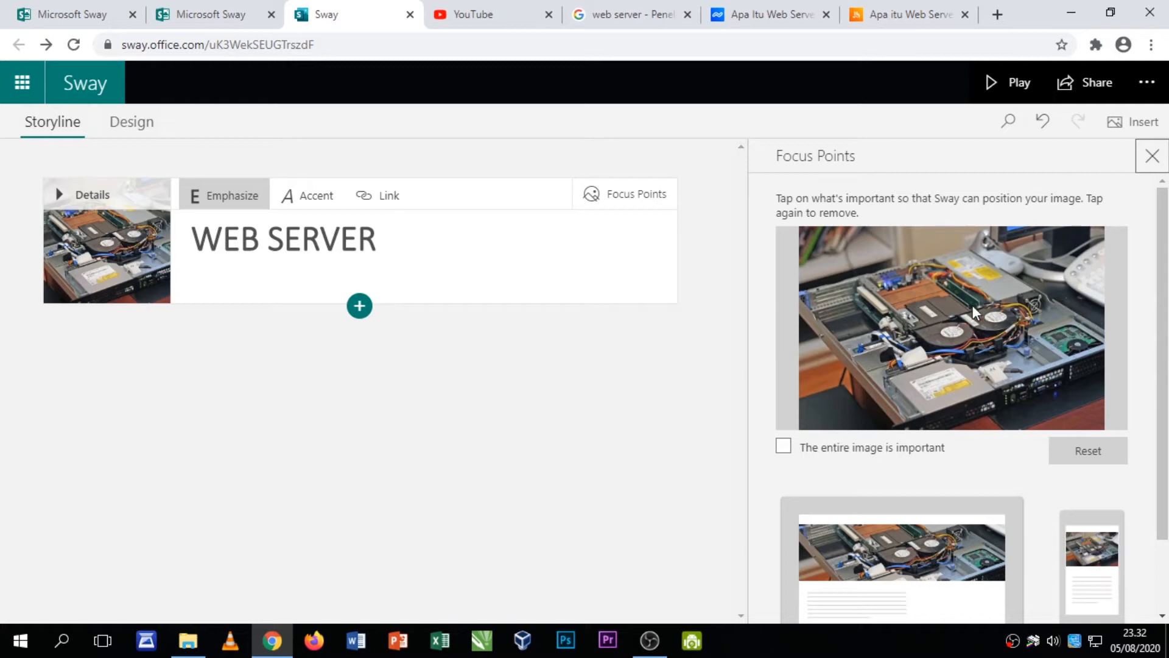
pyautogui.click(925, 294)
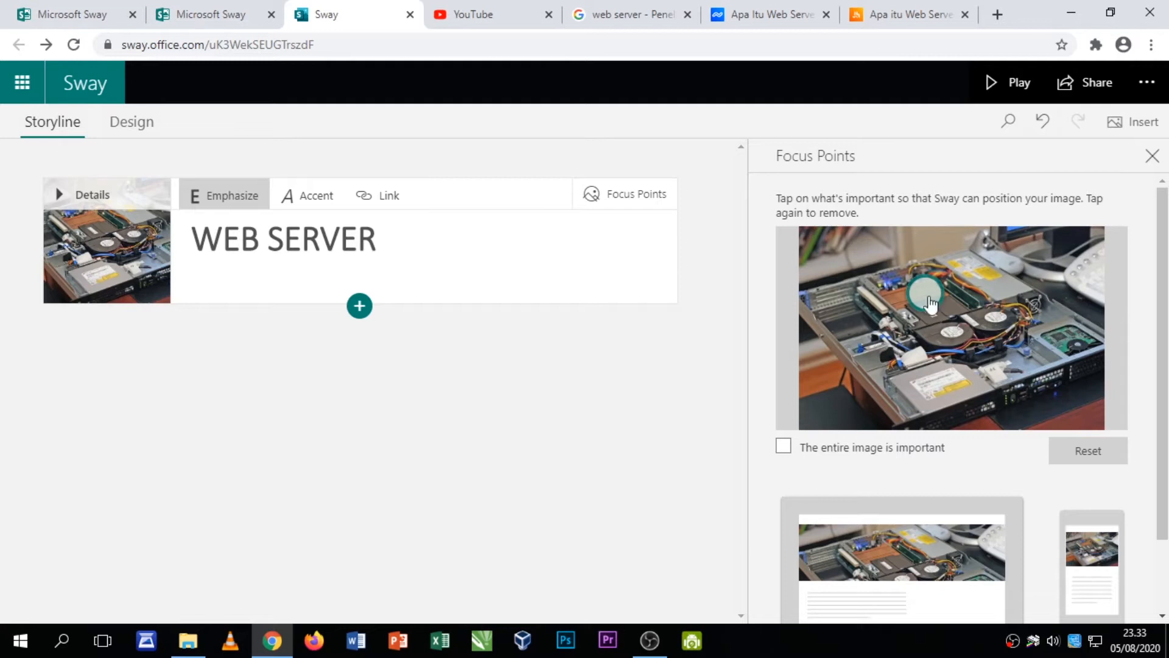
pyautogui.click(1151, 156)
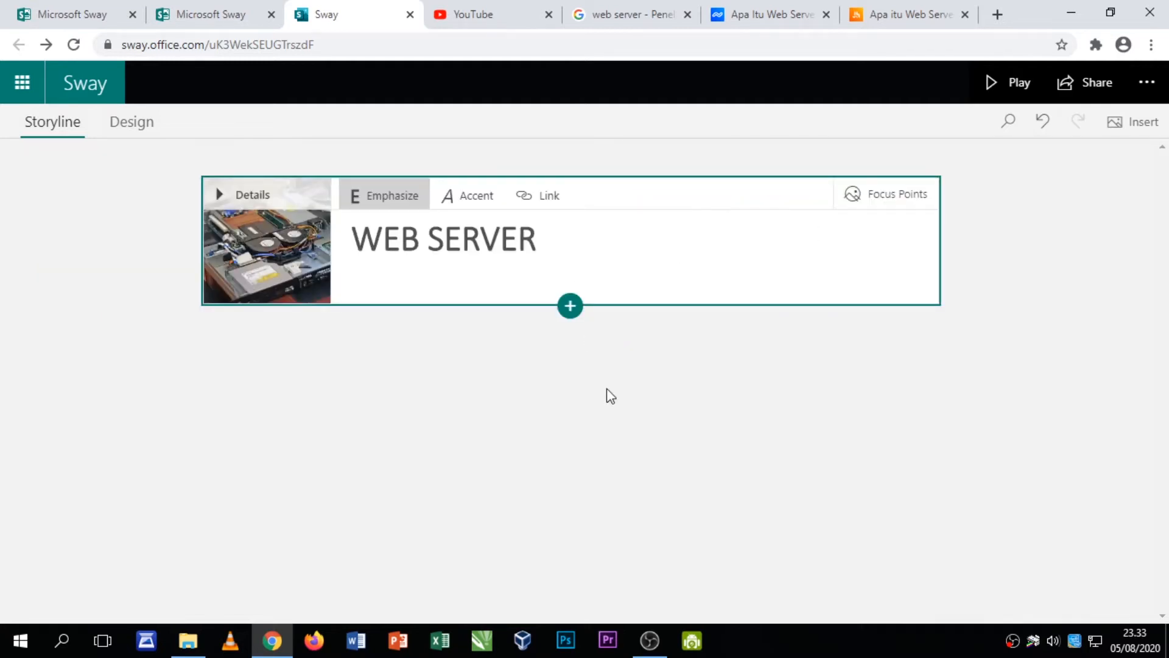
# - Preview the WEB SERVER title card with its background image in Design view
pyautogui.click(597, 255)
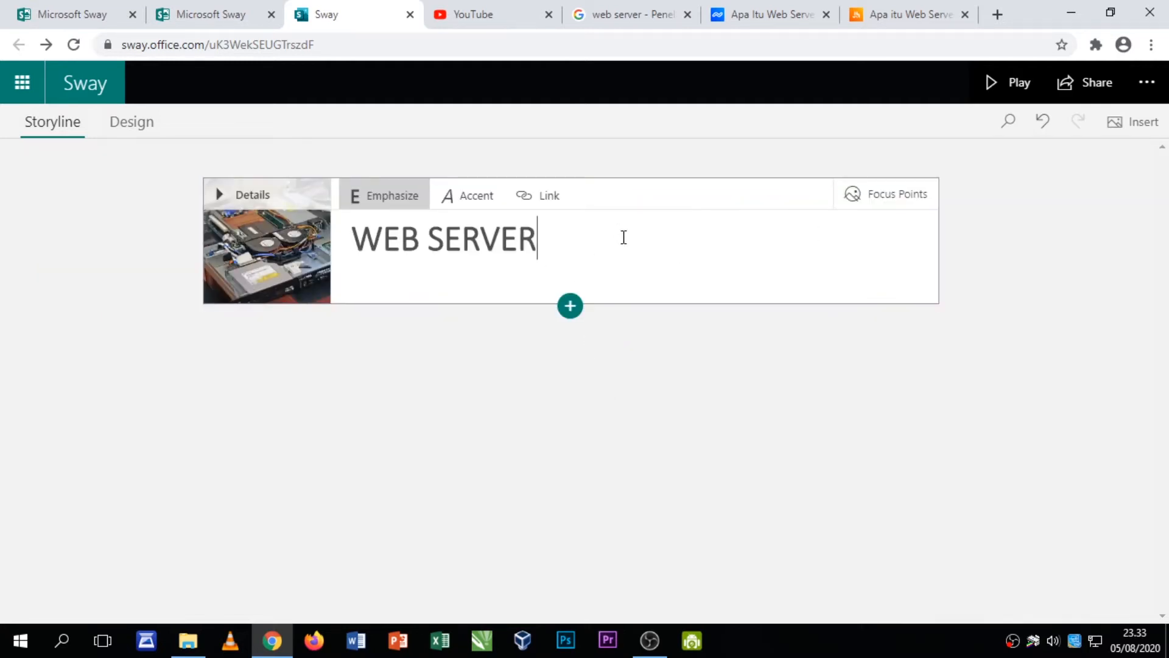
pyautogui.click(134, 125)
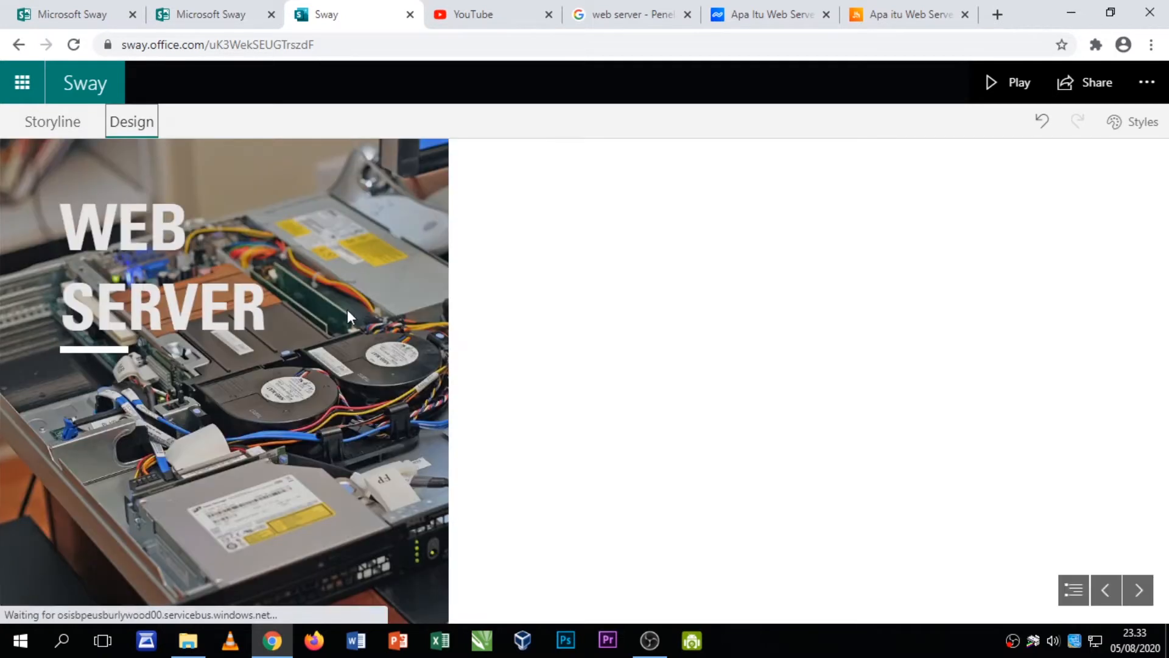
# - Play the presentation as a viewer to check the WEB SERVER title card and return to editing
pyautogui.click(49, 122)
pyautogui.click(994, 86)
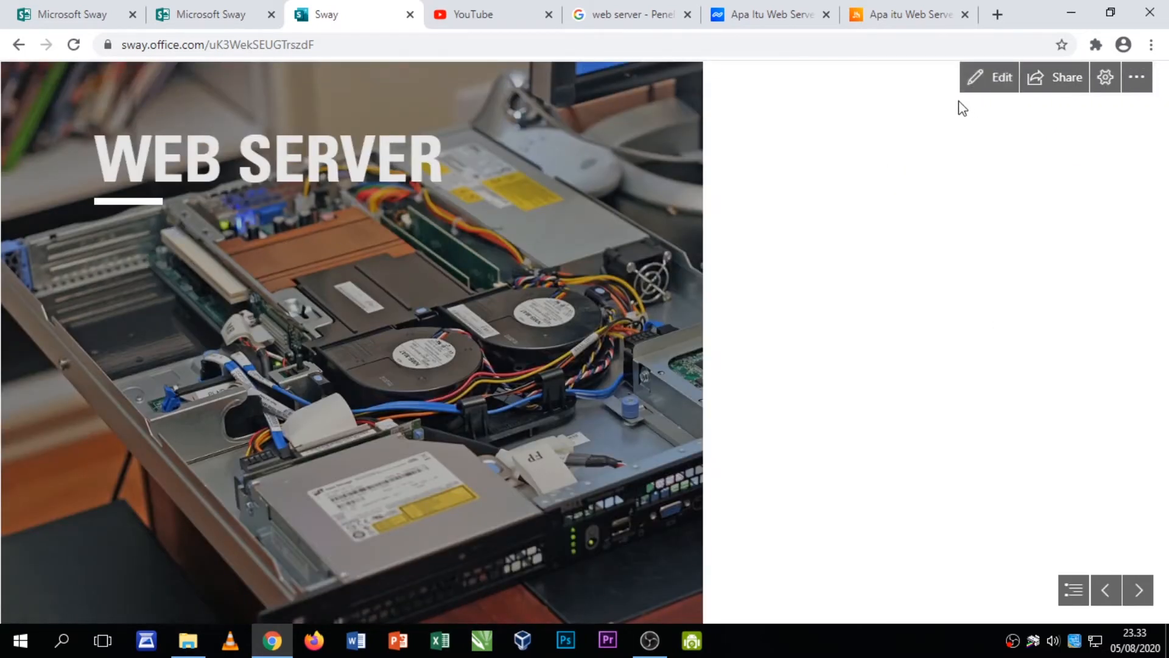
pyautogui.click(992, 86)
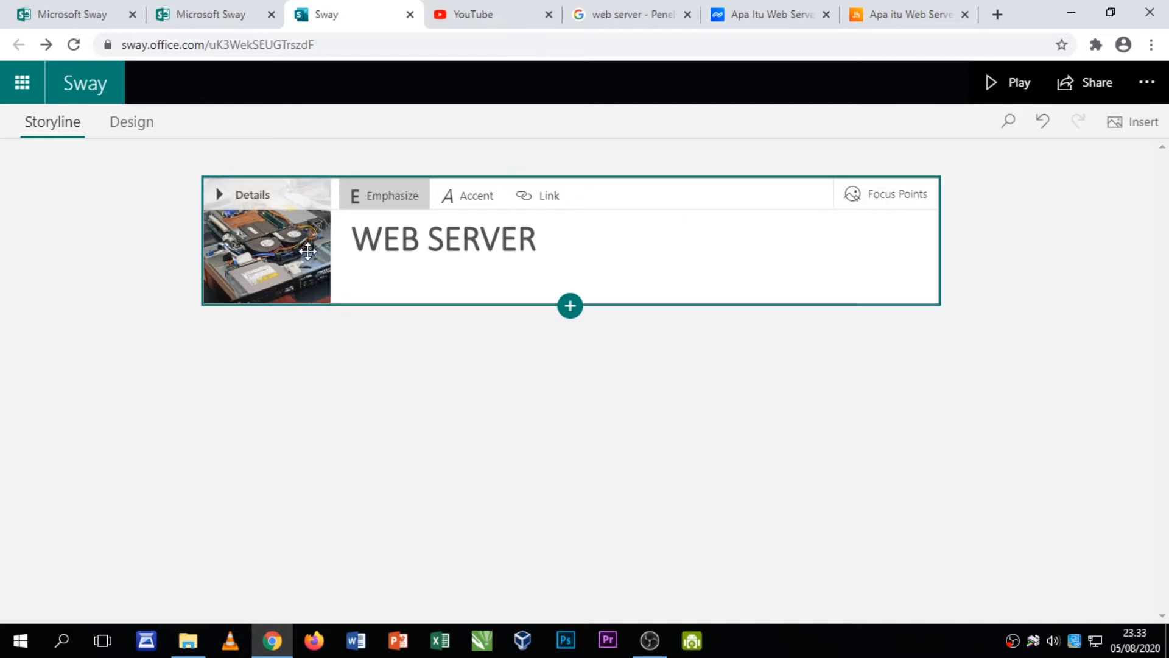
# - Compare how the WEB SERVER title card appears in the Storyline and Design views
pyautogui.click(732, 249)
pyautogui.click(745, 197)
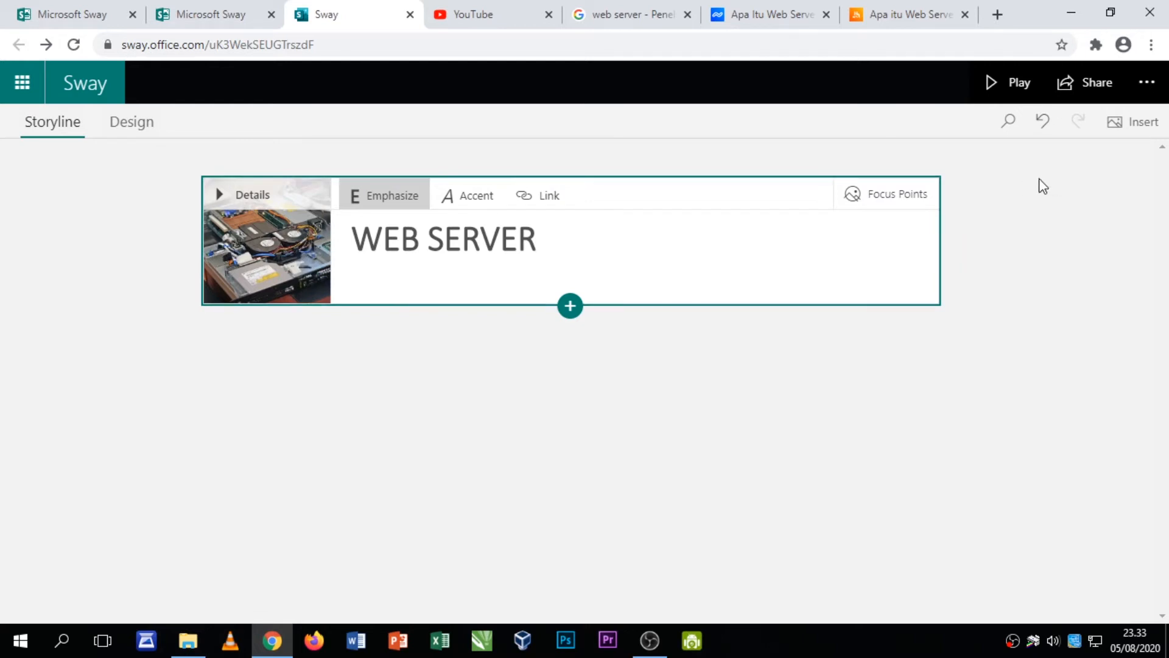
pyautogui.click(131, 136)
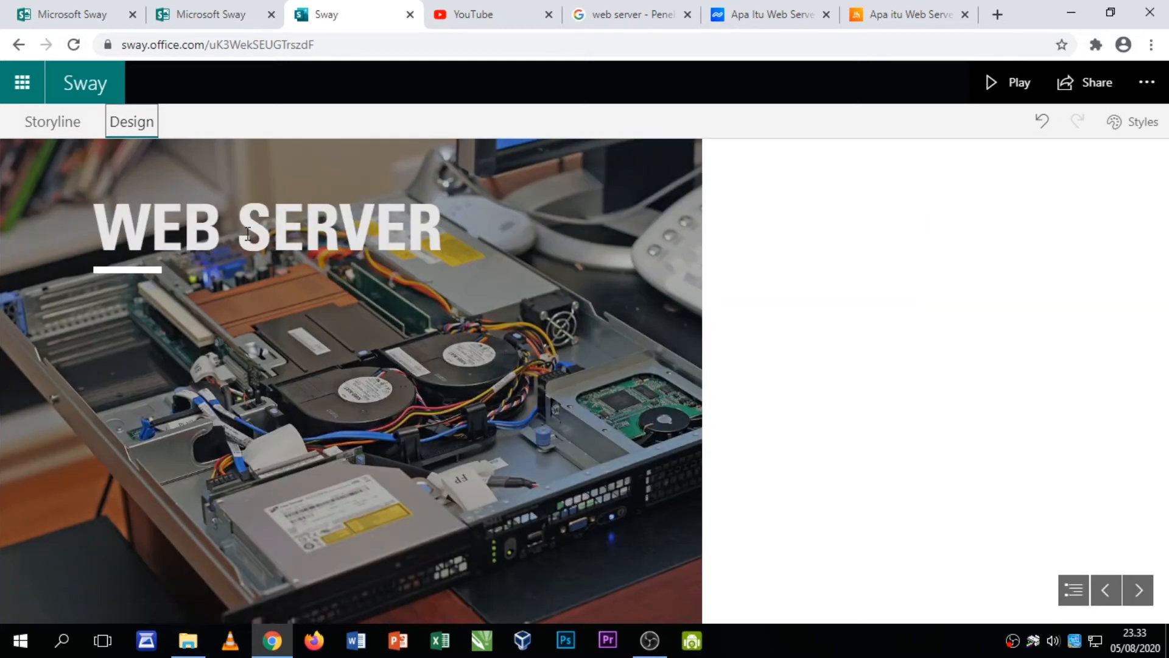
pyautogui.click(48, 125)
# - Try the Vertical and Horizontal layouts in the presentation's styles and set the layout to Slides
pyautogui.click(126, 124)
pyautogui.click(1140, 122)
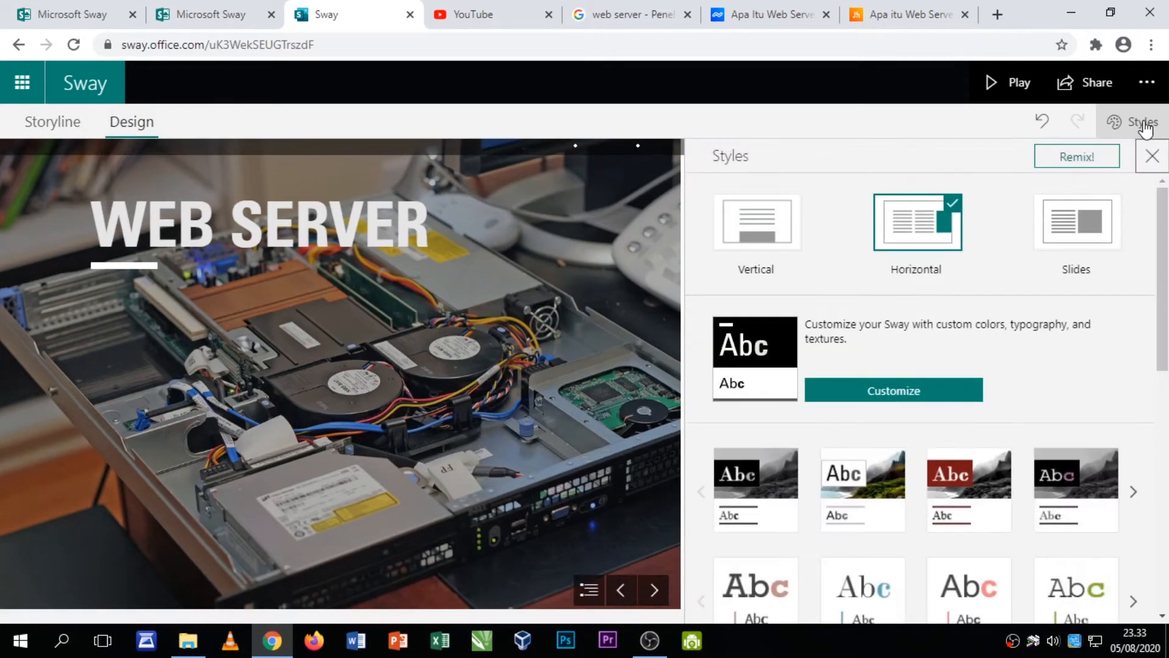
pyautogui.click(783, 224)
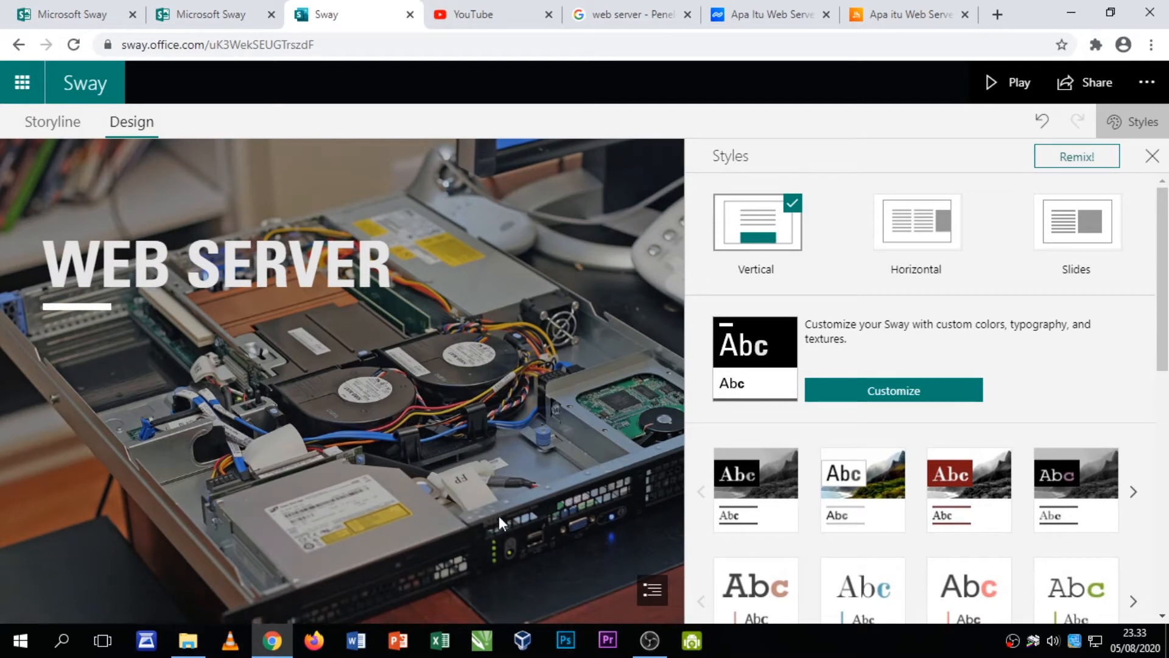
pyautogui.click(920, 236)
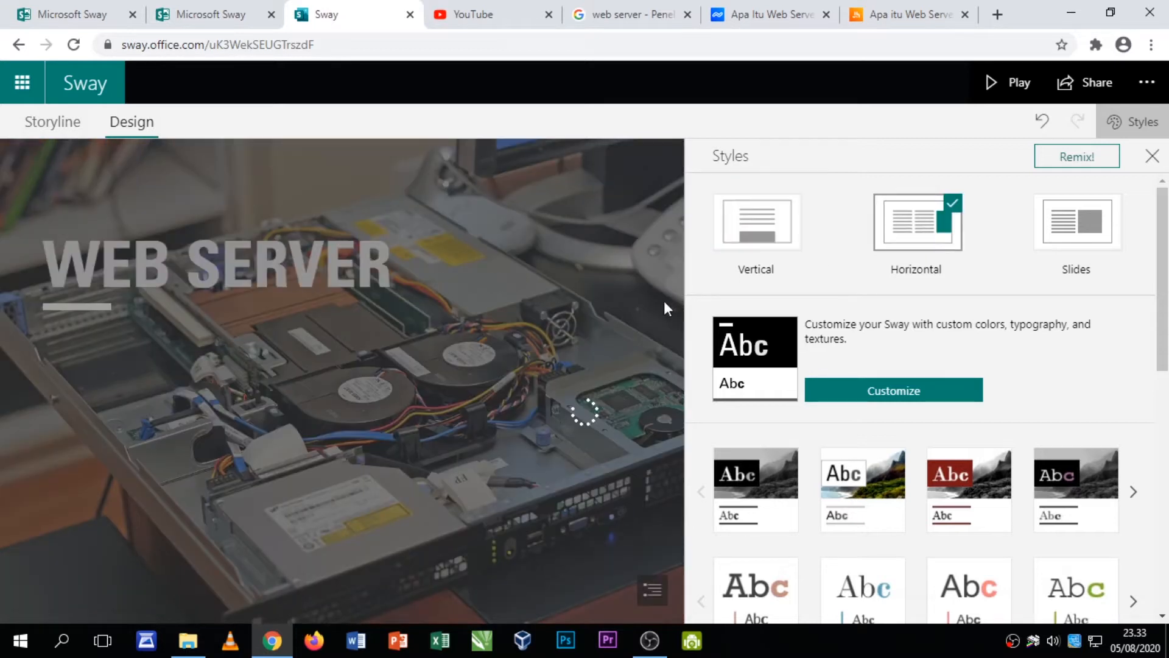
pyautogui.click(1051, 240)
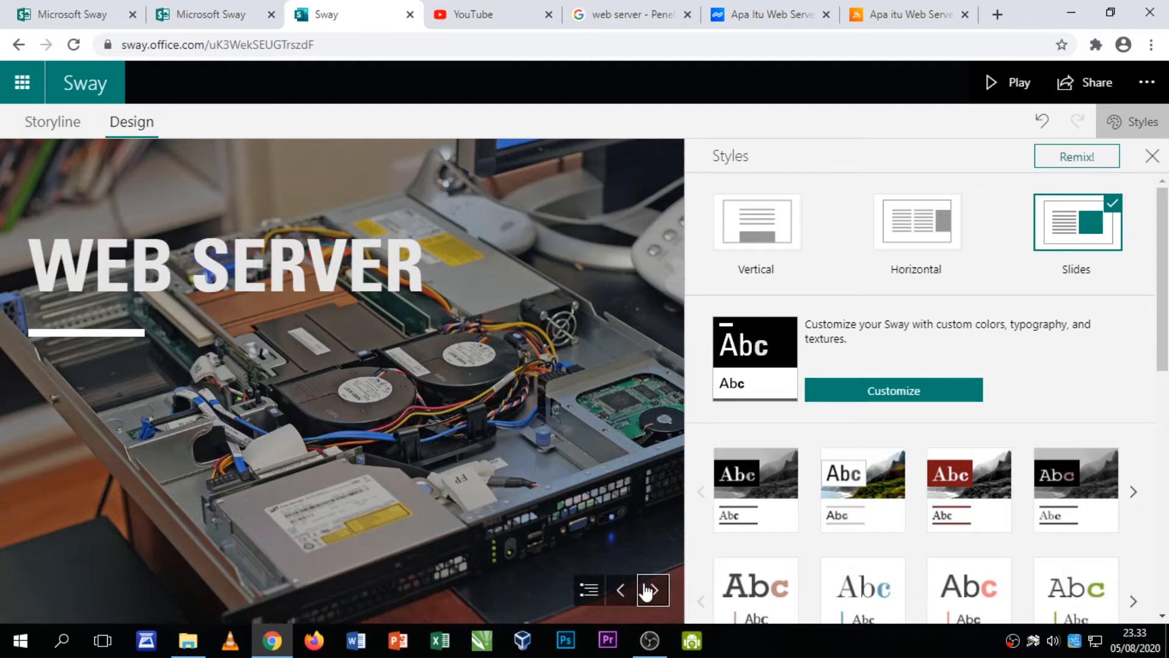
pyautogui.click(1153, 156)
# - Expand the title card's details in the Storyline and add microsoft.png from the Pictures folder as its logo
pyautogui.click(51, 123)
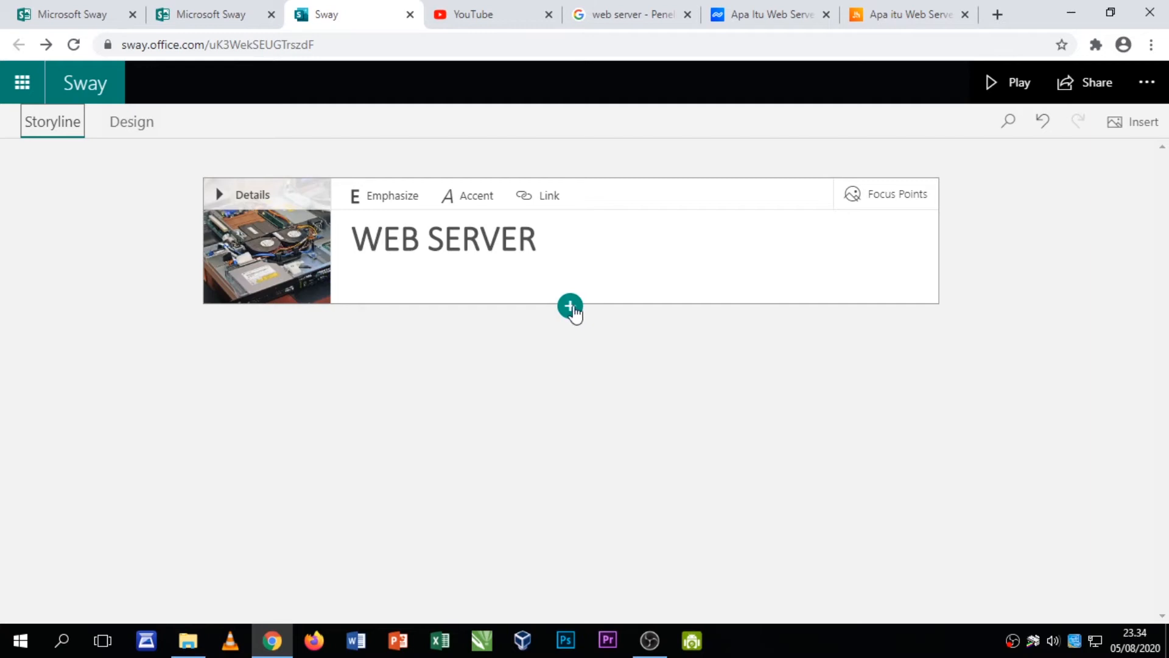
pyautogui.click(223, 198)
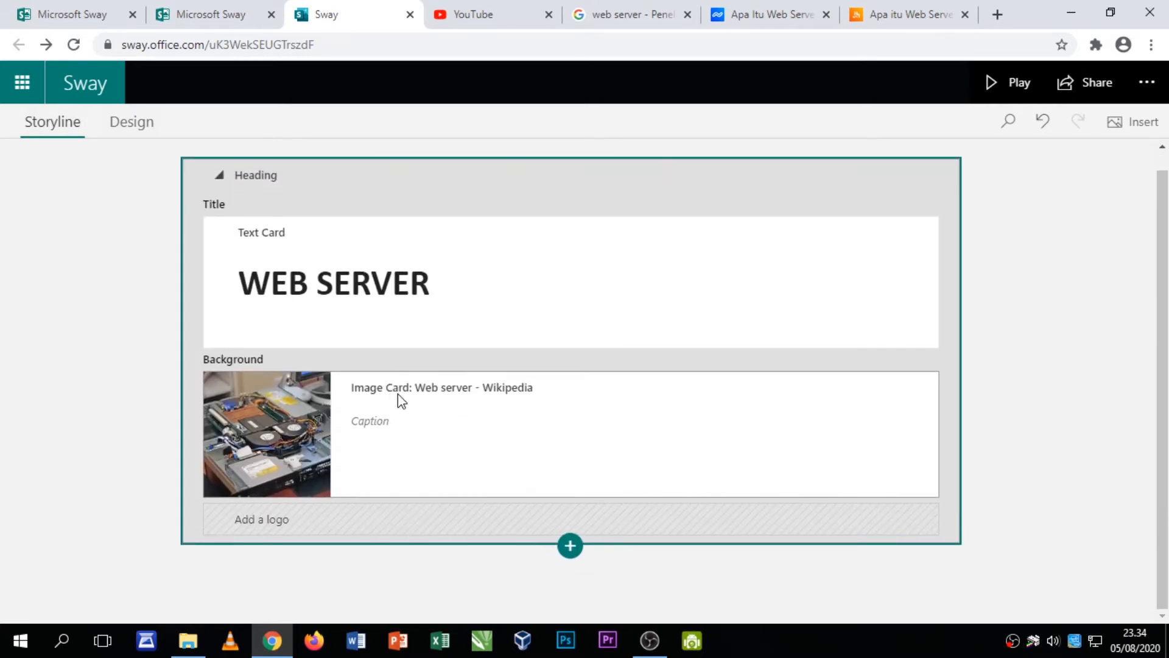
pyautogui.click(292, 522)
pyautogui.moveTo(632, 217); pyautogui.dragTo(621, 305)
pyautogui.click(252, 364)
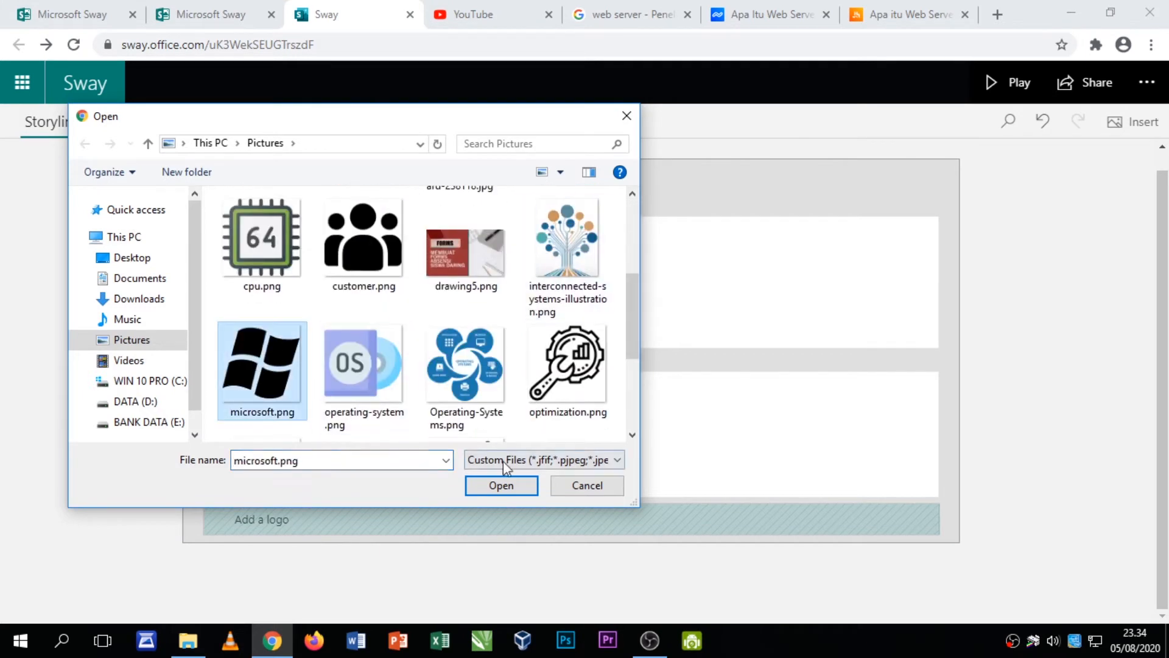
pyautogui.click(502, 483)
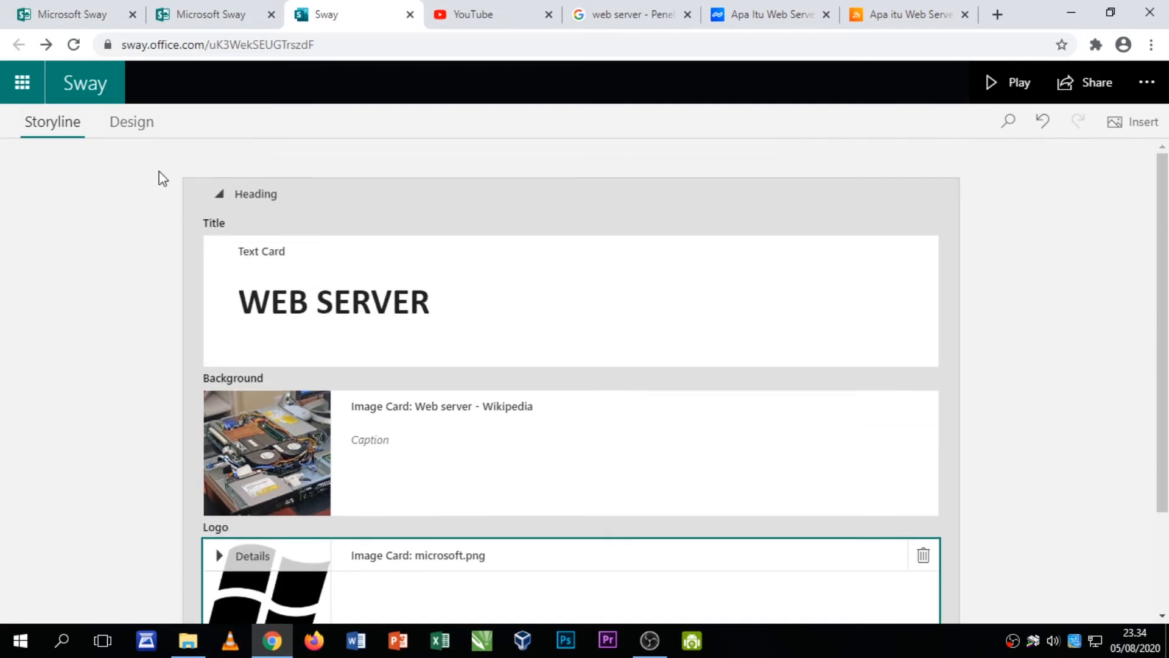
# - Preview the logo on the title card in Design view and collapse the card's details in the Storyline
pyautogui.click(131, 123)
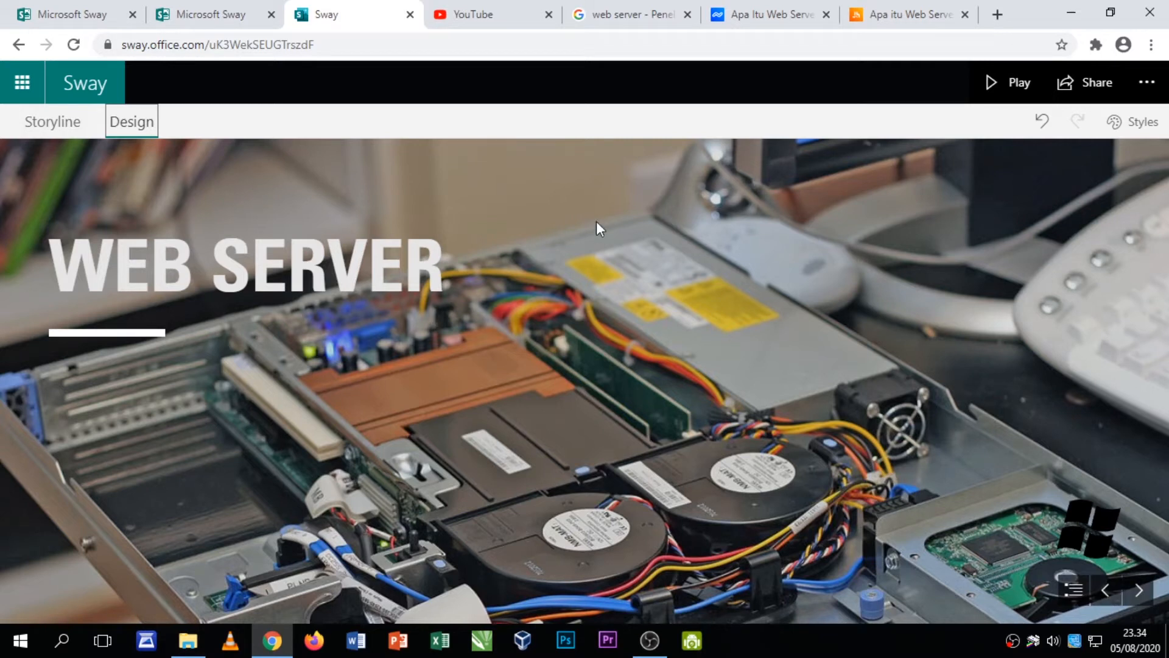
pyautogui.click(79, 122)
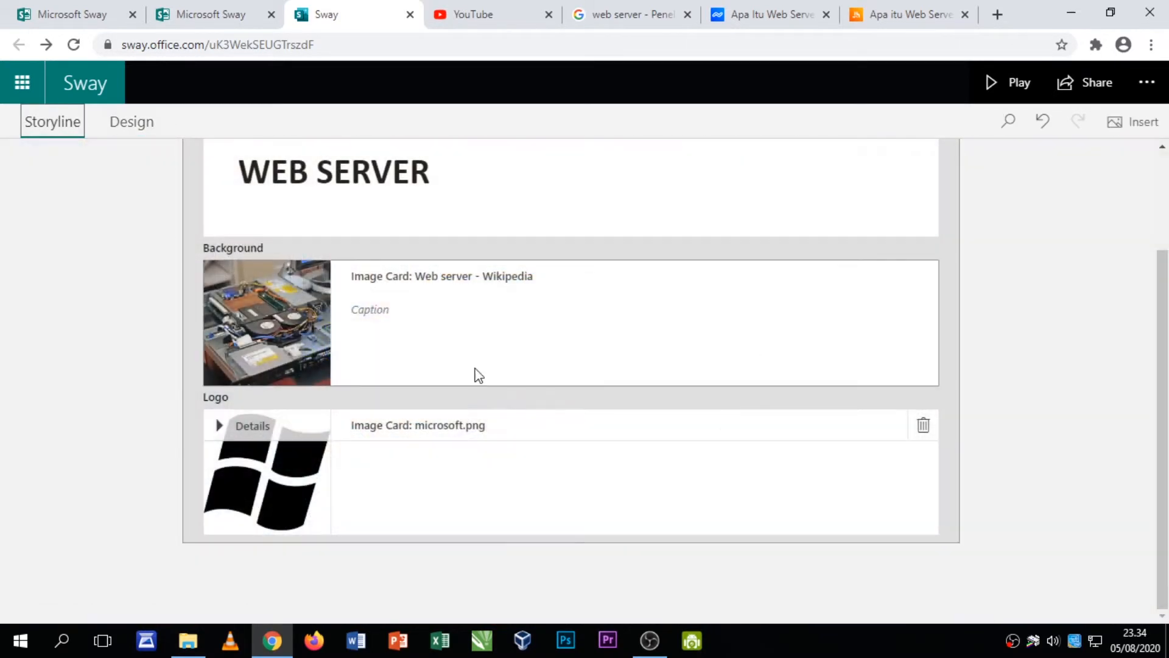
pyautogui.scroll(2, 309, 287)
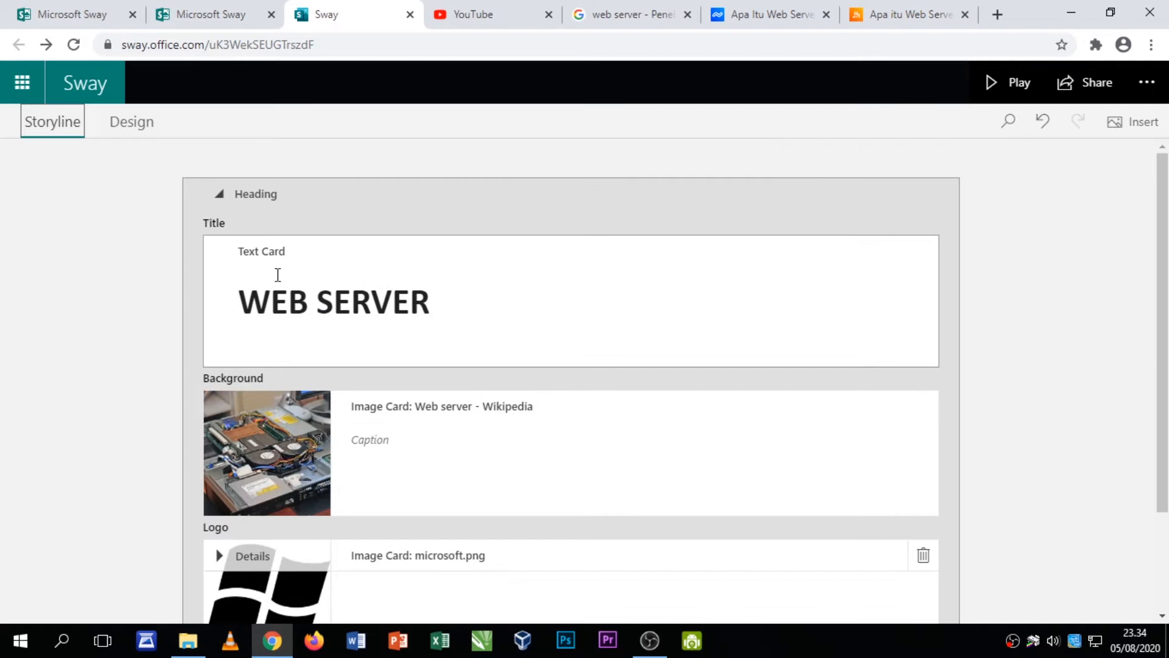
pyautogui.click(259, 200)
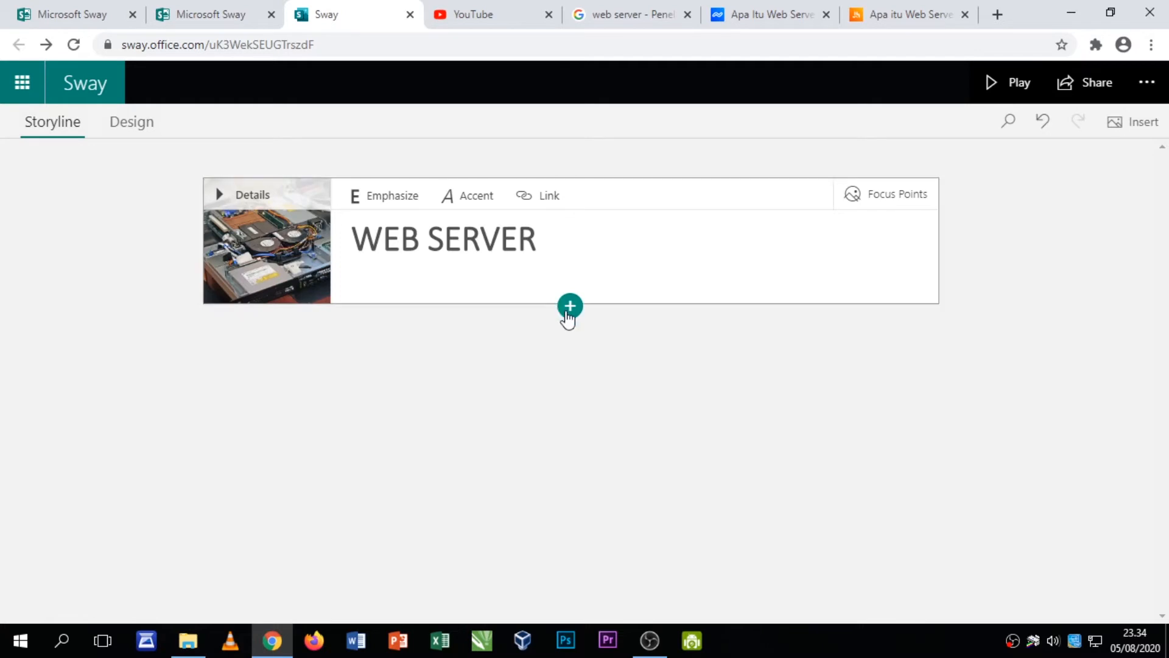
# - Add a Heading 1 card below the title card and give it the 600 x 330 photo of the Wi-Fi circuit board as background
pyautogui.click(569, 307)
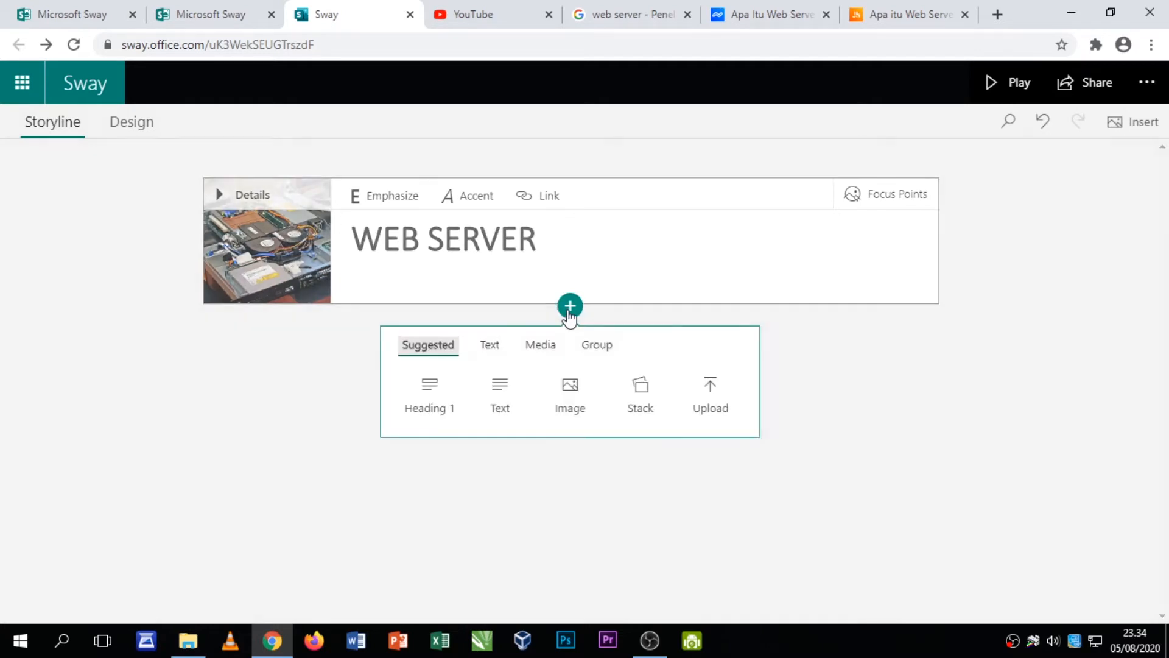
pyautogui.click(438, 405)
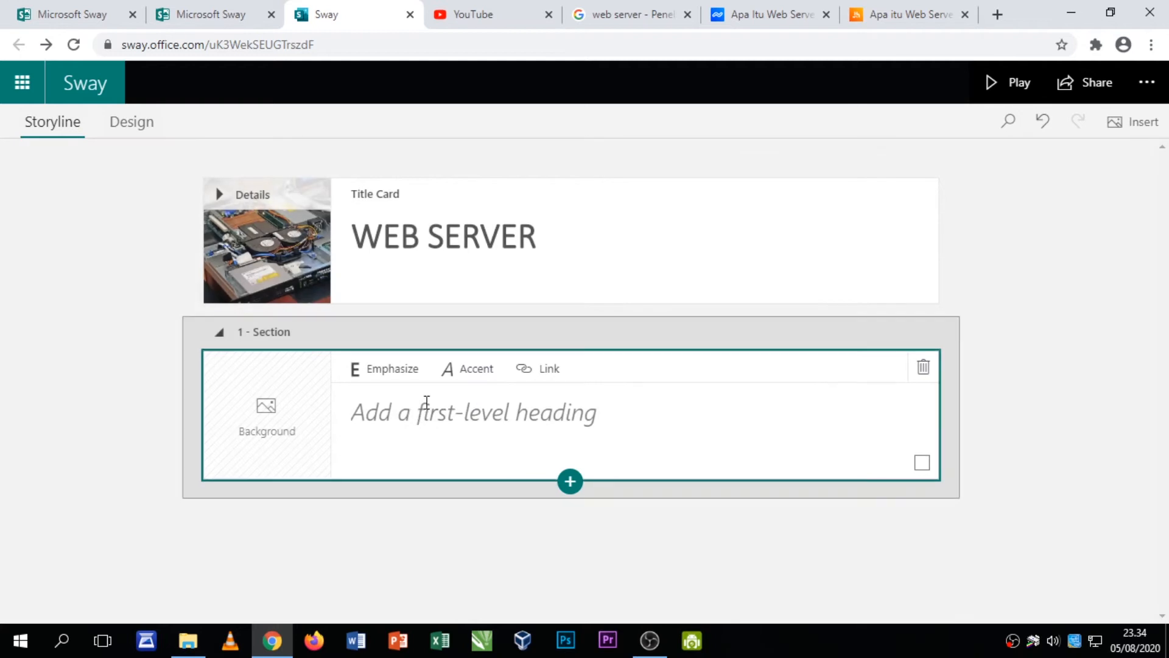
pyautogui.click(278, 421)
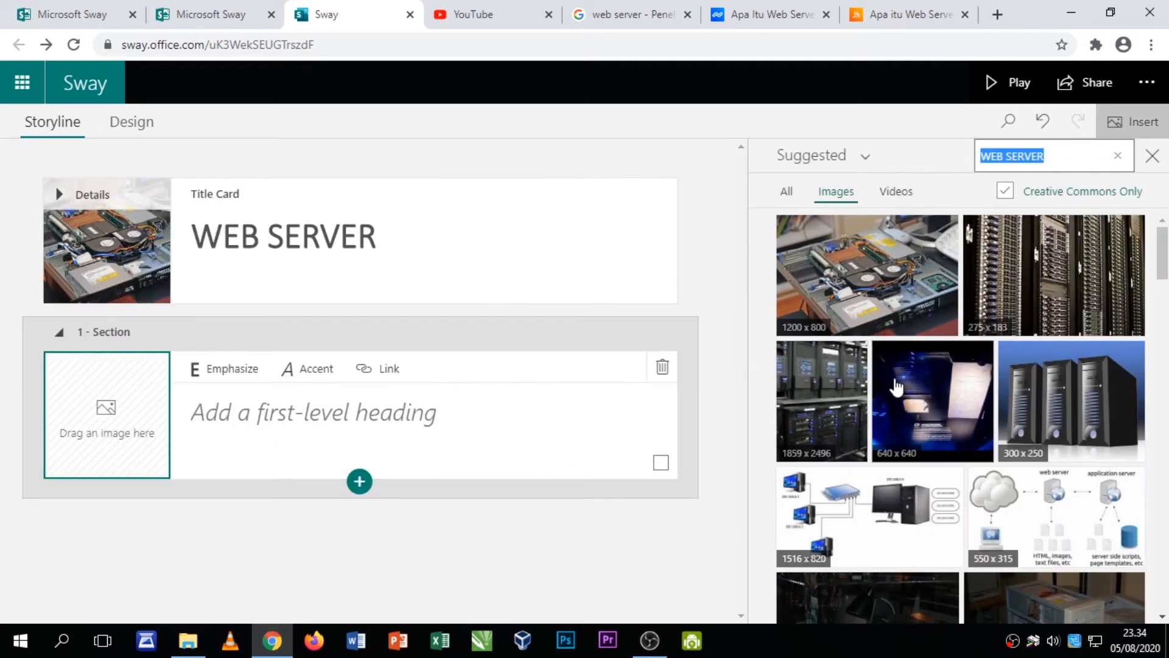
pyautogui.scroll(-10, 993, 407)
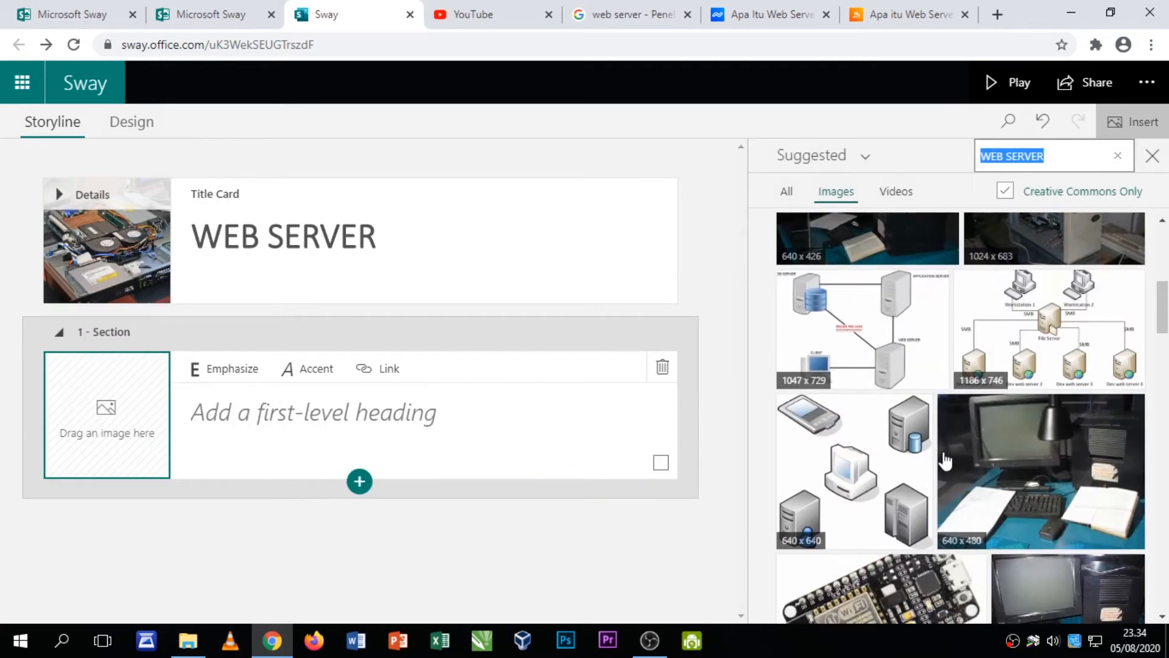
pyautogui.scroll(-1, 945, 461)
pyautogui.scroll(5, 919, 453)
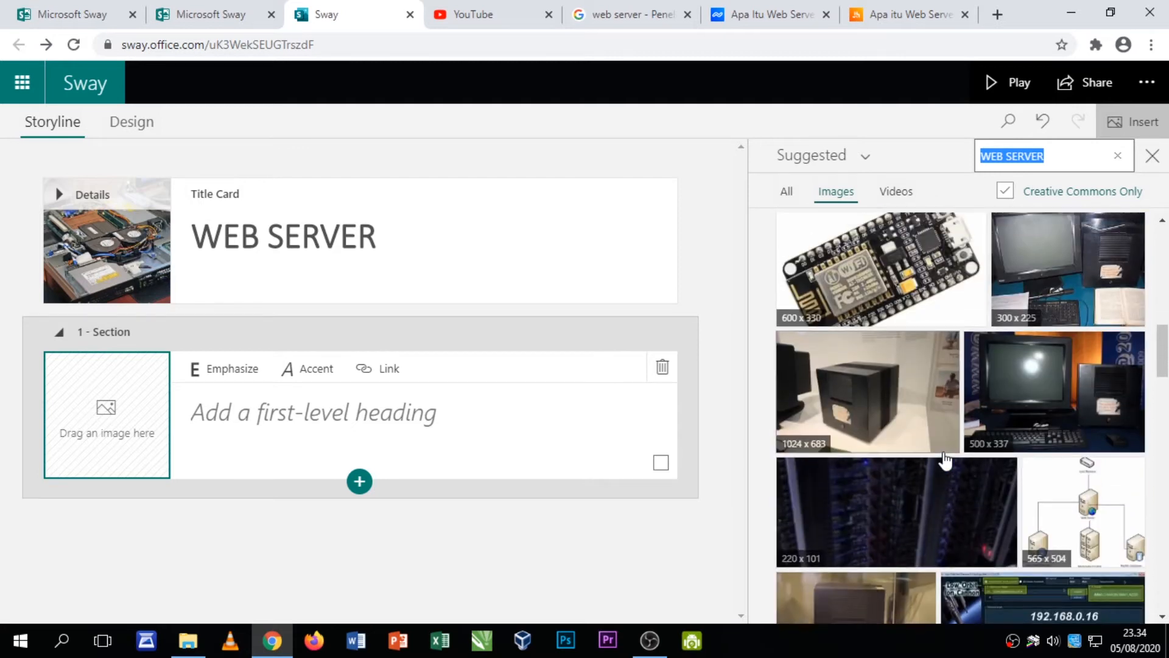
pyautogui.click(902, 444)
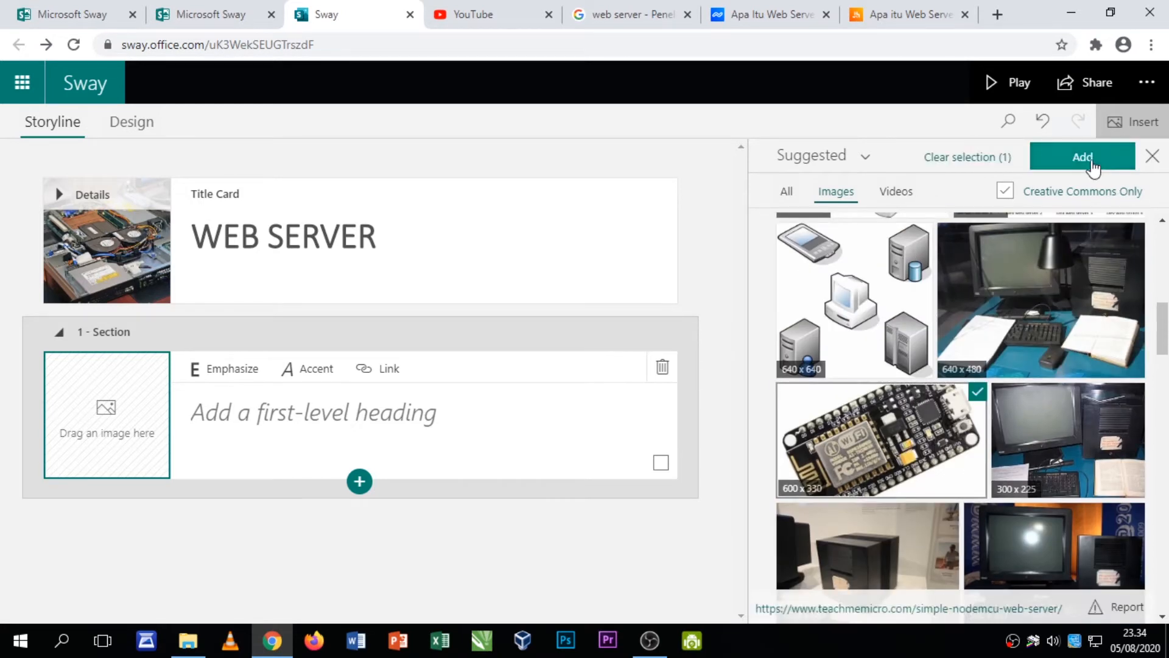
pyautogui.click(1086, 159)
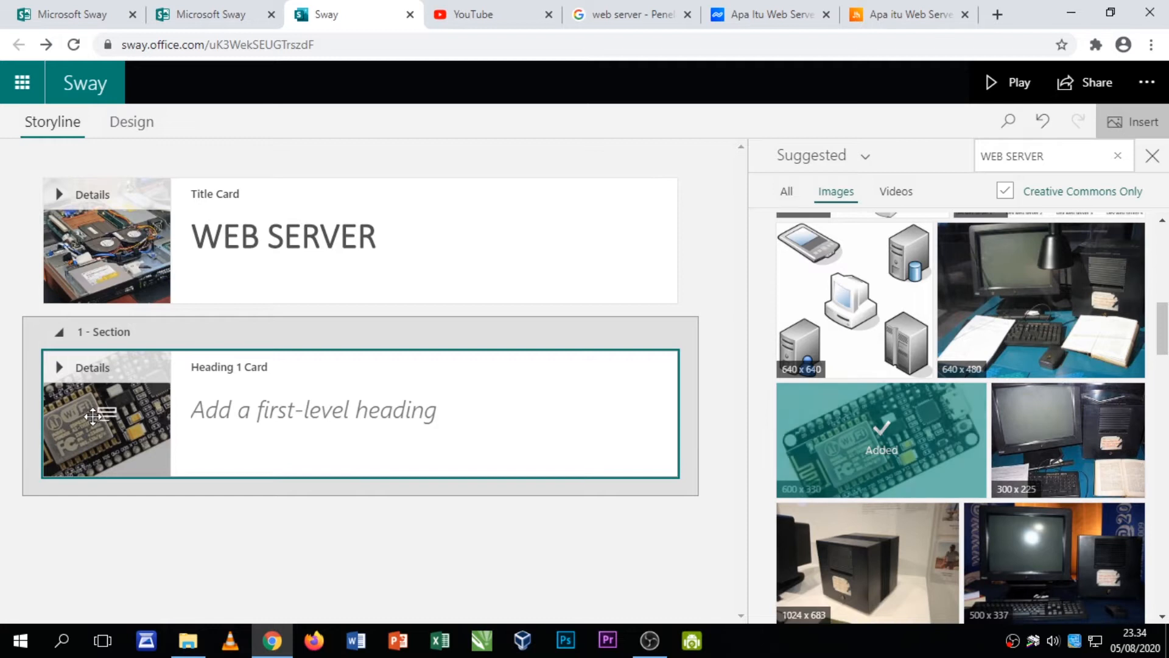
pyautogui.click(1145, 168)
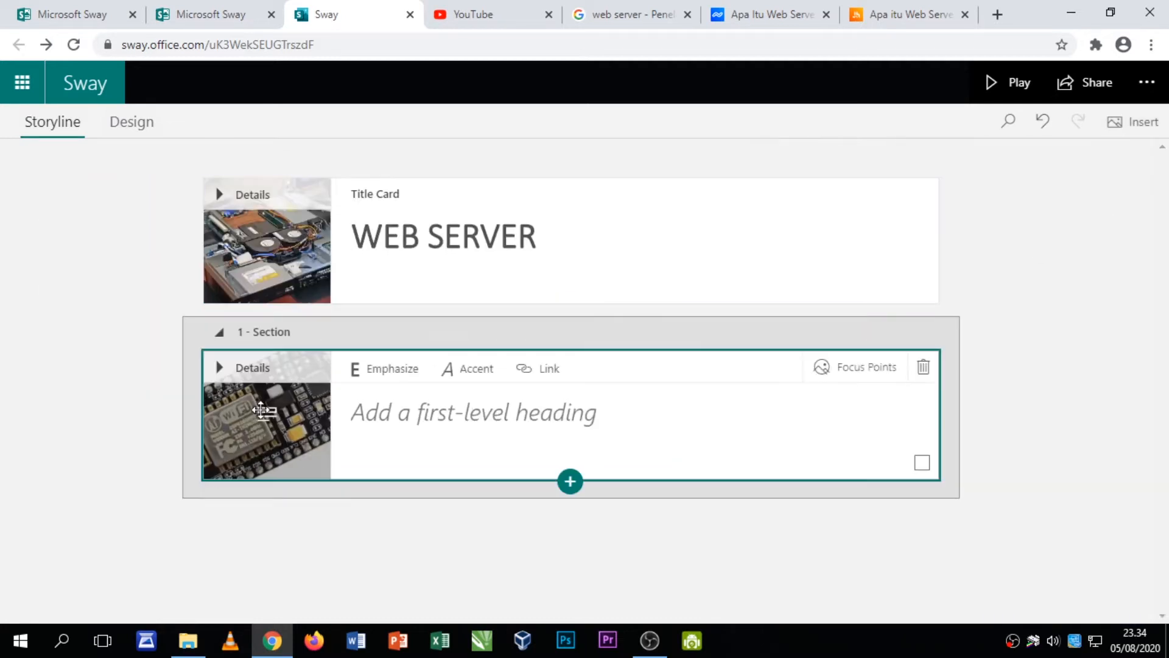
# - Set a focus point near the middle of the heading card's circuit board image, at the upper-right corner of the Wi-Fi chip
pyautogui.click(851, 382)
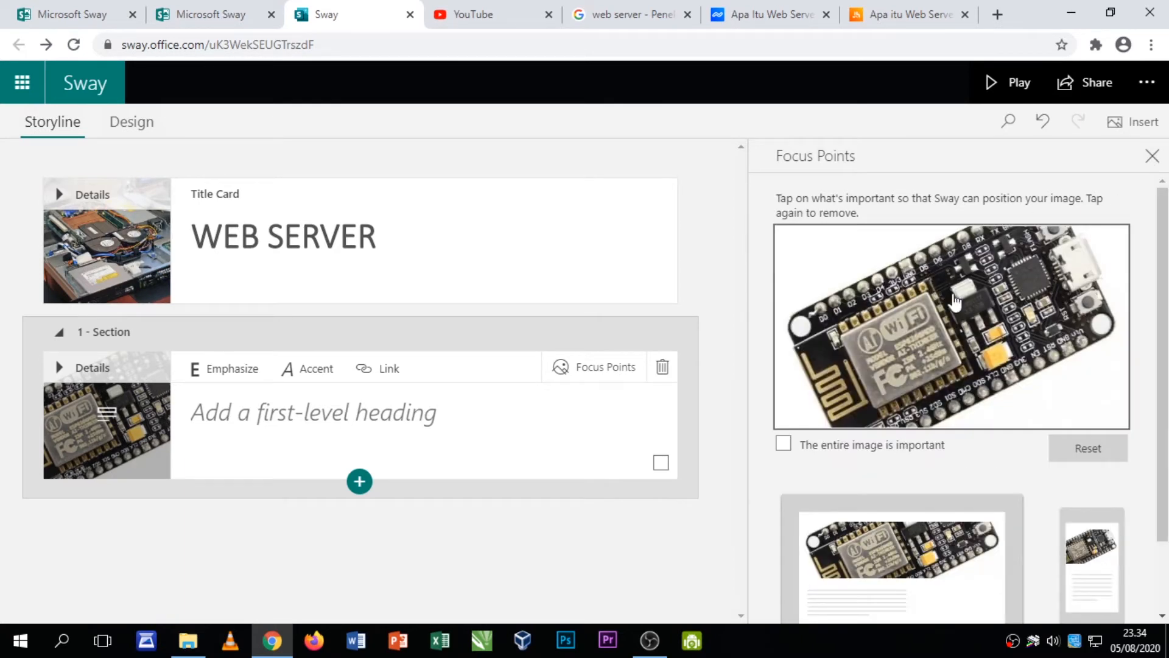
pyautogui.click(954, 296)
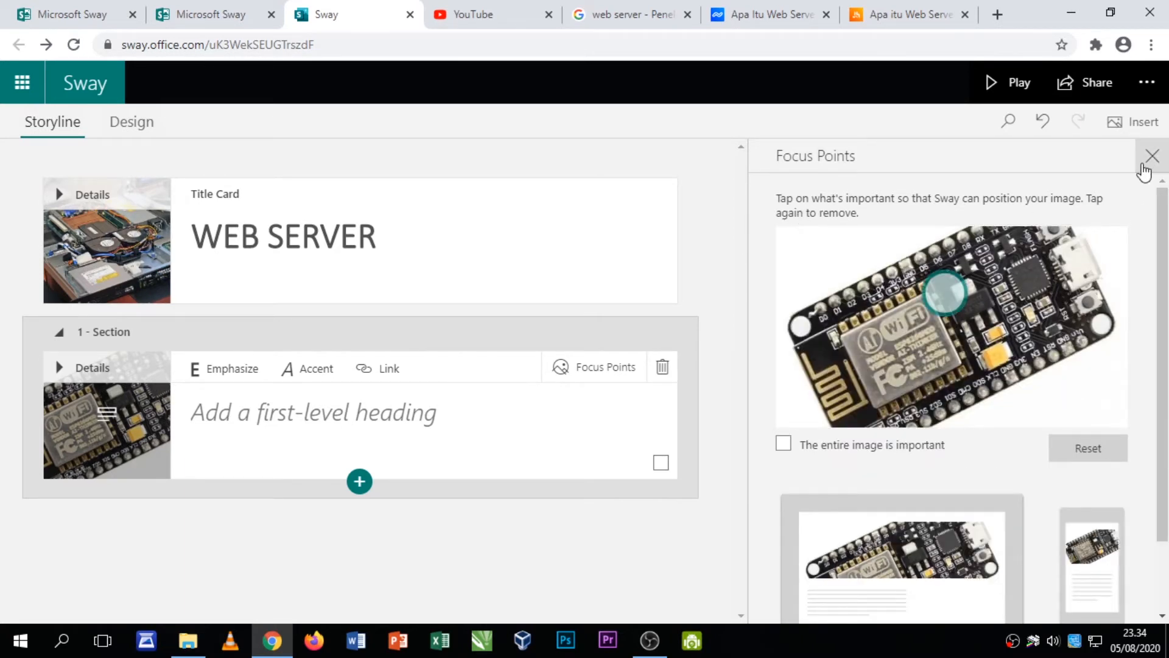
pyautogui.click(1143, 166)
# - Enter "Apa itu web server?" as the first-level heading and insert a text card below it
pyautogui.click(442, 420)
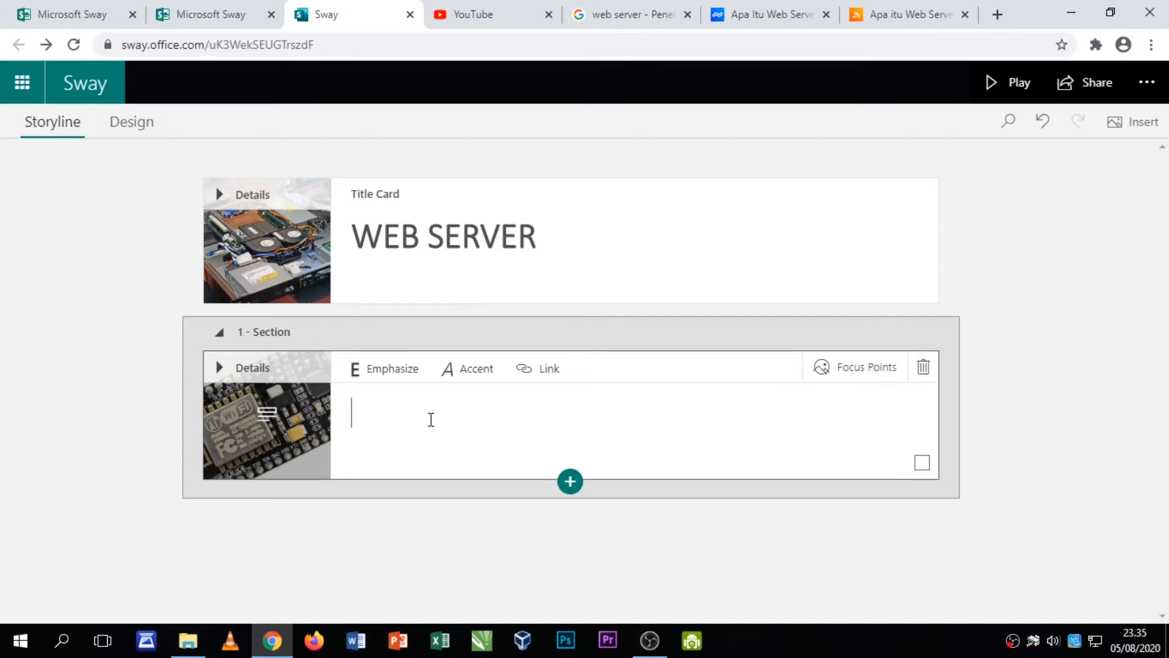
pyautogui.write('aPA')
pyautogui.press('BackSpace')
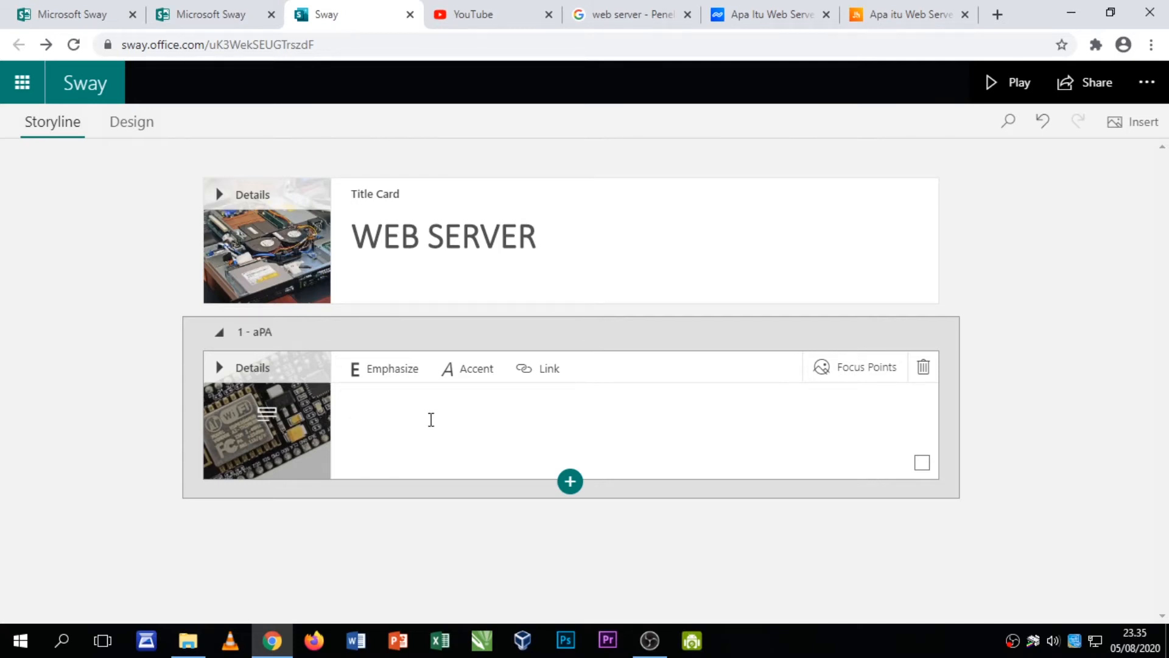
pyautogui.write('Apa itu web server?')
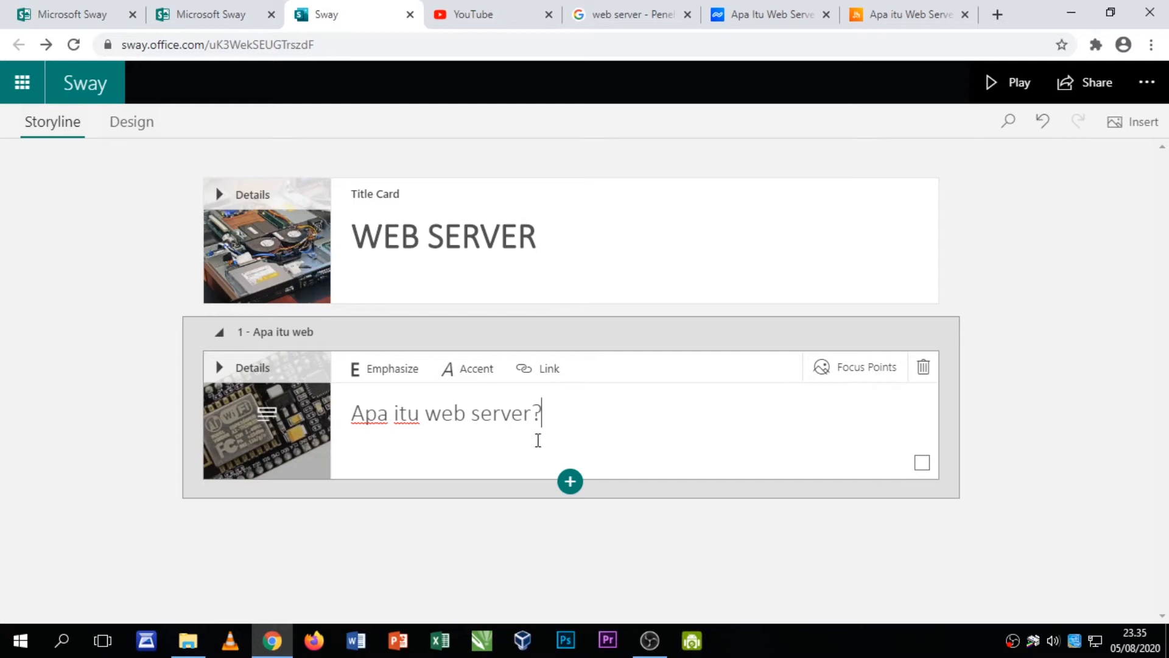
pyautogui.moveTo(562, 418); pyautogui.dragTo(379, 414)
pyautogui.click(556, 406)
pyautogui.click(569, 481)
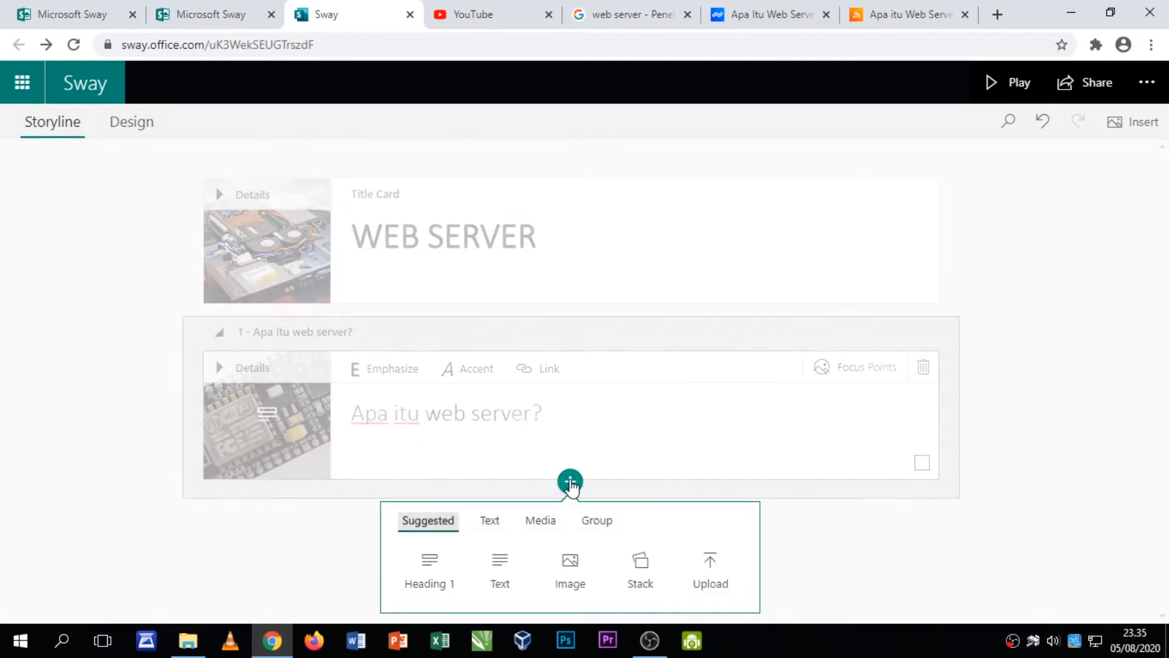
pyautogui.click(510, 577)
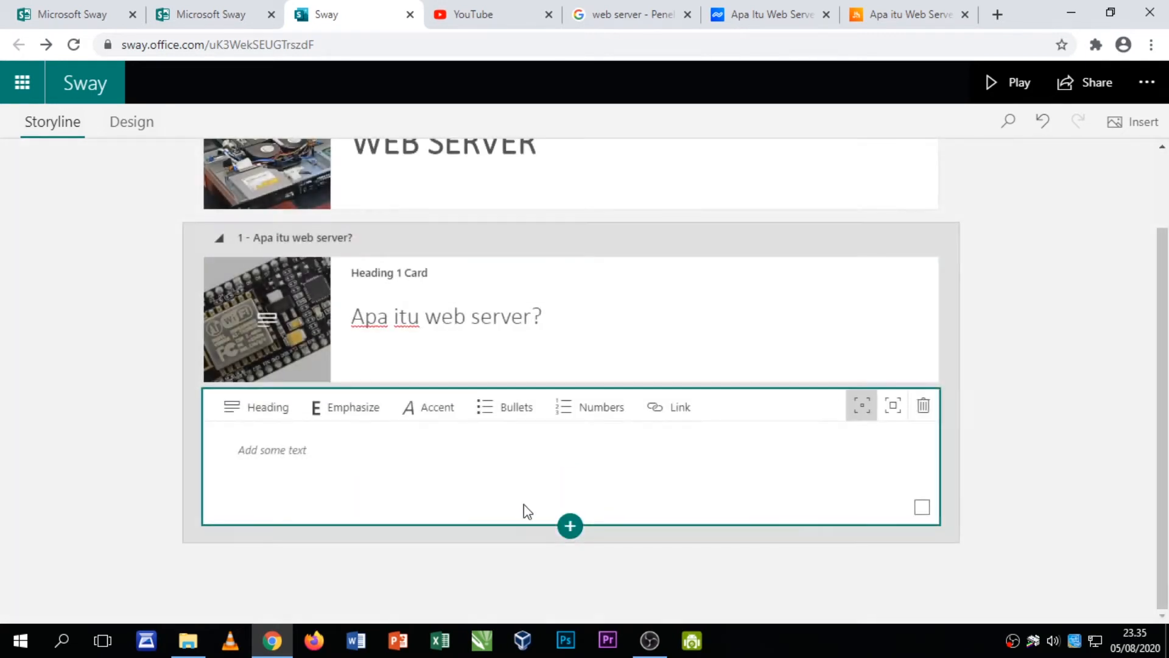
# - Copy the opening sentence that defines a web server, from "Web server adalah" to "dokumen HTML.", from the Niagahoster blog article
pyautogui.click(727, 15)
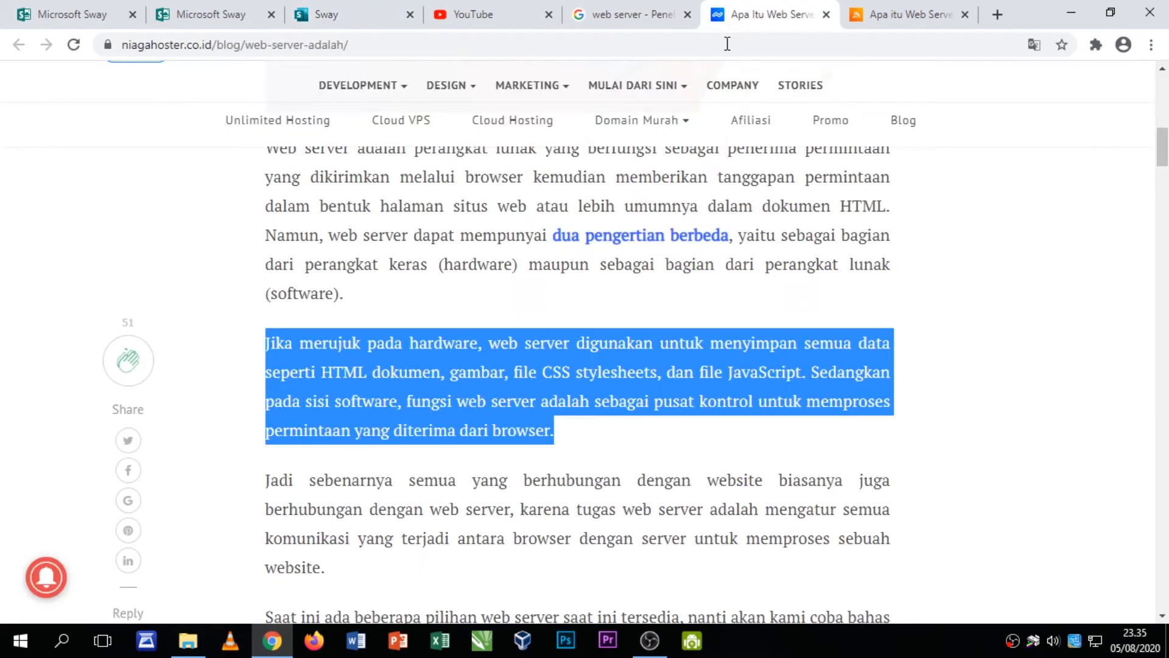
pyautogui.scroll(3, 585, 402)
pyautogui.moveTo(266, 319); pyautogui.dragTo(891, 380)
pyautogui.hotkey('ctrl', 'c')
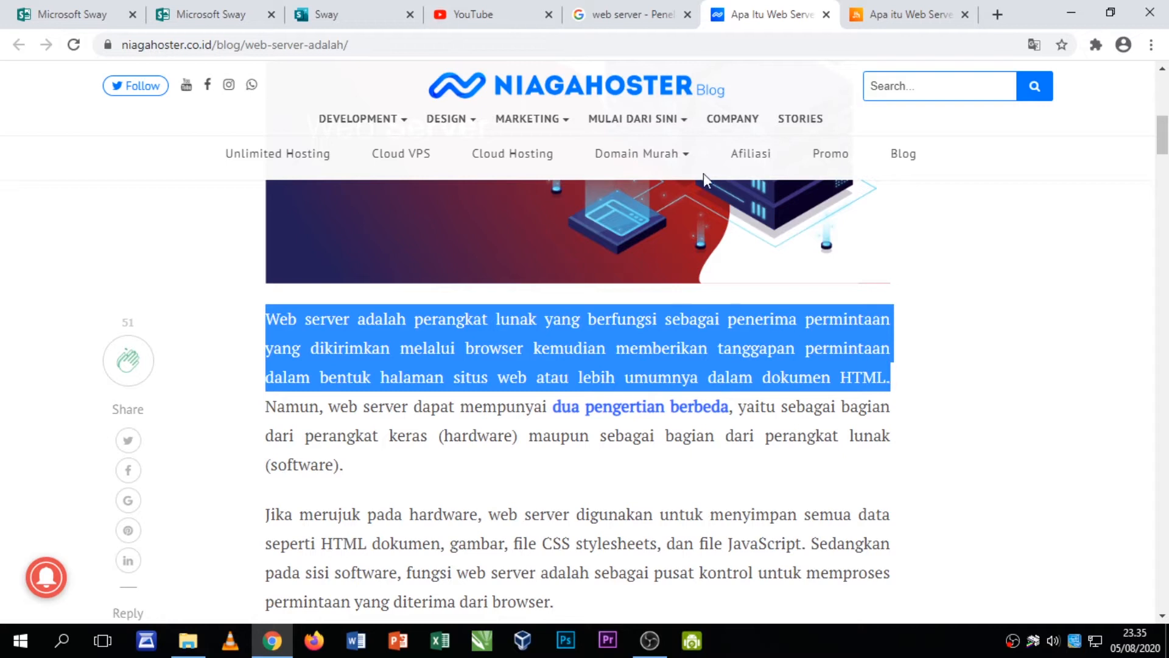
# - Paste the copied web server definition into the text card of the "Apa itu web server?" section in the Sway storyline
pyautogui.click(347, 22)
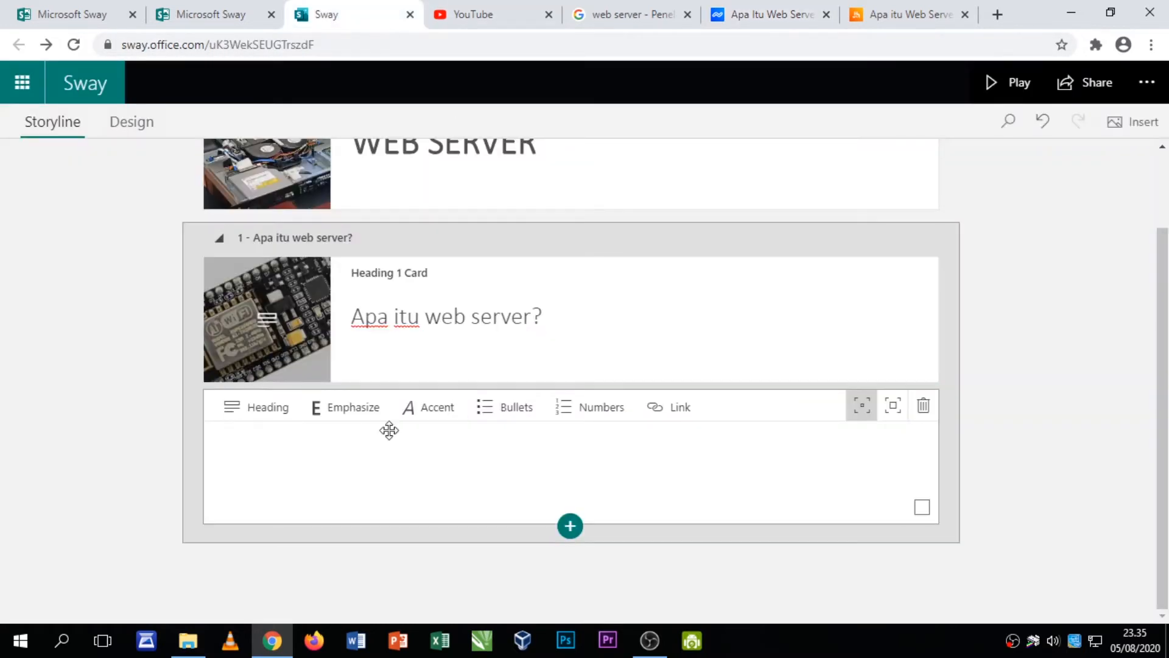
pyautogui.rightClick(280, 456)
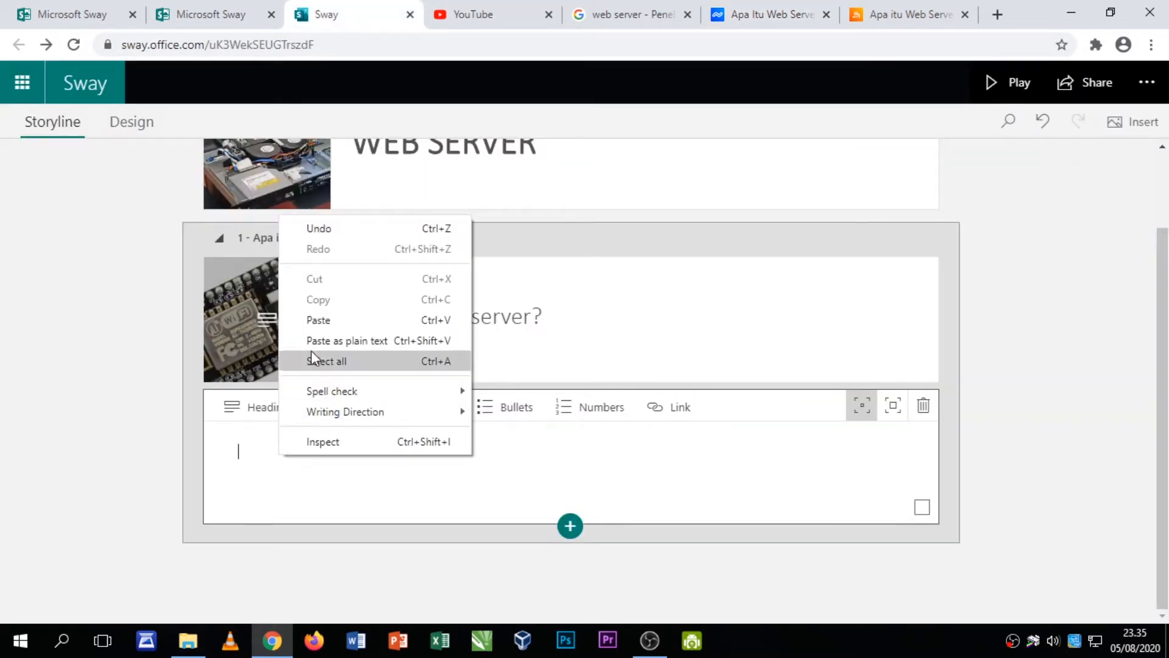
pyautogui.click(313, 318)
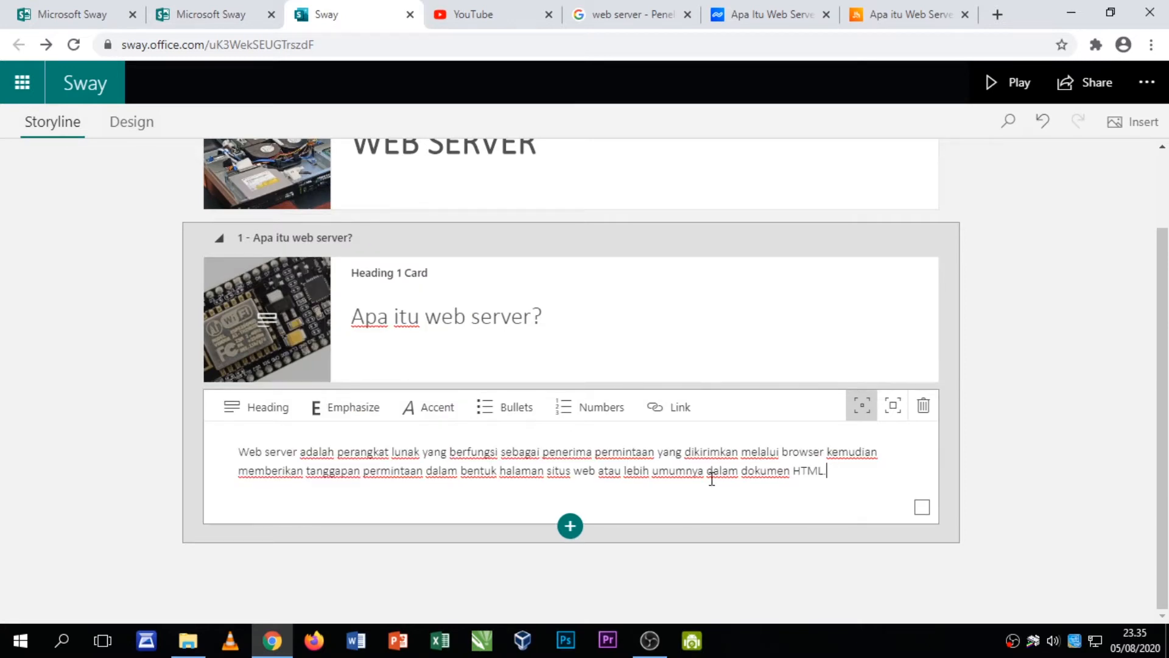
pyautogui.click(700, 240)
# - Review the title card and the "Apa itu web server?" section in the storyline
pyautogui.scroll(1, 714, 247)
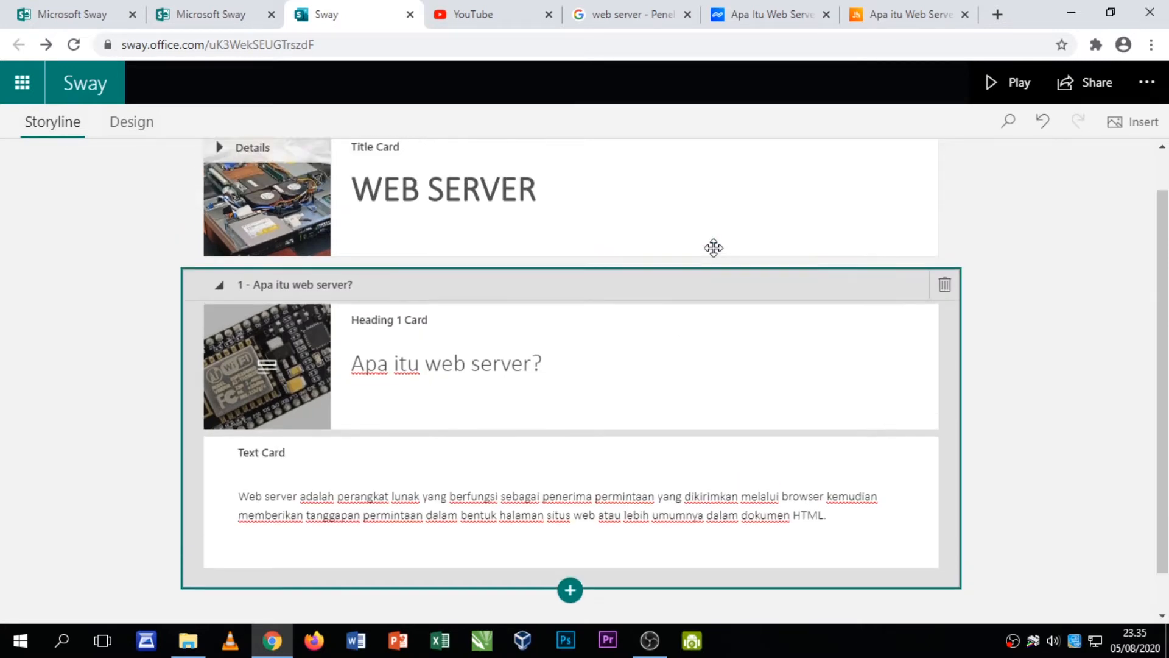
pyautogui.scroll(1, 713, 247)
pyautogui.scroll(-1, 661, 338)
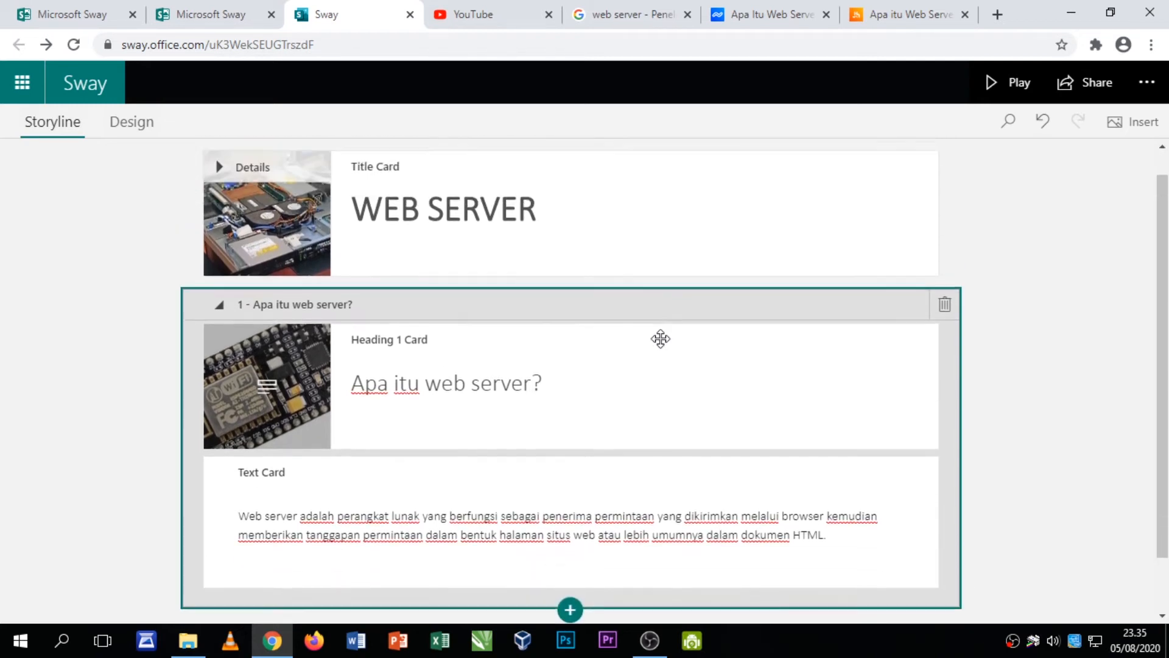
pyautogui.scroll(-2, 660, 338)
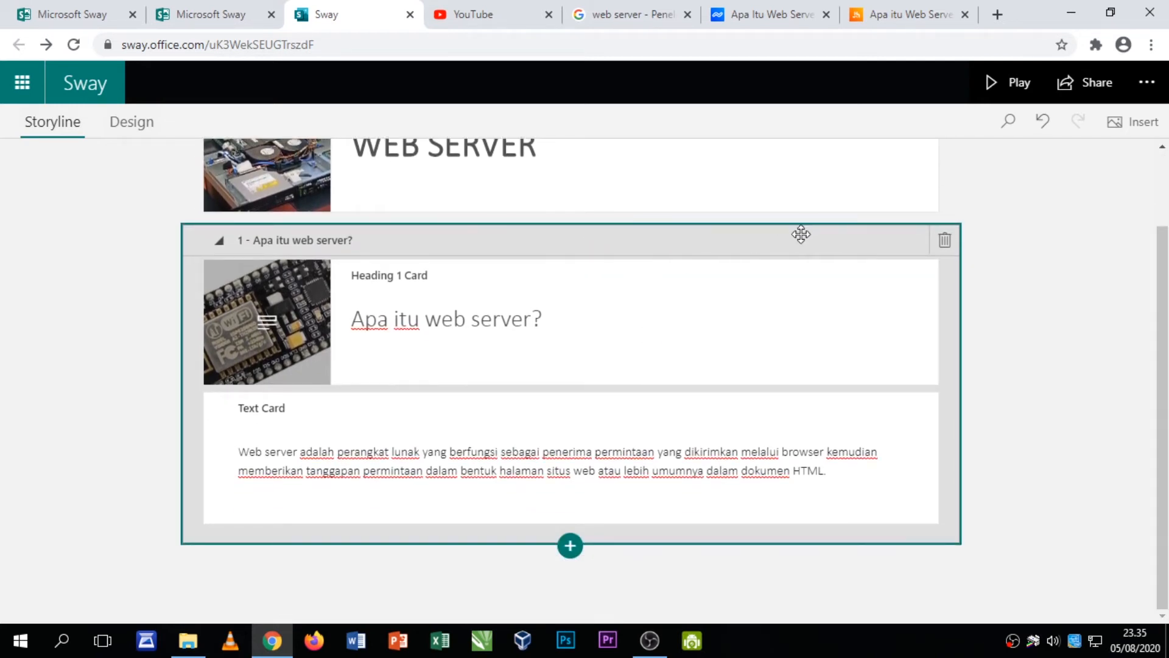
pyautogui.scroll(2, 688, 246)
pyautogui.click(660, 193)
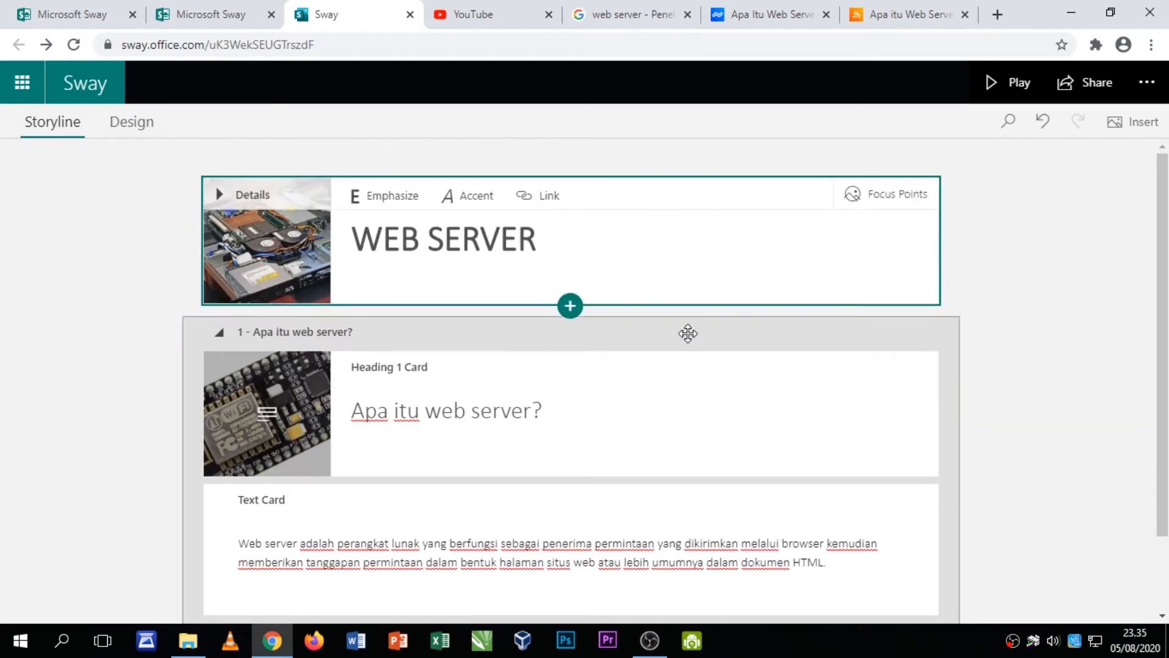
pyautogui.click(688, 333)
pyautogui.click(684, 214)
pyautogui.click(691, 314)
pyautogui.click(690, 186)
pyautogui.scroll(-2, 665, 284)
pyautogui.scroll(2, 663, 285)
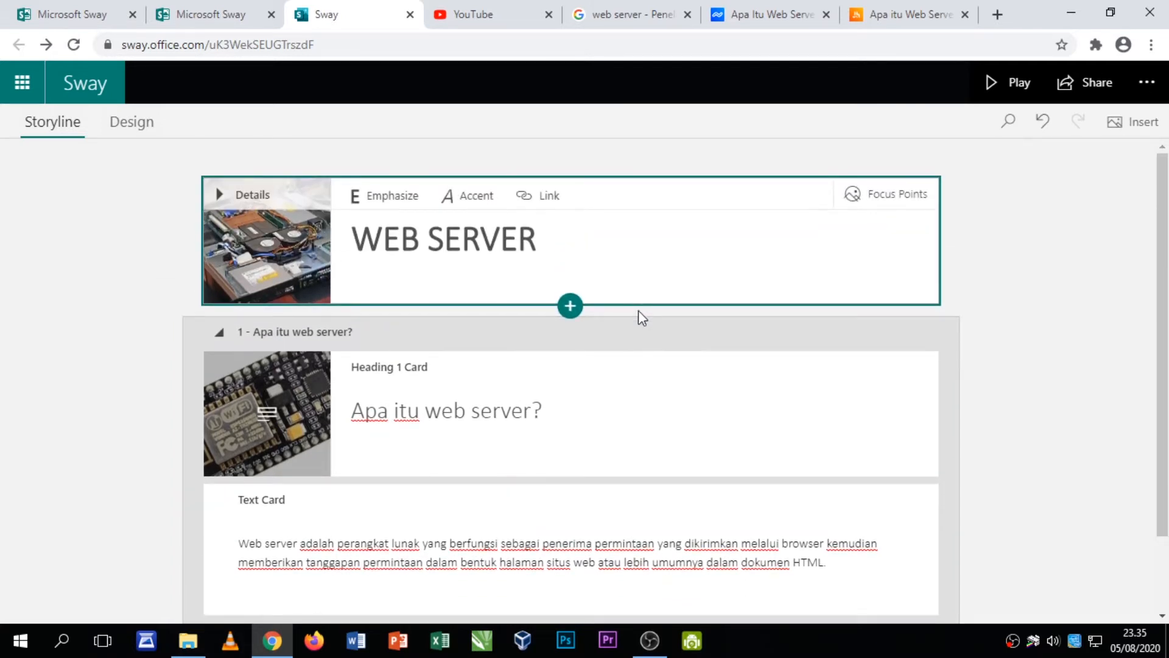
pyautogui.scroll(-2, 638, 309)
# - Preview the presentation's design by moving back and forth between the title slide and the "Apa itu web server?" slide
pyautogui.click(135, 125)
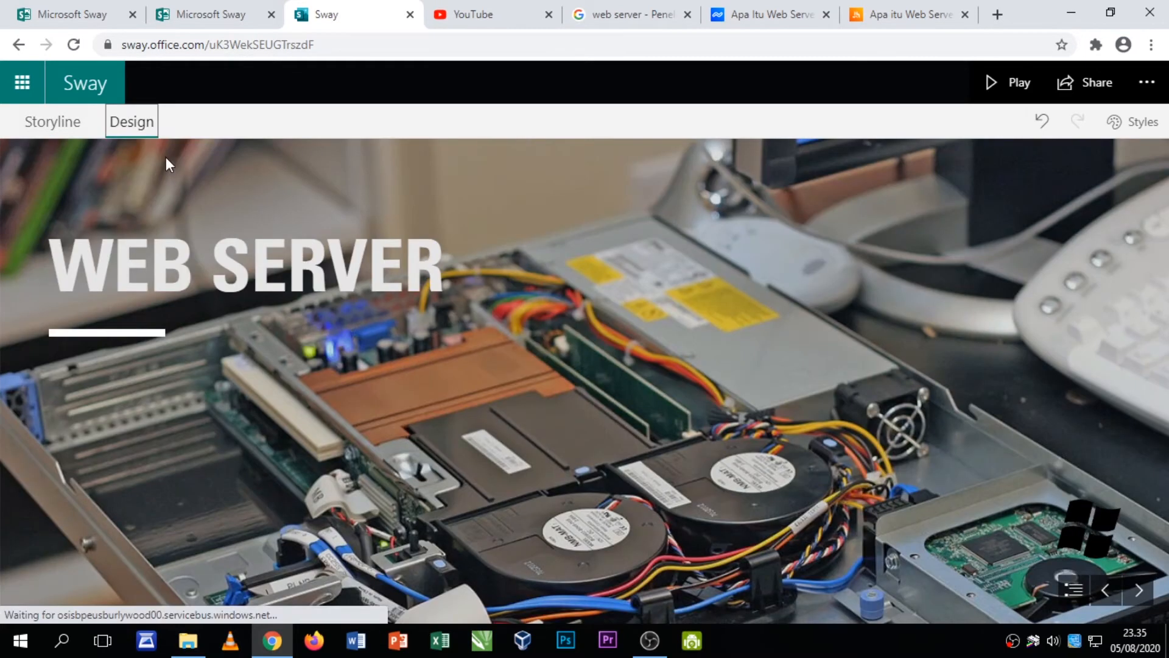
pyautogui.click(1138, 588)
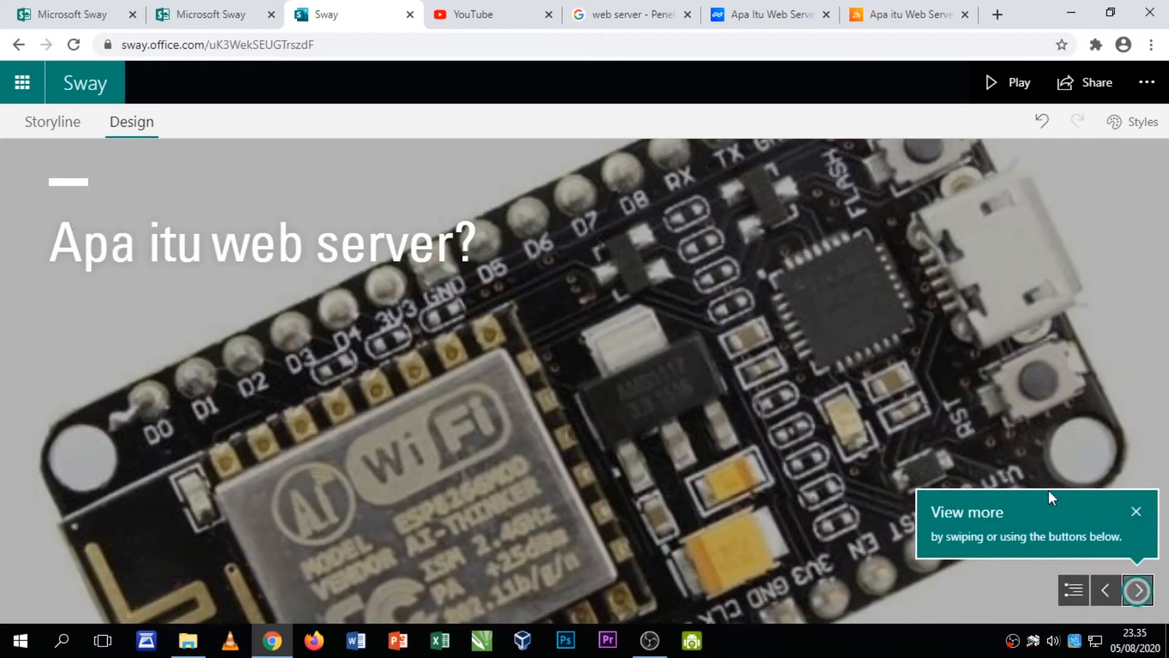
pyautogui.click(1137, 589)
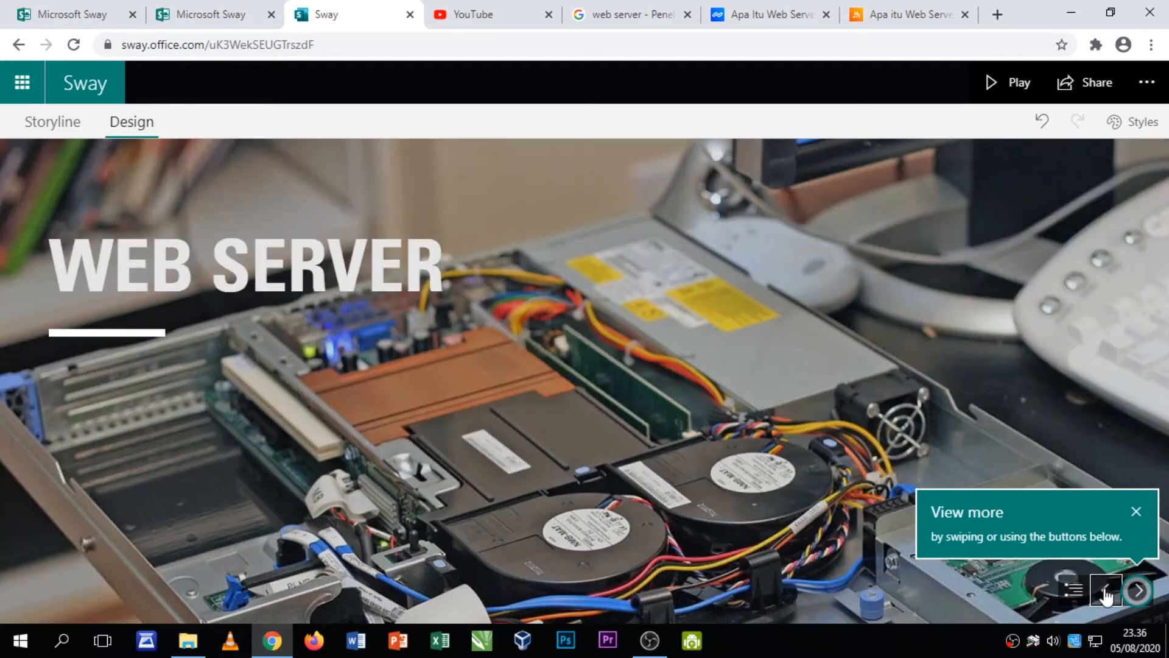
pyautogui.click(1145, 594)
pyautogui.click(1112, 596)
pyautogui.click(1138, 594)
pyautogui.click(1112, 596)
pyautogui.click(1136, 591)
pyautogui.click(1106, 590)
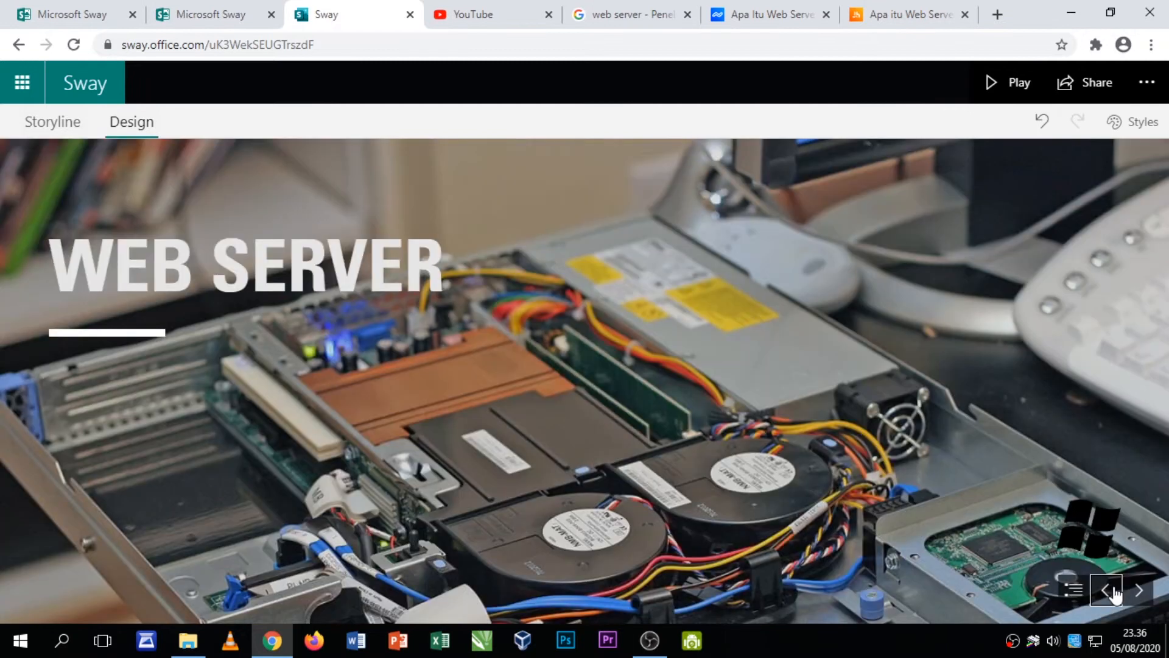
# - Check the slide navigation overview by jumping to the "Apa itu web server?" slide, and return to the storyline
pyautogui.click(1073, 592)
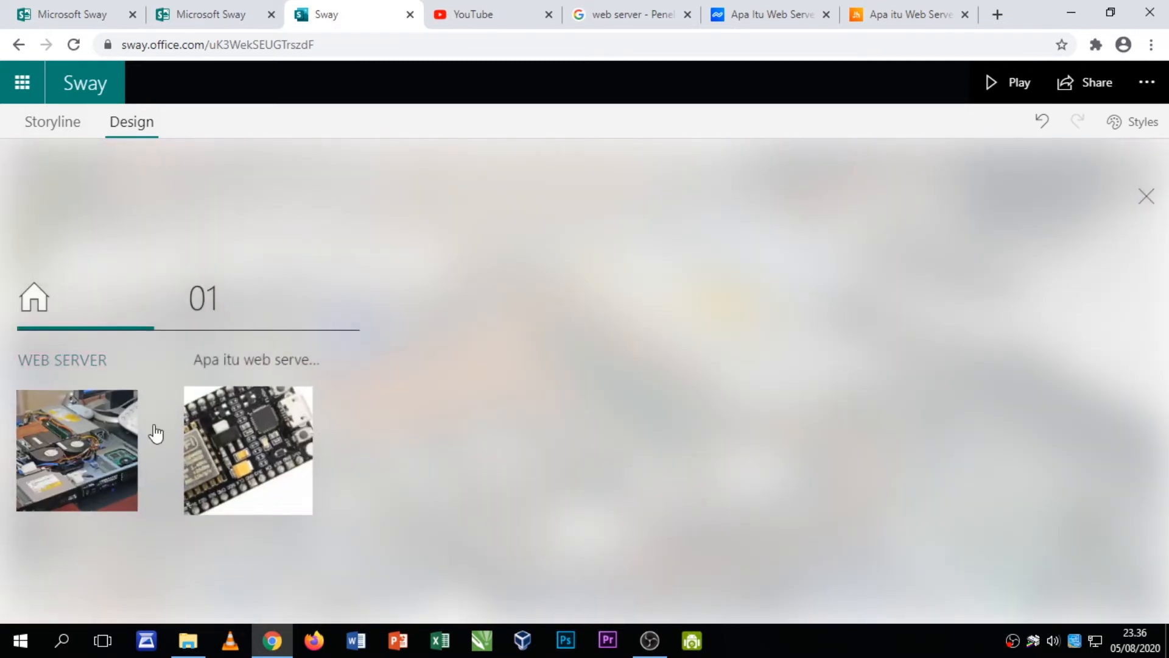
pyautogui.click(274, 360)
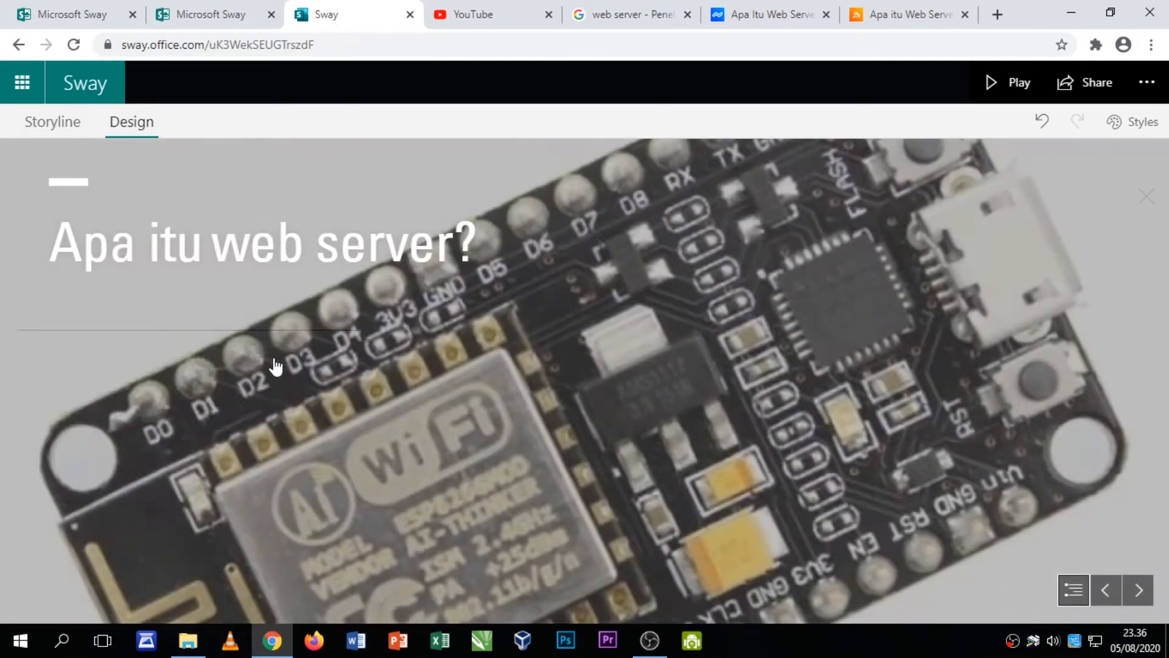
pyautogui.click(1074, 591)
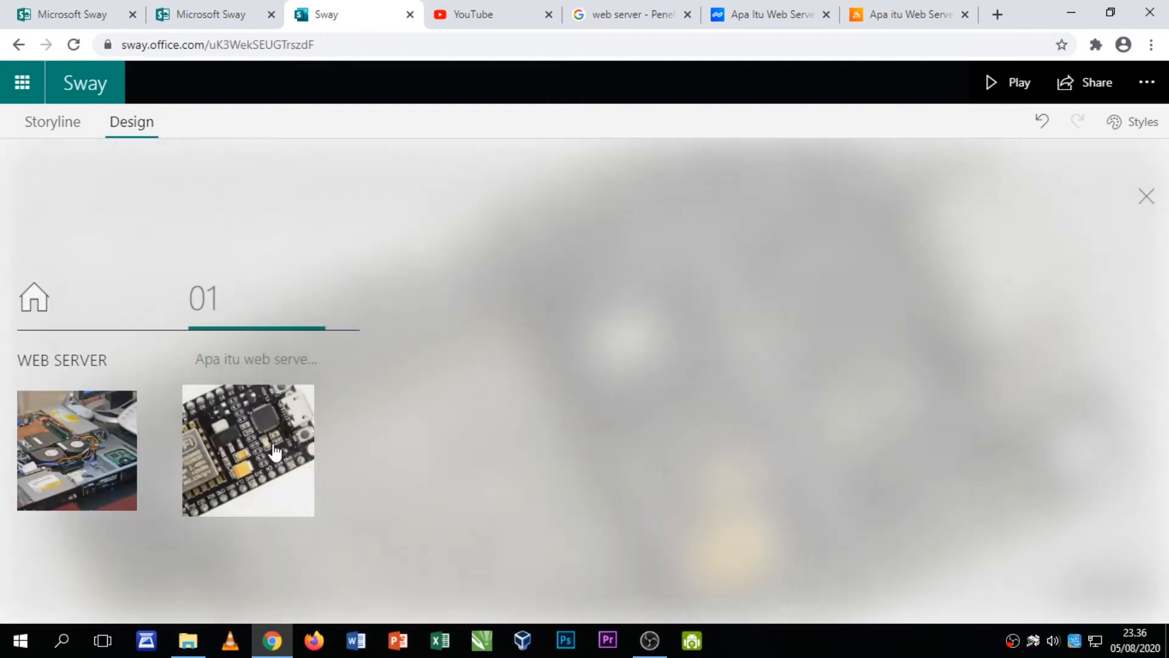
pyautogui.click(1148, 199)
pyautogui.click(26, 135)
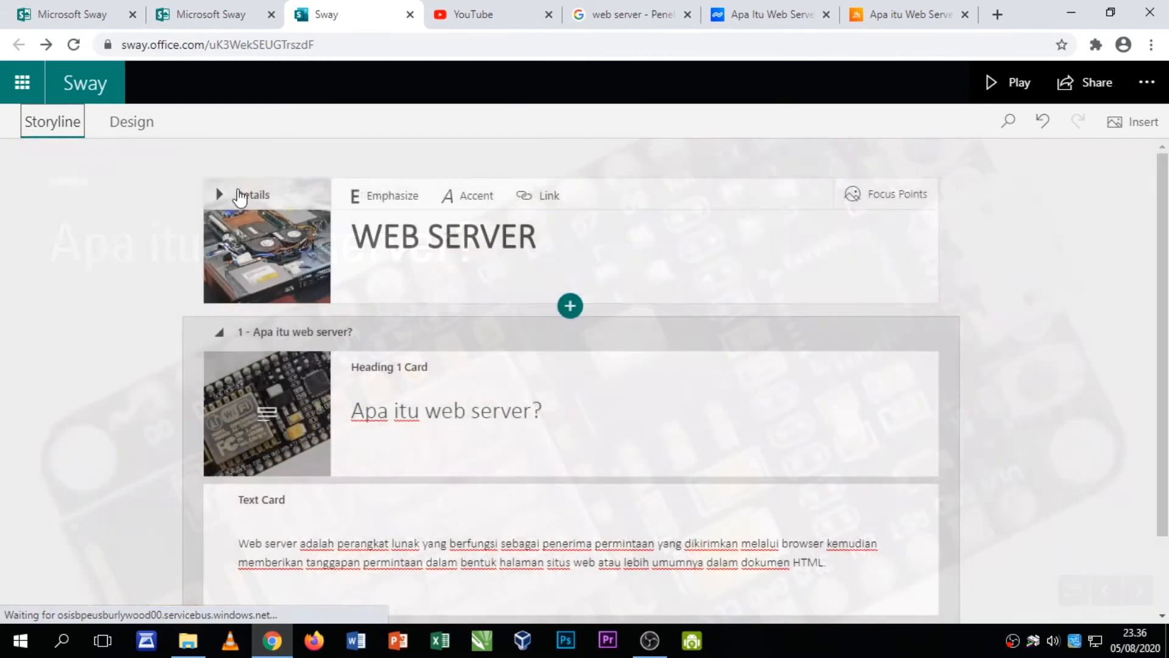
# - Add a Heading 1 card as a new section below "Apa itu web server?" and start editing its heading
pyautogui.scroll(-2, 456, 456)
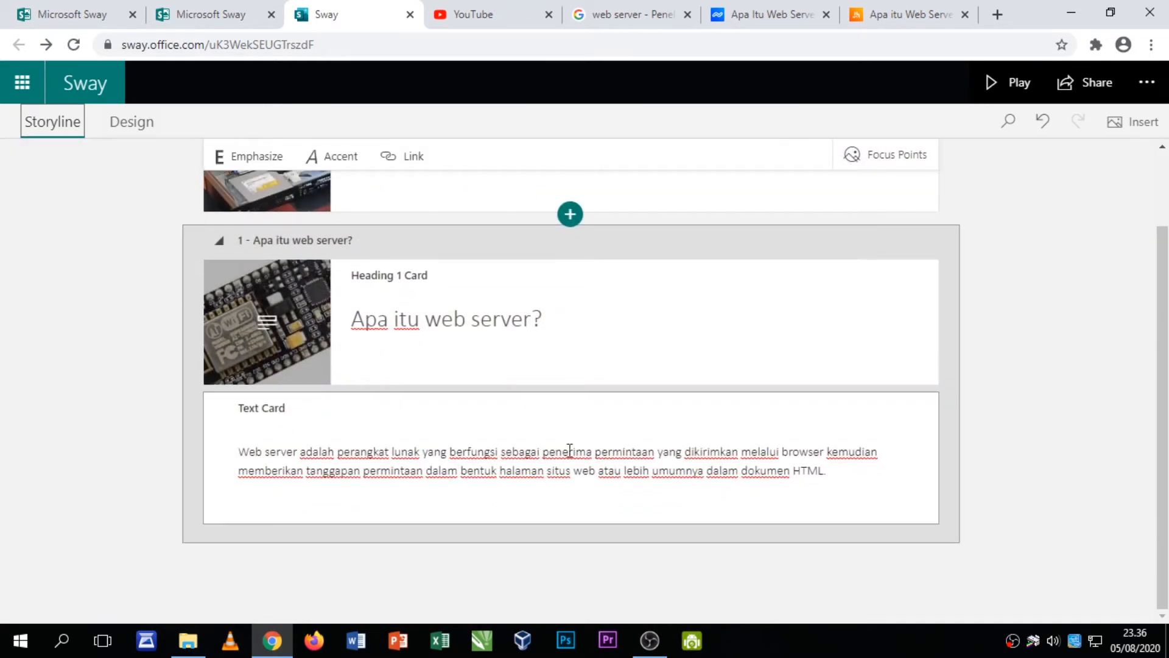
pyautogui.click(689, 253)
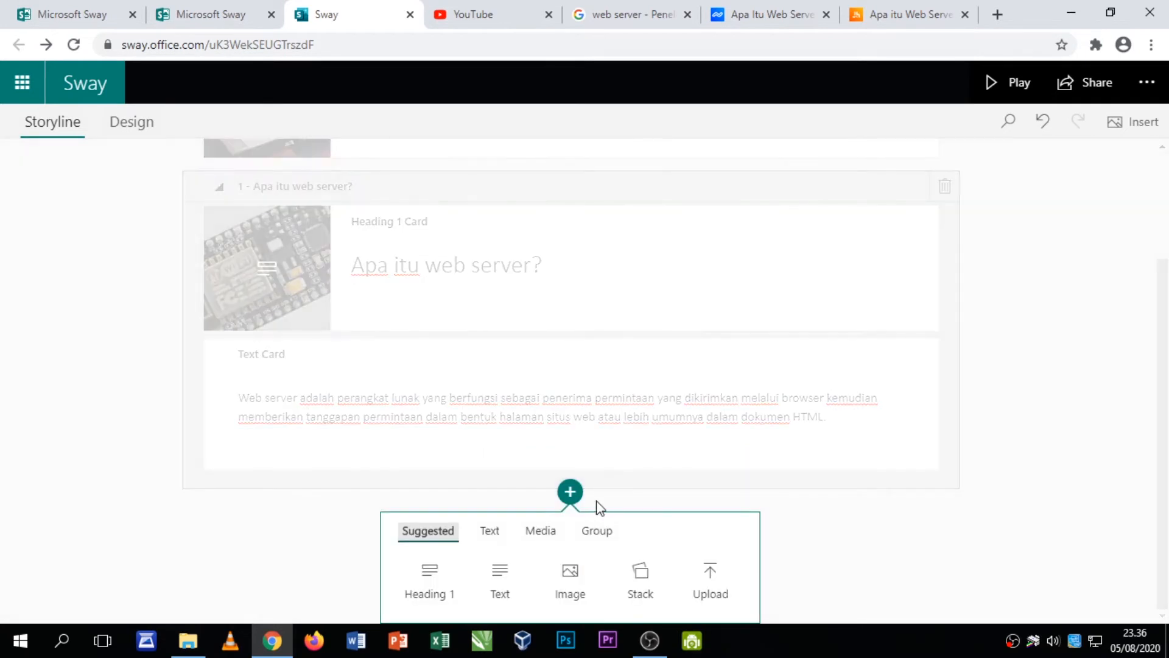
pyautogui.click(433, 573)
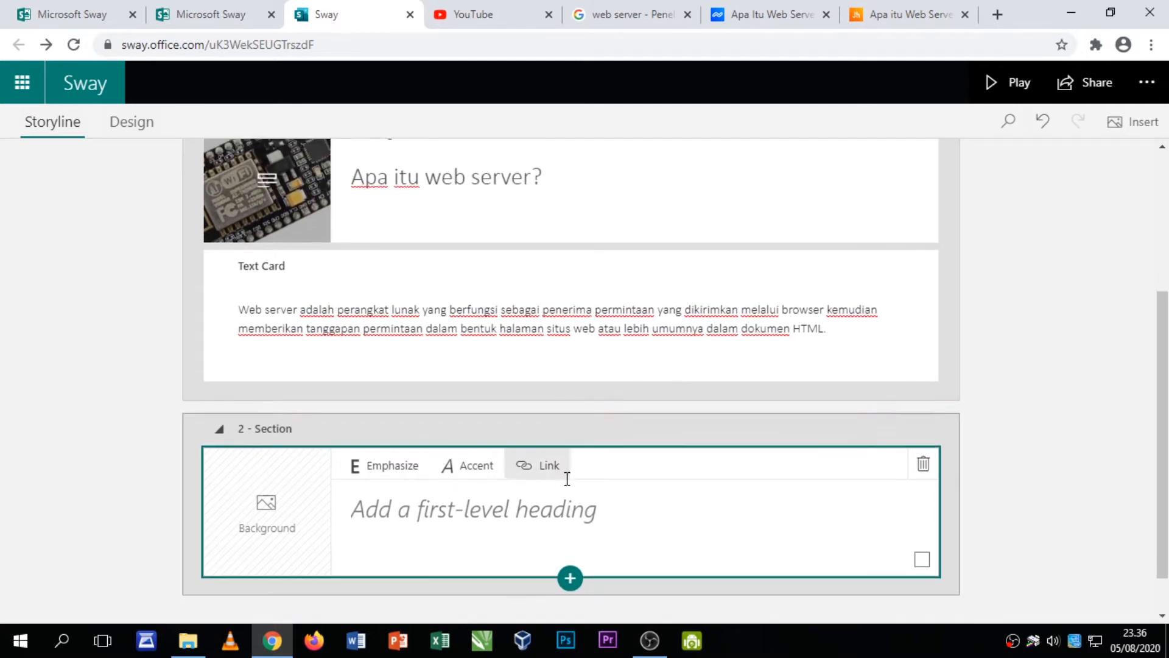
pyautogui.click(478, 459)
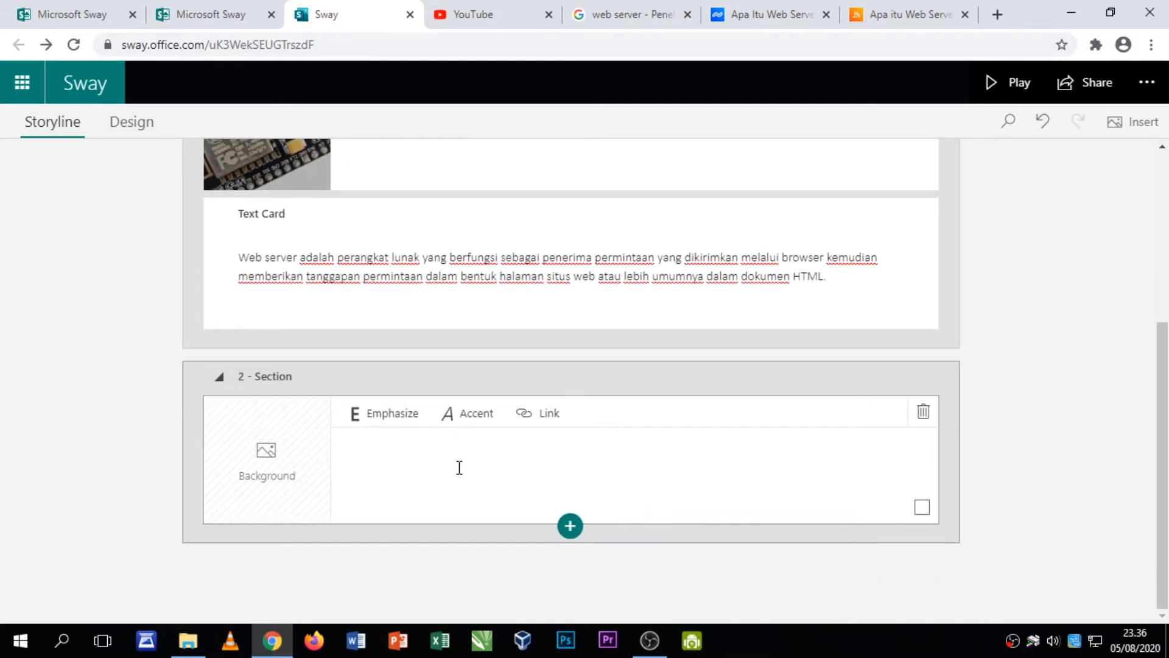
# - Copy the heading "Bagaimana Web Server bekerja?" from the Niagahoster article and paste it as the second section's heading
pyautogui.click(739, 23)
pyautogui.scroll(-7, 605, 318)
pyautogui.scroll(-12, 567, 362)
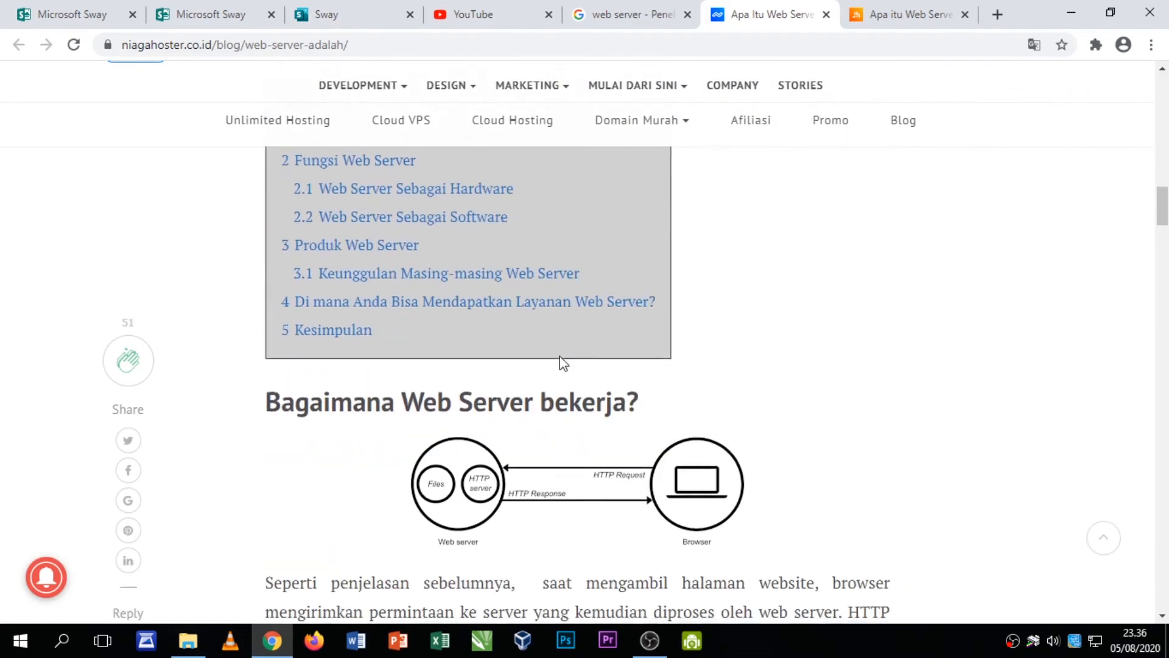
pyautogui.moveTo(266, 239); pyautogui.dragTo(650, 253)
pyautogui.hotkey('ctrl', 'c')
pyautogui.click(341, 15)
pyautogui.hotkey('ctrl', 'v')
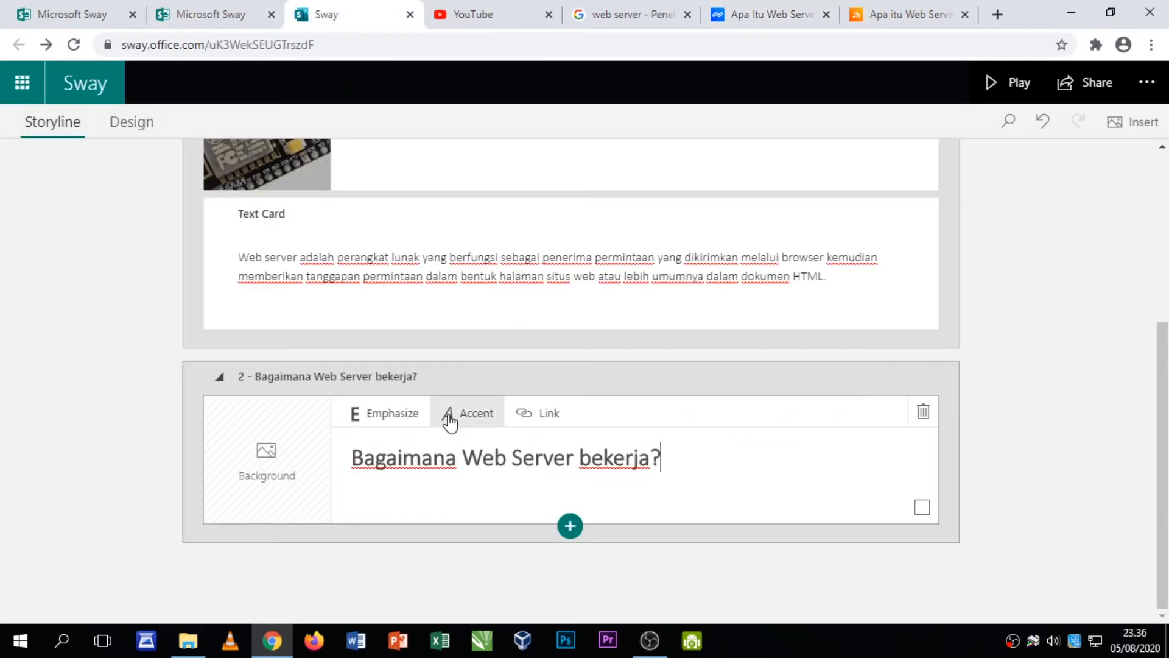
# - Emphasize the "Apa itu web server?" heading text in the first section
pyautogui.scroll(5, 391, 436)
pyautogui.moveTo(574, 384); pyautogui.dragTo(342, 378)
# - Give the "Bagaimana Web Server bekerja?" heading card the 499 x 333 photo of server racks from the suggested images as background
pyautogui.scroll(-4, 514, 387)
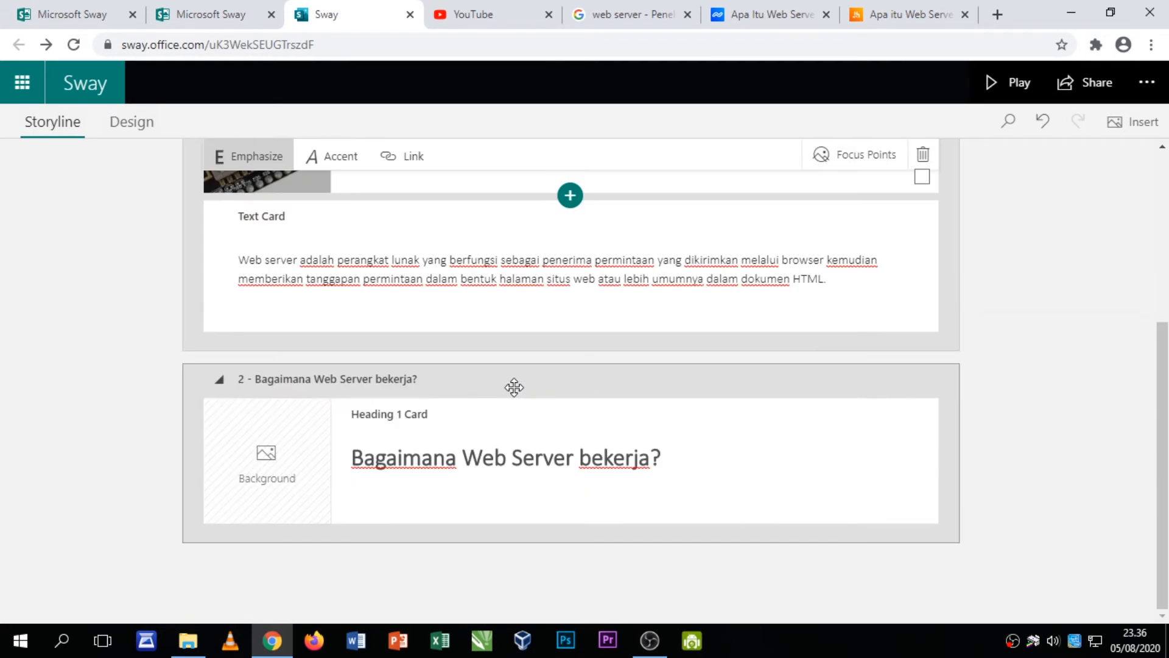
pyautogui.click(272, 459)
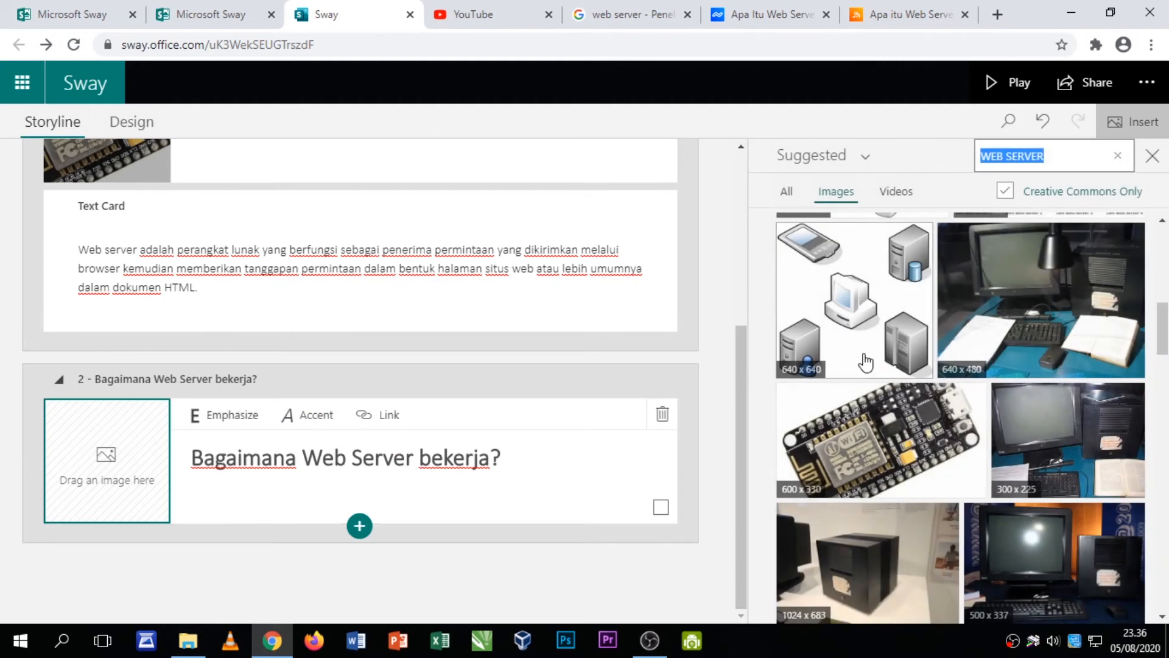
pyautogui.scroll(-4, 878, 478)
pyautogui.scroll(-5, 879, 478)
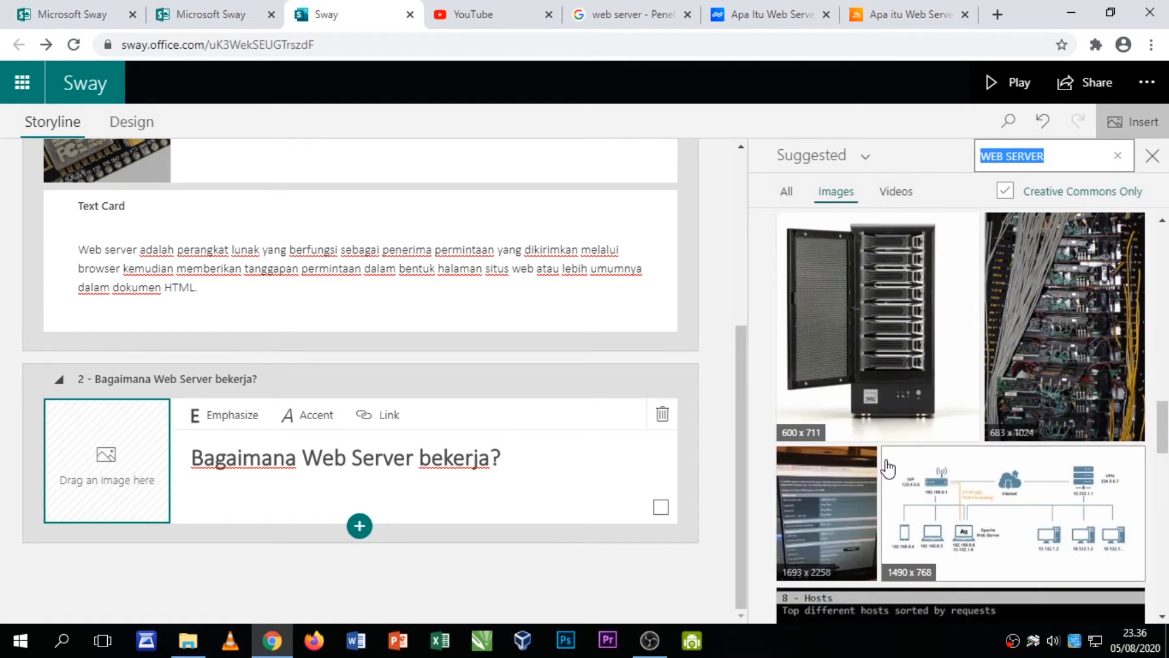
pyautogui.scroll(-6, 888, 464)
pyautogui.scroll(2, 887, 471)
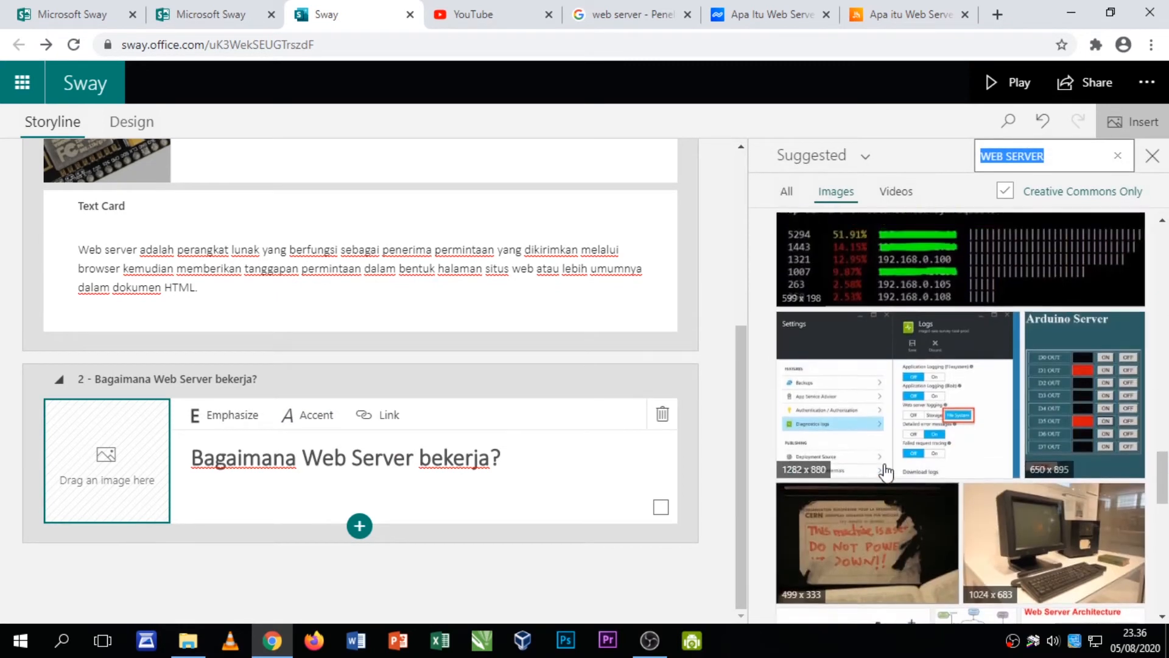
pyautogui.scroll(-10, 887, 473)
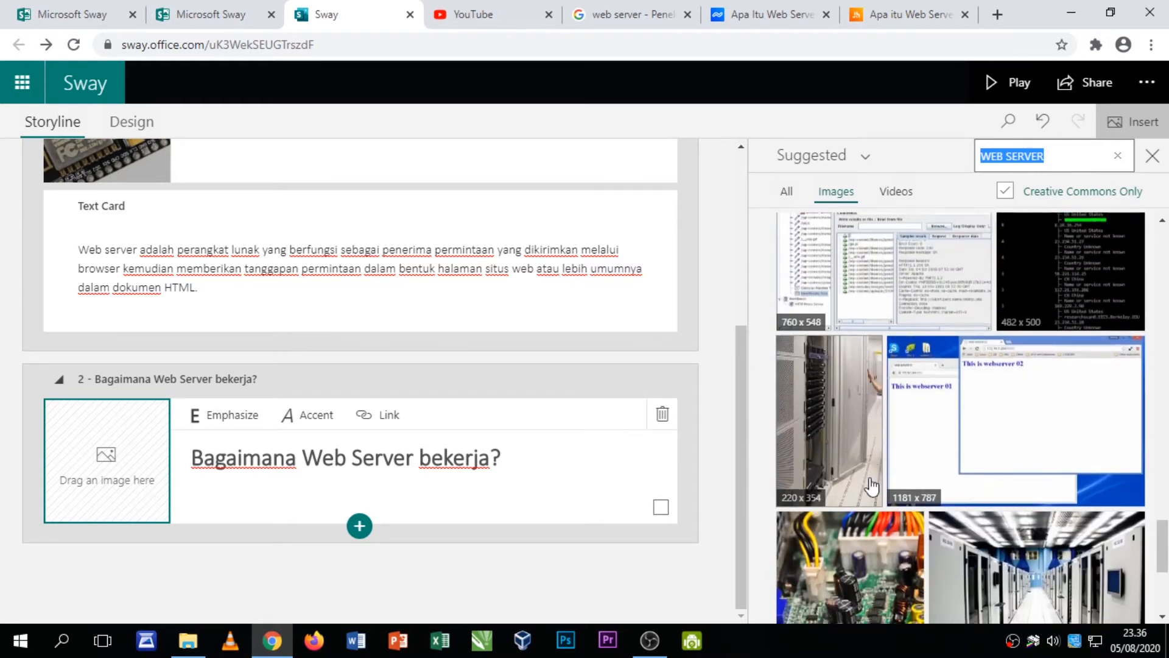
pyautogui.scroll(-1, 873, 487)
pyautogui.scroll(3, 872, 487)
pyautogui.scroll(-3, 872, 486)
pyautogui.scroll(-3, 871, 485)
pyautogui.click(850, 365)
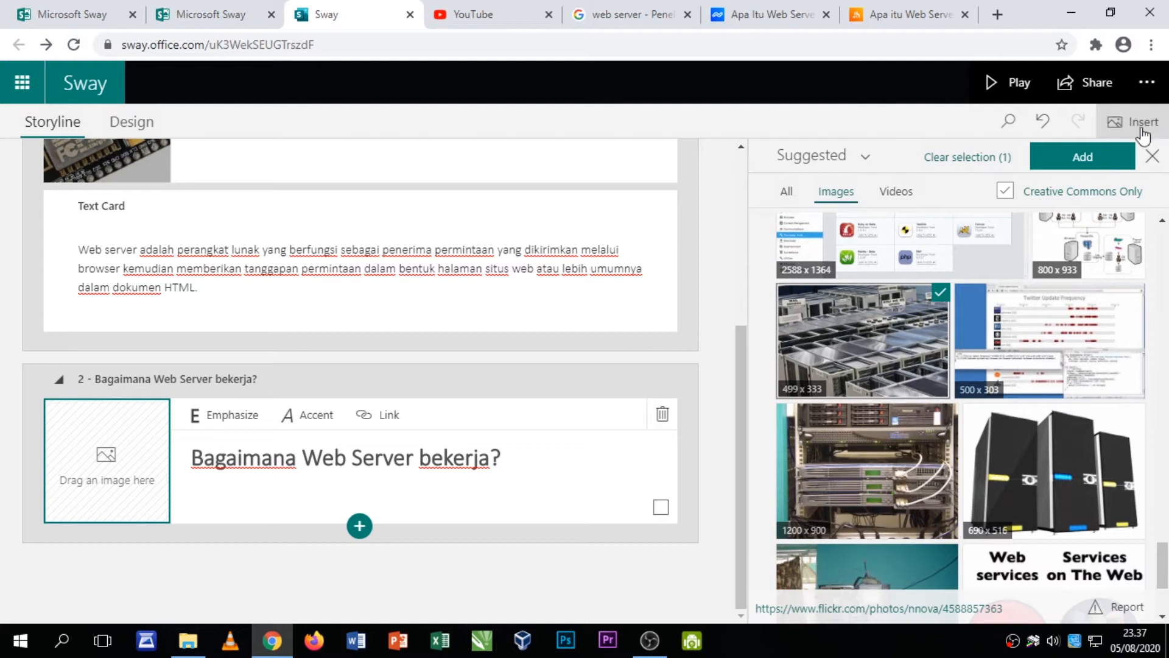
pyautogui.click(1089, 158)
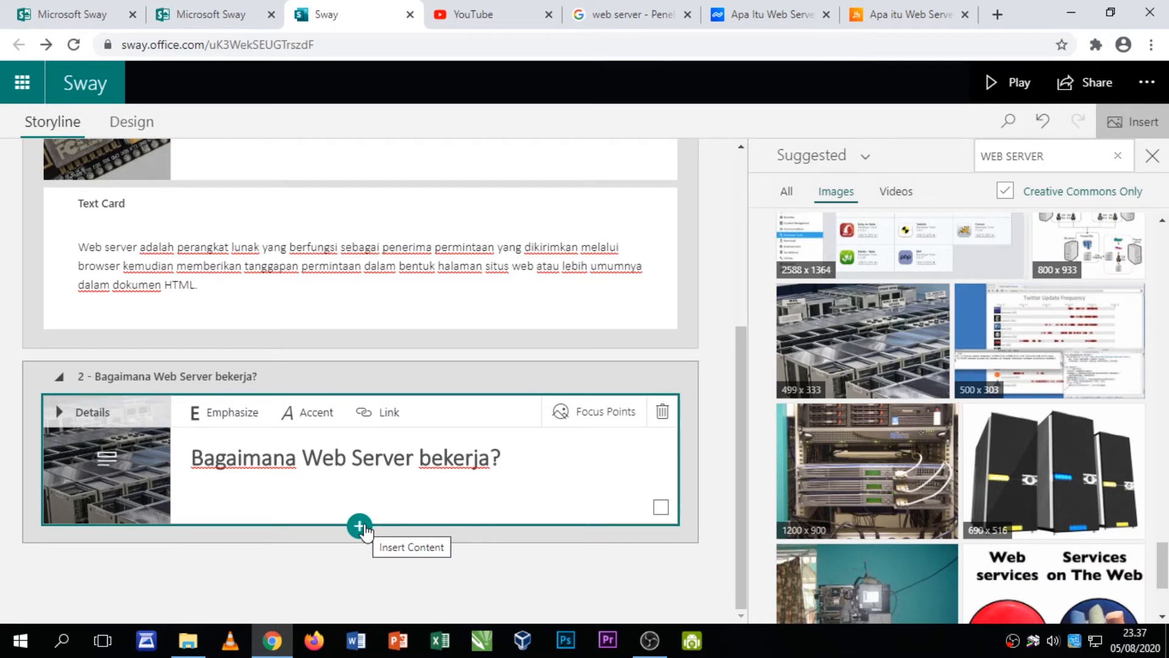
# - Insert a text card below the "Bagaimana Web Server bekerja?" heading card and place the cursor in it
pyautogui.click(359, 526)
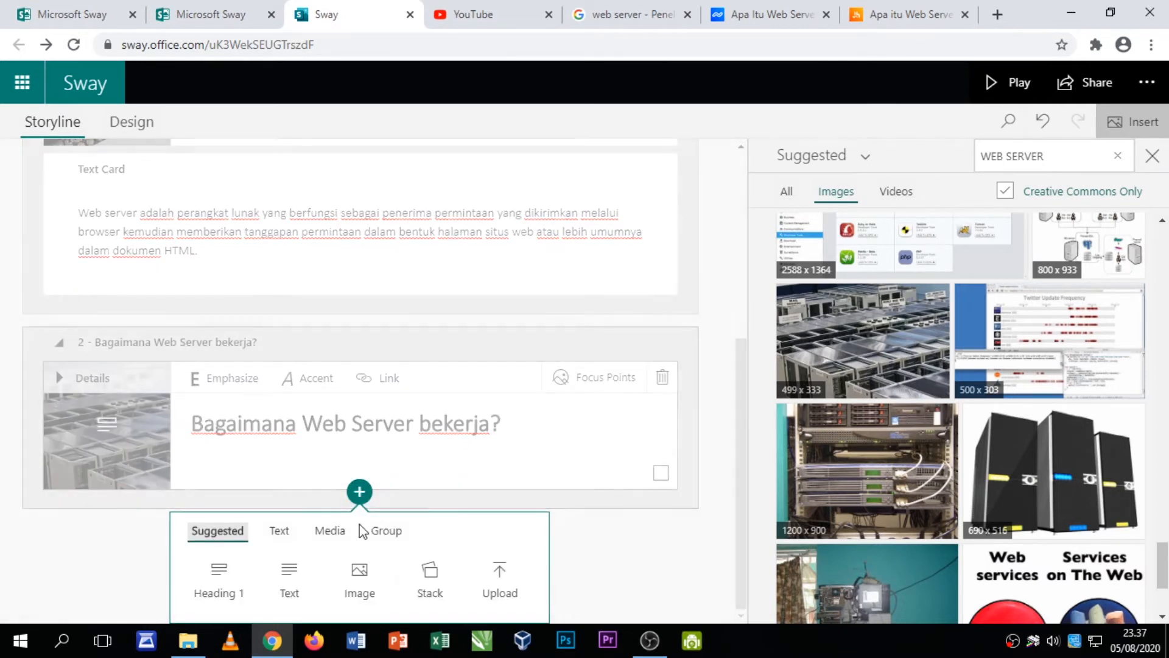
pyautogui.click(287, 581)
pyautogui.click(280, 462)
# - Copy the article paragraph from "Seperti penjelasan sebelumnya" to "halaman situs web." and paste it into the second section's text card
pyautogui.click(743, 21)
pyautogui.scroll(-1, 503, 379)
pyautogui.scroll(4, 502, 378)
pyautogui.scroll(-3, 503, 379)
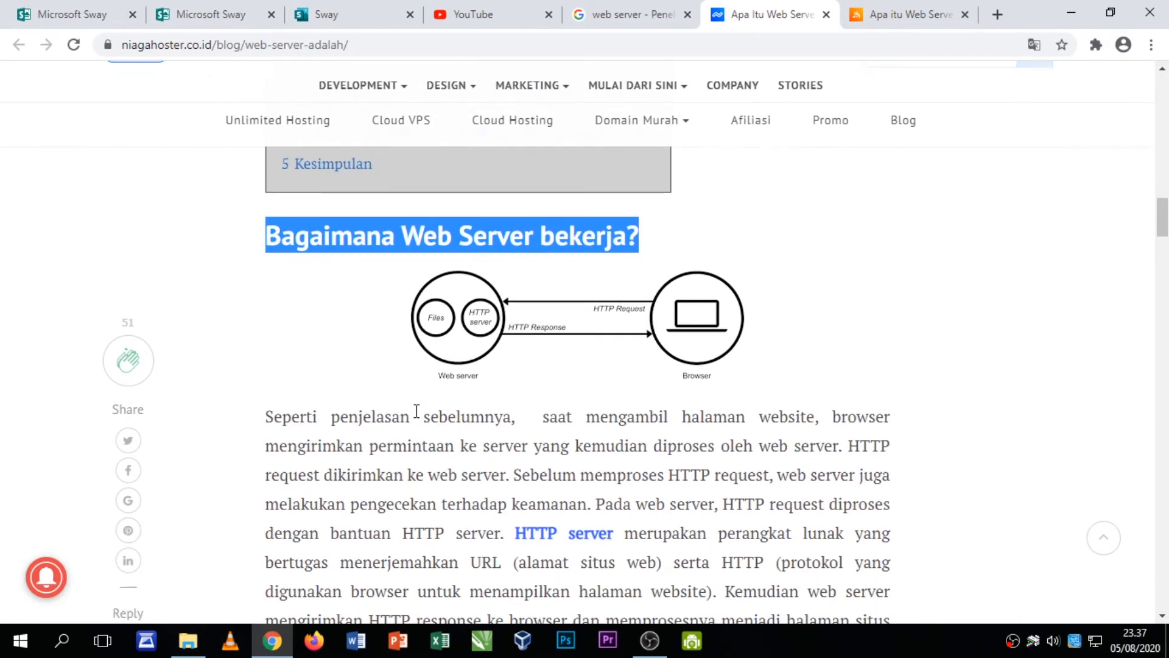
pyautogui.moveTo(263, 330); pyautogui.dragTo(441, 565)
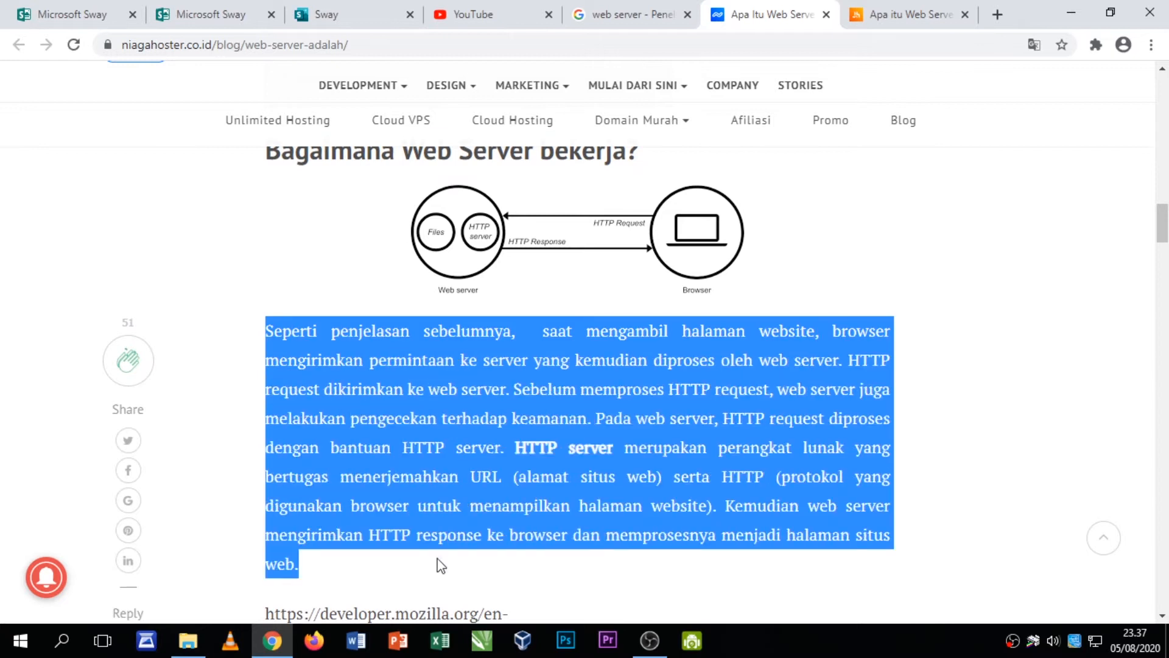
pyautogui.click(358, 18)
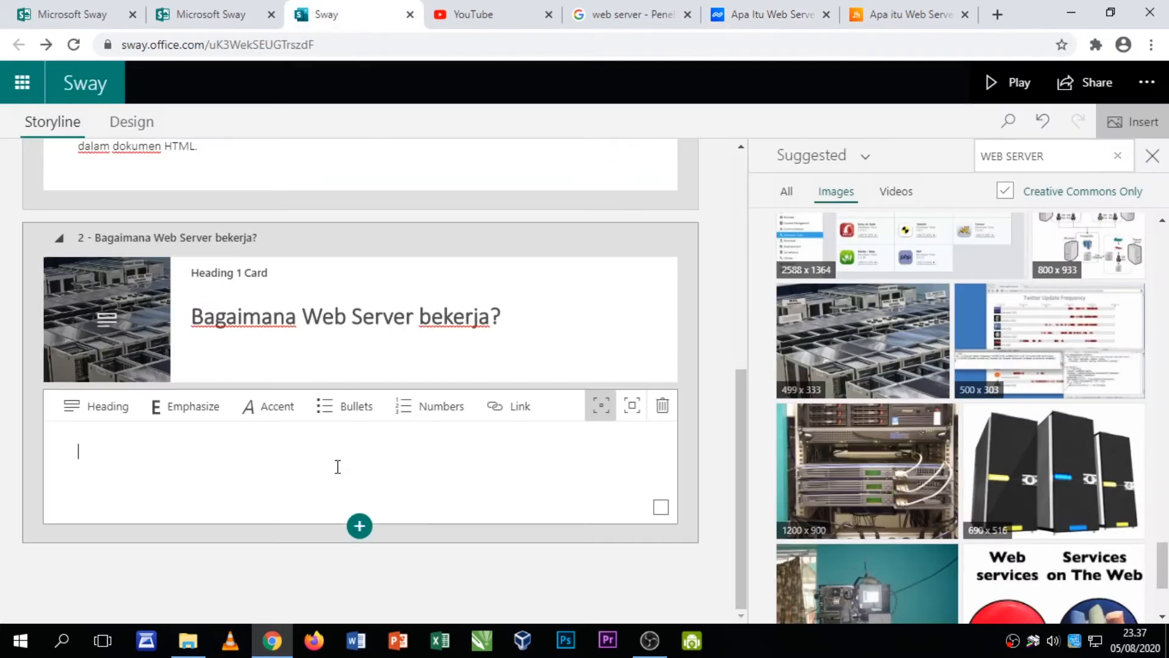
pyautogui.hotkey('ctrl', 'v')
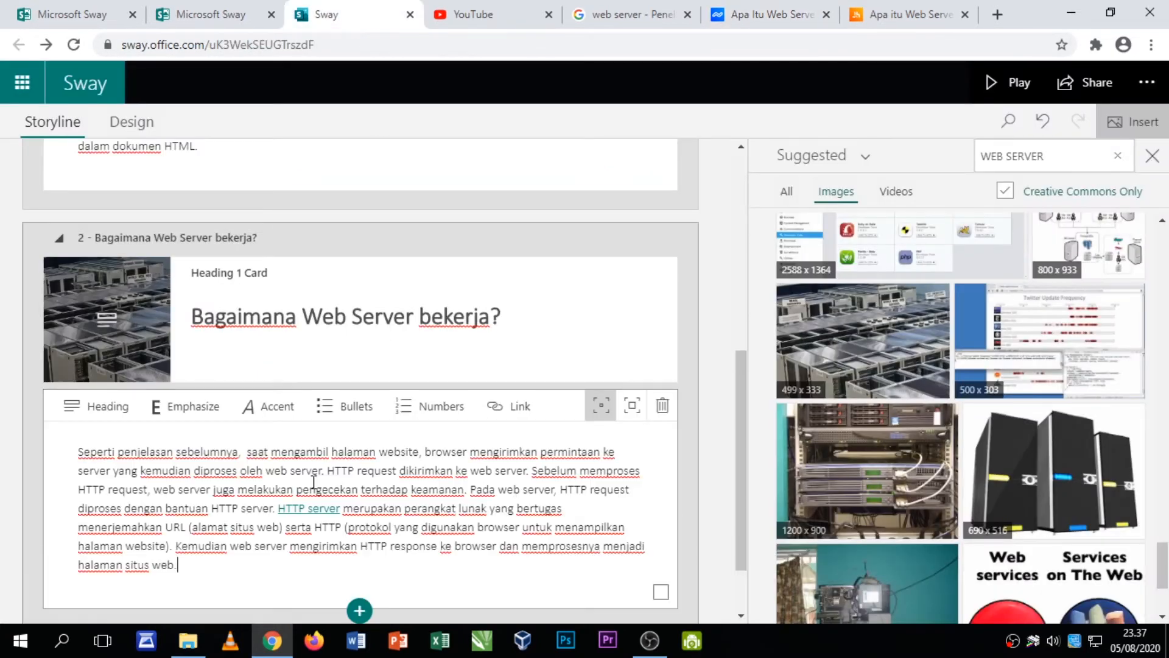
pyautogui.click(334, 511)
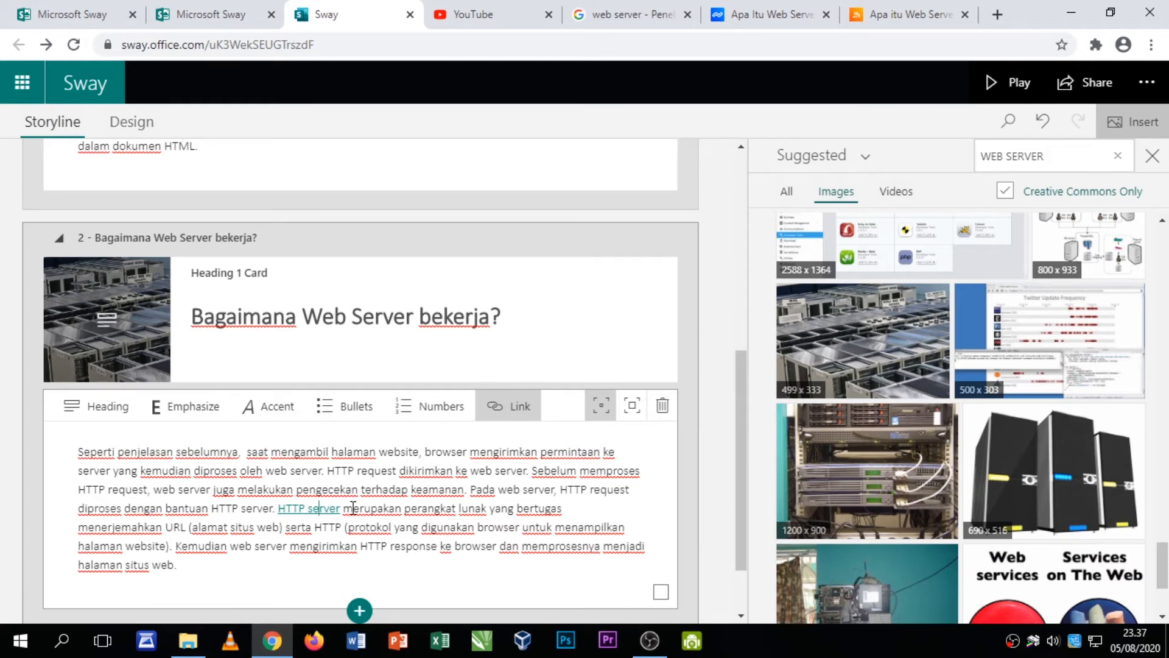
# - Remove the web link from the words "HTTP server" in the second section's text card
pyautogui.moveTo(339, 507); pyautogui.dragTo(300, 508)
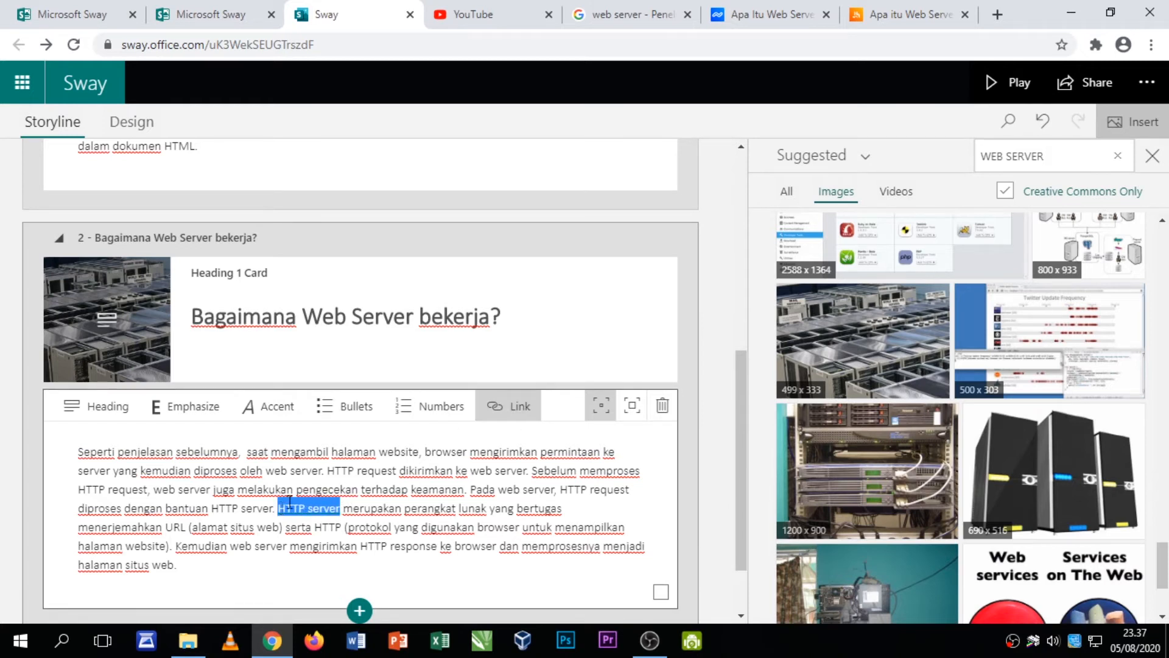
pyautogui.click(508, 405)
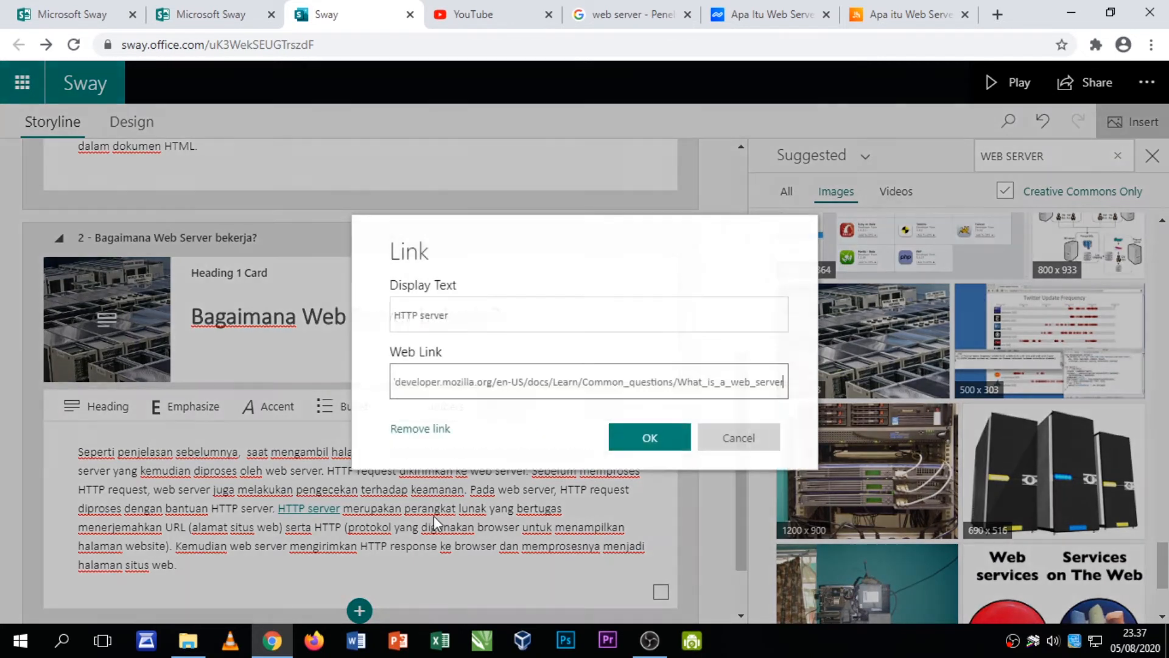
pyautogui.click(420, 428)
pyautogui.click(413, 510)
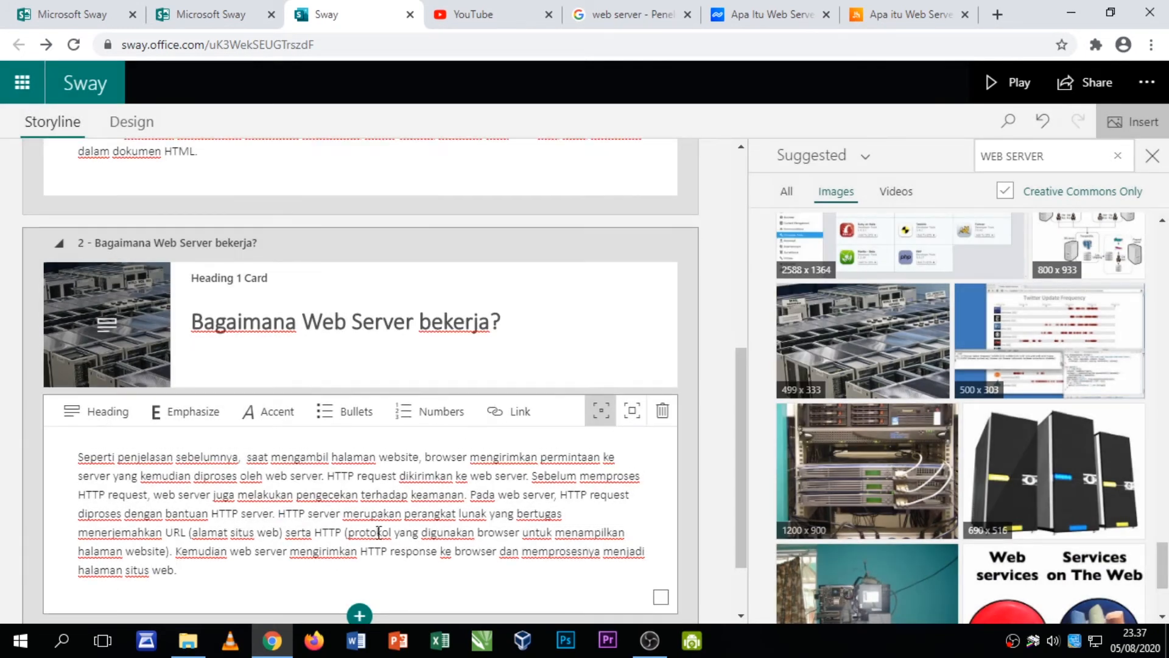
# - Close the suggested images pane and review the title card and both sections in the storyline
pyautogui.scroll(5, 378, 532)
pyautogui.click(1152, 156)
pyautogui.scroll(-3, 446, 435)
pyautogui.scroll(4, 453, 437)
pyautogui.scroll(-4, 460, 437)
pyautogui.scroll(3, 464, 439)
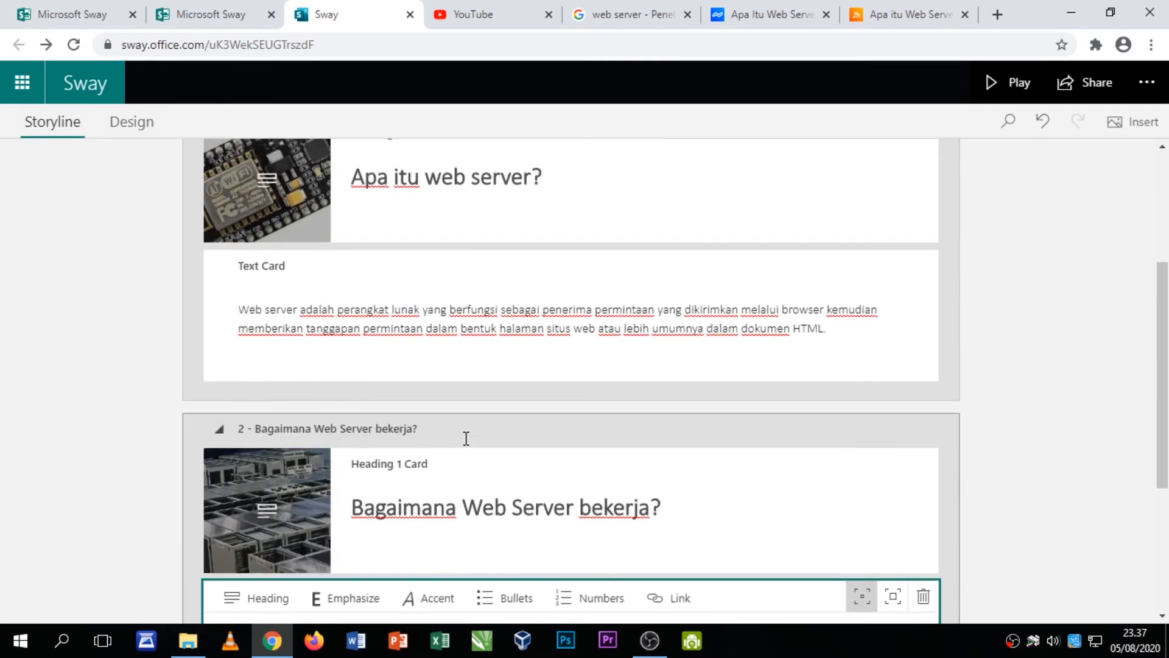
pyautogui.scroll(3, 465, 438)
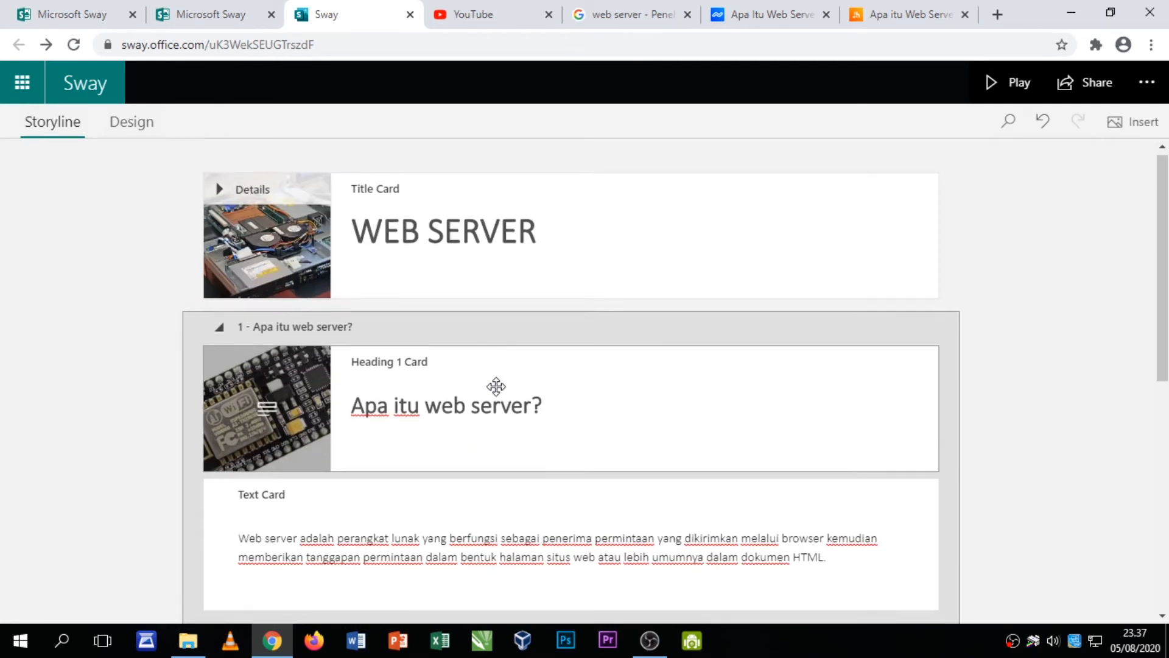
pyautogui.scroll(-3, 533, 292)
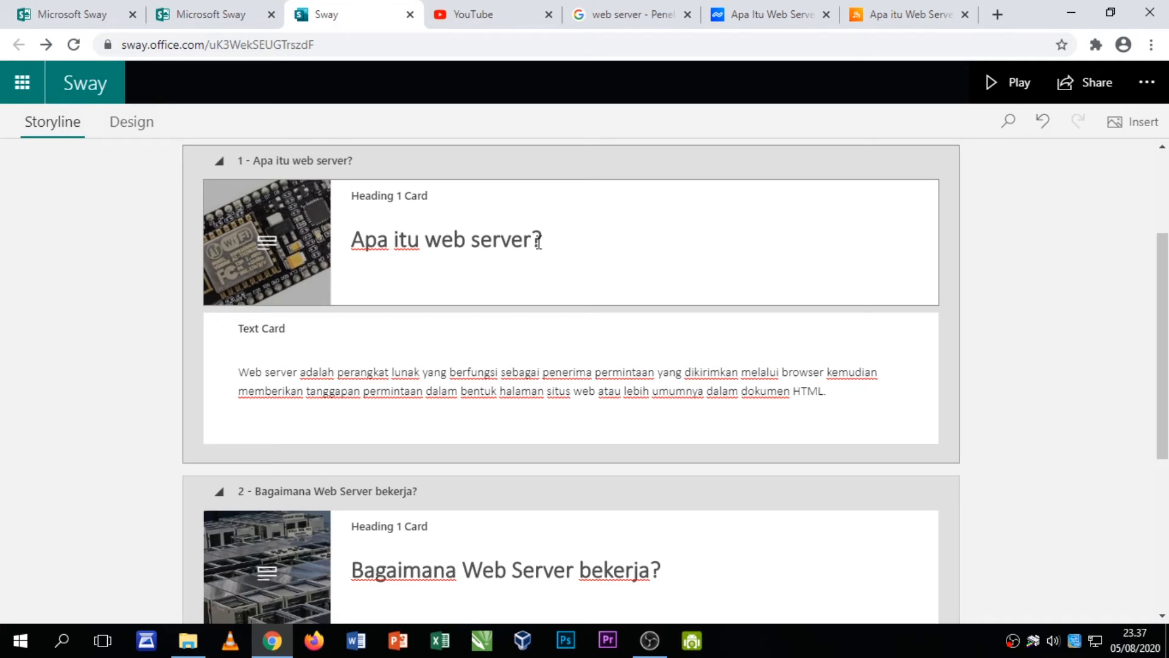
# - Check the emphasis formatting of the "Apa itu web server?" and "Bagaimana Web Server bekerja?" heading texts
pyautogui.moveTo(548, 237); pyautogui.dragTo(361, 240)
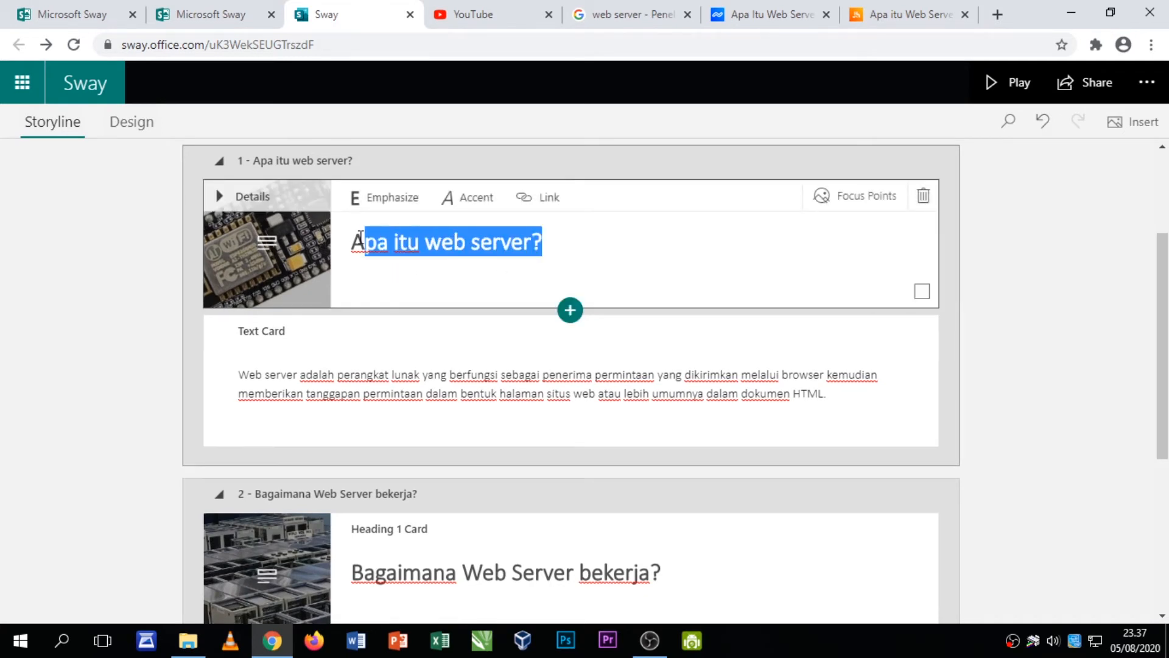
pyautogui.scroll(-3, 619, 378)
pyautogui.click(680, 400)
pyautogui.moveTo(678, 399); pyautogui.dragTo(347, 401)
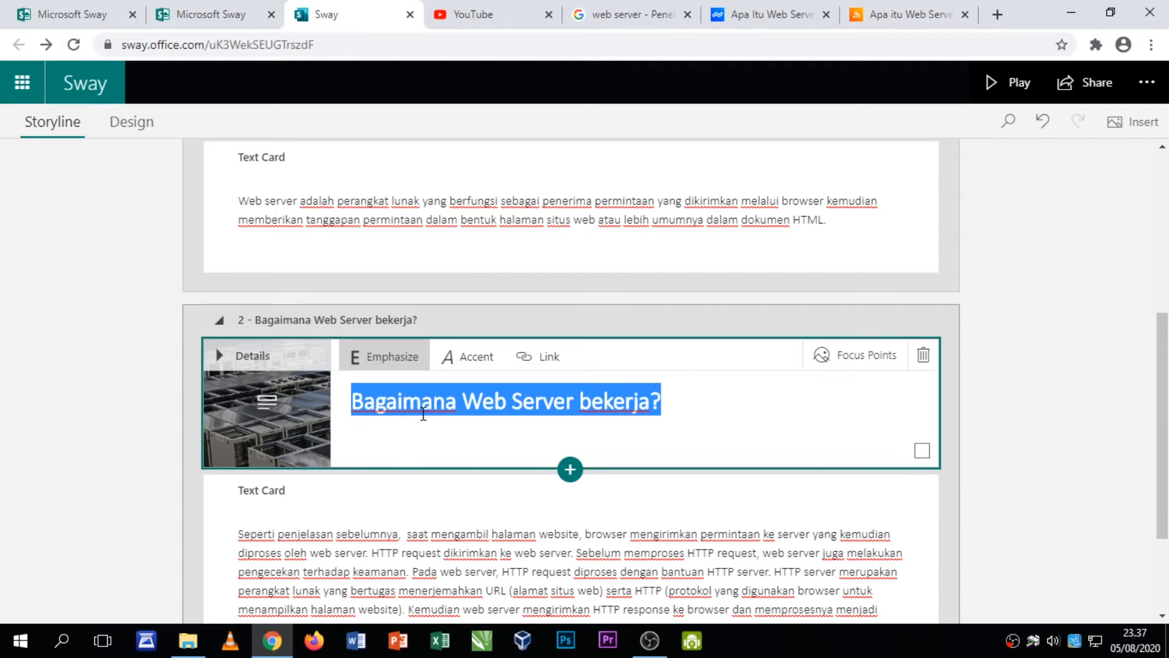
pyautogui.click(666, 401)
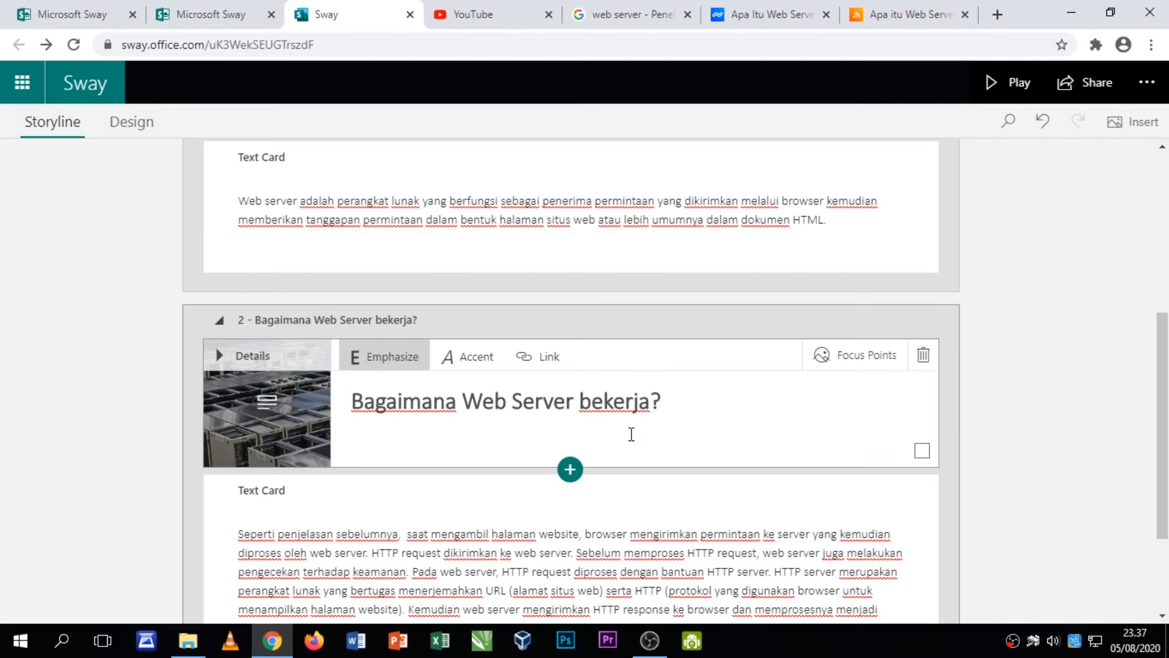
# - Preview the presentation from the title slide through the second section's text, dismissing the autoplay tip, and return to editing
pyautogui.scroll(6, 616, 431)
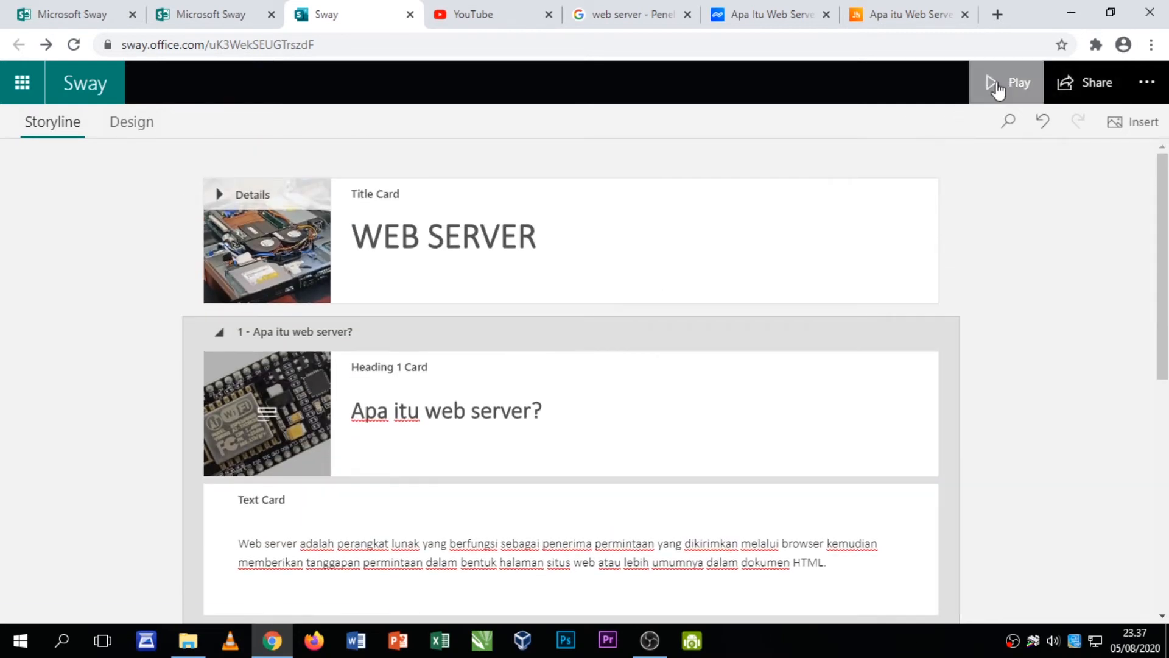
pyautogui.click(997, 90)
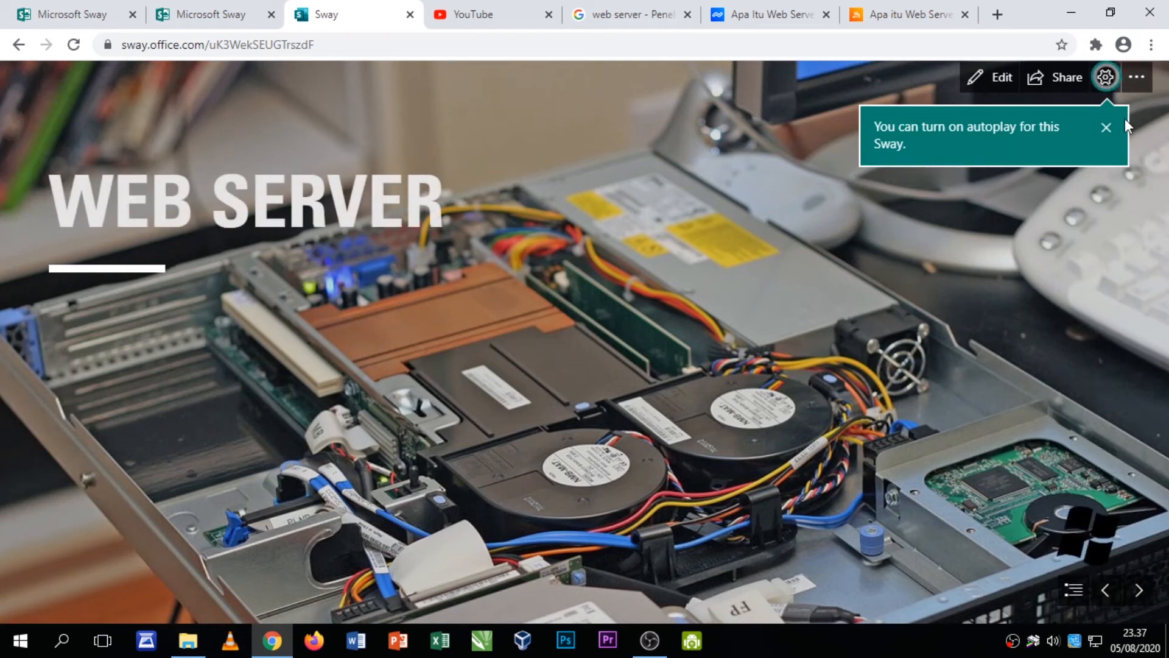
pyautogui.click(1106, 128)
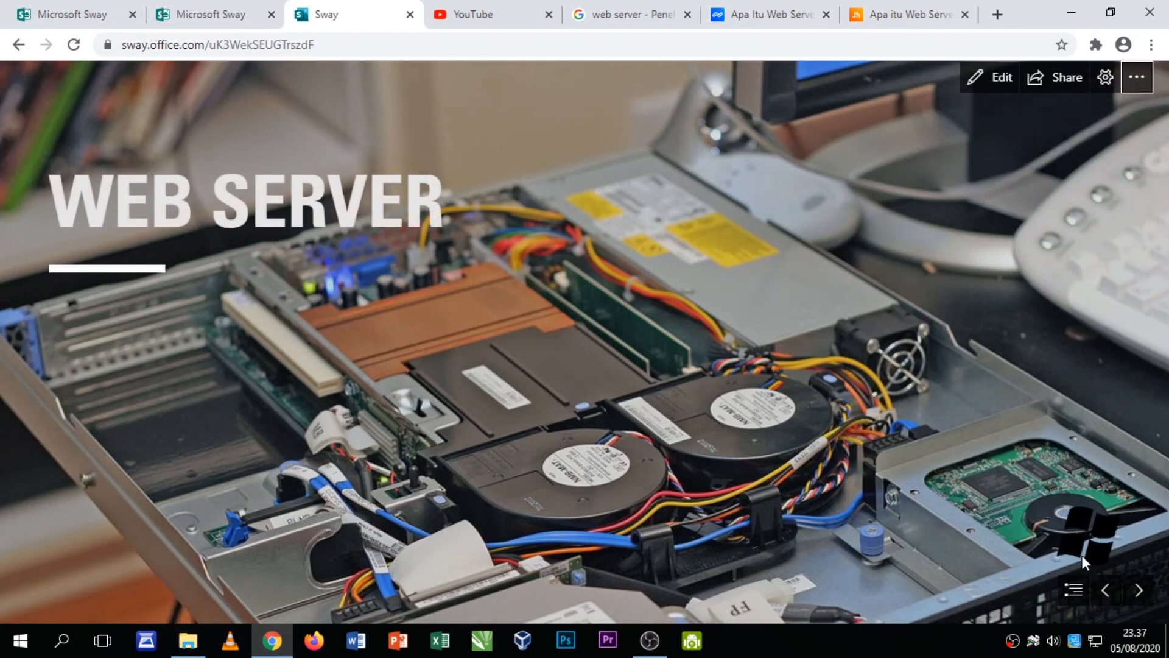
pyautogui.click(1137, 591)
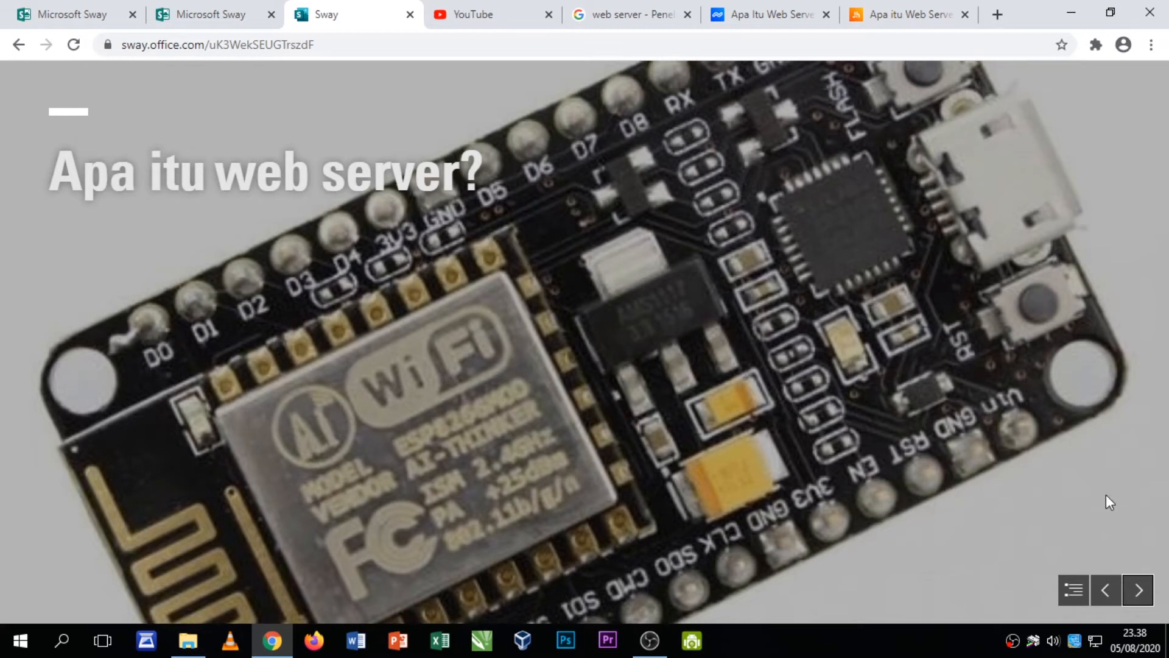
pyautogui.click(1138, 590)
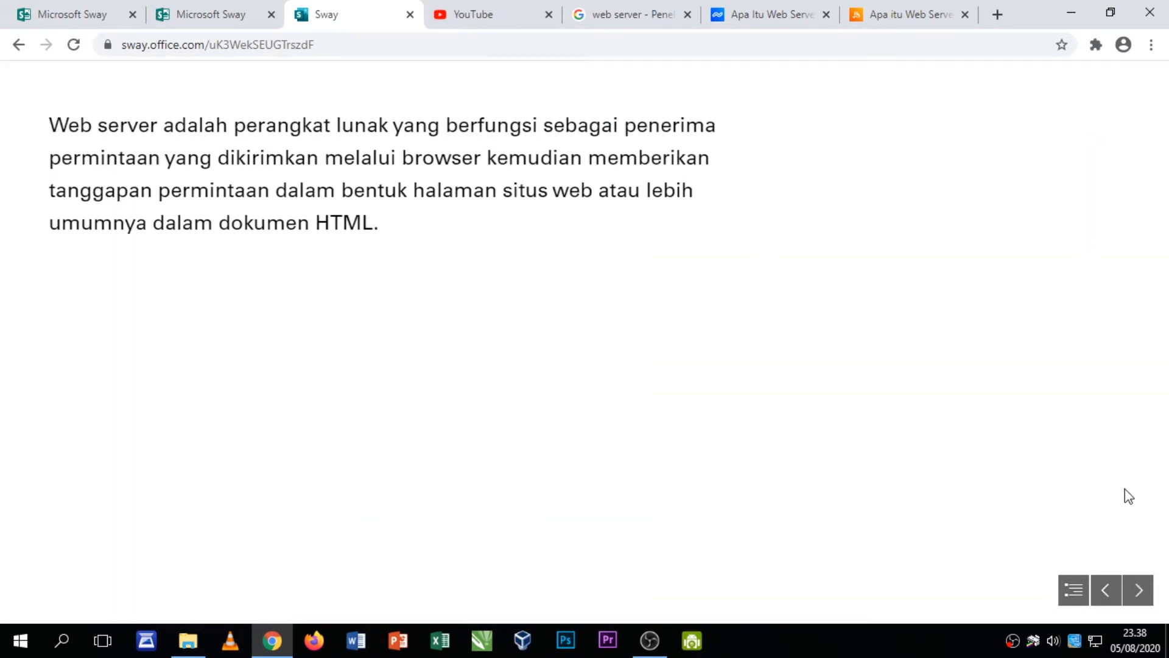
pyautogui.click(1138, 591)
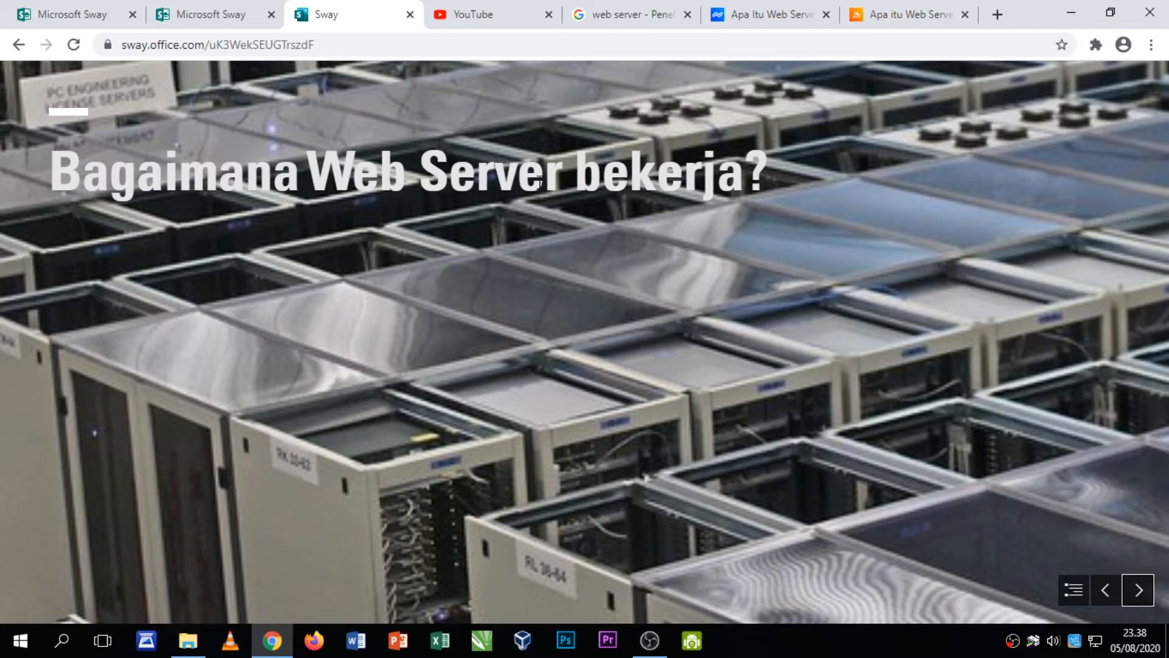
pyautogui.click(1151, 586)
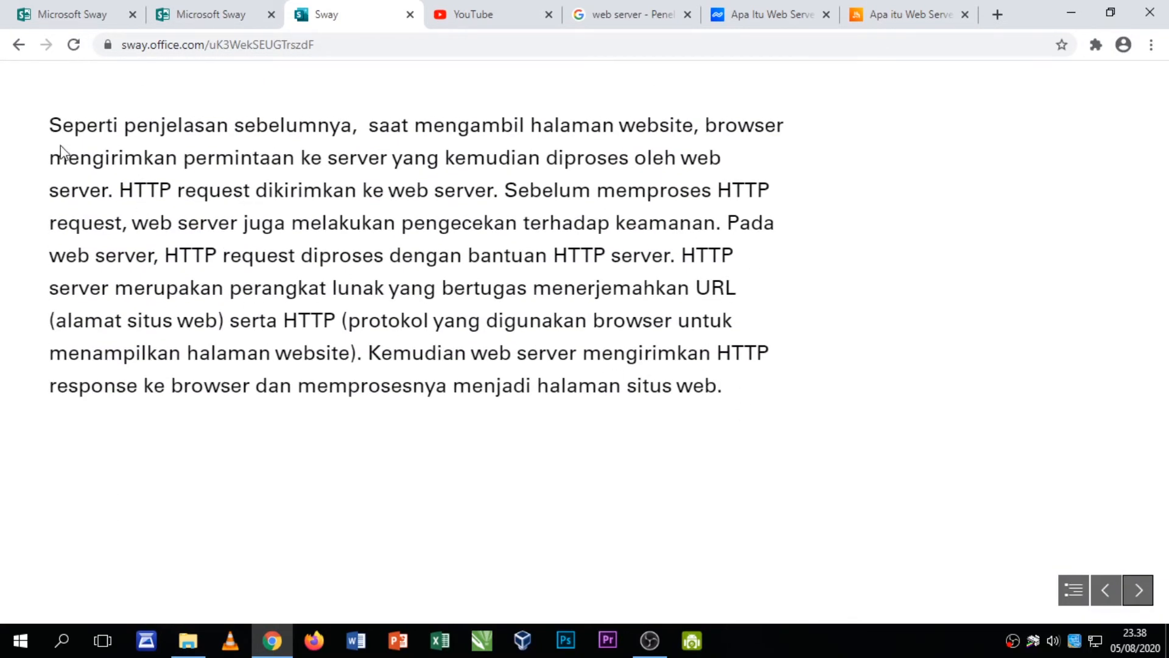
pyautogui.hotkey('alt', 'Left')
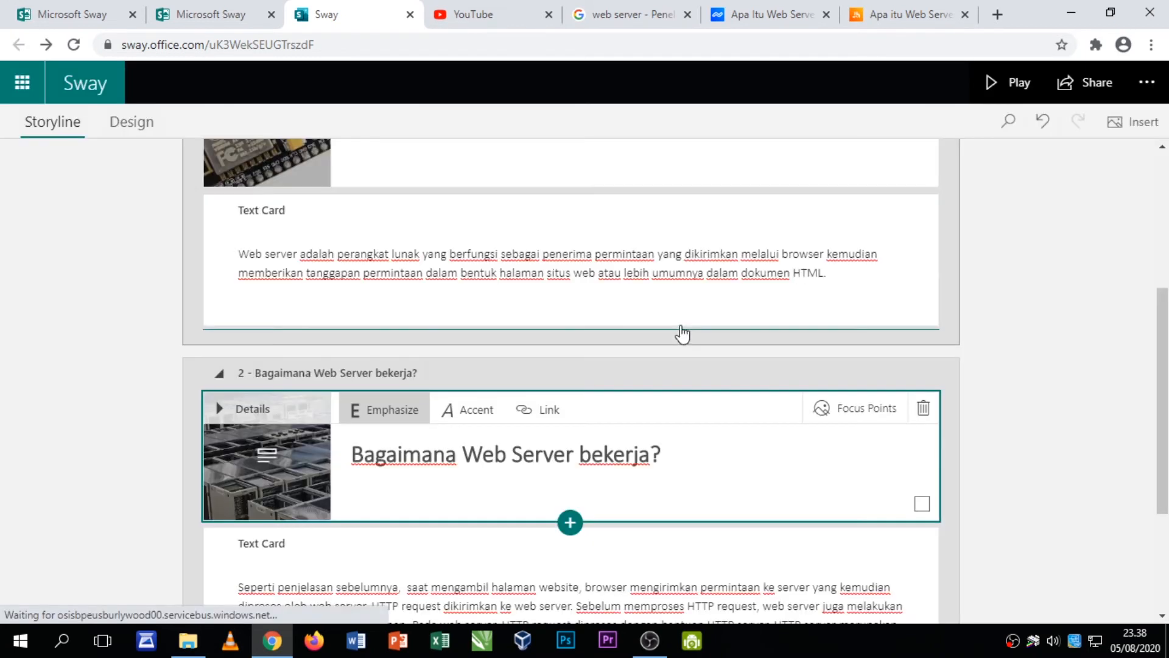
# - Insert an image card below the second section's text card with the suggested 690 x 516 picture of three server towers
pyautogui.scroll(-3, 508, 397)
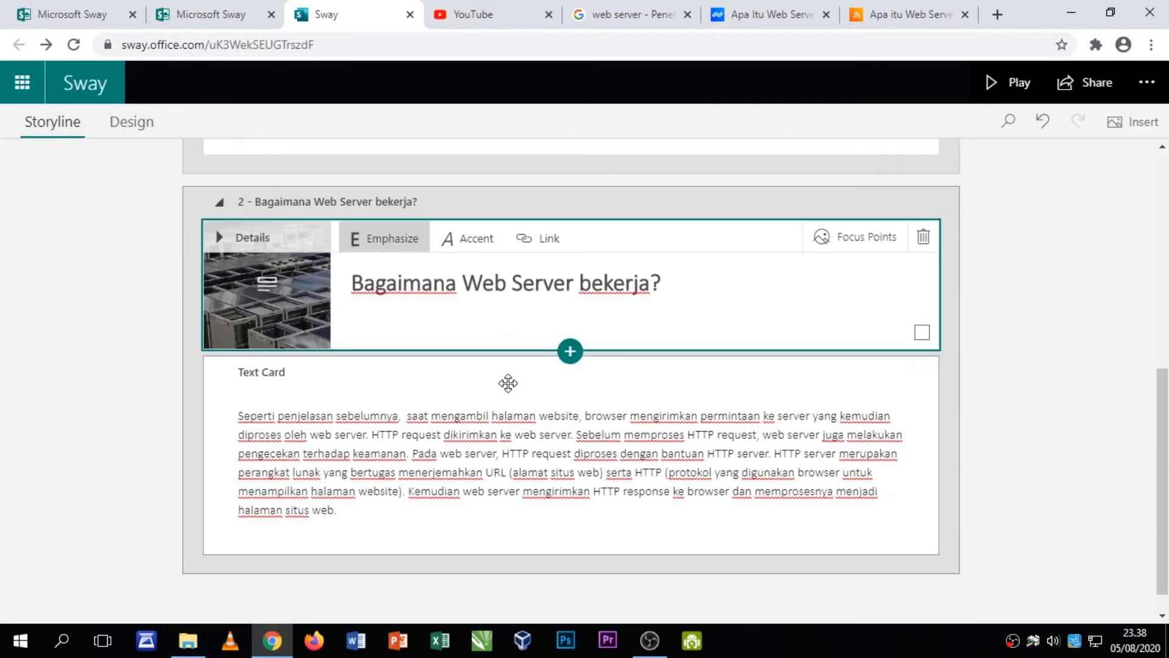
pyautogui.click(432, 362)
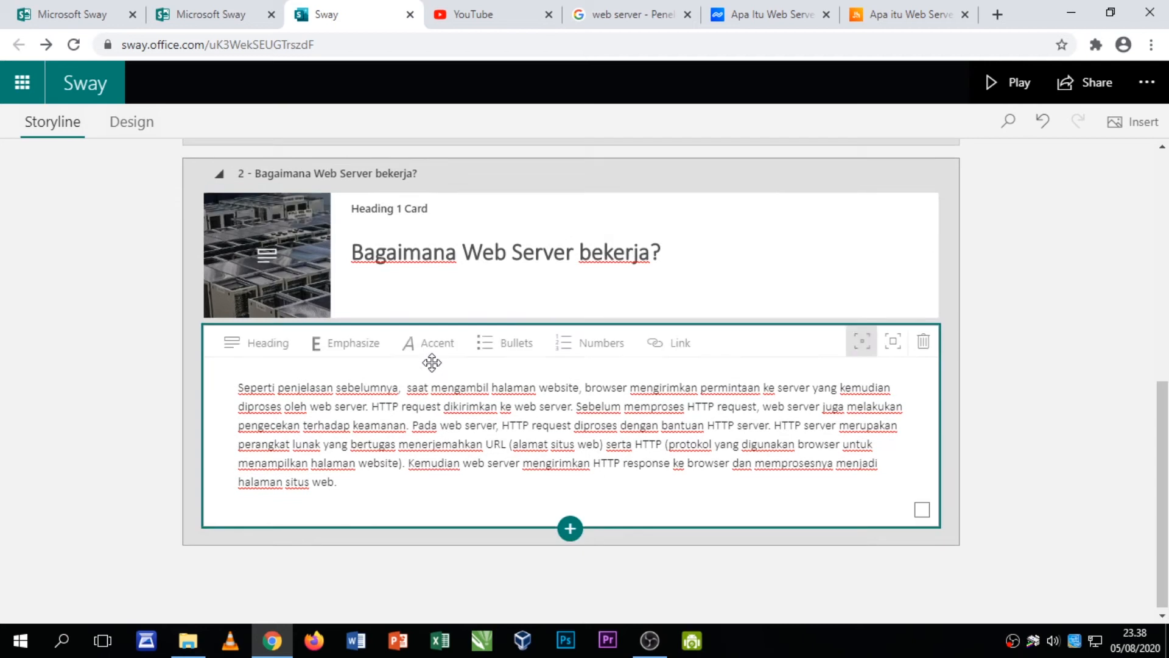
pyautogui.click(398, 487)
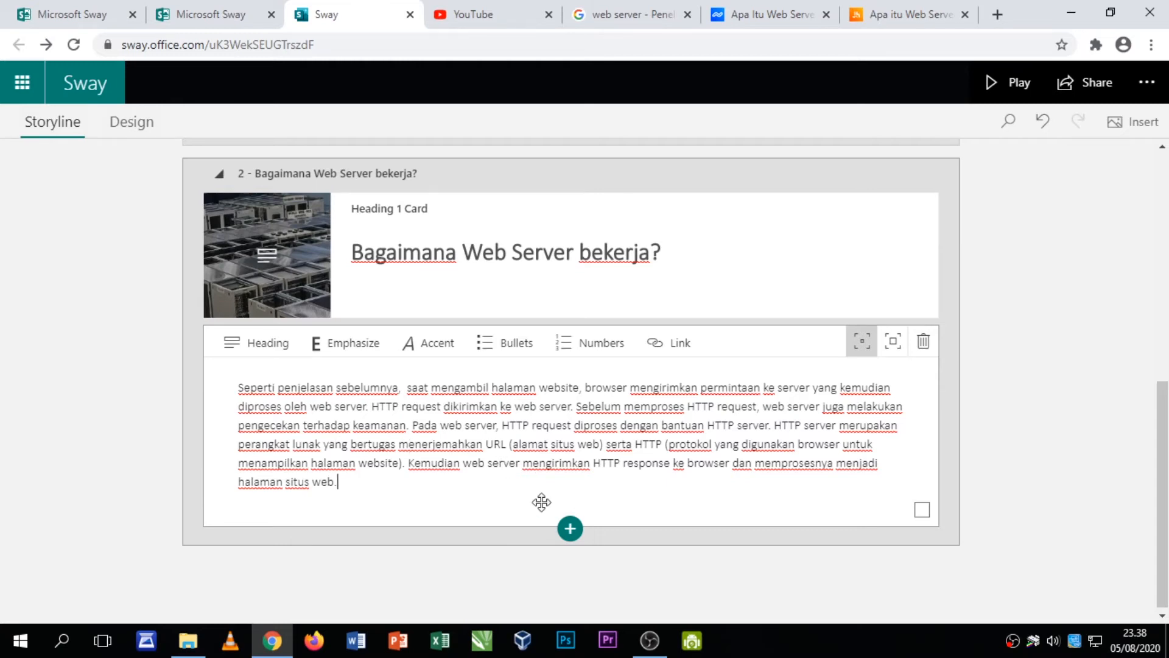
pyautogui.click(569, 530)
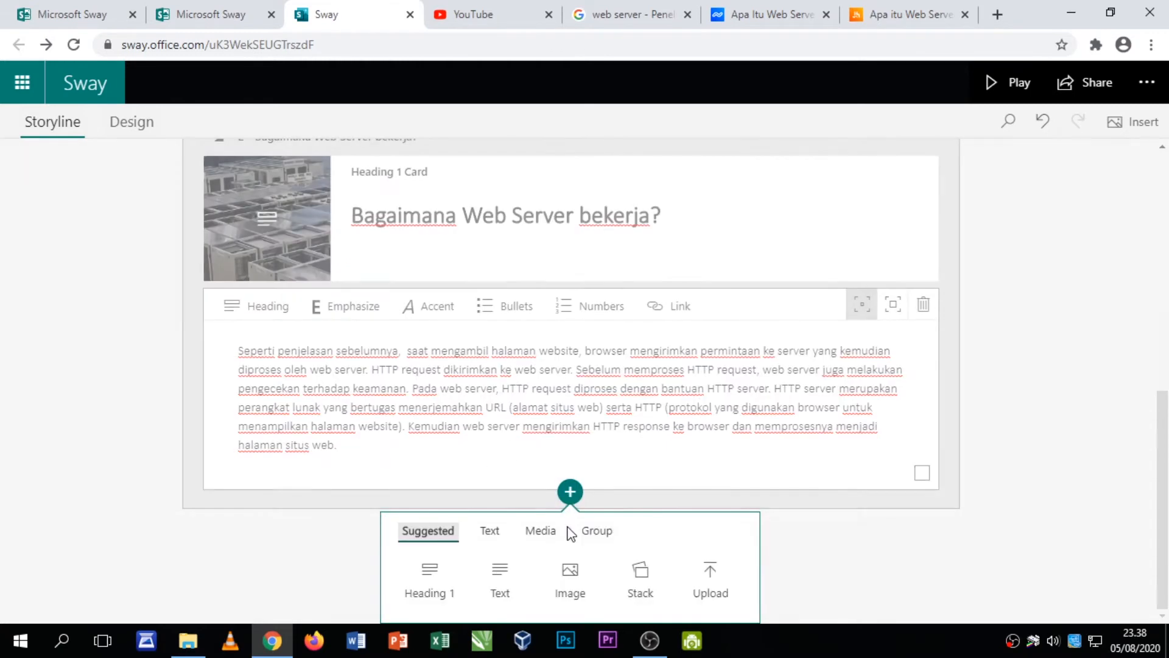
pyautogui.click(572, 575)
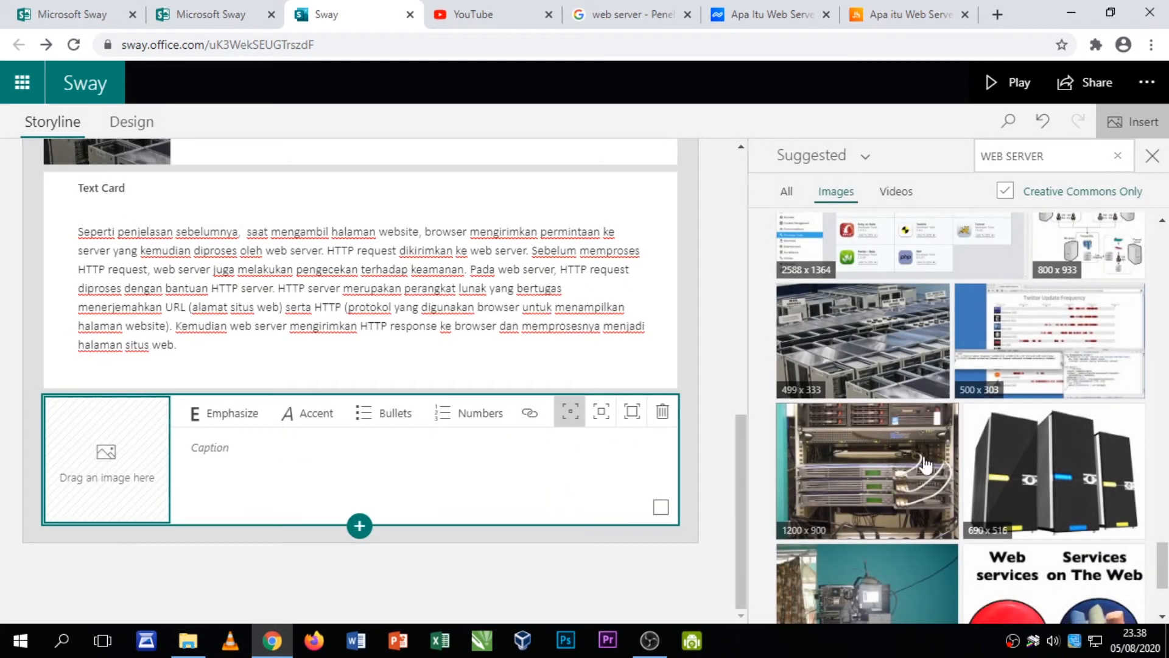
pyautogui.scroll(-3, 894, 376)
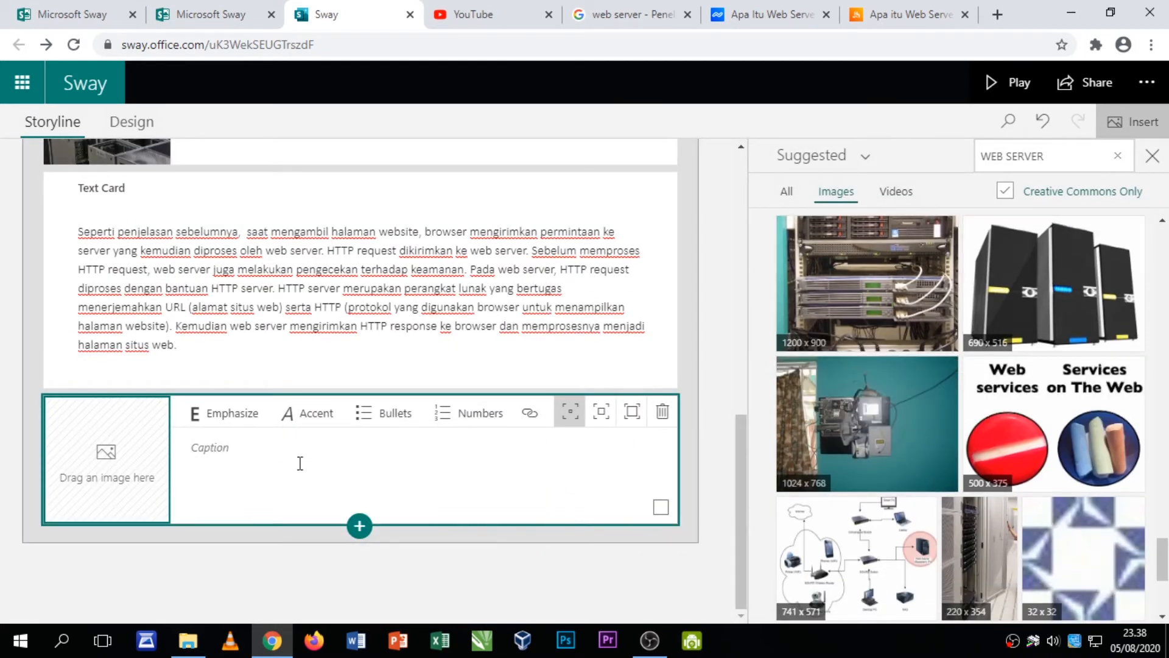
pyautogui.click(1071, 291)
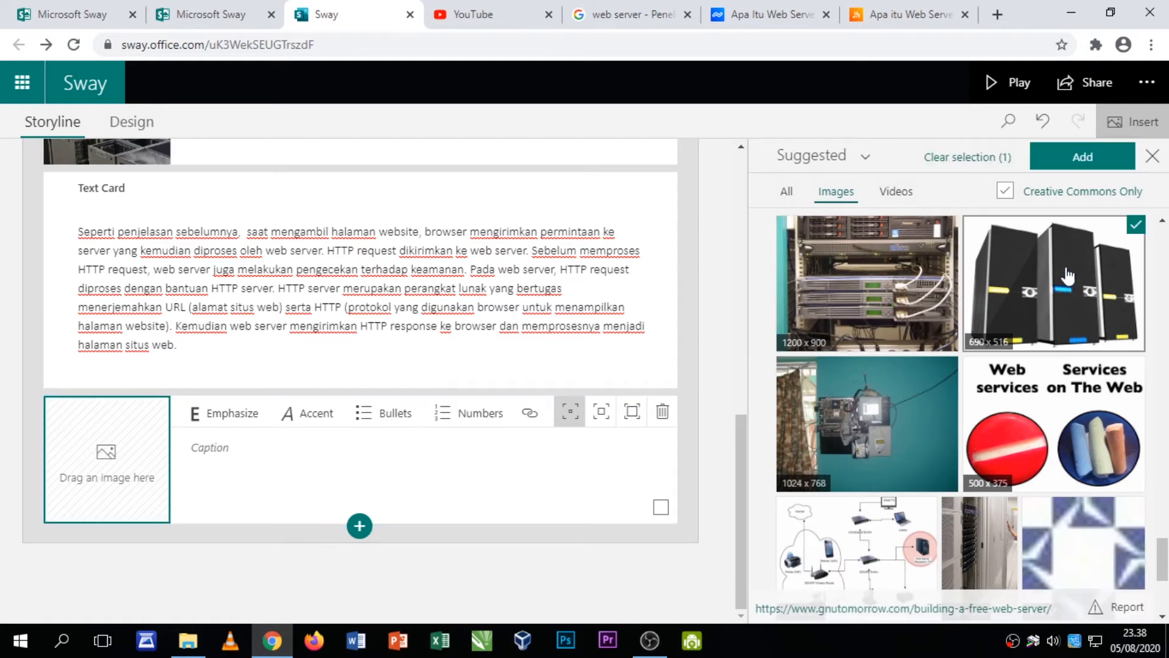
pyautogui.click(1077, 157)
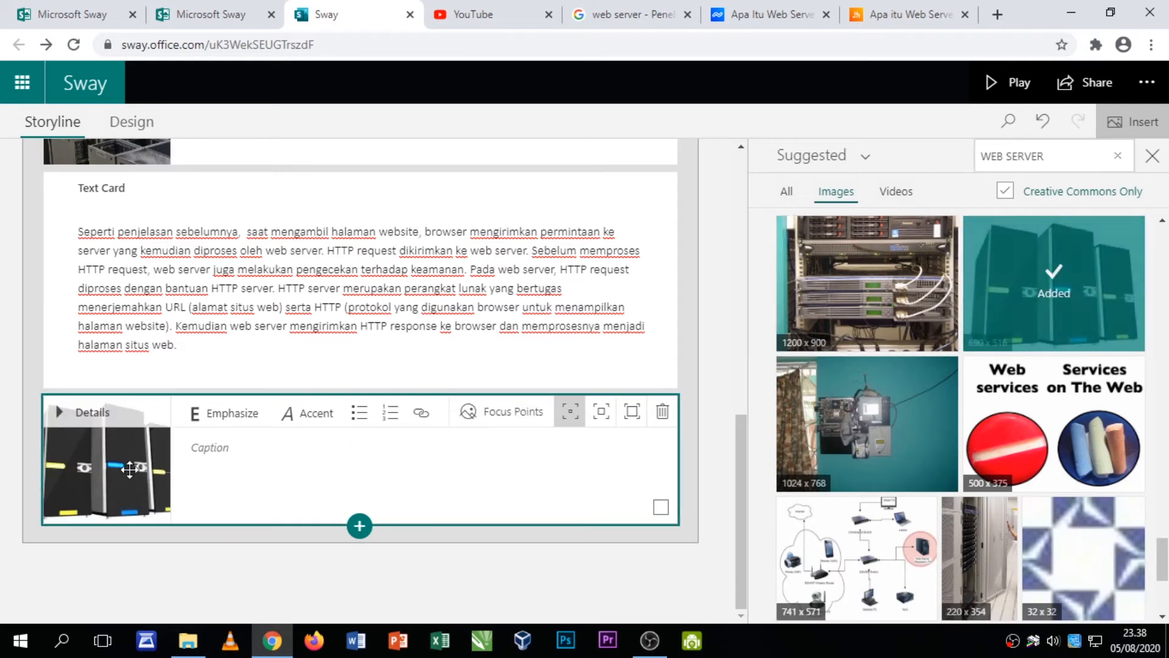
# - Caption the server towers image "ini adalah server" and close the suggested images pane
pyautogui.click(244, 462)
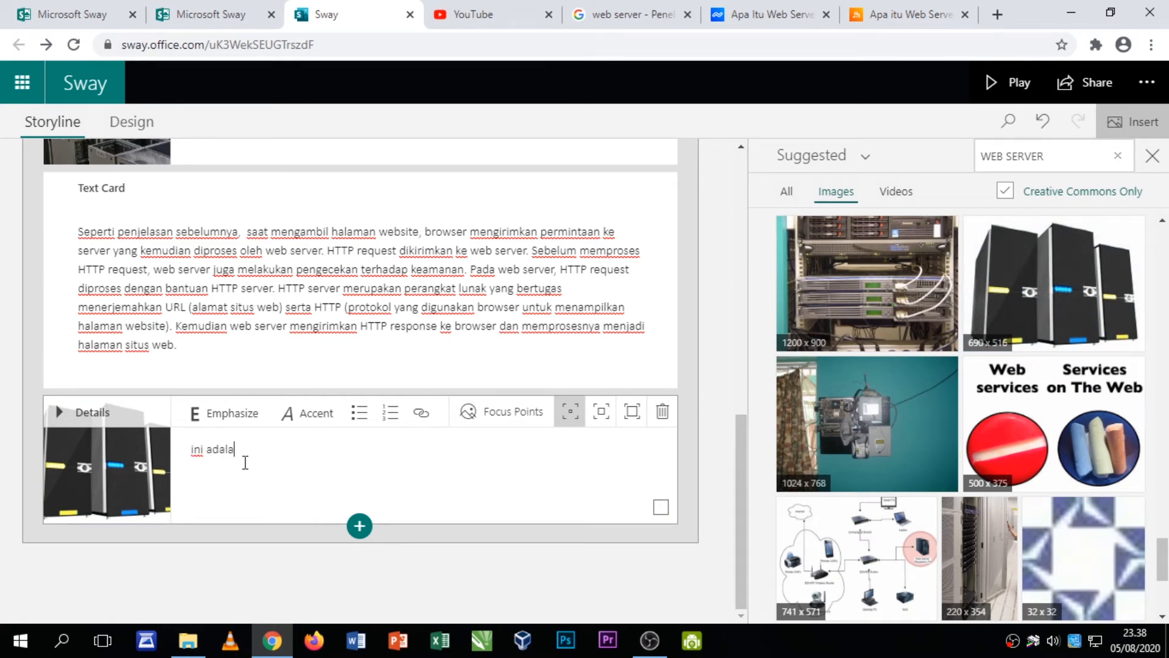
pyautogui.write('ini adalah server')
pyautogui.scroll(3, 675, 208)
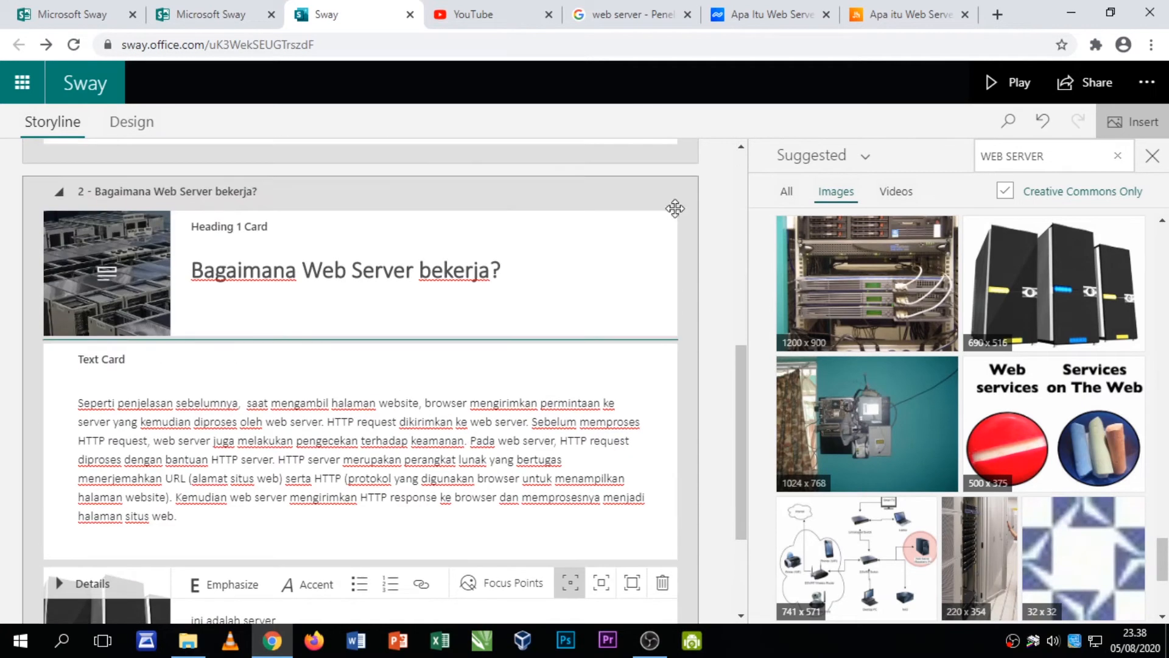
pyautogui.click(1132, 121)
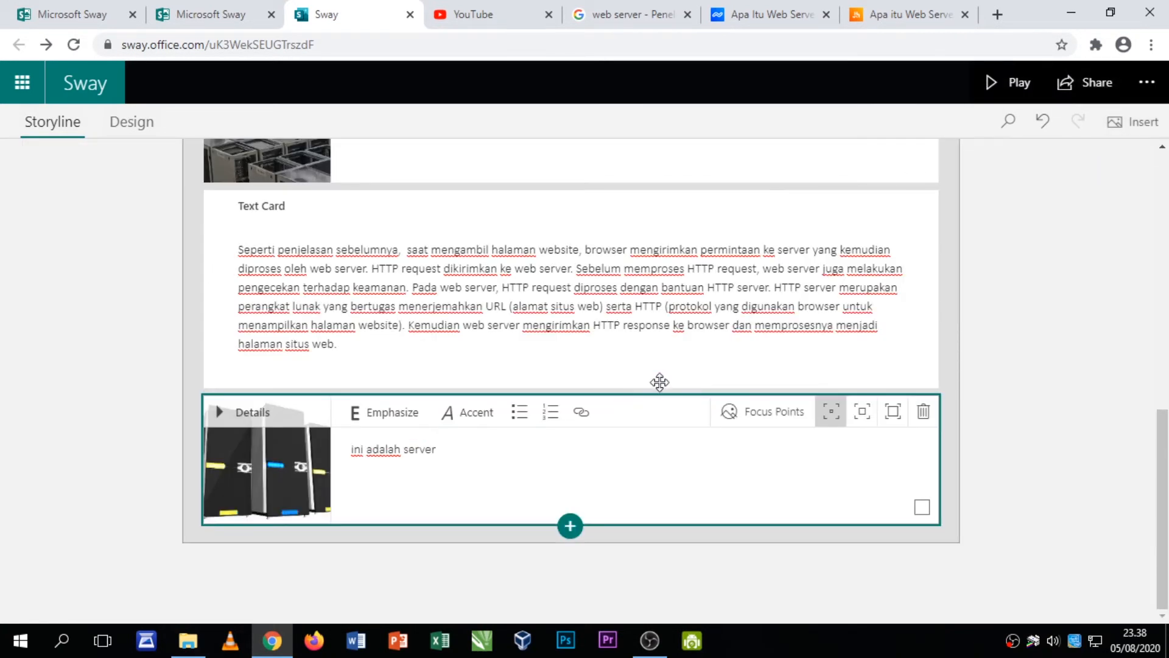
# - Preview the second section by jumping to it from the slide overview, advance to the server towers image, and return to its caption in the storyline
pyautogui.click(993, 83)
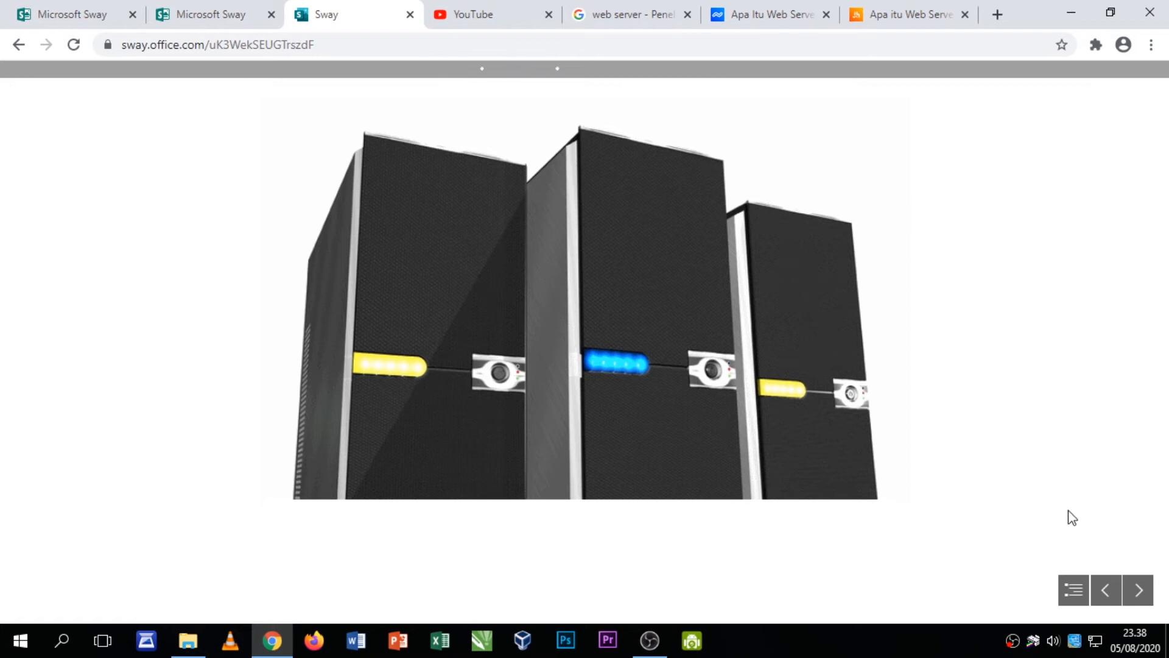
pyautogui.click(1072, 589)
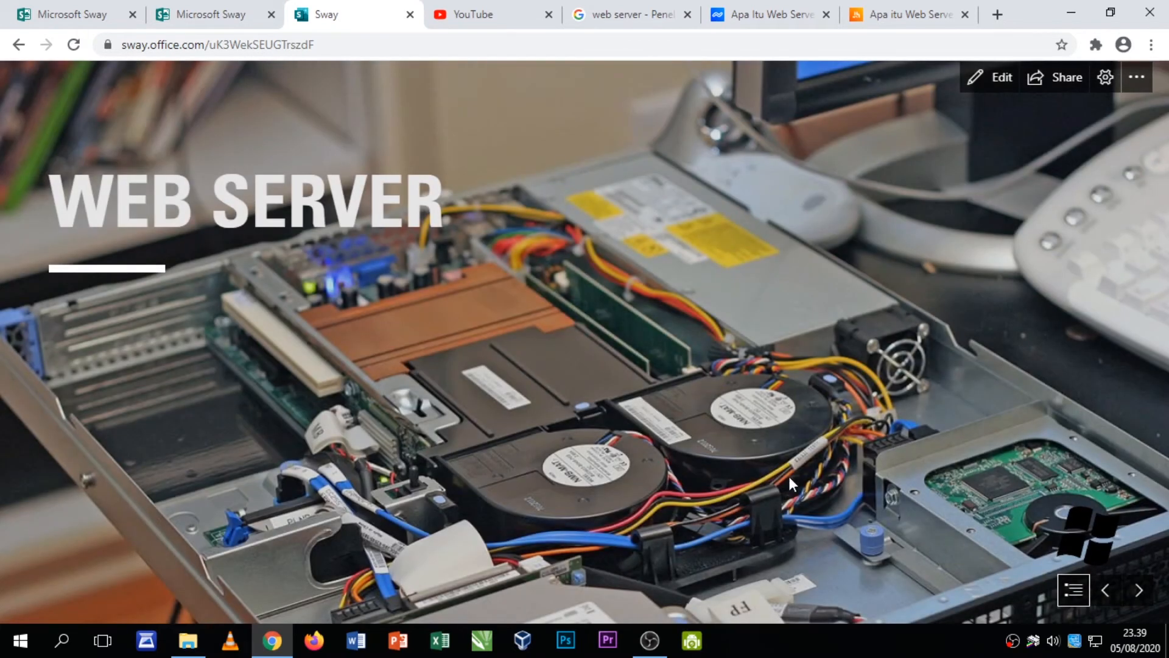
pyautogui.click(1072, 591)
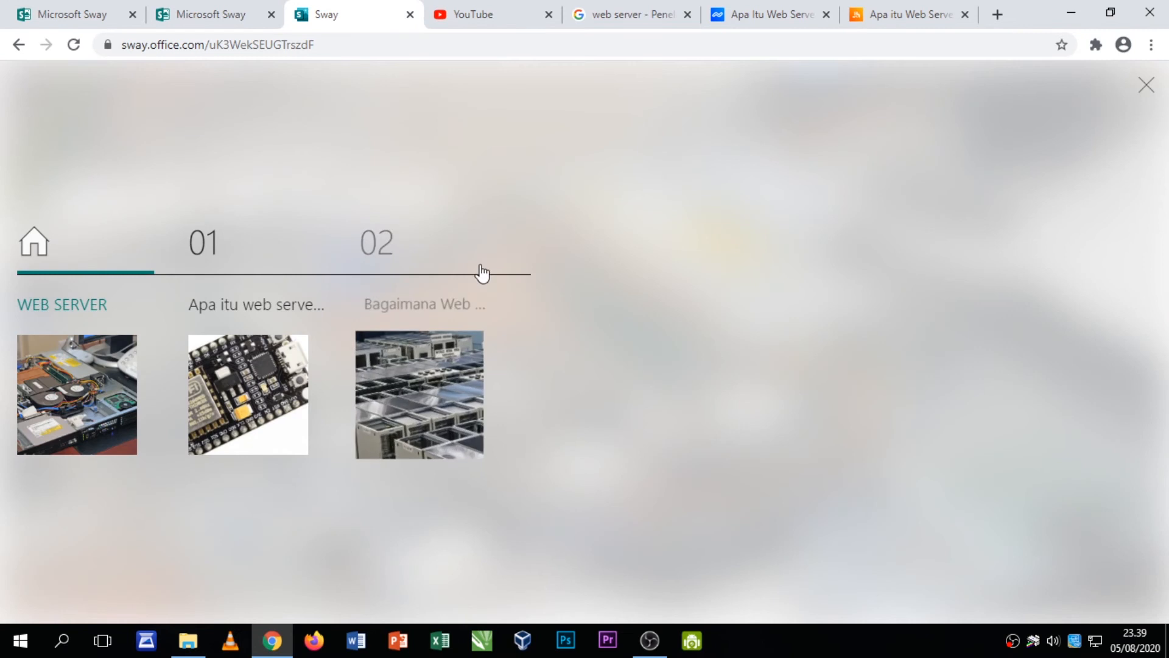
pyautogui.click(365, 340)
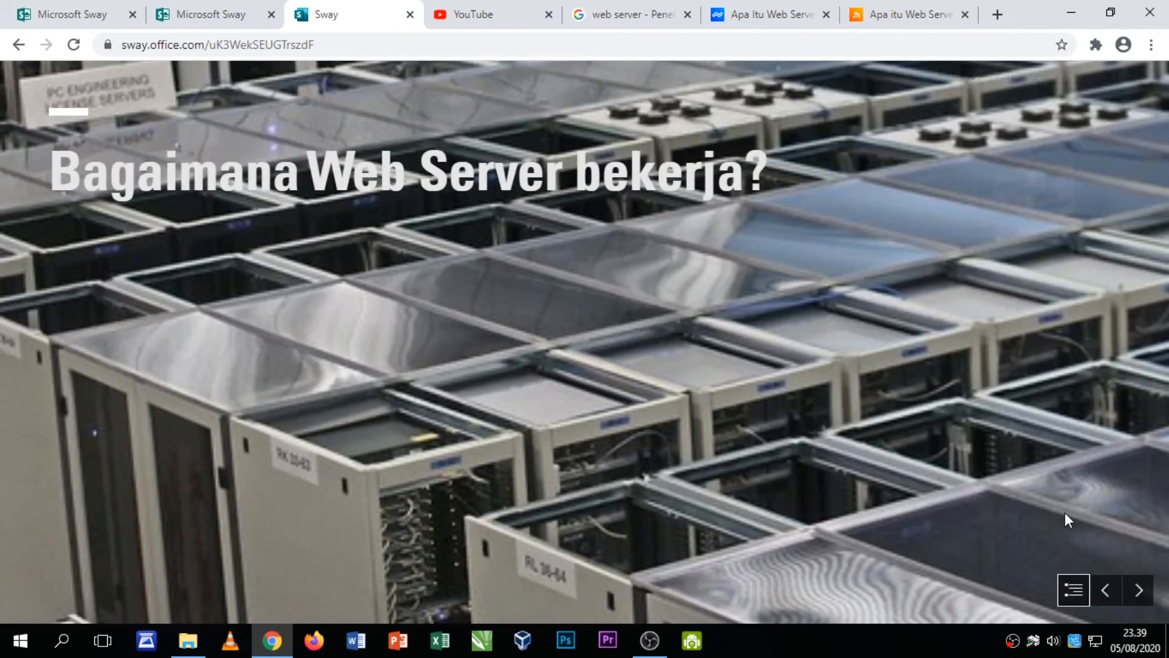
pyautogui.click(1139, 590)
pyautogui.click(1139, 590)
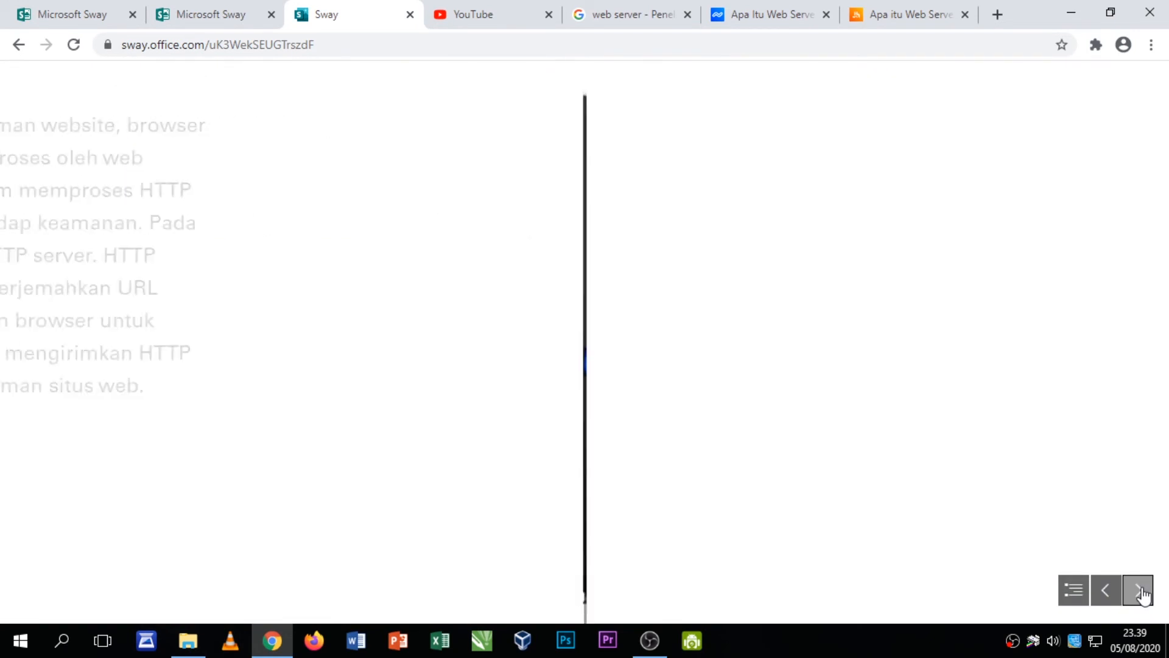
pyautogui.hotkey('alt', 'Left')
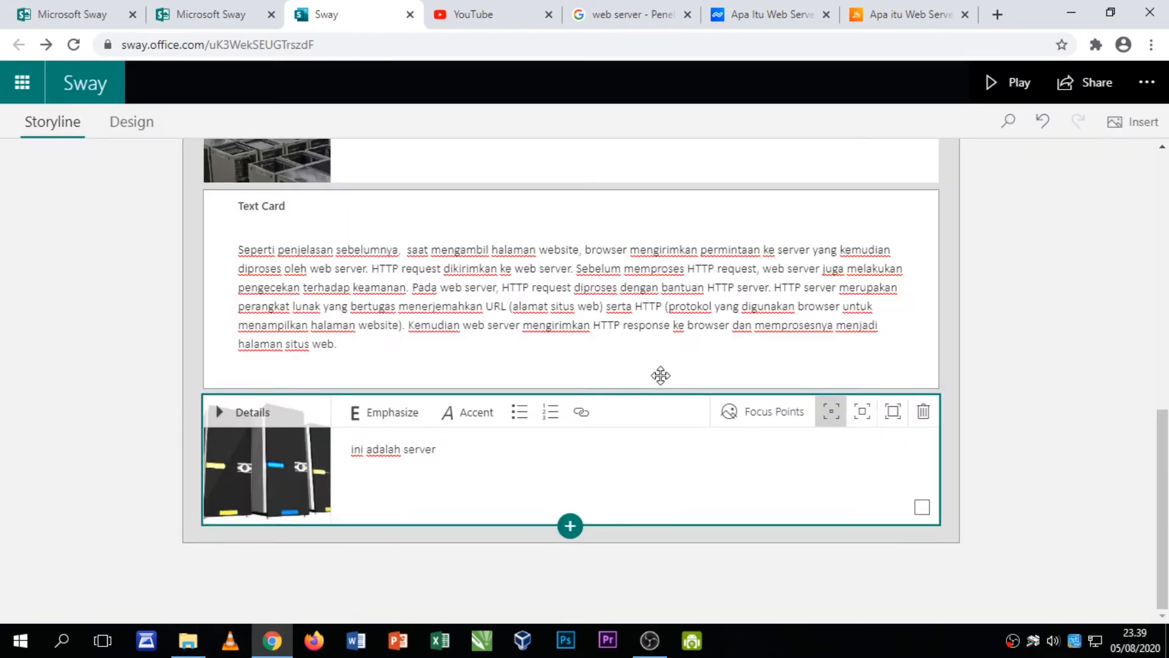
pyautogui.click(487, 449)
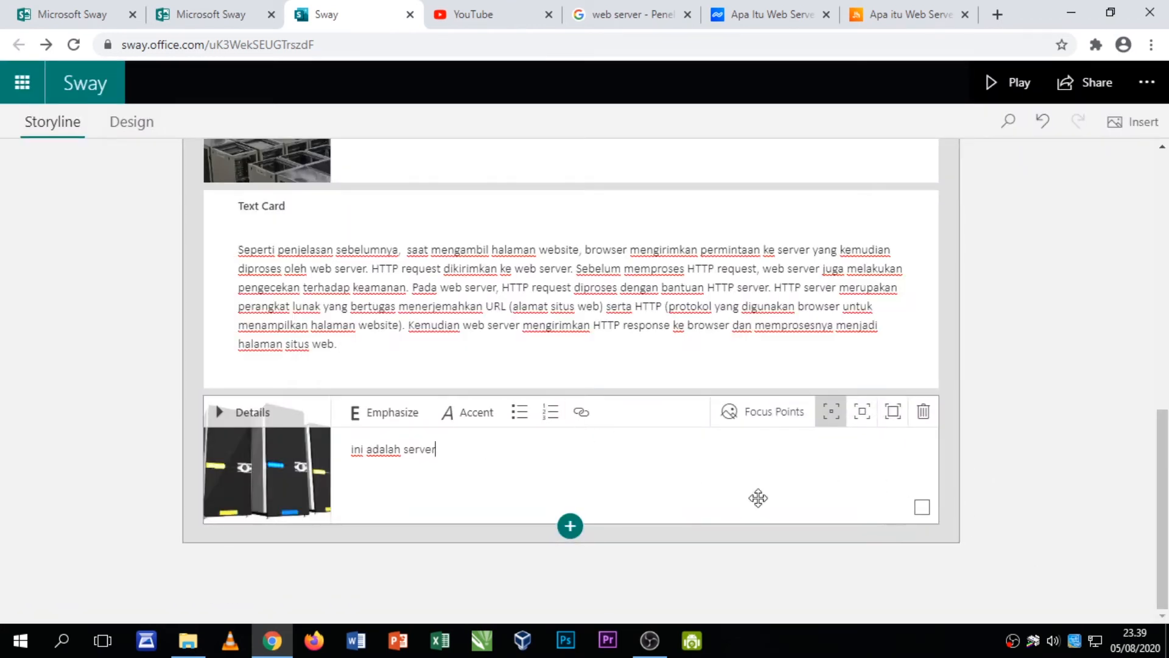
# - Insert a video card below the server towers image card in the second section
pyautogui.scroll(1, 511, 412)
pyautogui.scroll(-1, 511, 414)
pyautogui.click(581, 522)
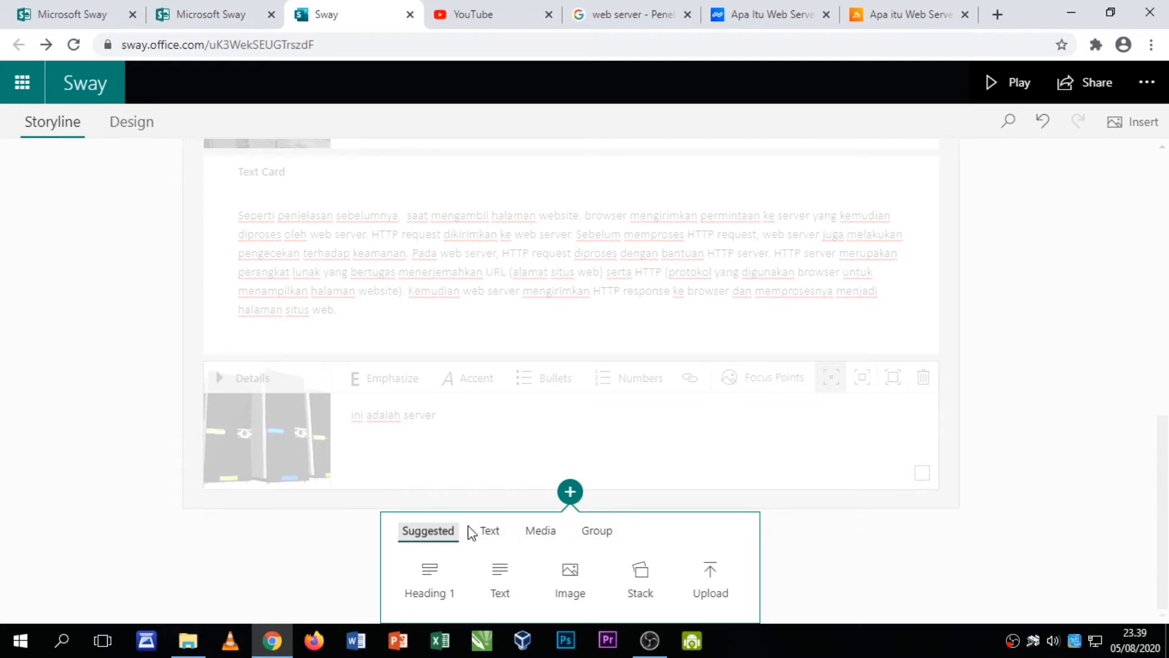
pyautogui.click(541, 536)
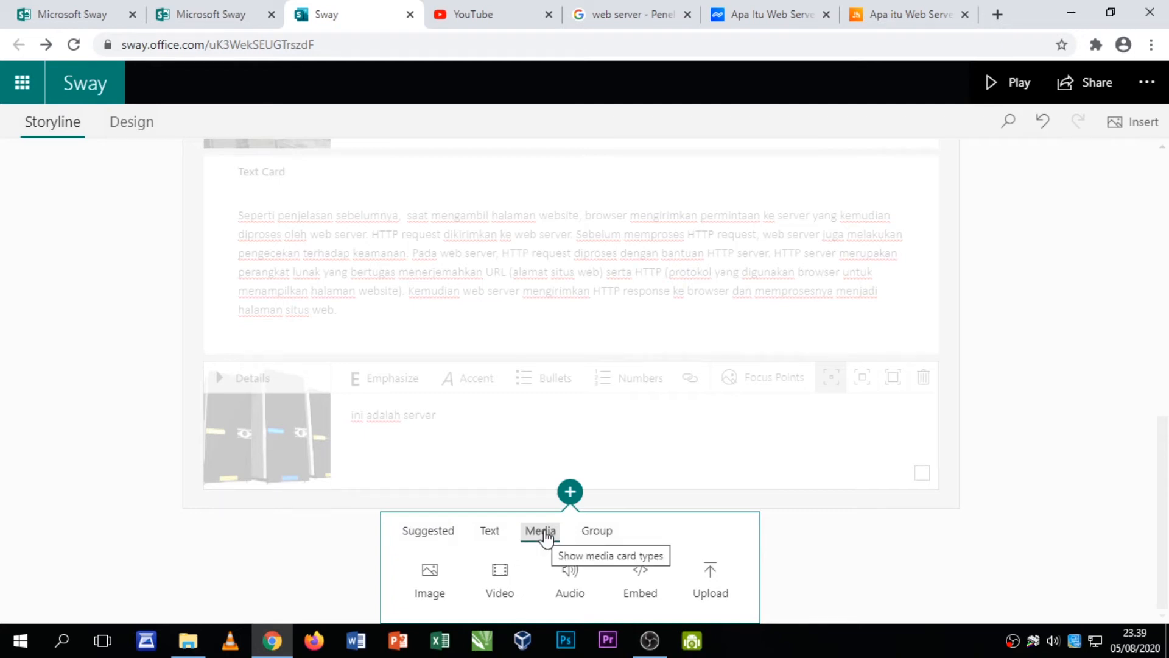
pyautogui.click(502, 578)
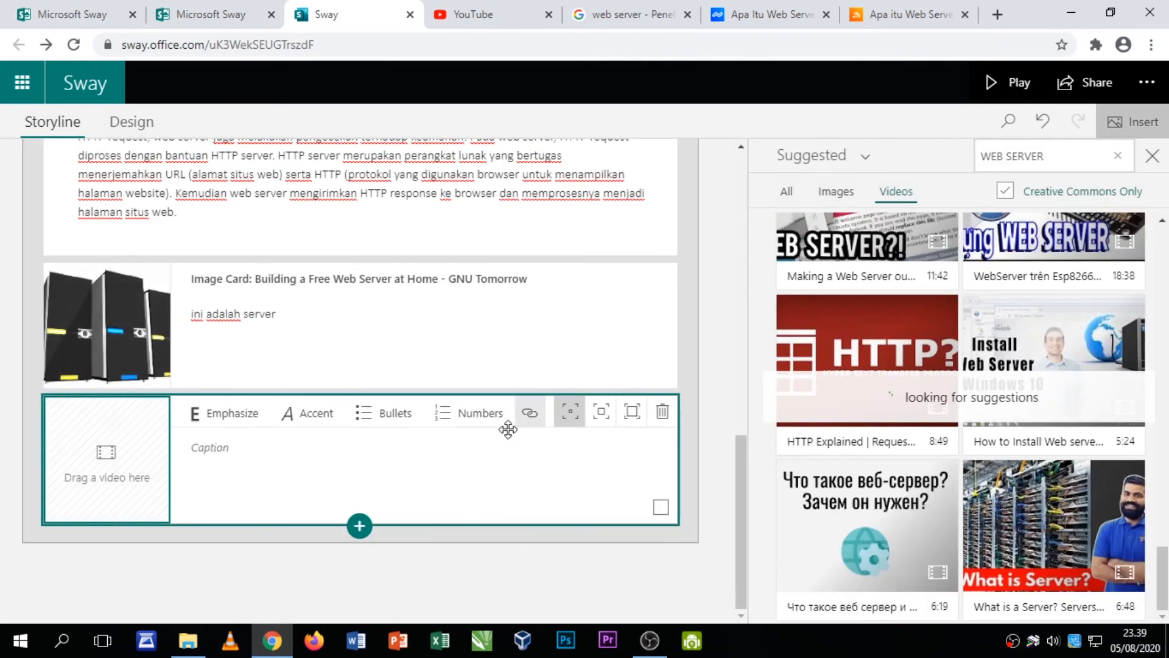
# - Browse the suggested web server videos and add the 11:49 "Host Your Own Website" video to the empty video card
pyautogui.scroll(12, 948, 498)
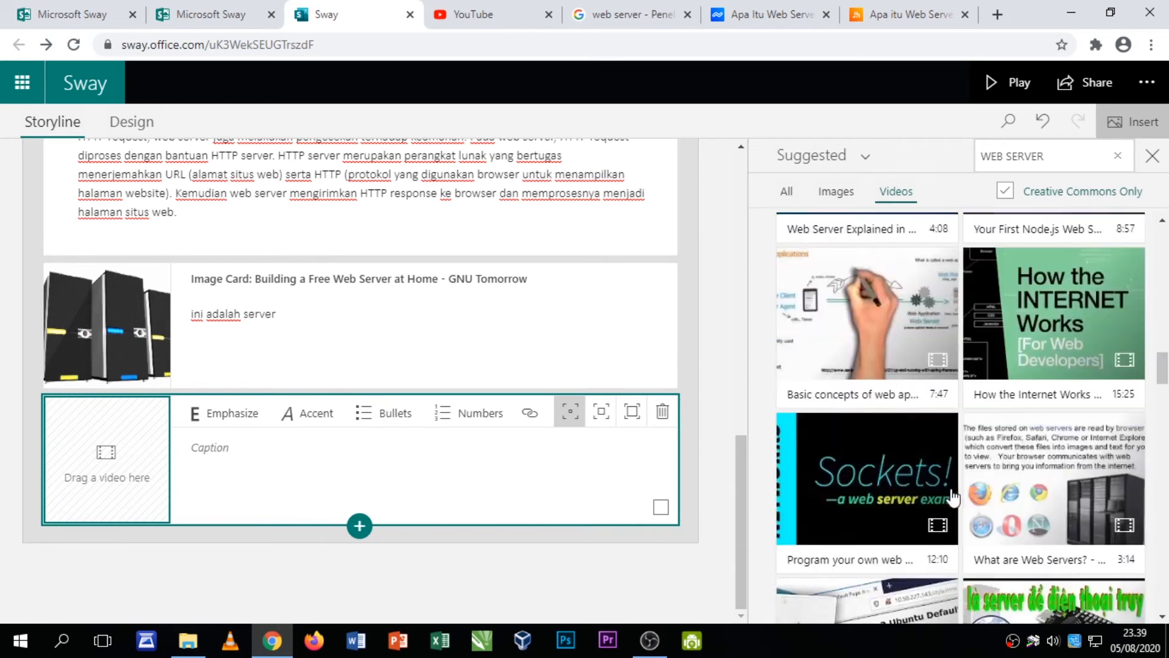
pyautogui.scroll(10, 952, 498)
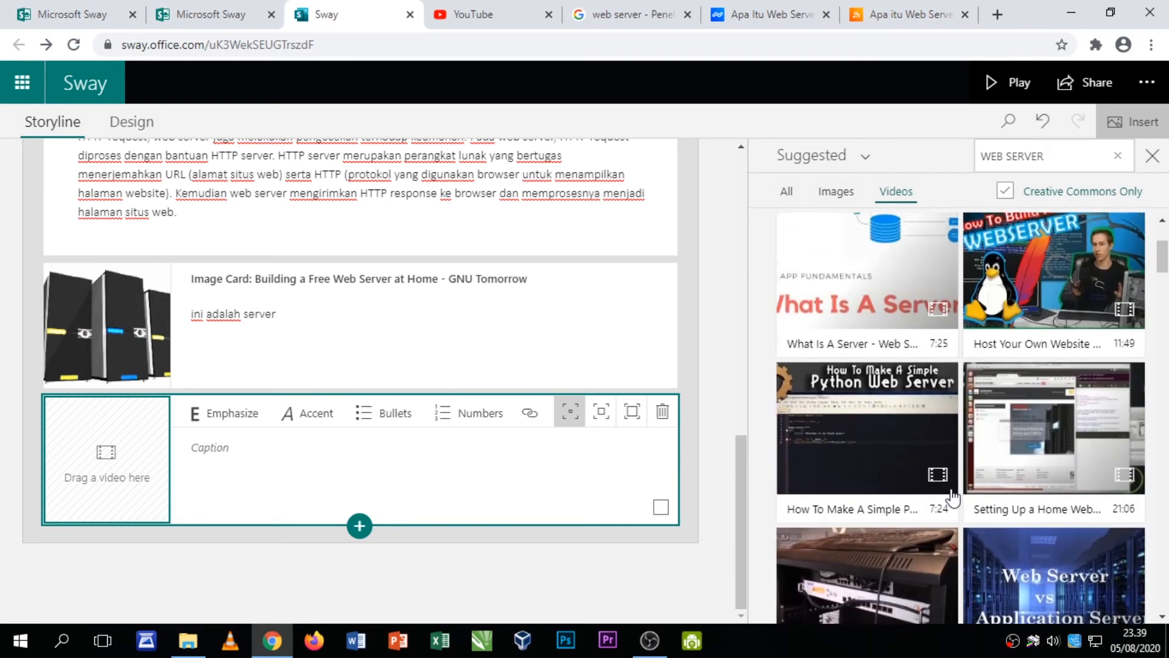
pyautogui.scroll(-15, 951, 497)
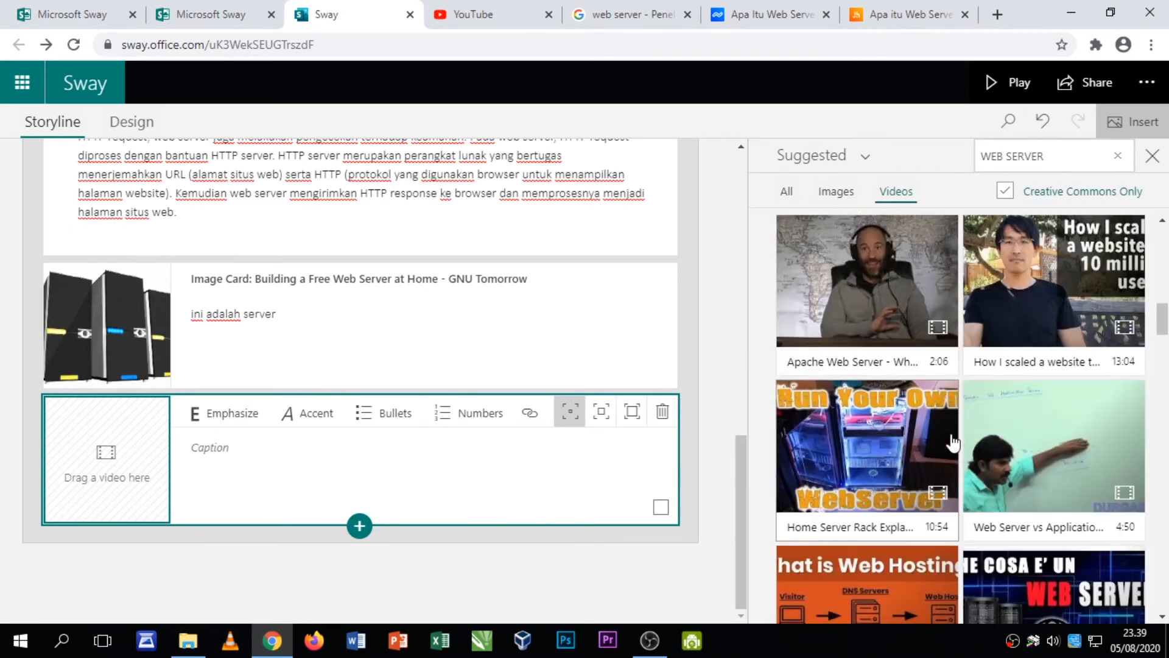
pyautogui.scroll(5, 949, 437)
pyautogui.scroll(10, 947, 436)
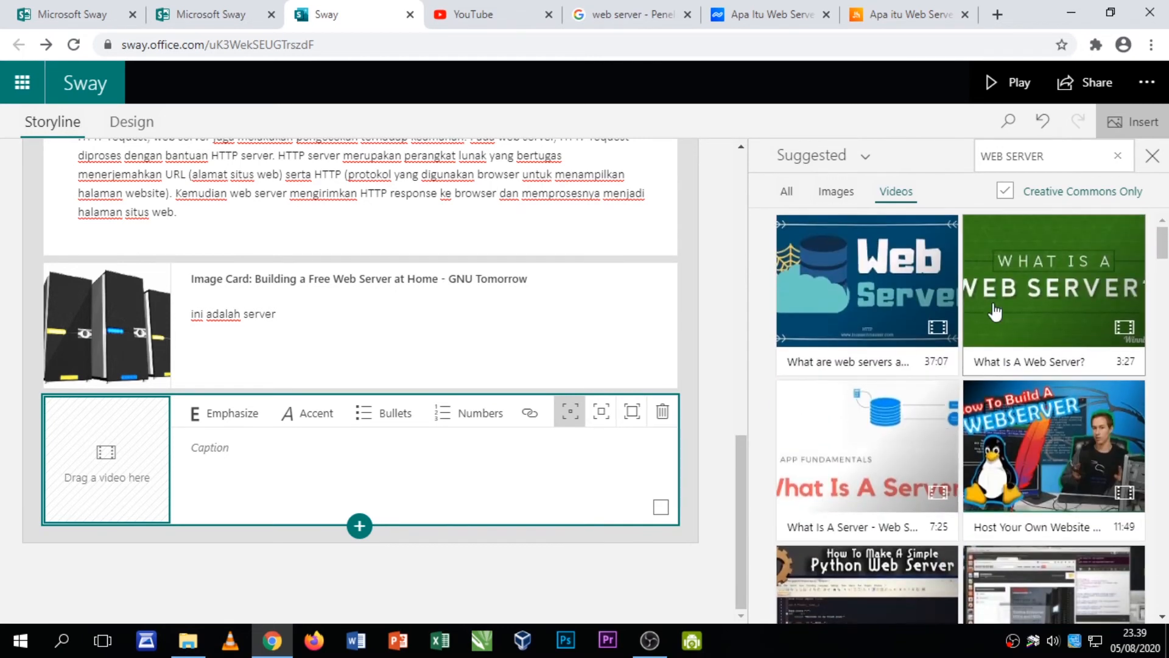
pyautogui.click(1057, 426)
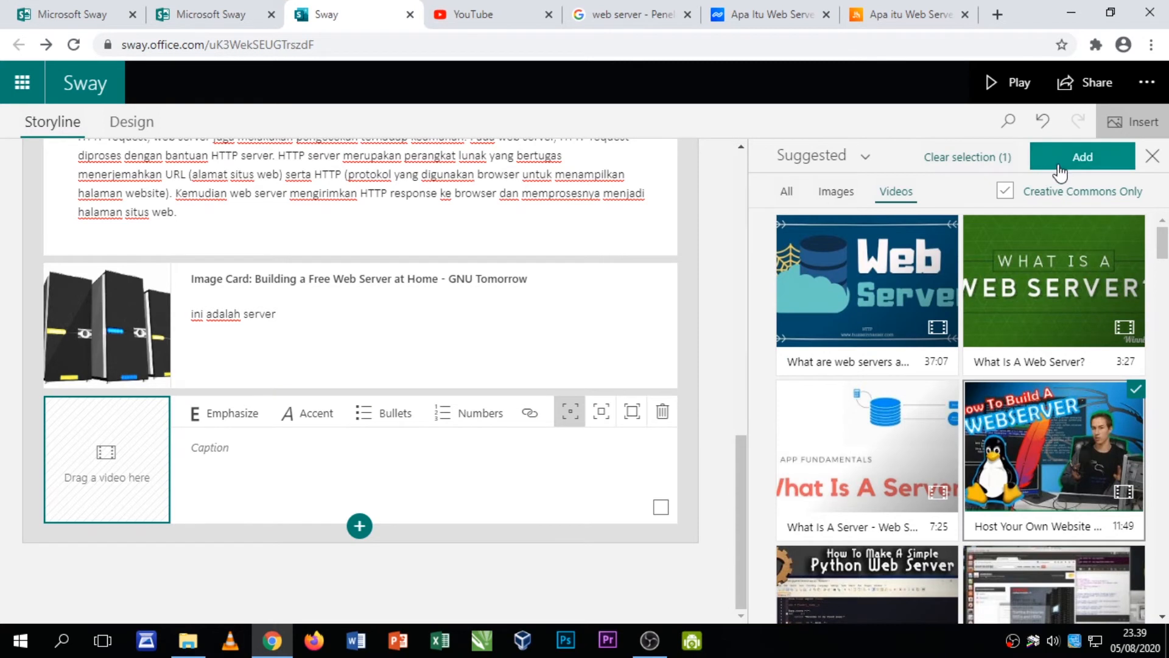
pyautogui.click(1082, 156)
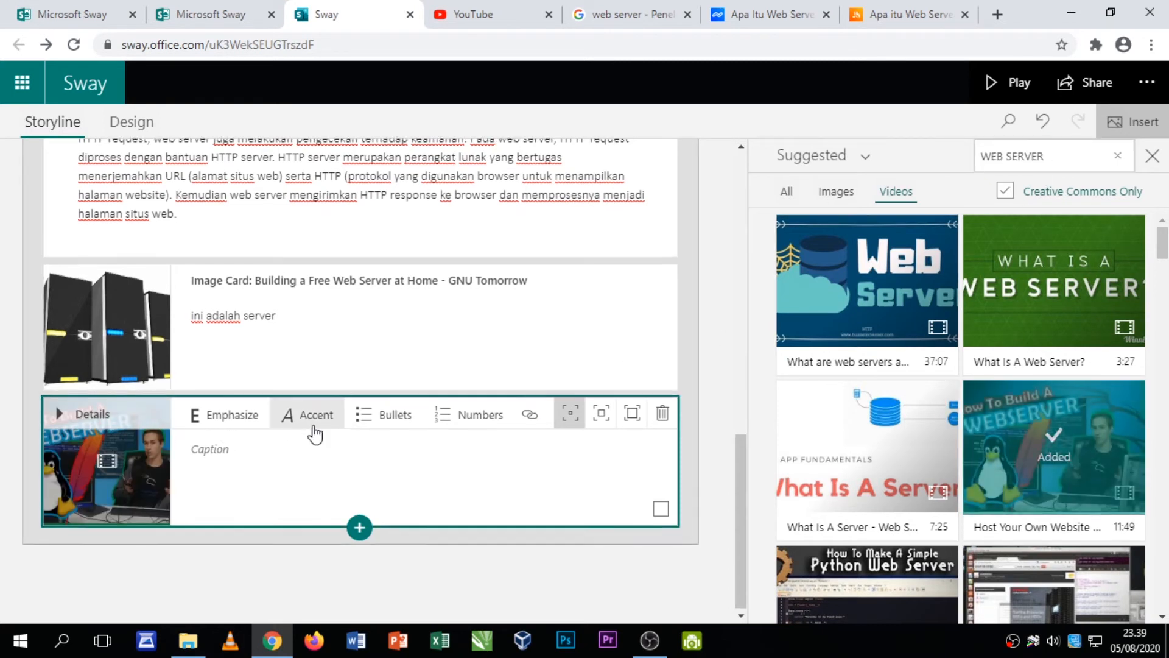
# - Collapse the "Bagaimana Web Server bekerja?" section and close the suggested videos pane
pyautogui.scroll(7, 313, 430)
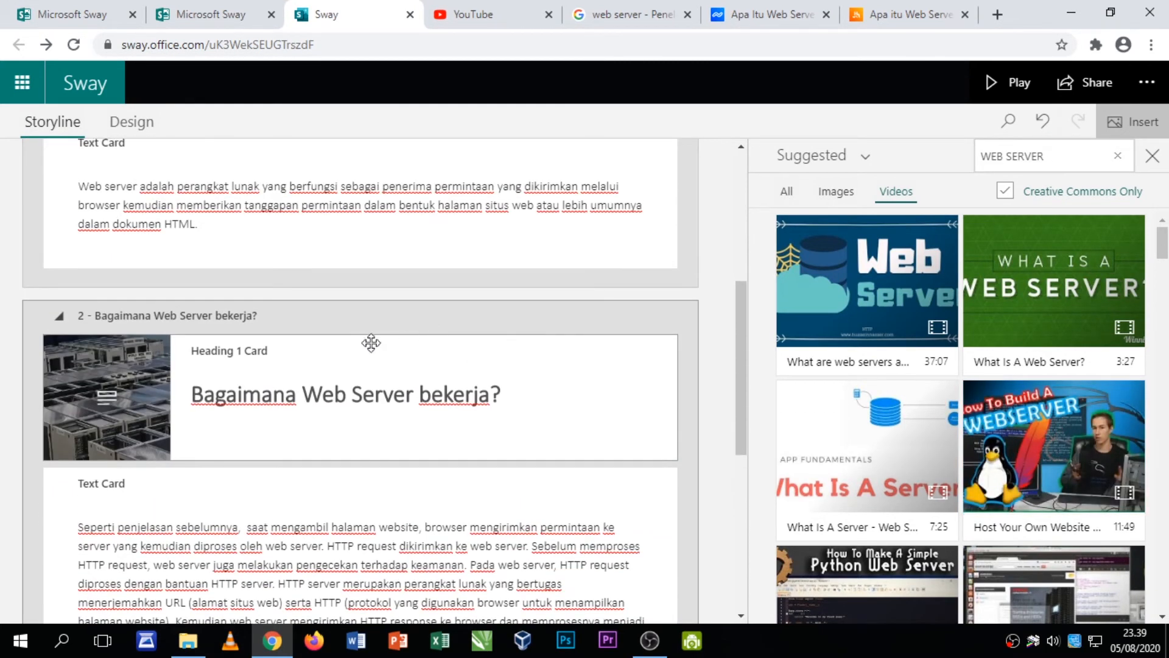
pyautogui.click(59, 315)
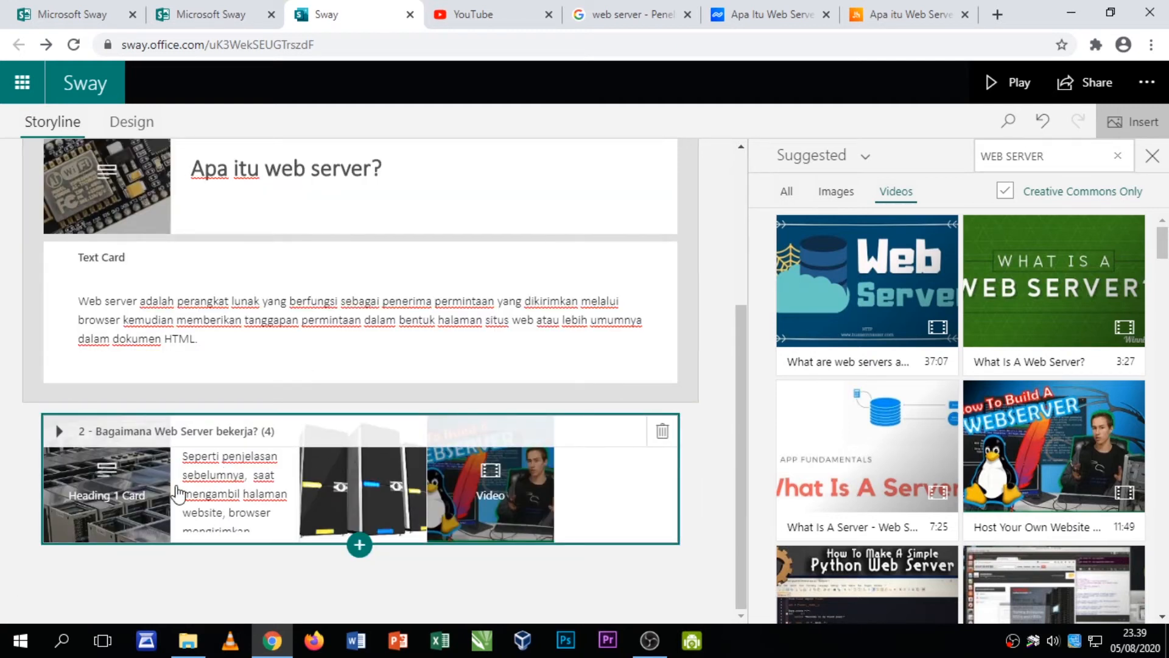
pyautogui.click(1152, 159)
# - Change the presentation's design layout to Horizontal and close the style options
pyautogui.click(138, 121)
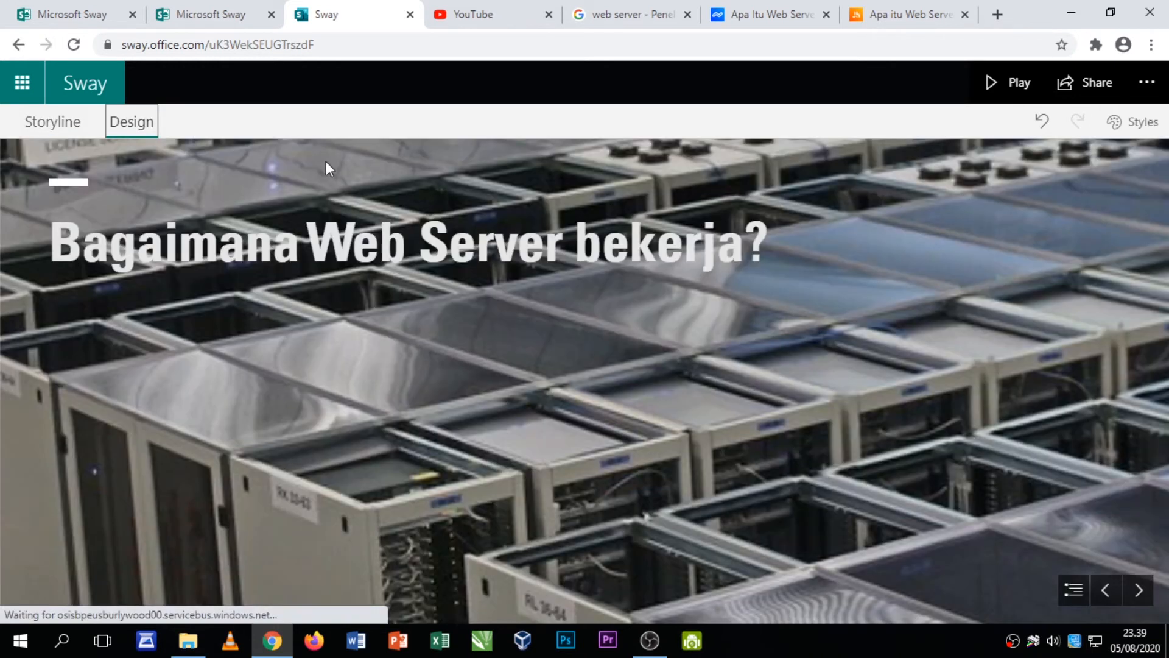
pyautogui.click(1145, 122)
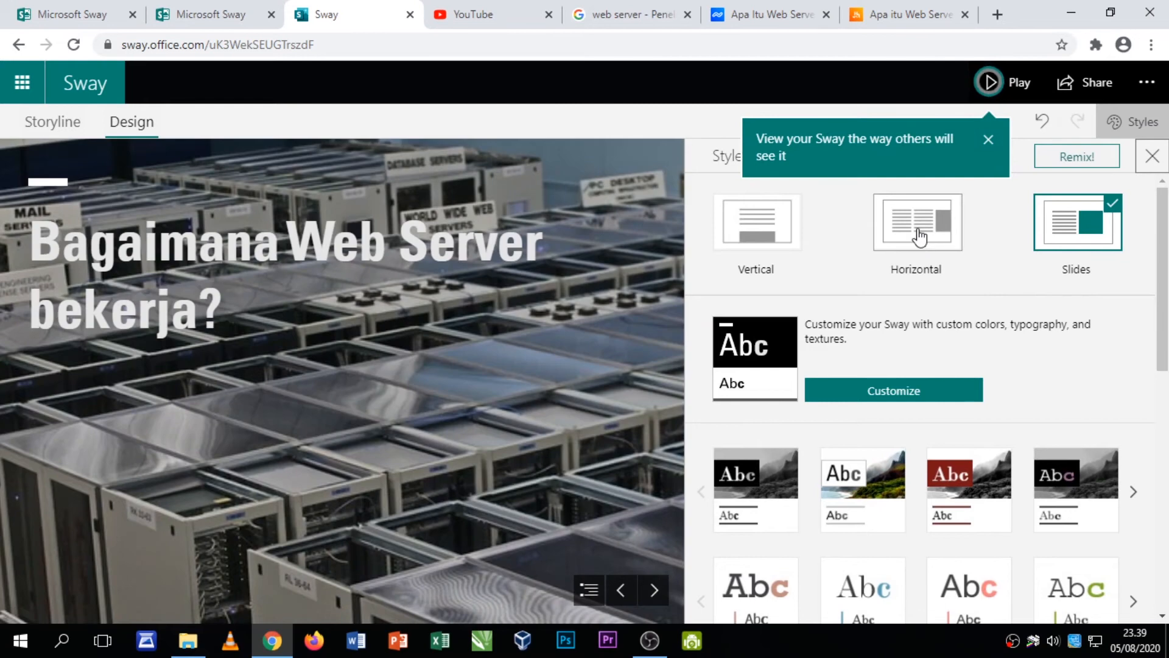
pyautogui.click(919, 236)
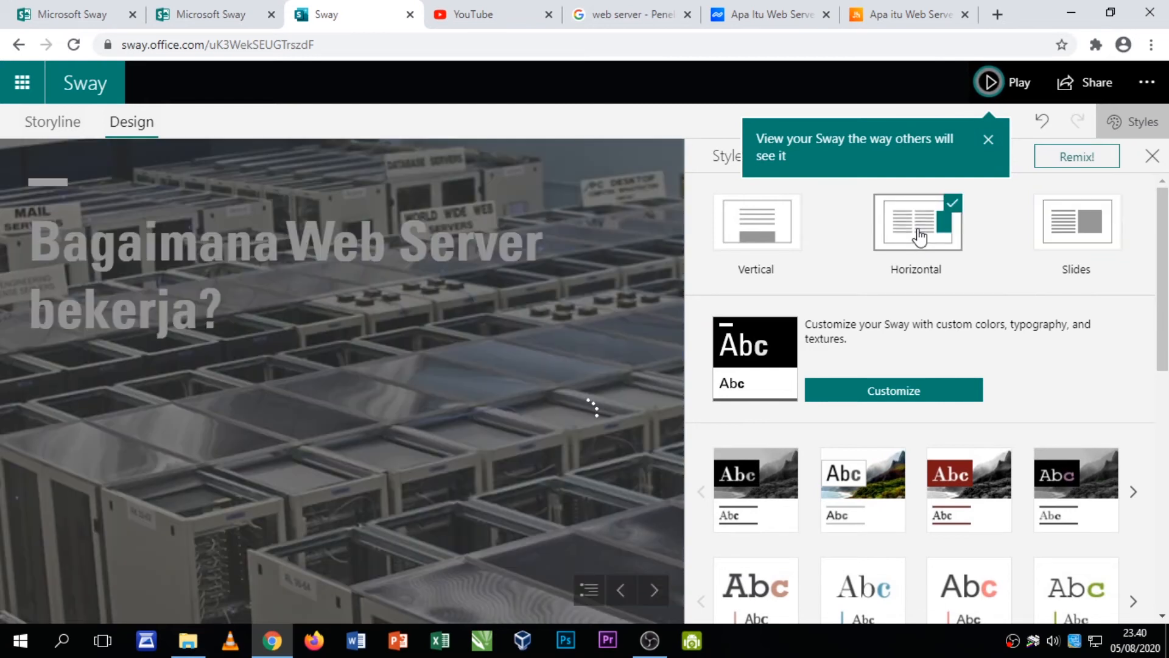
pyautogui.click(1151, 156)
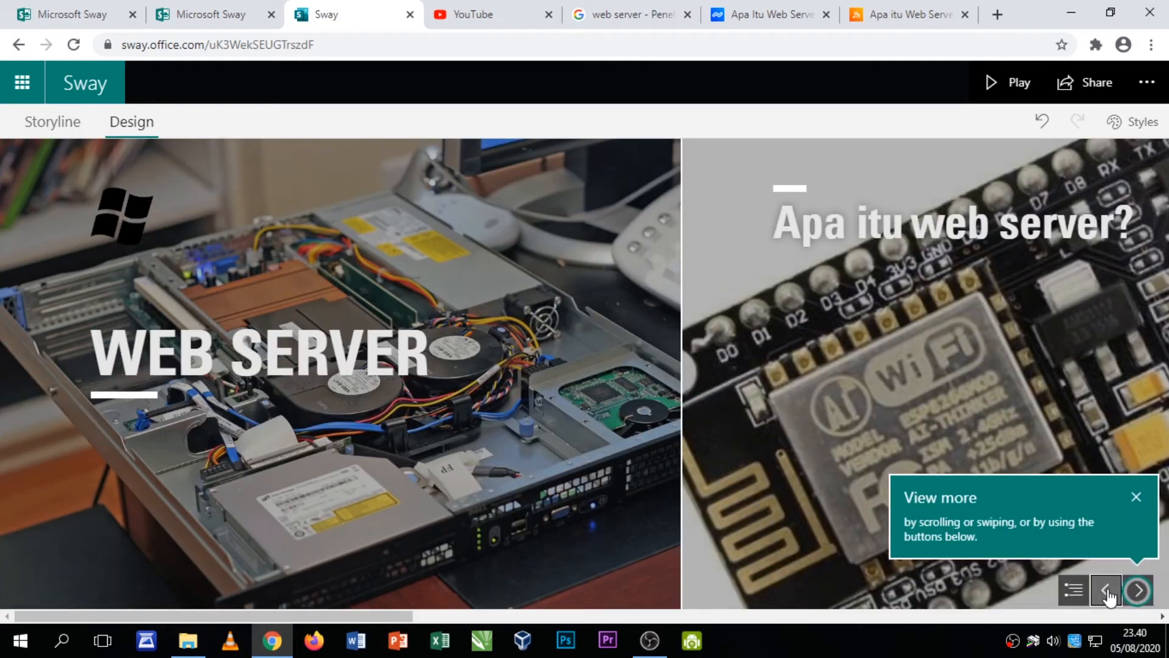
# - Preview the horizontal layout through to the embedded video, jump to the title from the section overview, and return to the storyline
pyautogui.click(1133, 597)
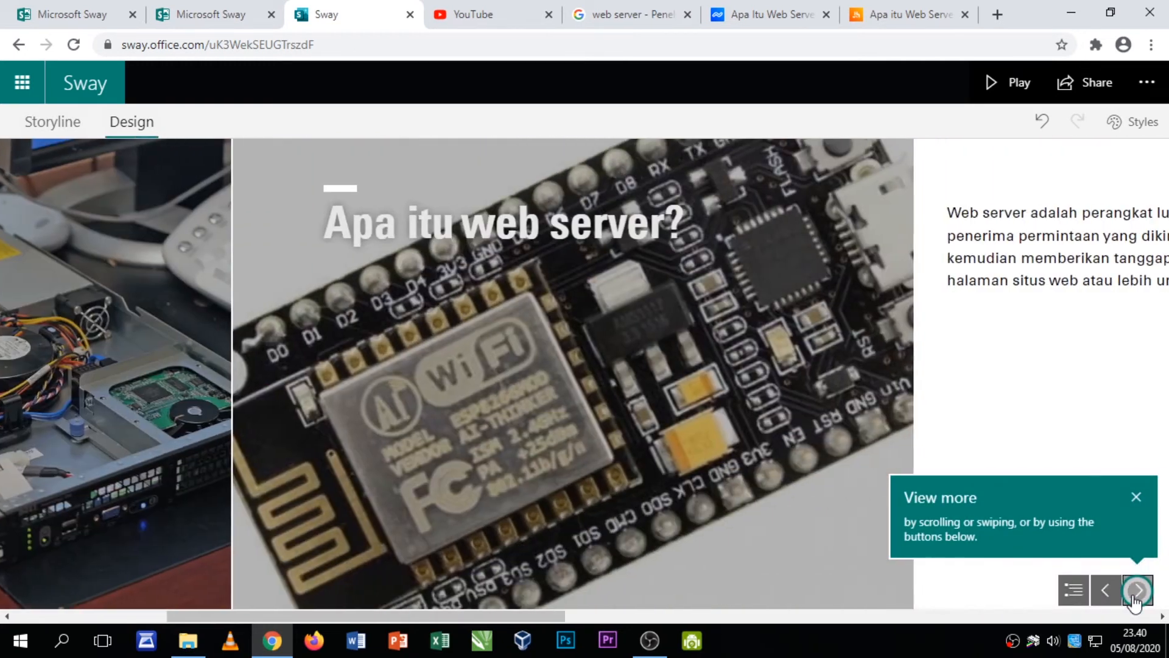
pyautogui.click(1133, 497)
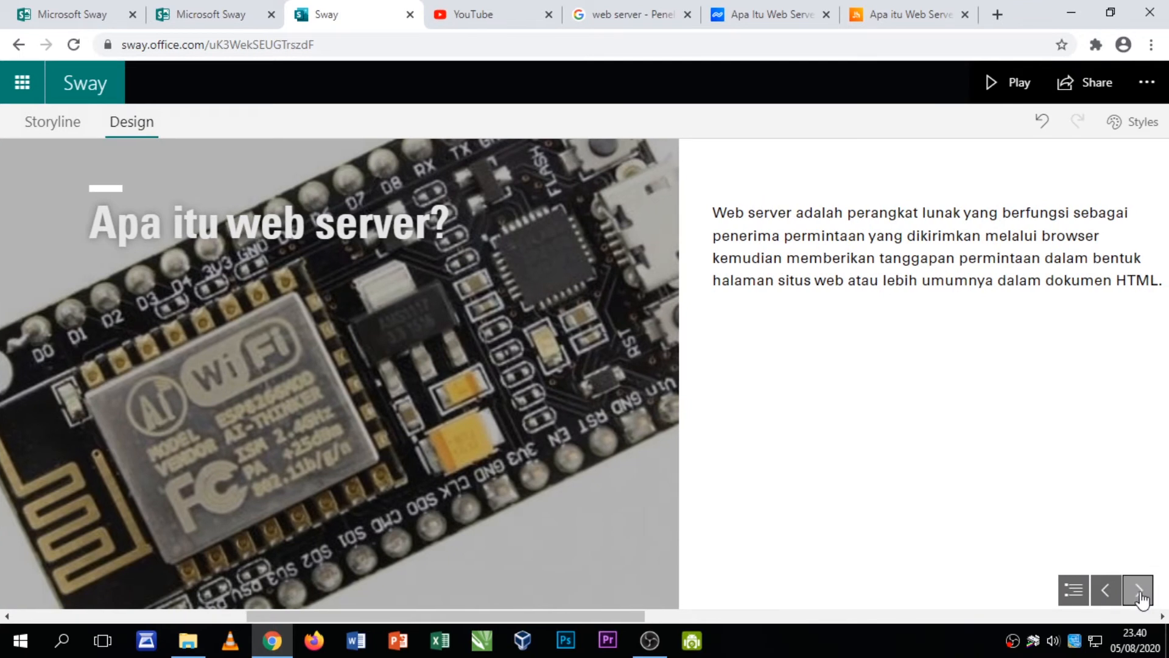
pyautogui.click(1141, 592)
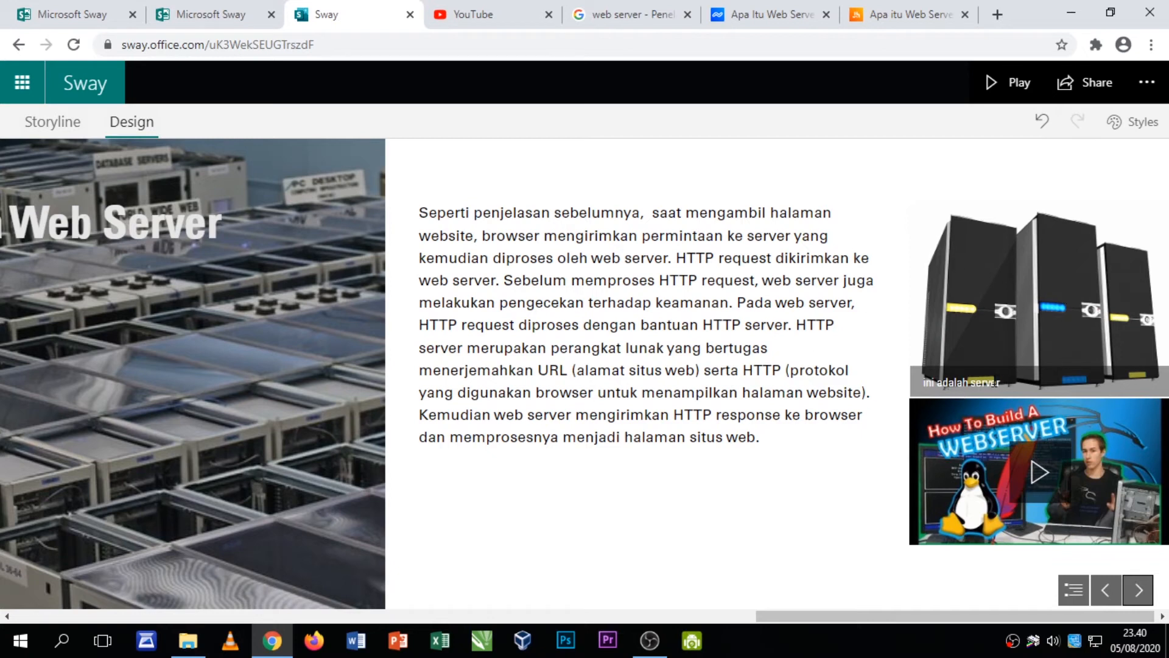
pyautogui.click(1127, 593)
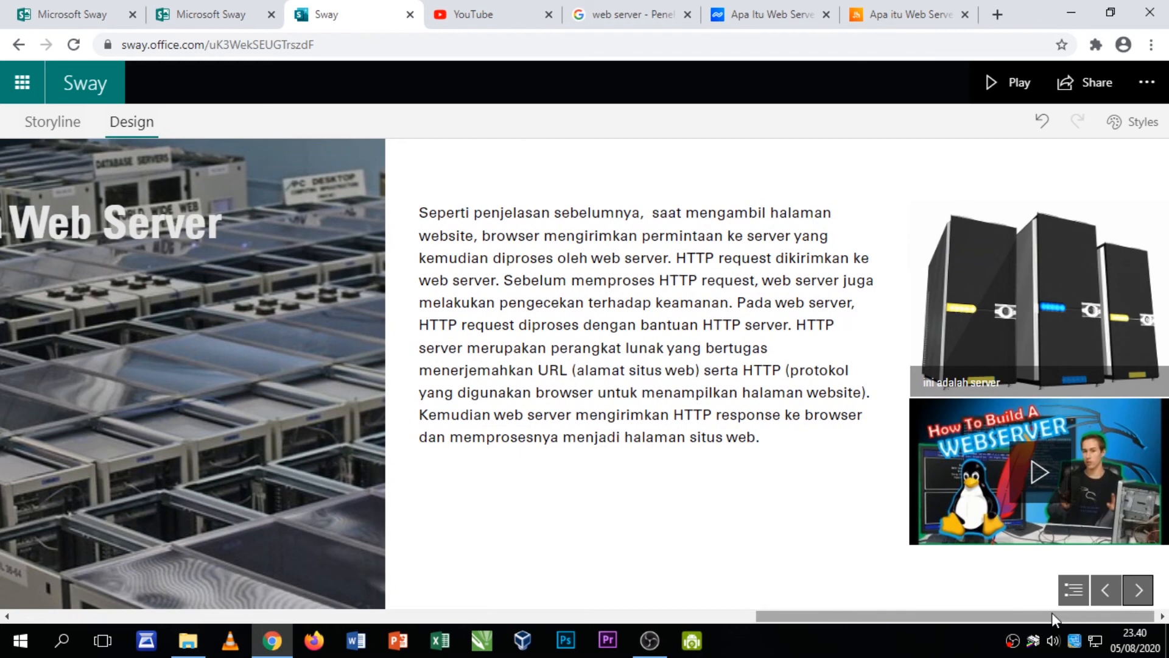
pyautogui.moveTo(1051, 613); pyautogui.dragTo(1011, 621)
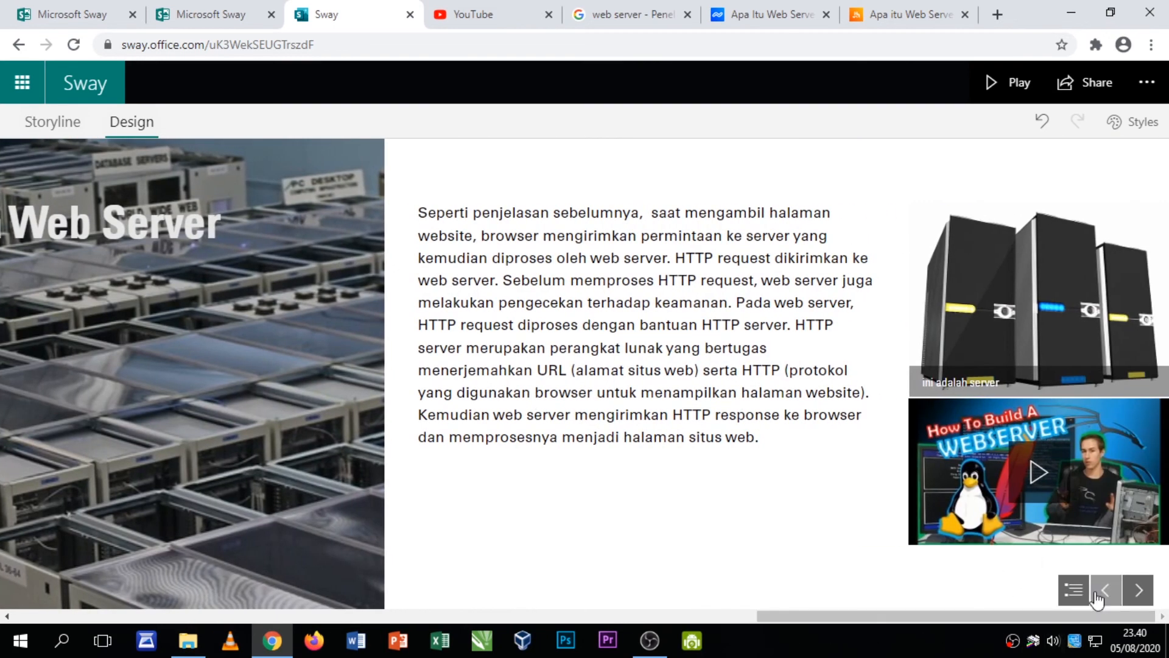
pyautogui.click(1067, 592)
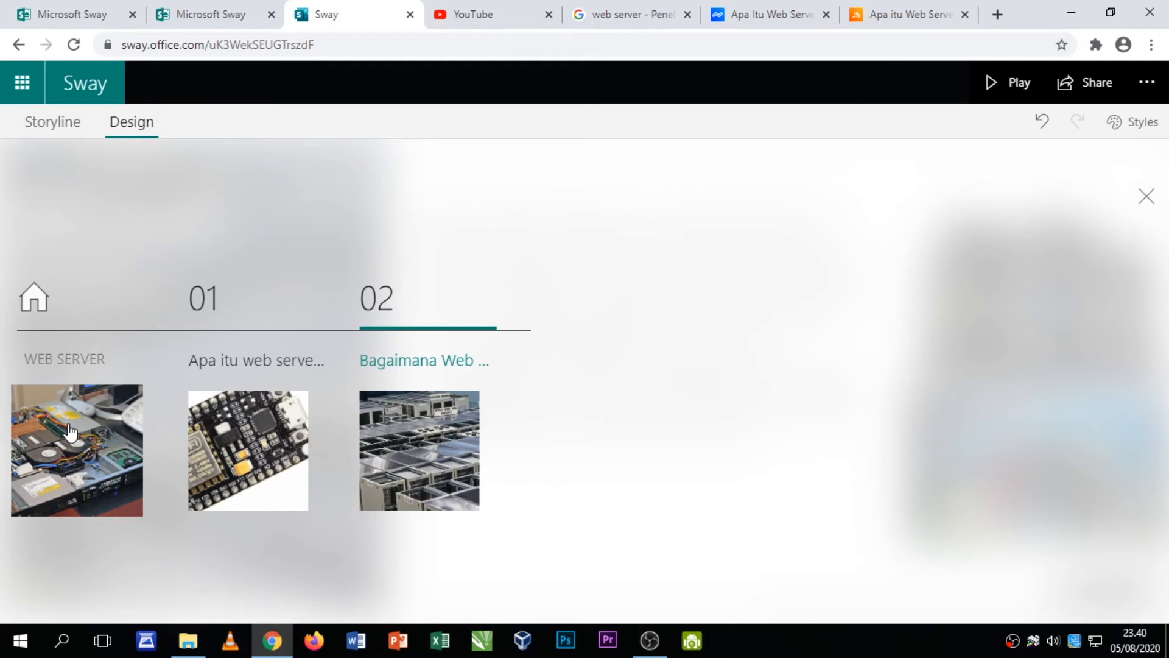
pyautogui.click(104, 426)
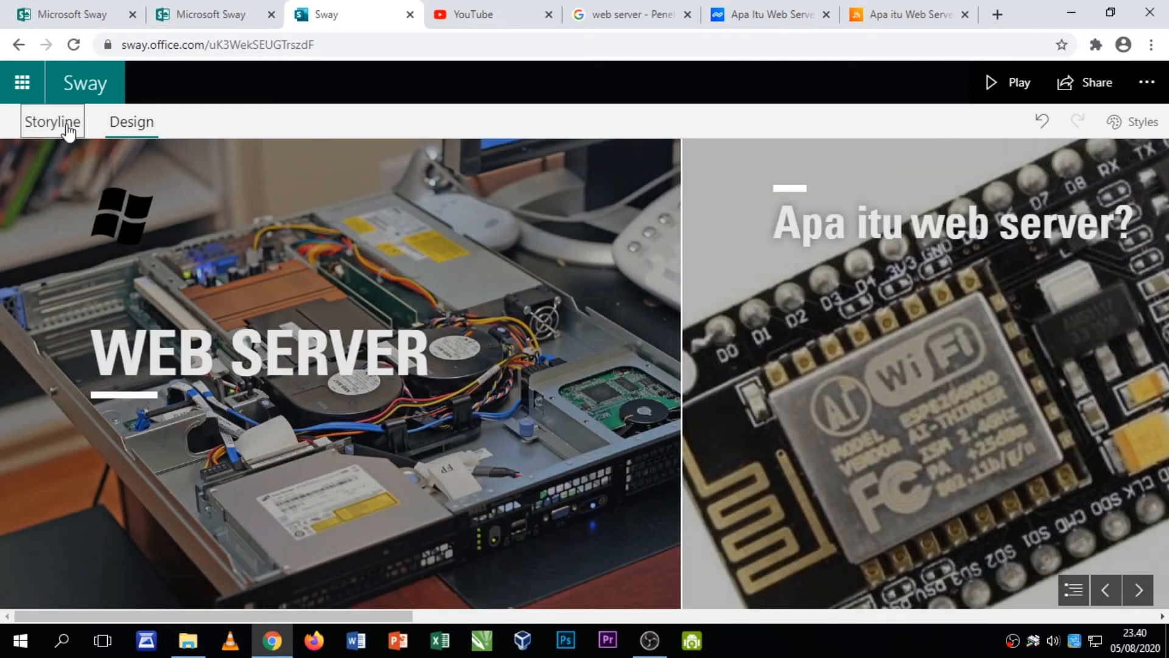
pyautogui.click(68, 129)
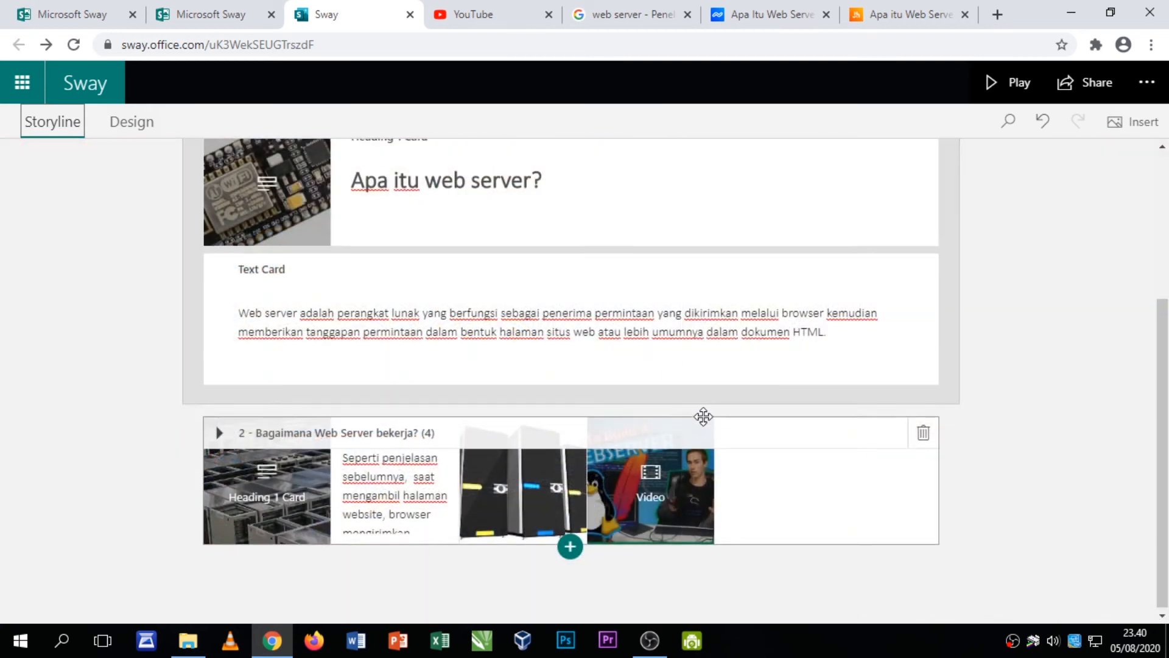
# - Review the storyline cards and collapse the "Apa itu web server?" section
pyautogui.scroll(-4, 700, 413)
pyautogui.scroll(4, 689, 398)
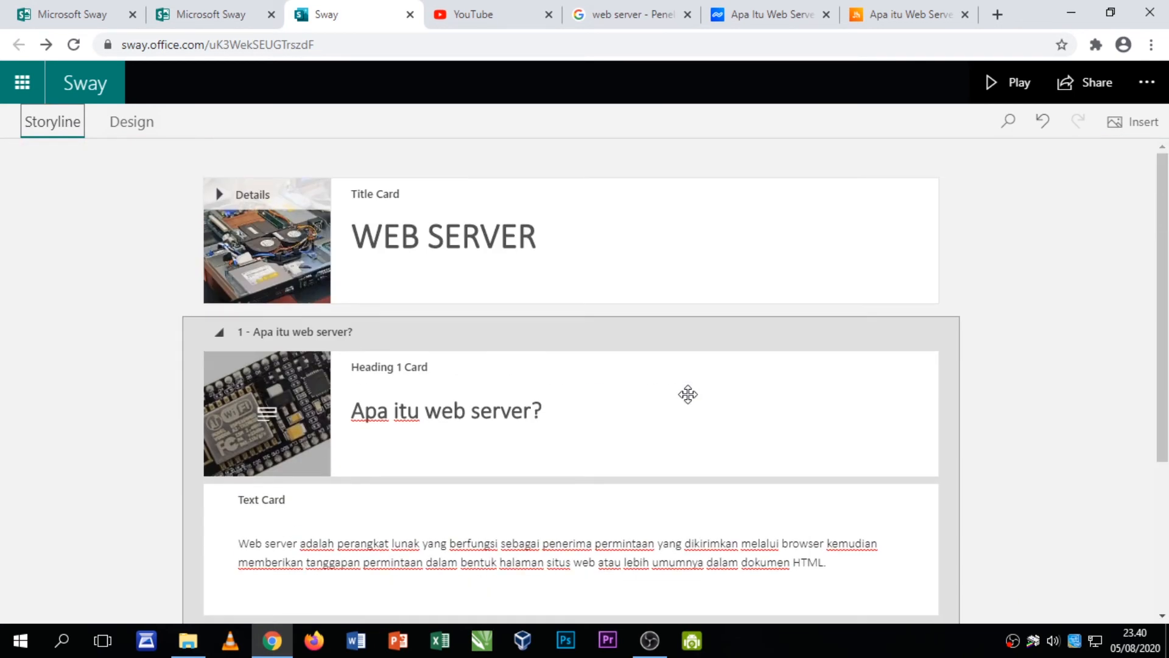
pyautogui.scroll(-4, 687, 394)
pyautogui.scroll(3, 686, 385)
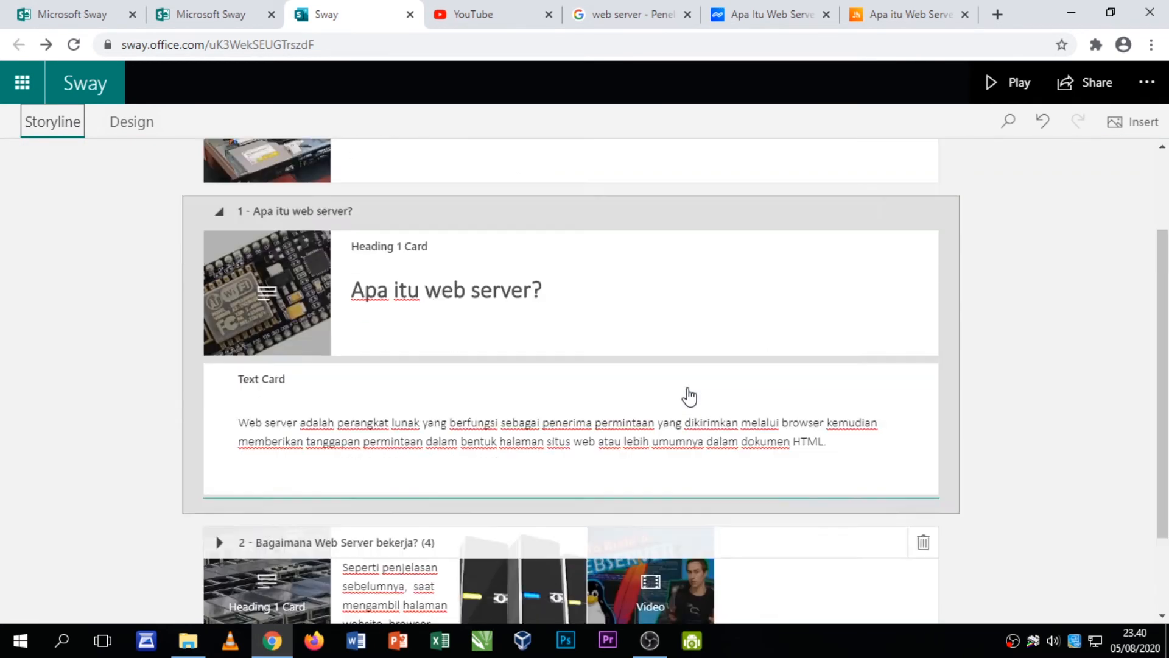
pyautogui.scroll(-3, 629, 378)
pyautogui.scroll(3, 514, 355)
pyautogui.scroll(-1, 512, 344)
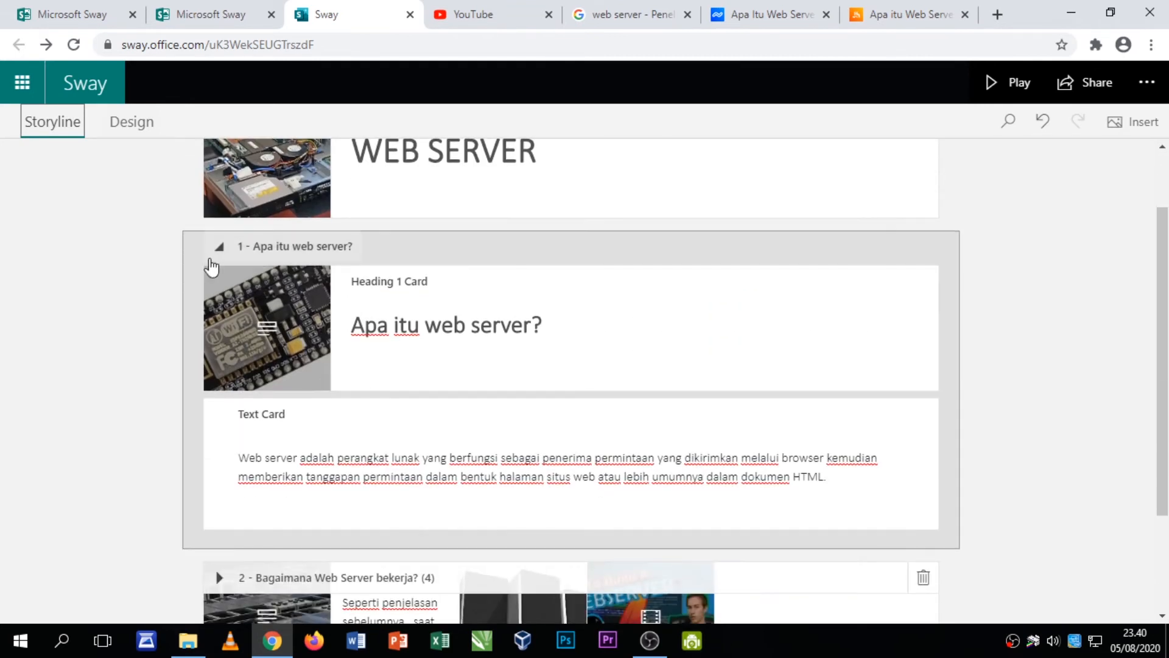
pyautogui.click(223, 248)
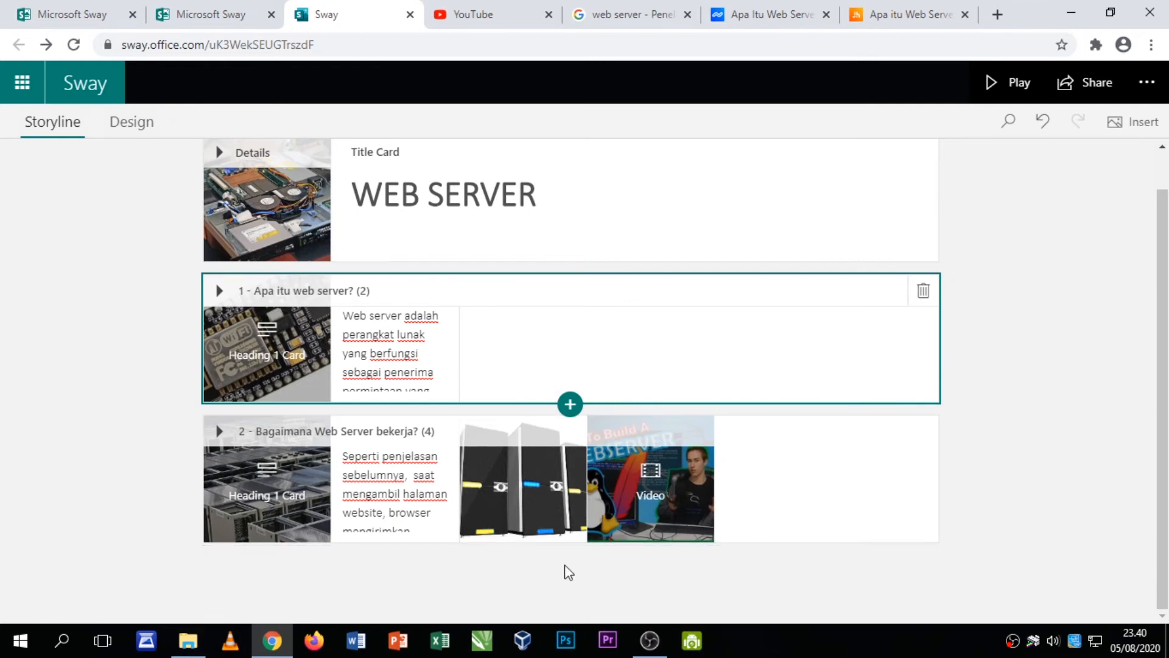
# - Add a third section below the second with a Heading 1 card titled "TUGAS"
pyautogui.click(566, 513)
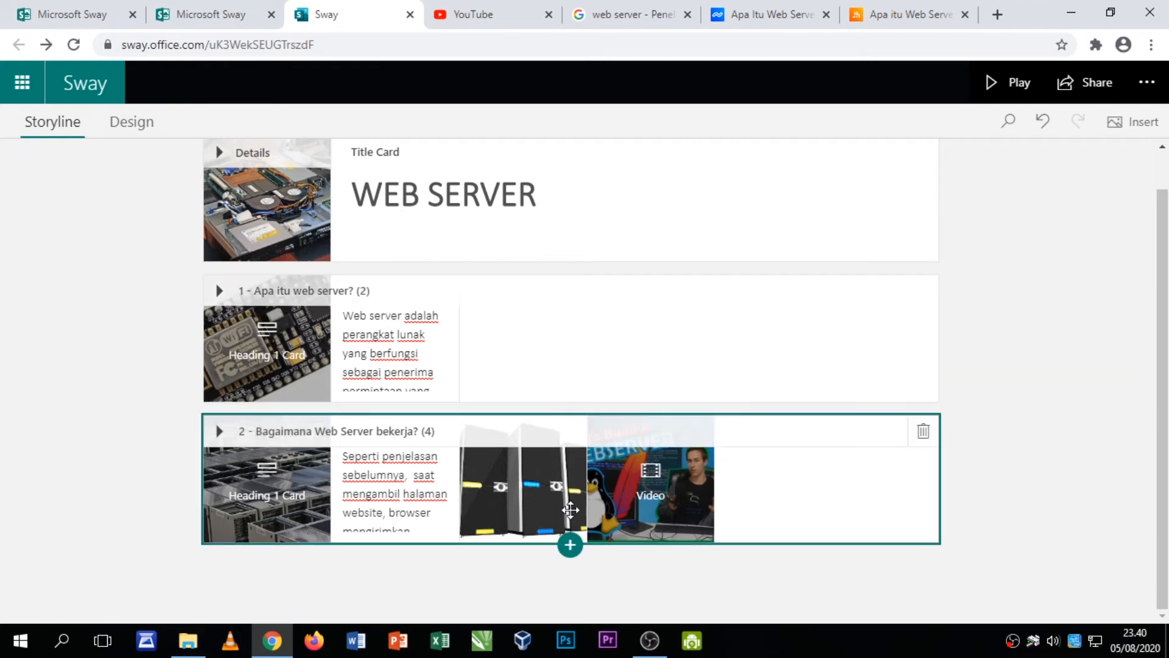
pyautogui.click(582, 546)
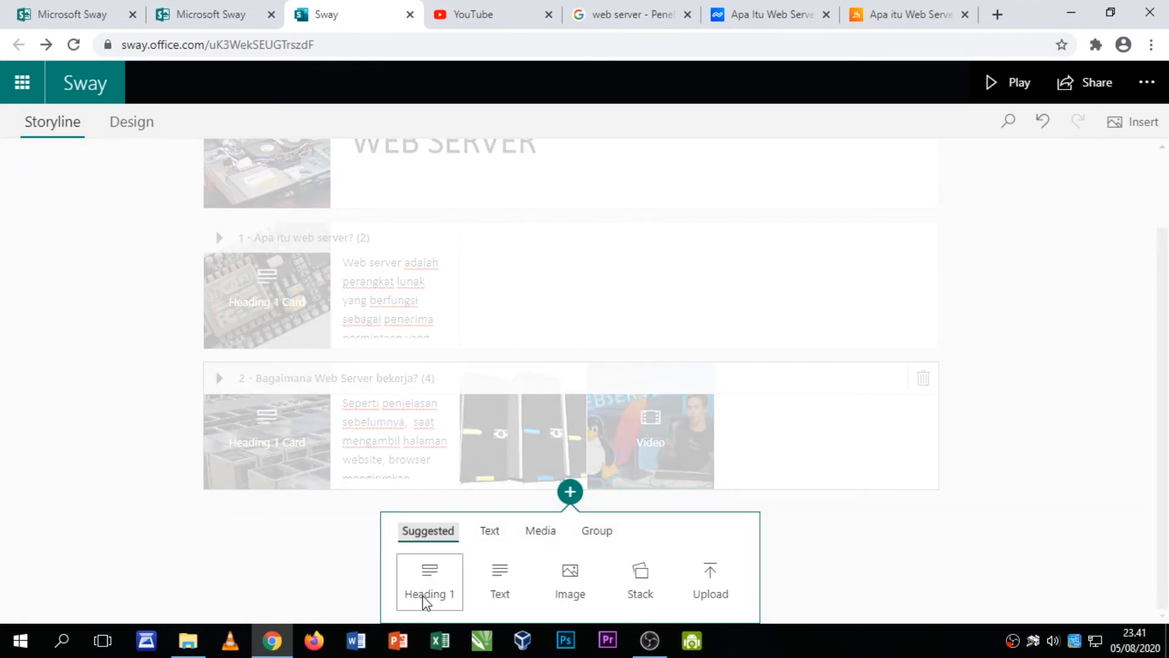
pyautogui.click(431, 578)
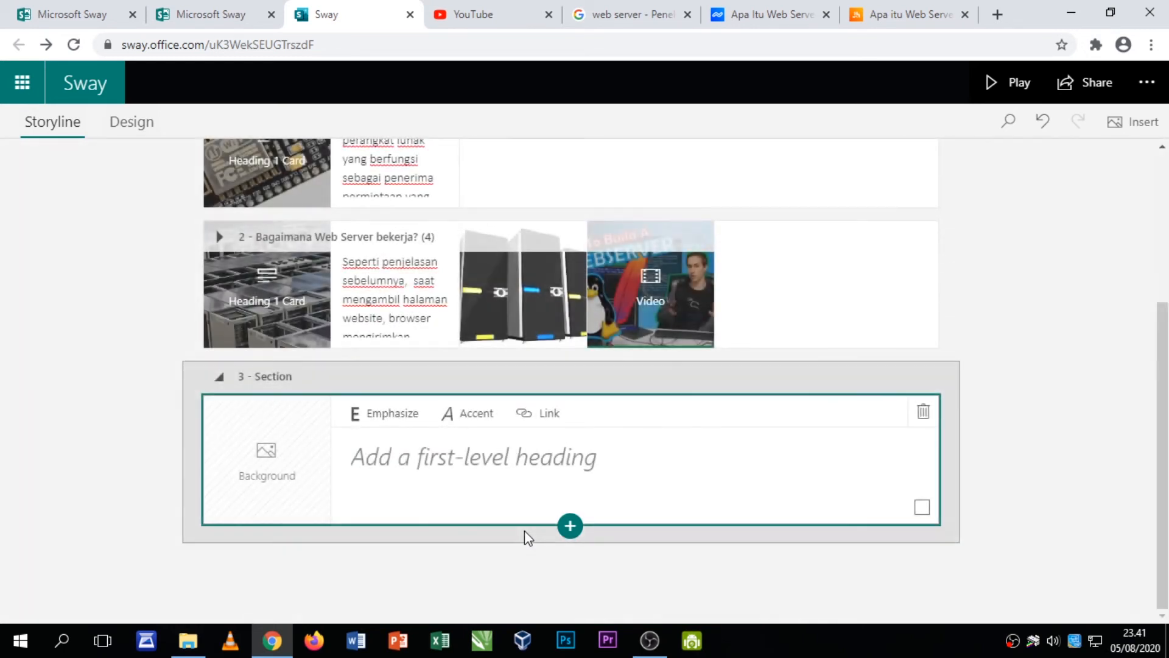
pyautogui.click(573, 465)
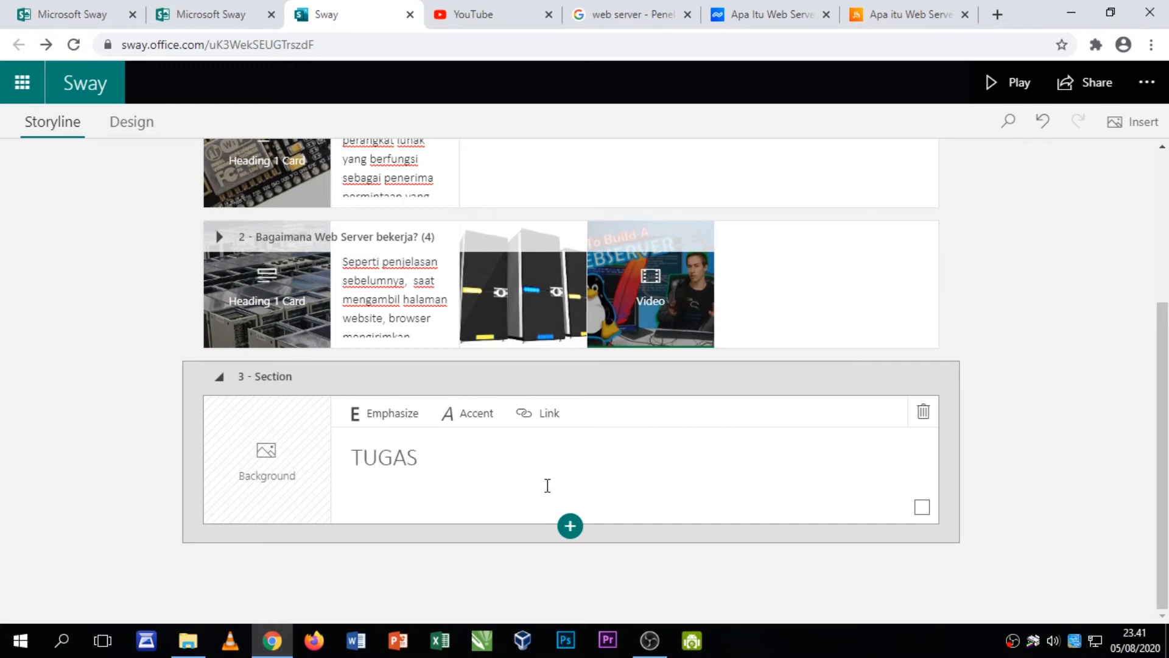
# - Apply Emphasize formatting to the whole "TUGAS" heading text
pyautogui.hotkey('ctrl', 'a')
pyautogui.click(360, 412)
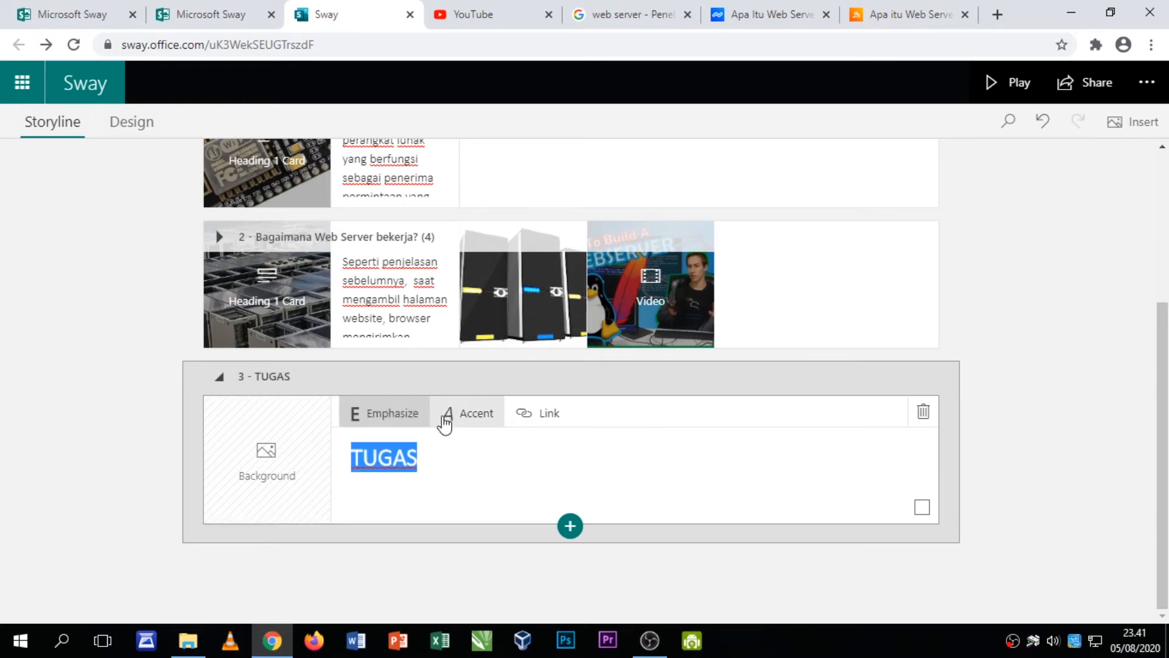
pyautogui.click(492, 476)
# - Set the "TUGAS" heading's background to the suggested dark blue 640 x 640 image
pyautogui.click(266, 462)
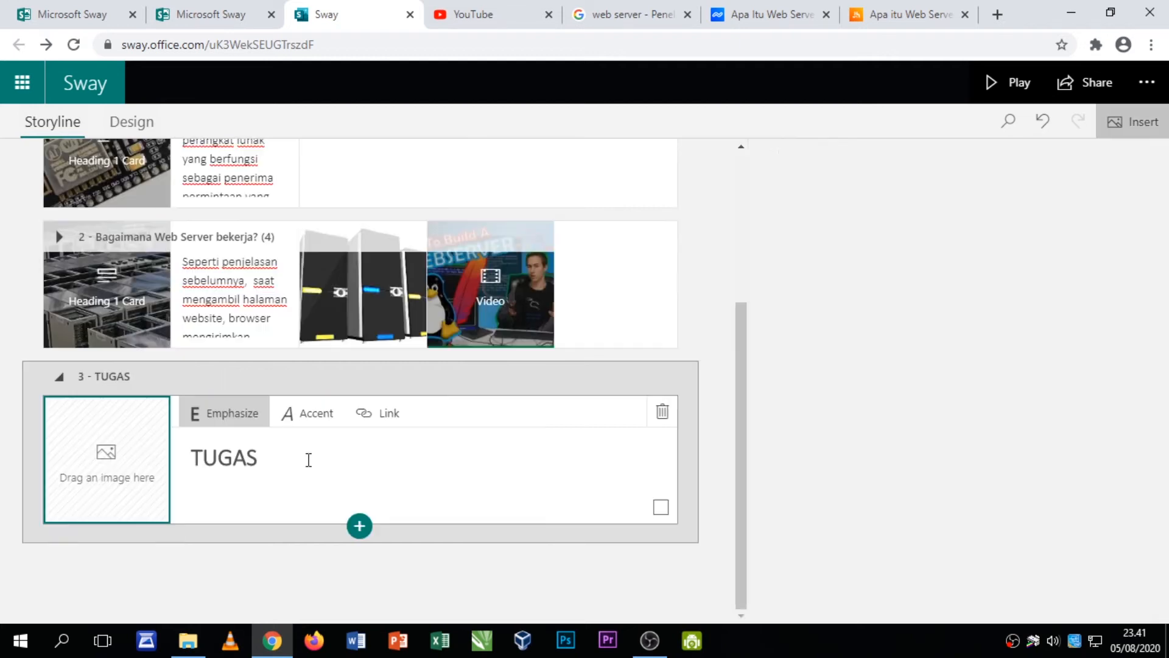
pyautogui.scroll(-2, 926, 457)
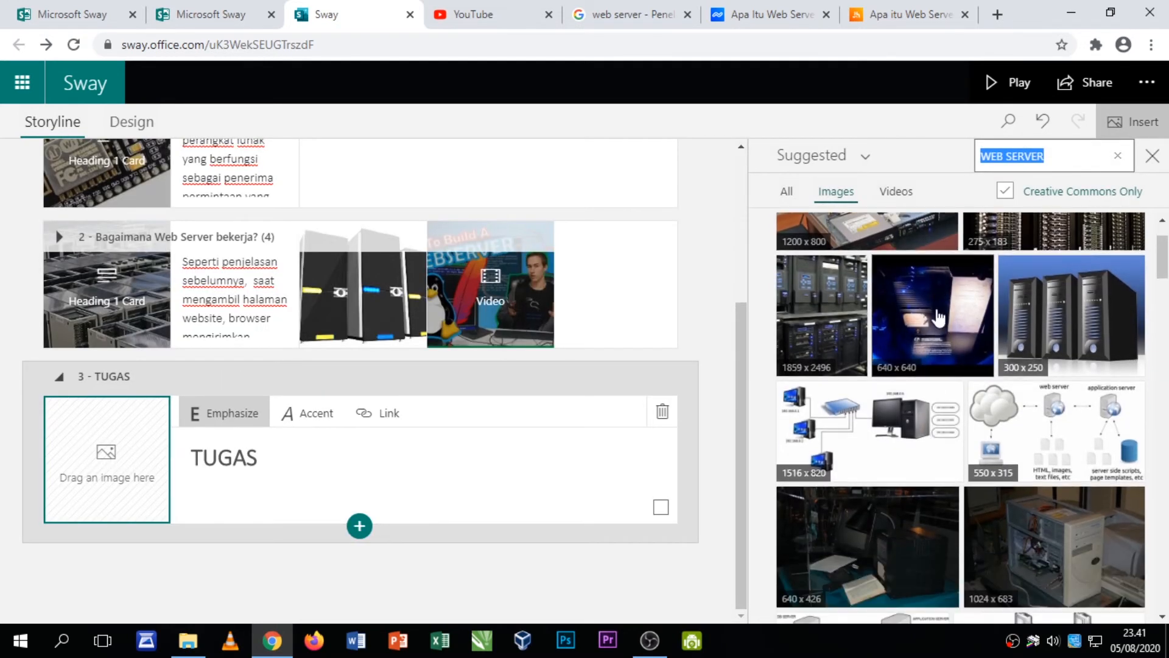
pyautogui.click(913, 365)
pyautogui.click(1041, 160)
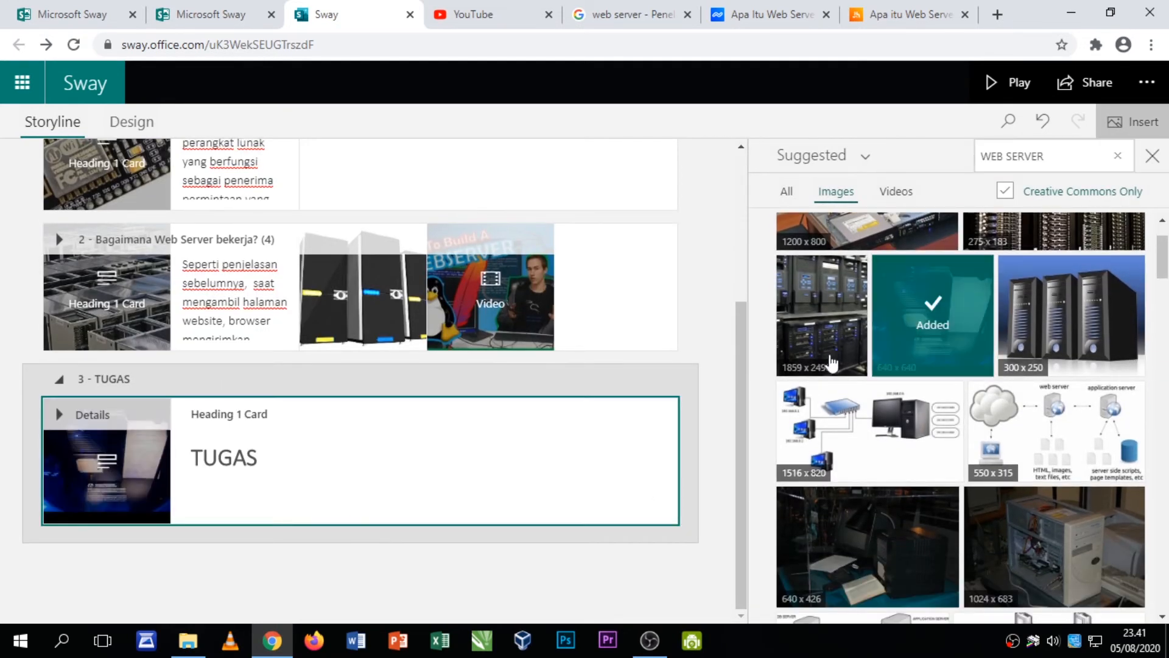
pyautogui.click(358, 474)
pyautogui.click(365, 522)
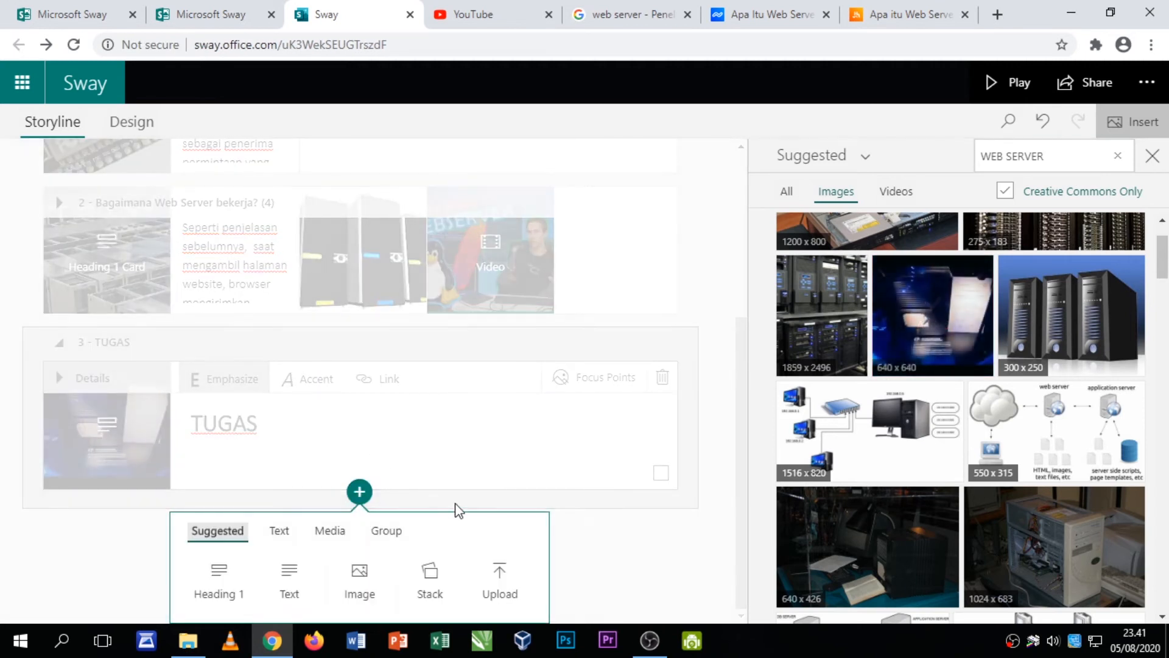
pyautogui.click(329, 531)
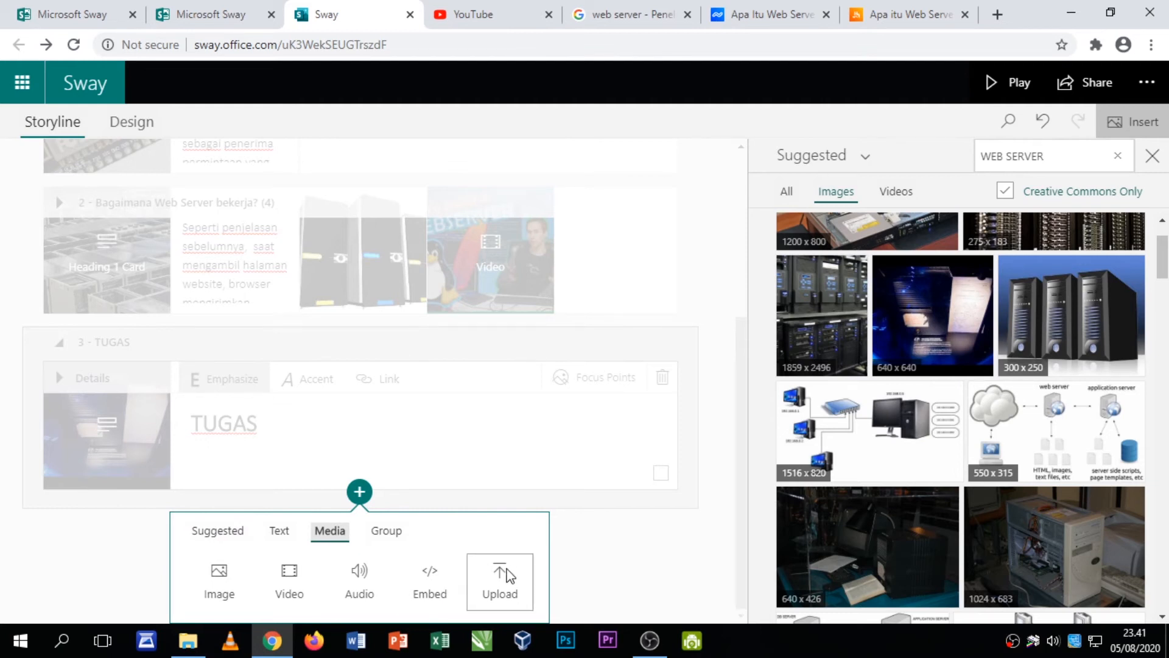
pyautogui.click(500, 585)
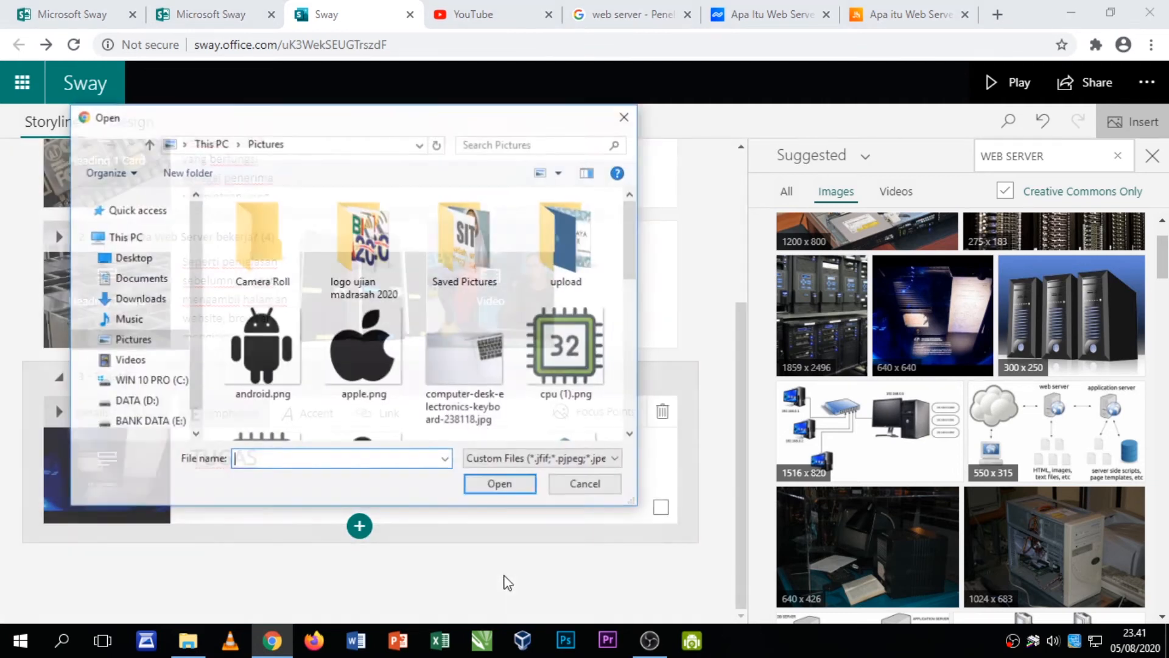
pyautogui.click(613, 493)
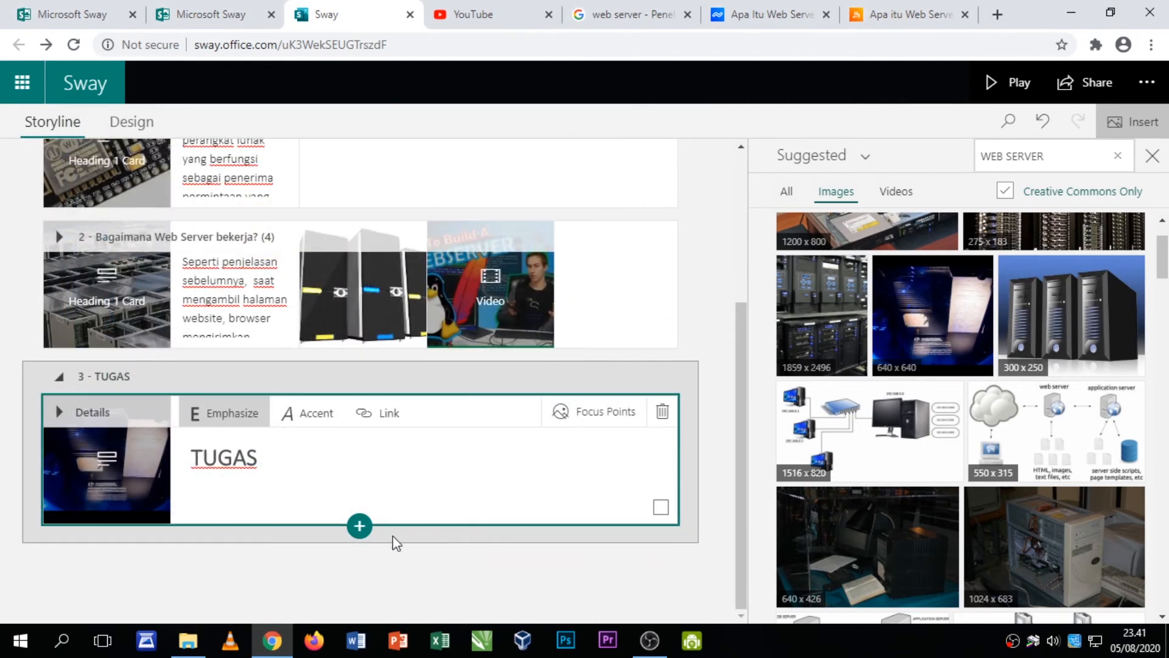
# - Add a Stack group below the "TUGAS" heading and put two empty text cards in it
pyautogui.click(359, 526)
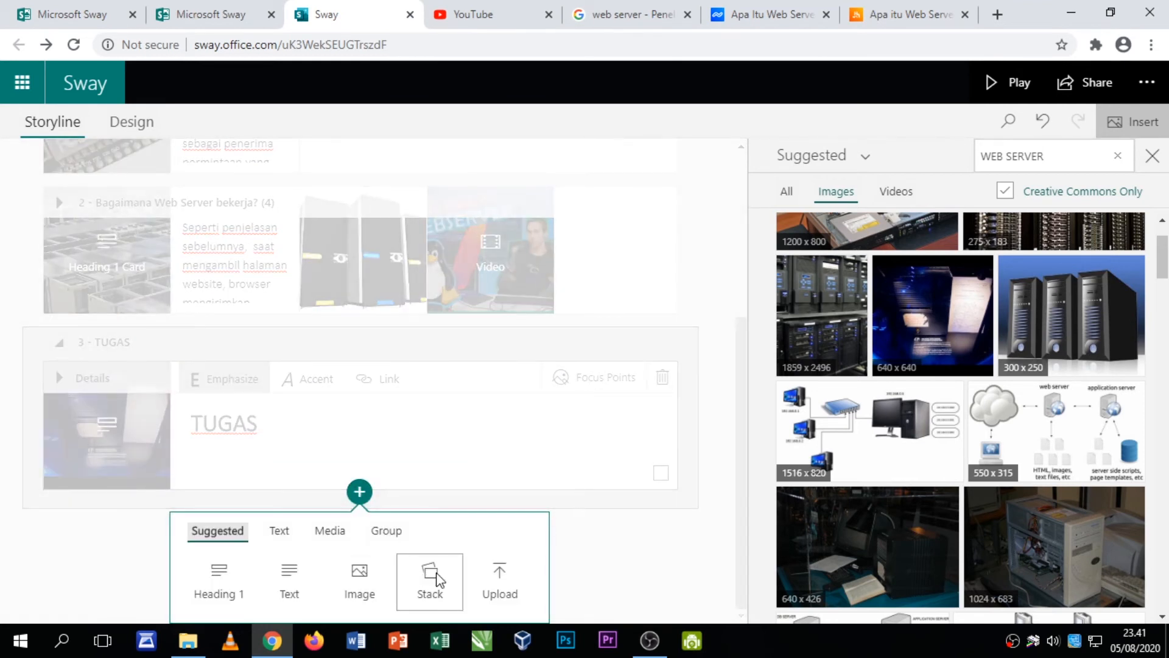
pyautogui.click(431, 575)
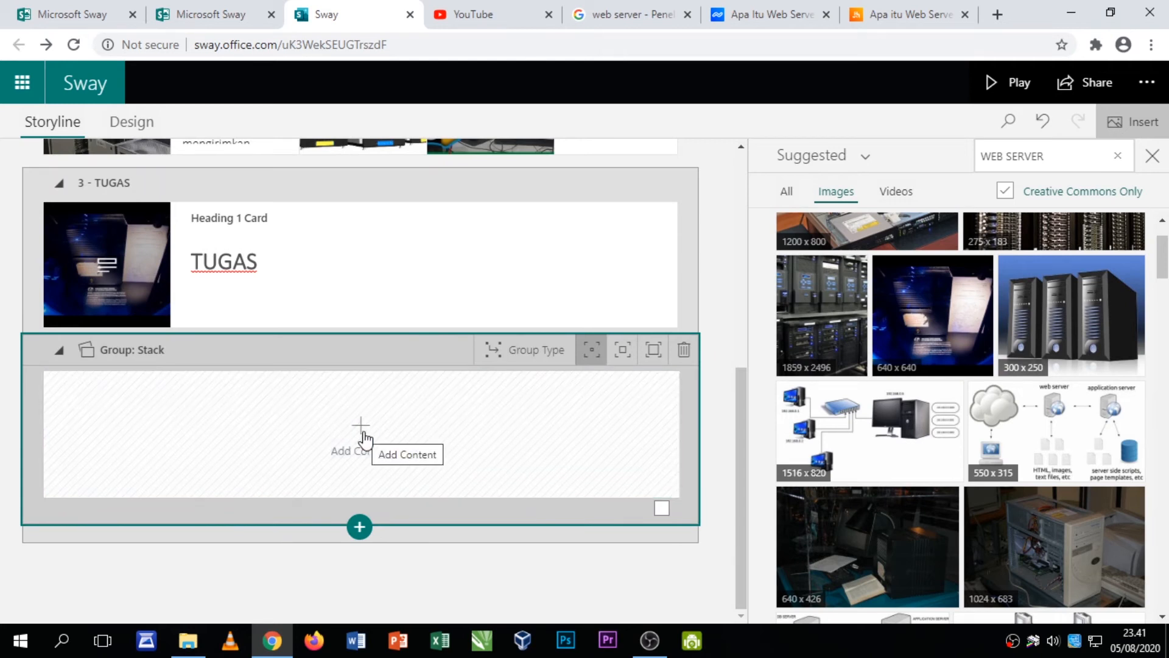
pyautogui.click(363, 437)
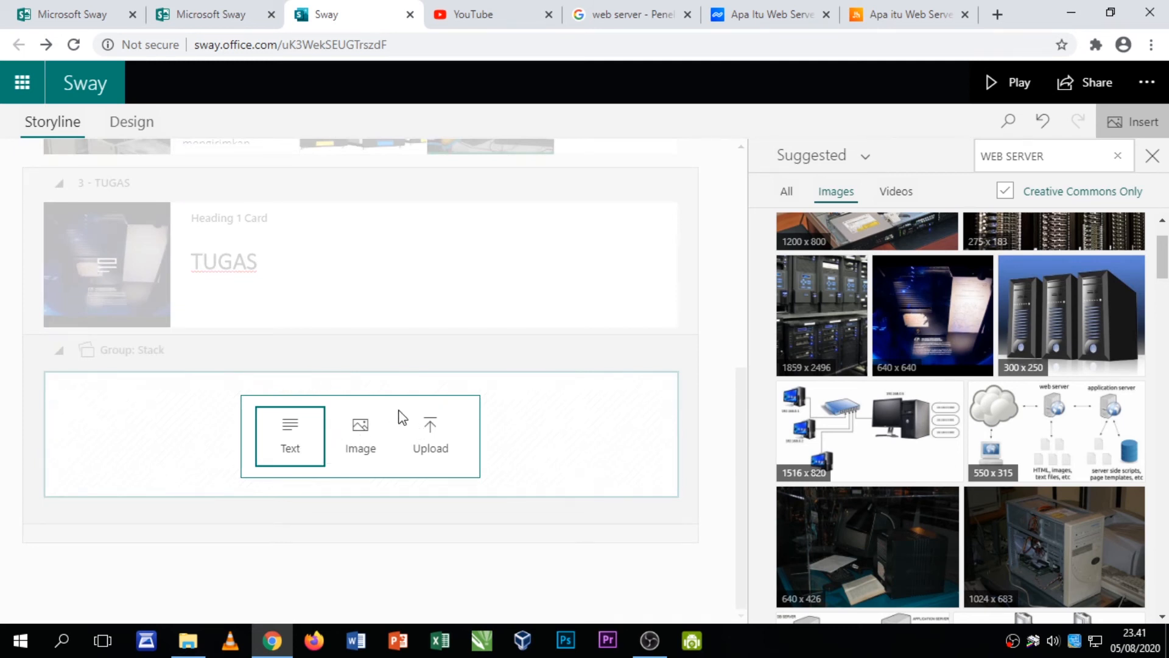
pyautogui.click(302, 438)
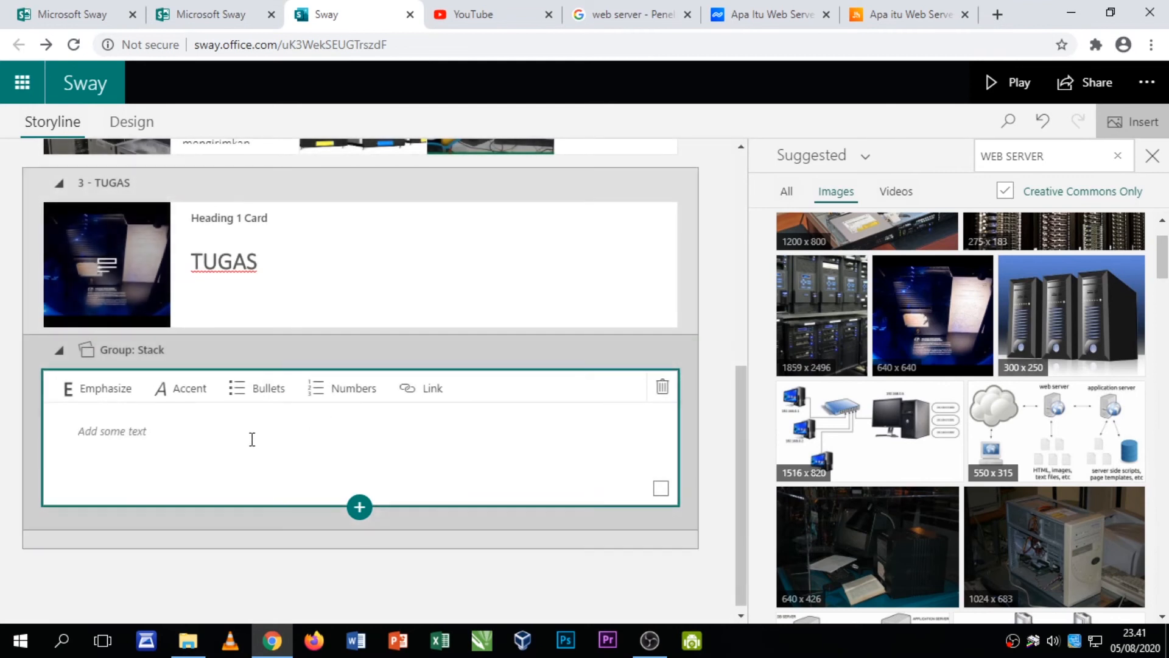
pyautogui.click(360, 514)
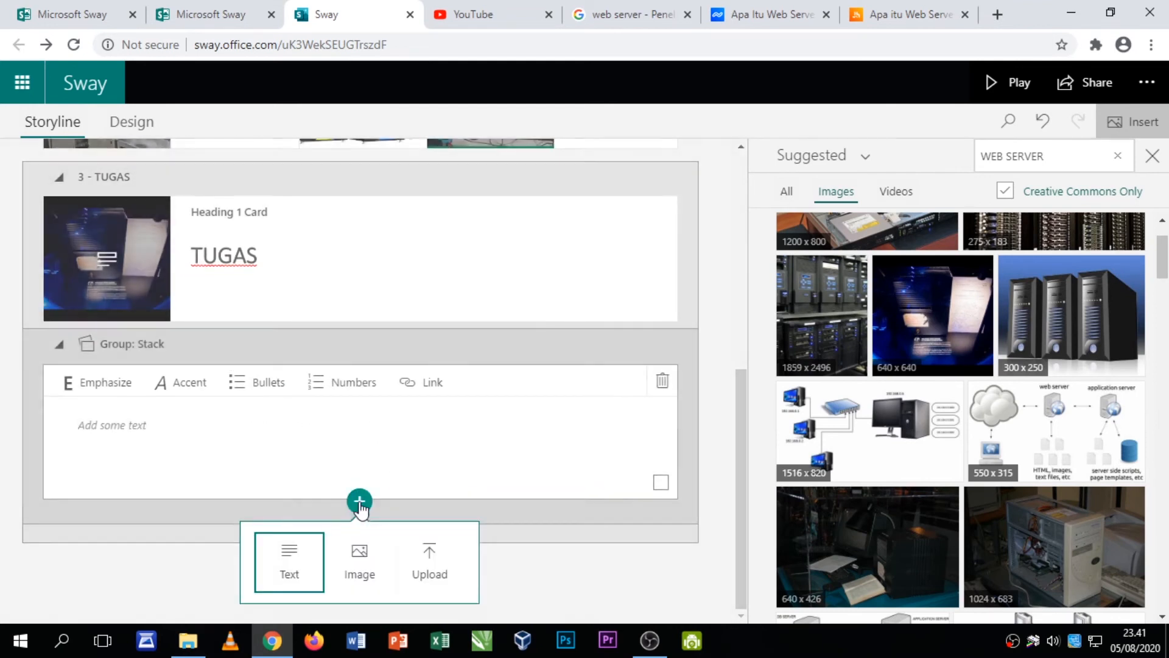
pyautogui.click(301, 552)
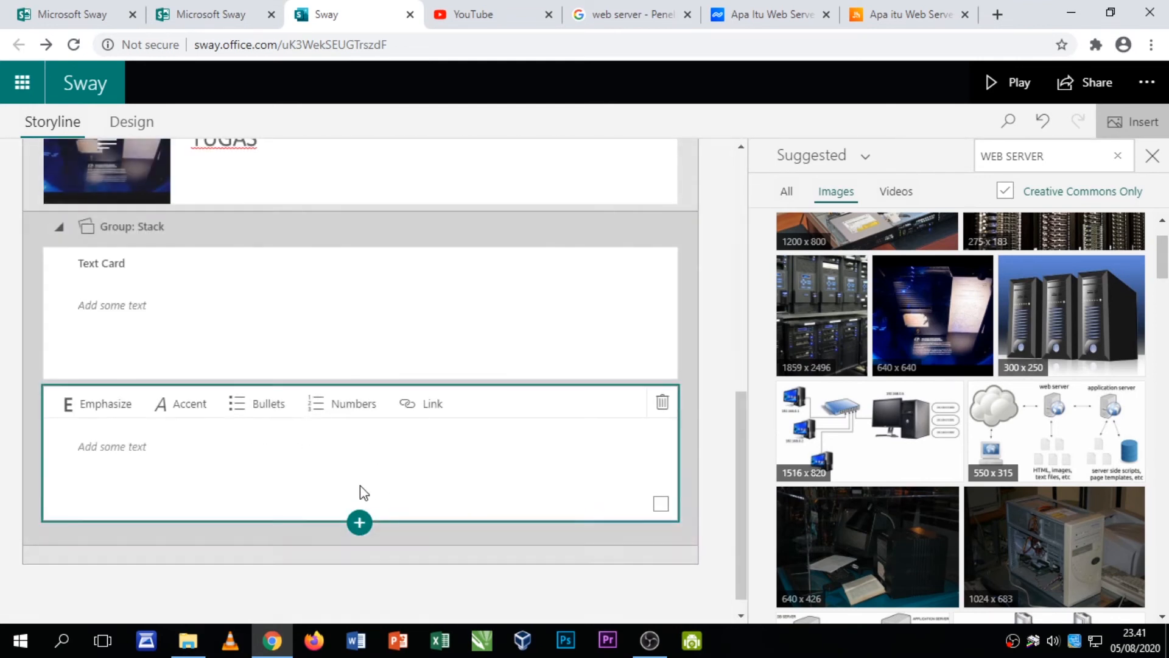
# - Copy the first point under "Fungsi Web Server" in the Niagahoster article into the stack's first text card
pyautogui.click(286, 326)
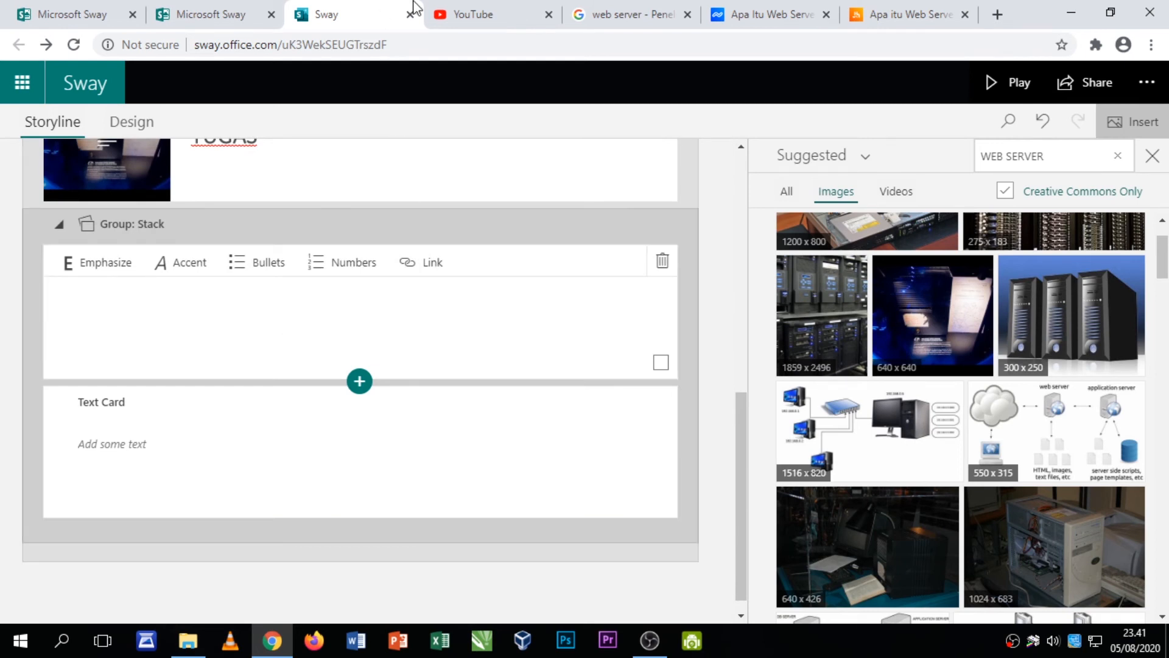
pyautogui.click(664, 14)
pyautogui.click(768, 14)
pyautogui.scroll(-10, 652, 269)
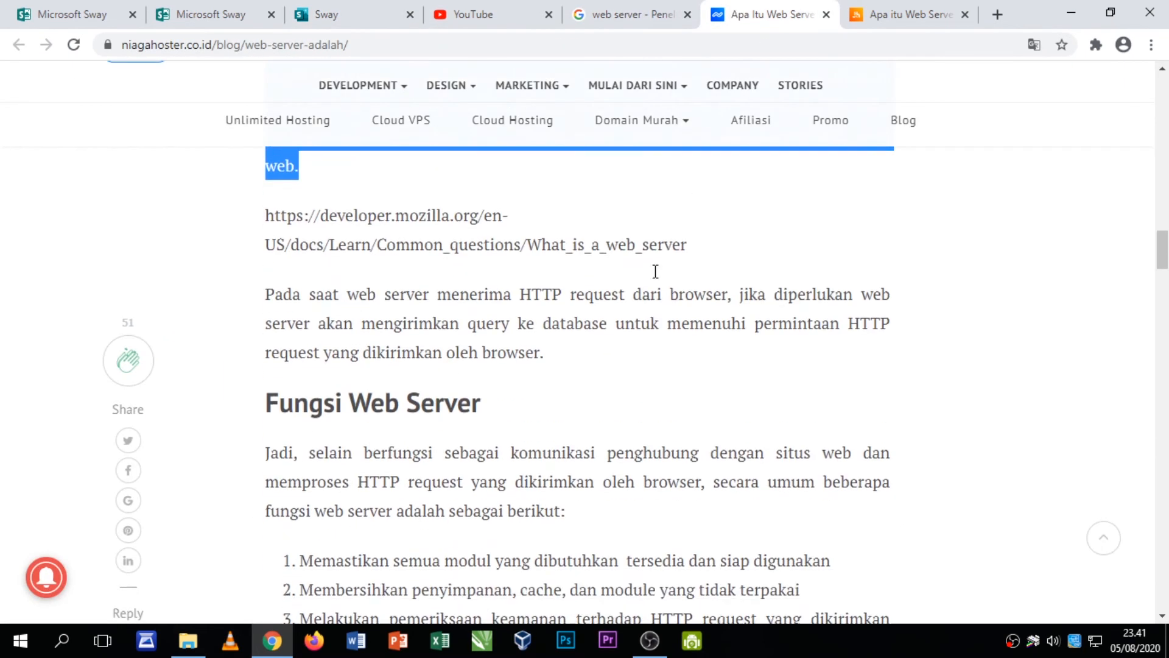
pyautogui.scroll(2, 639, 296)
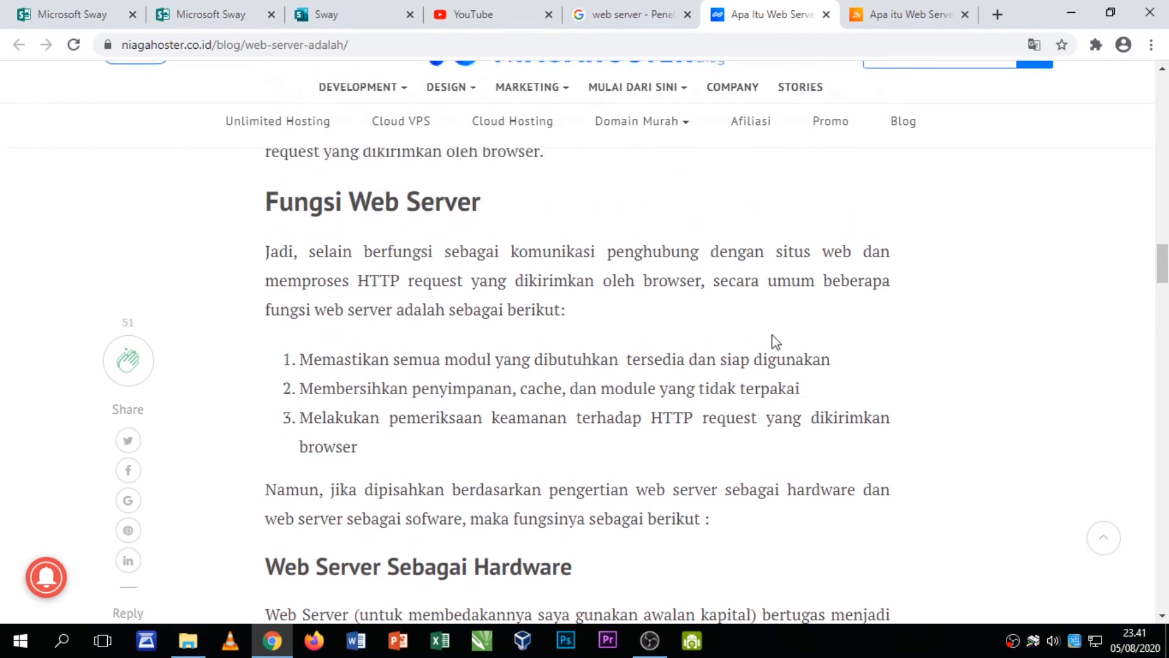
pyautogui.moveTo(795, 366); pyautogui.dragTo(303, 379)
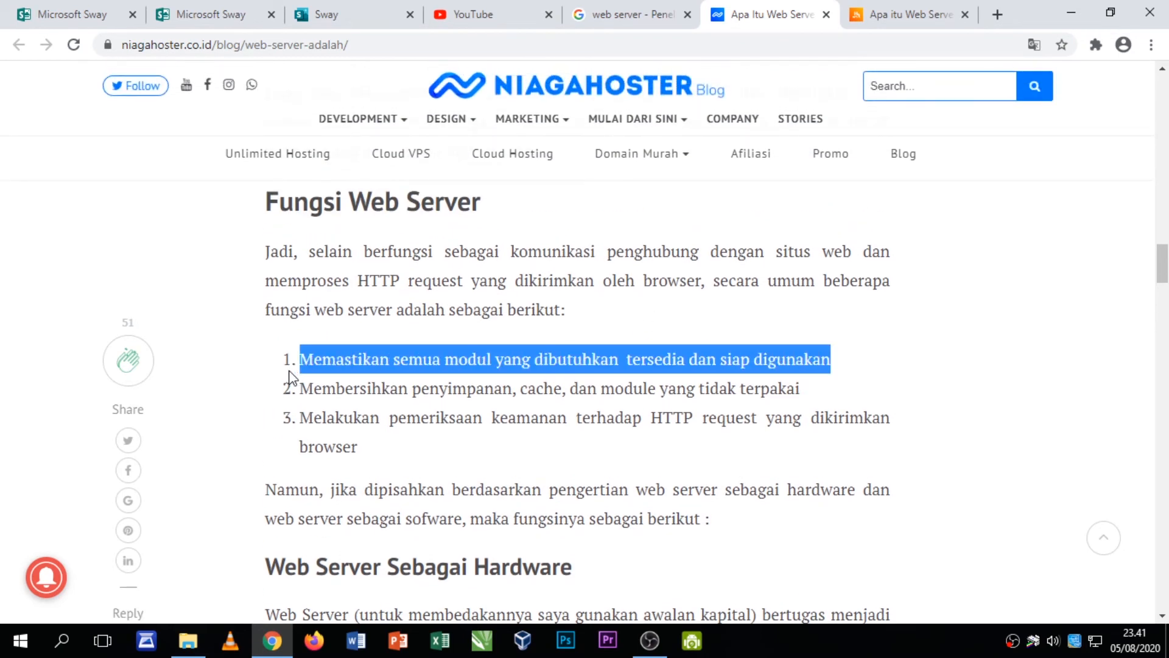
pyautogui.hotkey('ctrl', 'c')
pyautogui.click(341, 14)
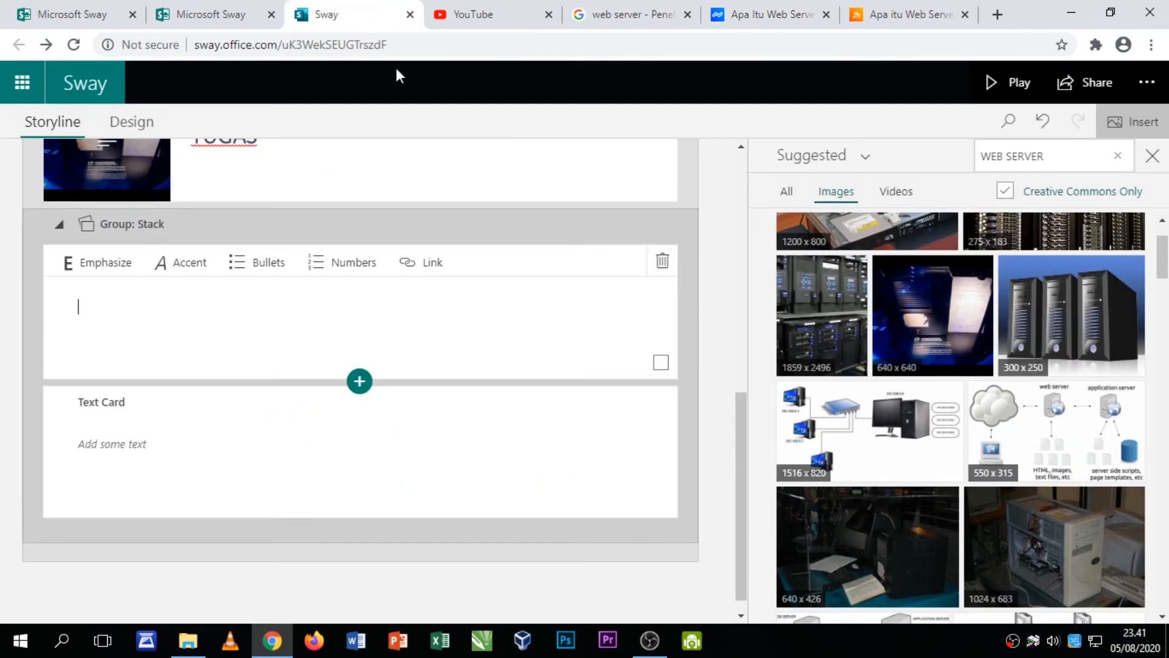
pyautogui.hotkey('ctrl', 'v')
# - Copy the article's second point, "Membersihkan penyimpanan, cache, dan module yang tidak terpakai", into the stack's second text card
pyautogui.click(277, 440)
pyautogui.click(633, 14)
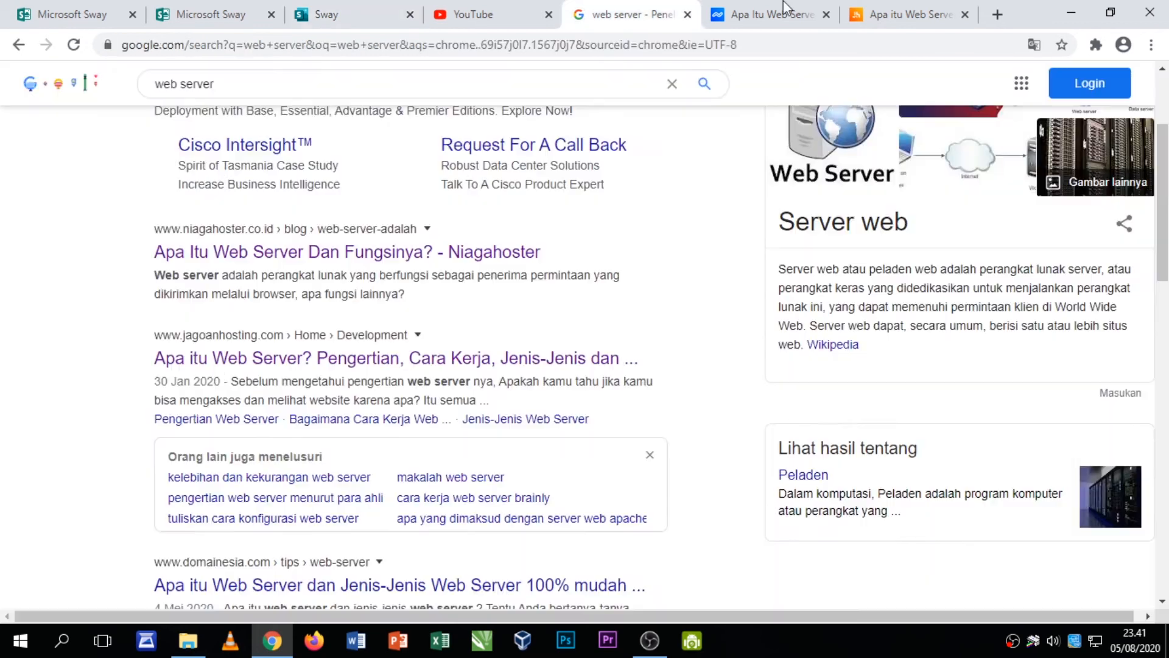
pyautogui.click(770, 14)
pyautogui.moveTo(829, 392); pyautogui.dragTo(306, 390)
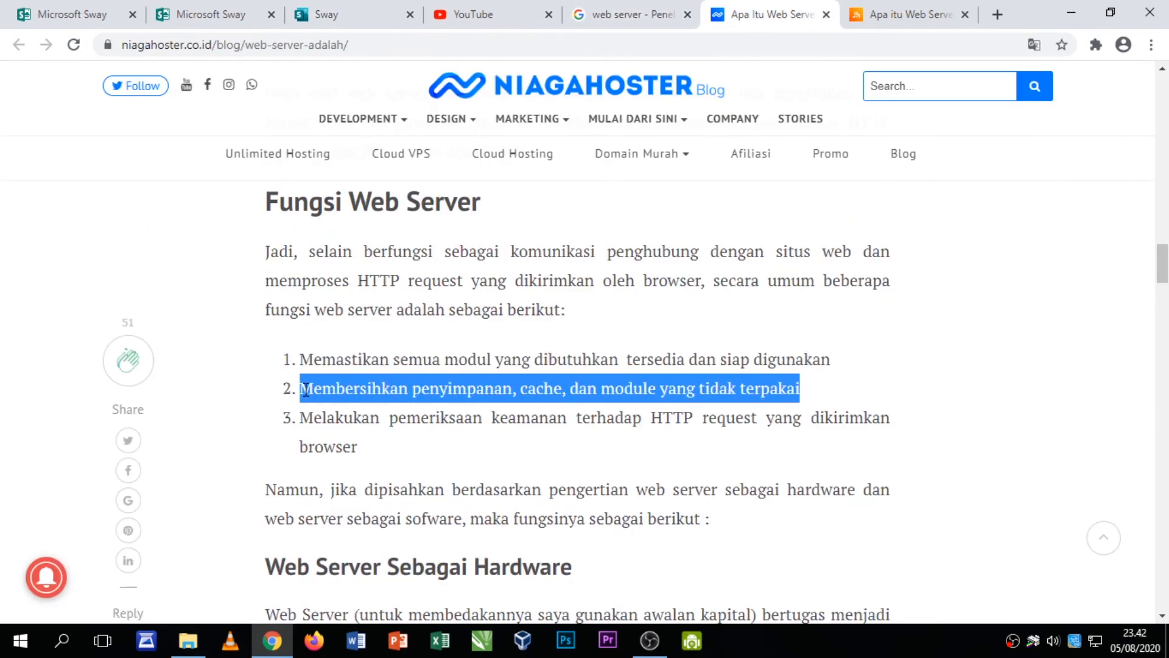
pyautogui.hotkey('ctrl', 'c')
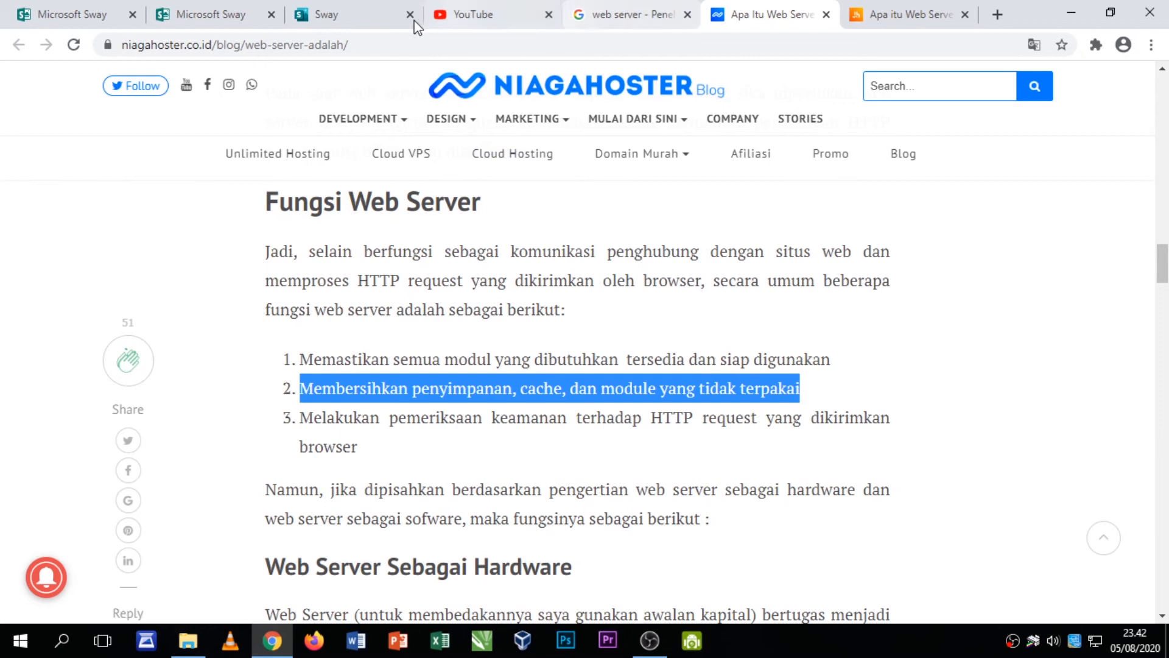
pyautogui.click(365, 14)
pyautogui.hotkey('ctrl', 'v')
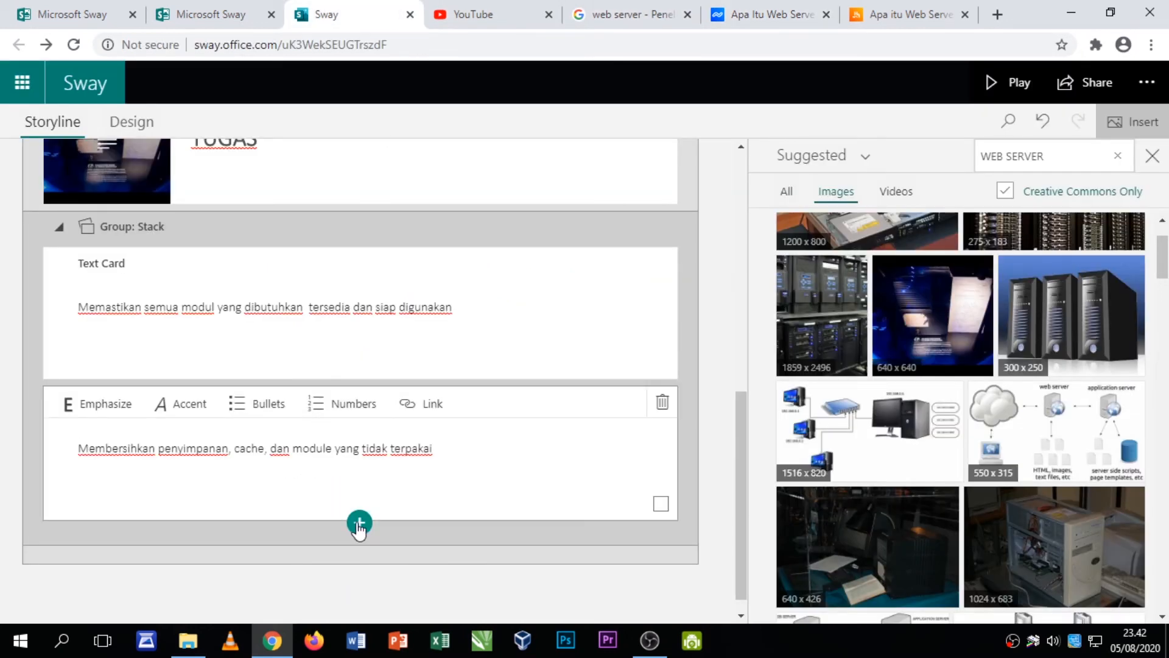
# - Add a third text card to the stack with the article's third point about HTTP request security checks, and collapse the stack
pyautogui.click(359, 522)
pyautogui.click(305, 568)
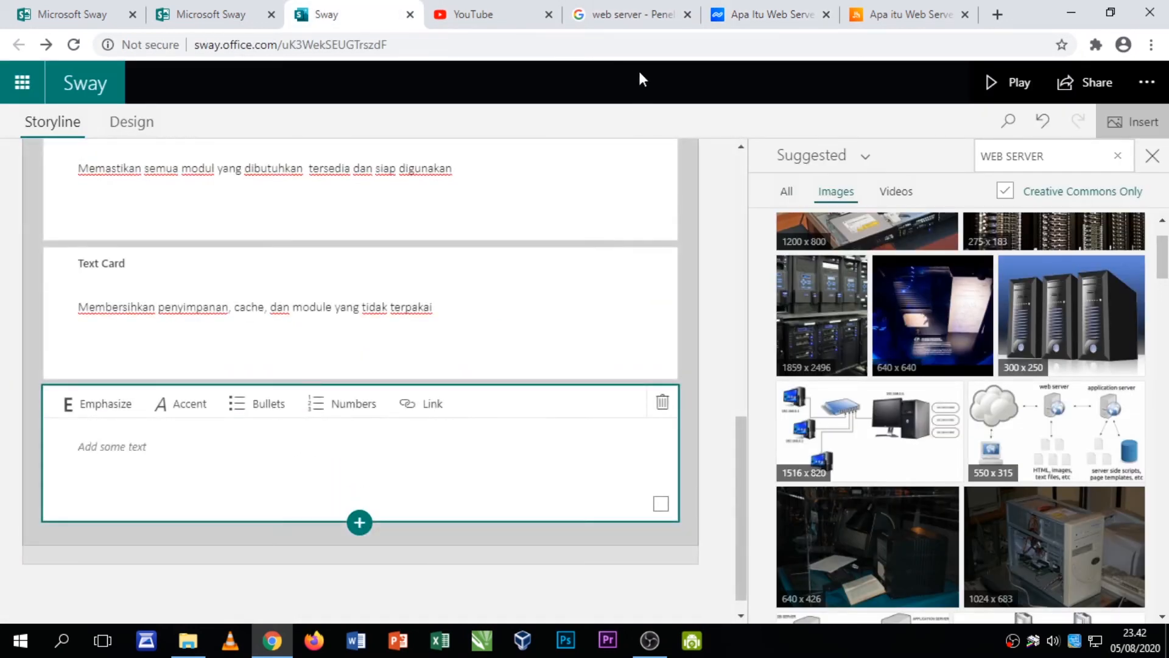
pyautogui.click(770, 15)
pyautogui.moveTo(406, 466); pyautogui.dragTo(299, 432)
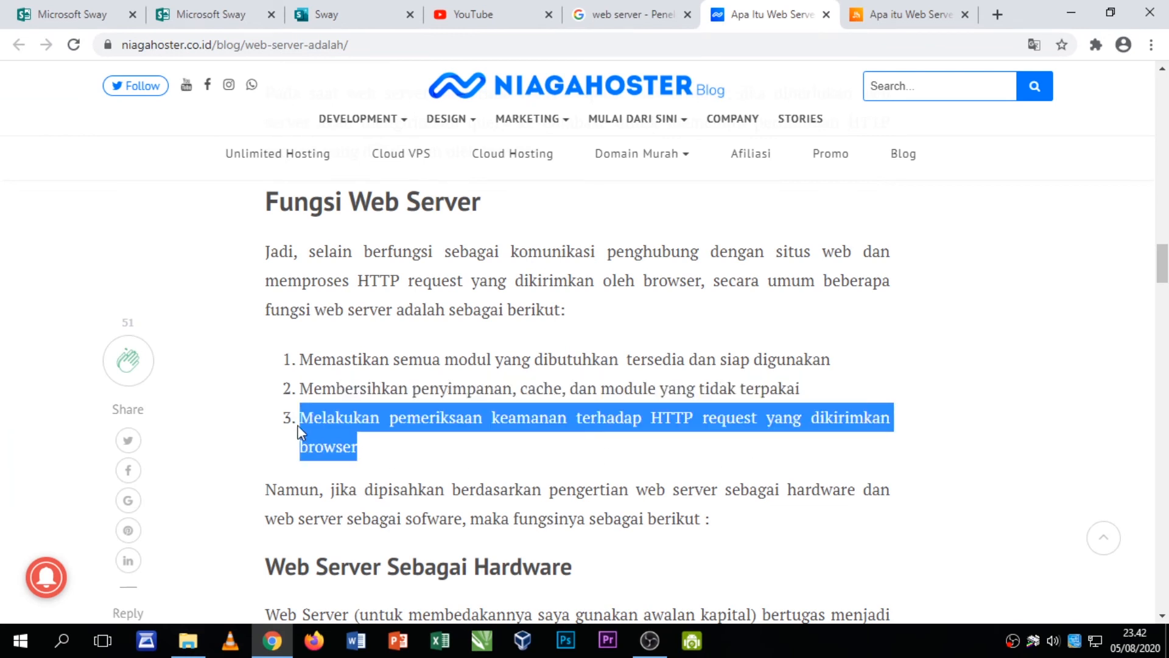
pyautogui.click(612, 19)
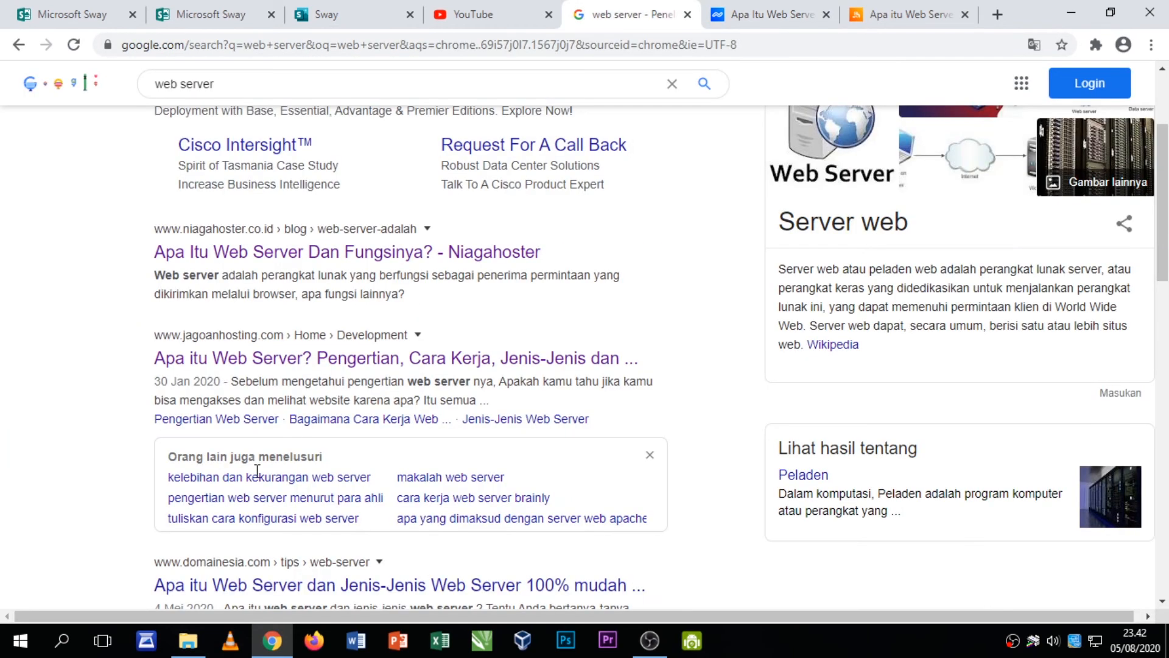
pyautogui.click(339, 15)
pyautogui.click(203, 457)
pyautogui.hotkey('ctrl', 'v')
pyautogui.scroll(5, 284, 426)
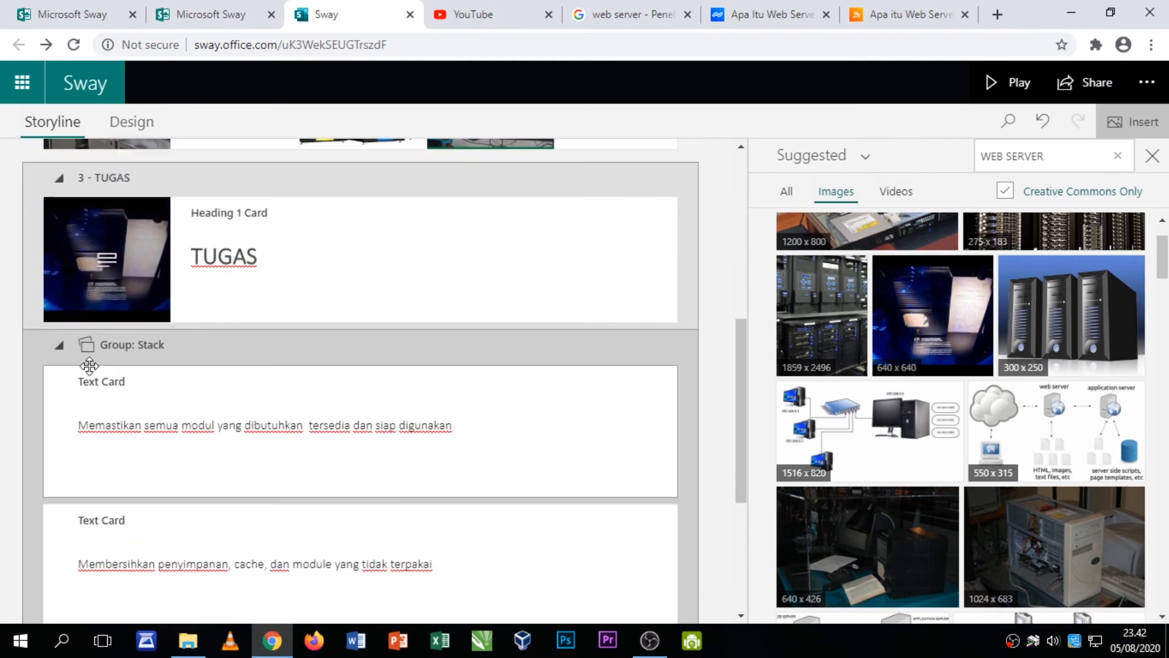
pyautogui.click(59, 345)
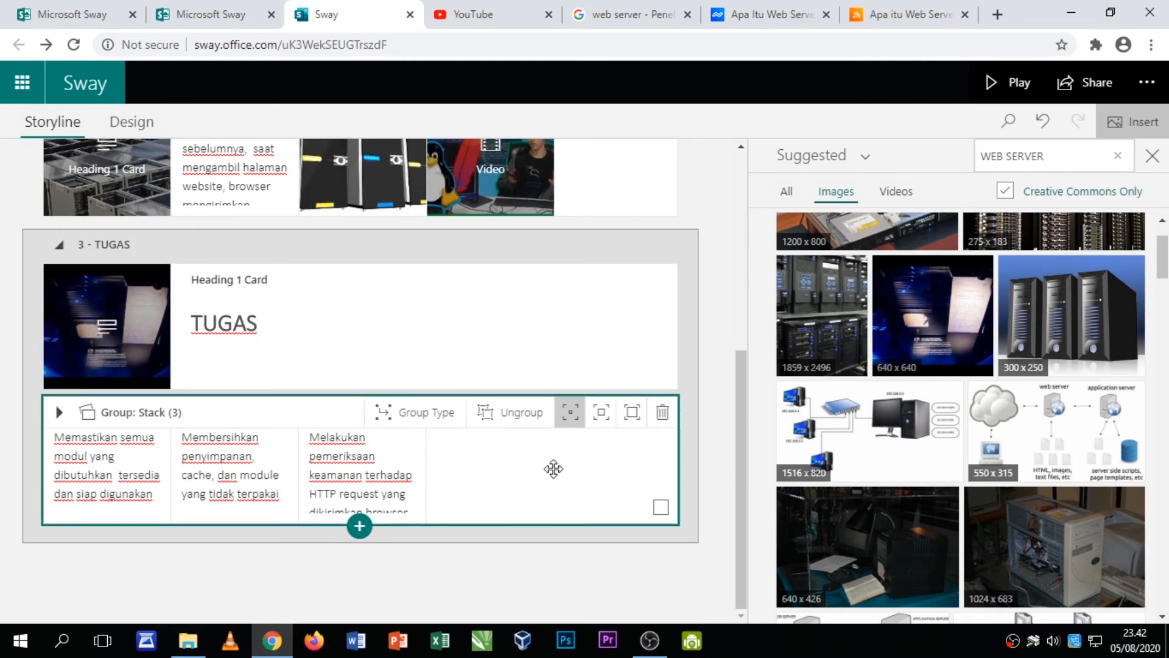
# - Add a second Stack group below the text stack and put an empty image card in it
pyautogui.click(359, 527)
pyautogui.click(435, 589)
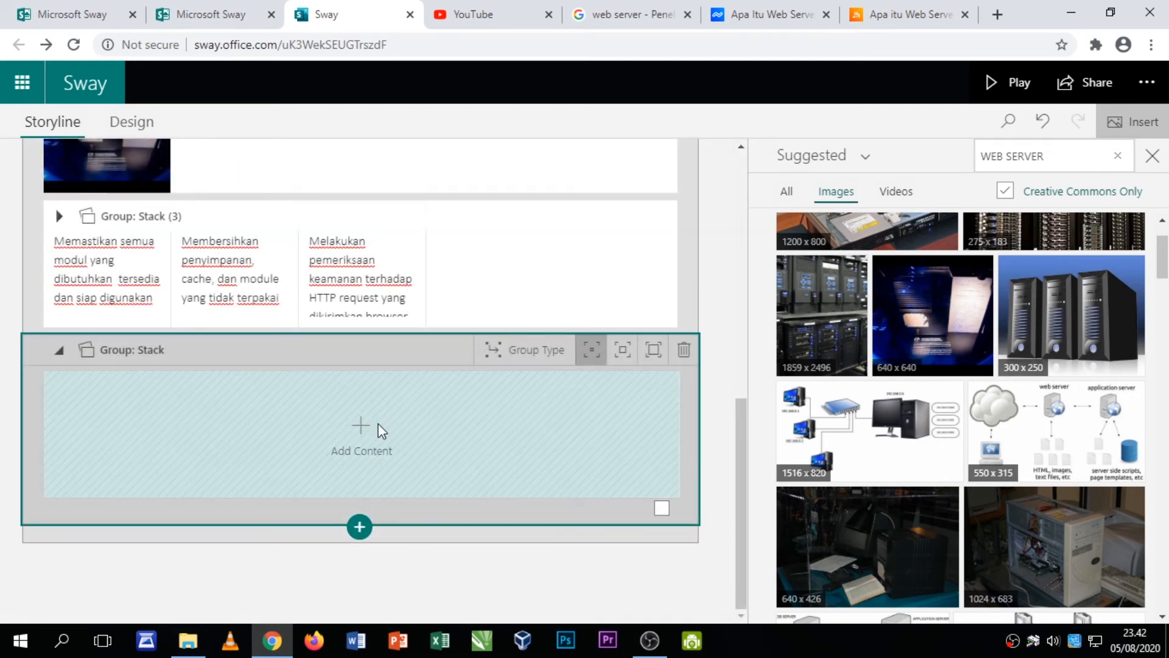
pyautogui.click(382, 430)
pyautogui.click(364, 436)
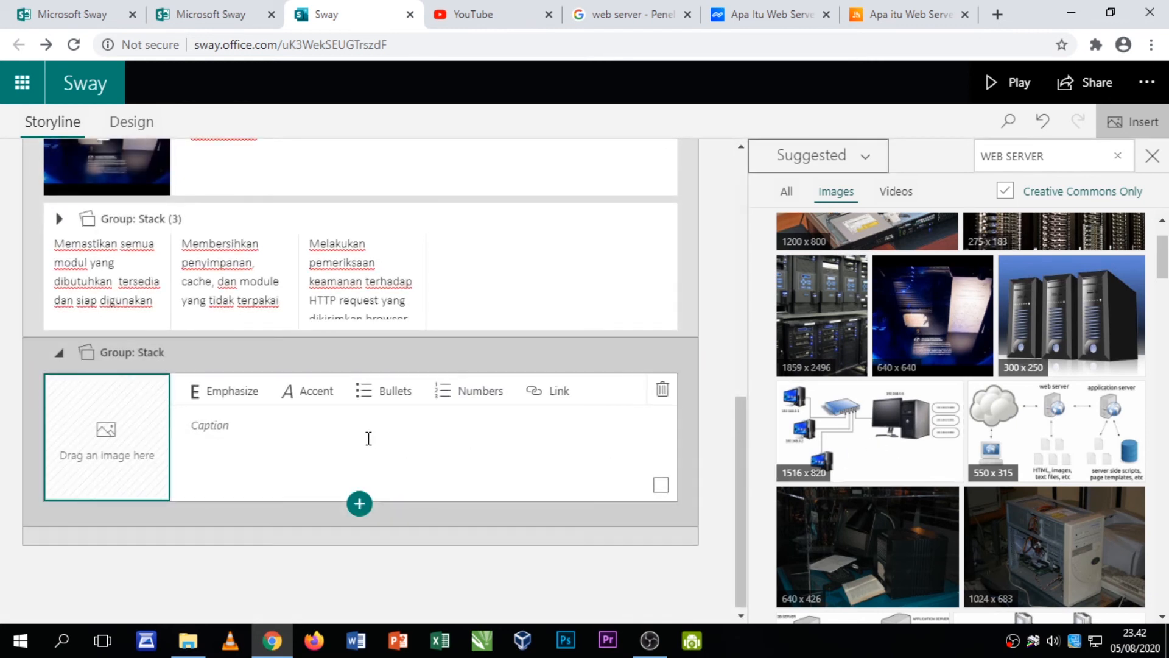
# - Fill the new stack with the suggested 1047 x 729, 1186 x 746 and 640 x 640 server diagrams, and collapse it
pyautogui.scroll(-5, 919, 478)
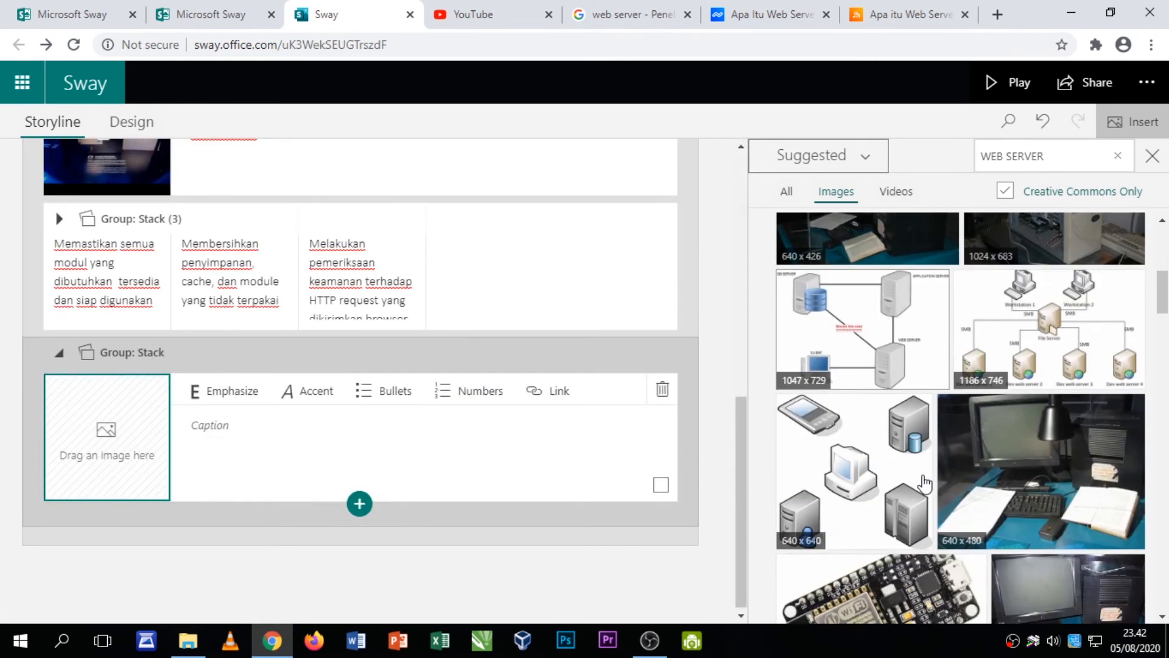
pyautogui.moveTo(864, 353); pyautogui.dragTo(907, 327)
pyautogui.moveTo(1043, 316); pyautogui.dragTo(565, 399)
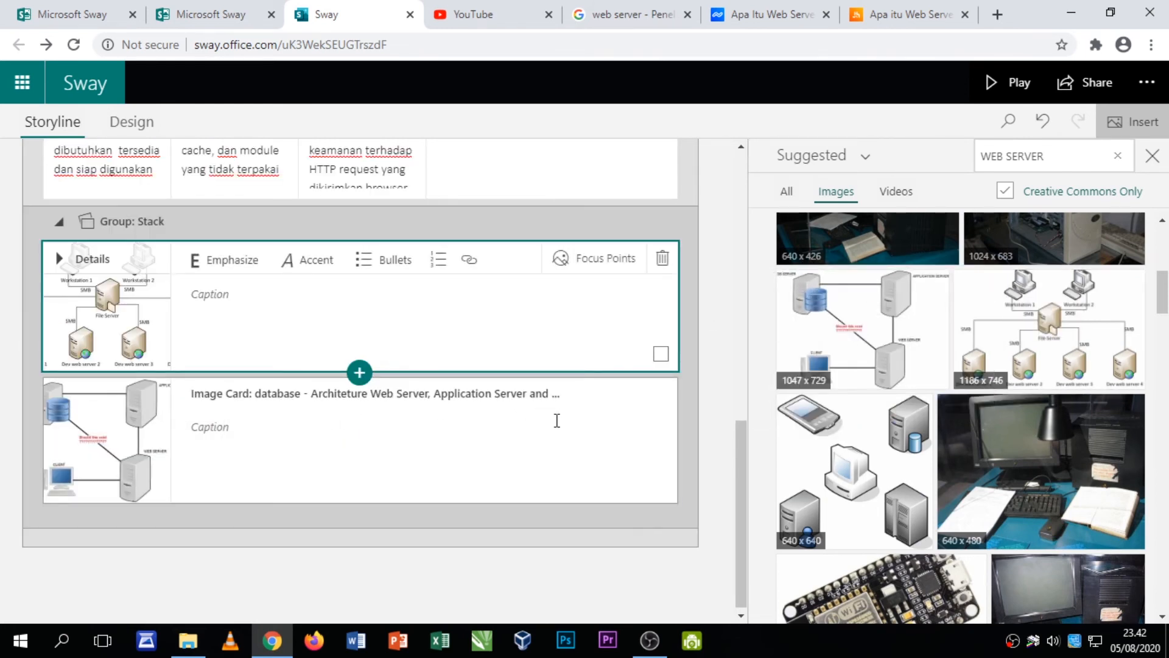
pyautogui.moveTo(870, 459); pyautogui.dragTo(326, 426)
pyautogui.scroll(2, 84, 362)
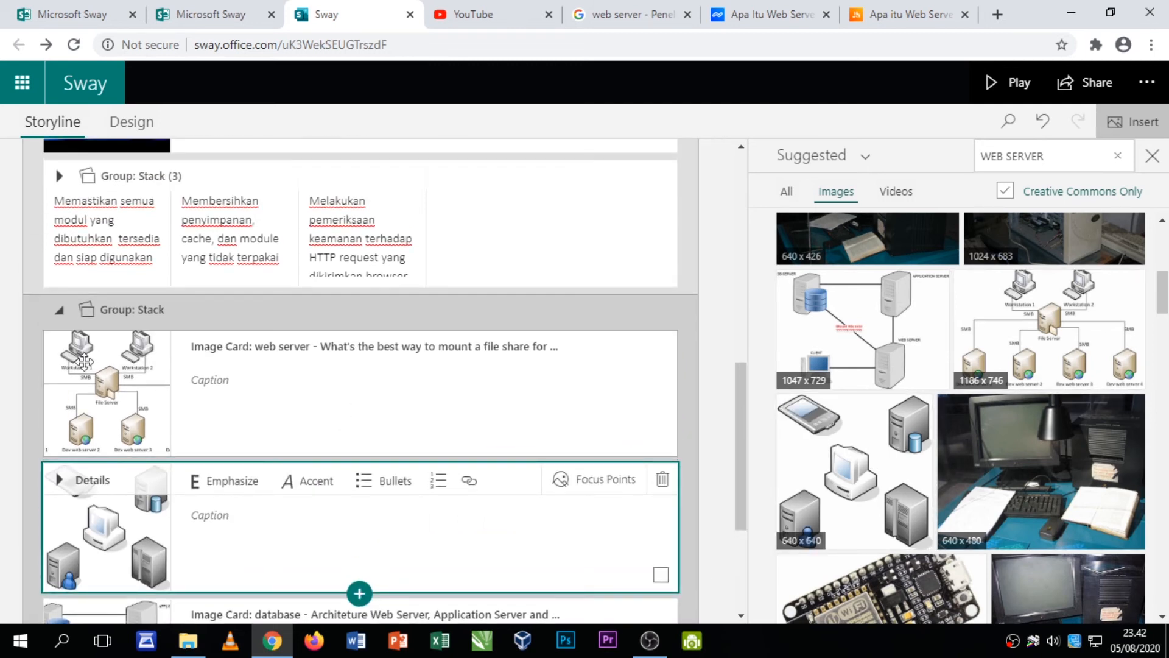
pyautogui.click(59, 310)
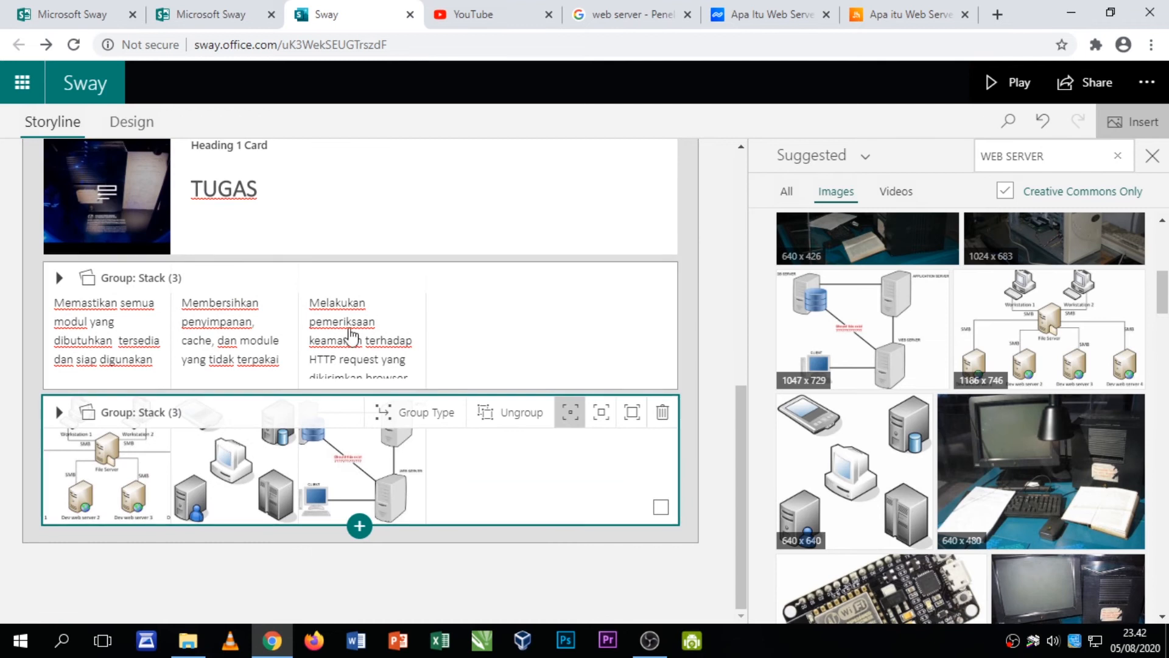
# - Play the presentation and page through its sections from the WEB SERVER title to TUGAS
pyautogui.scroll(2, 413, 336)
pyautogui.scroll(-2, 371, 413)
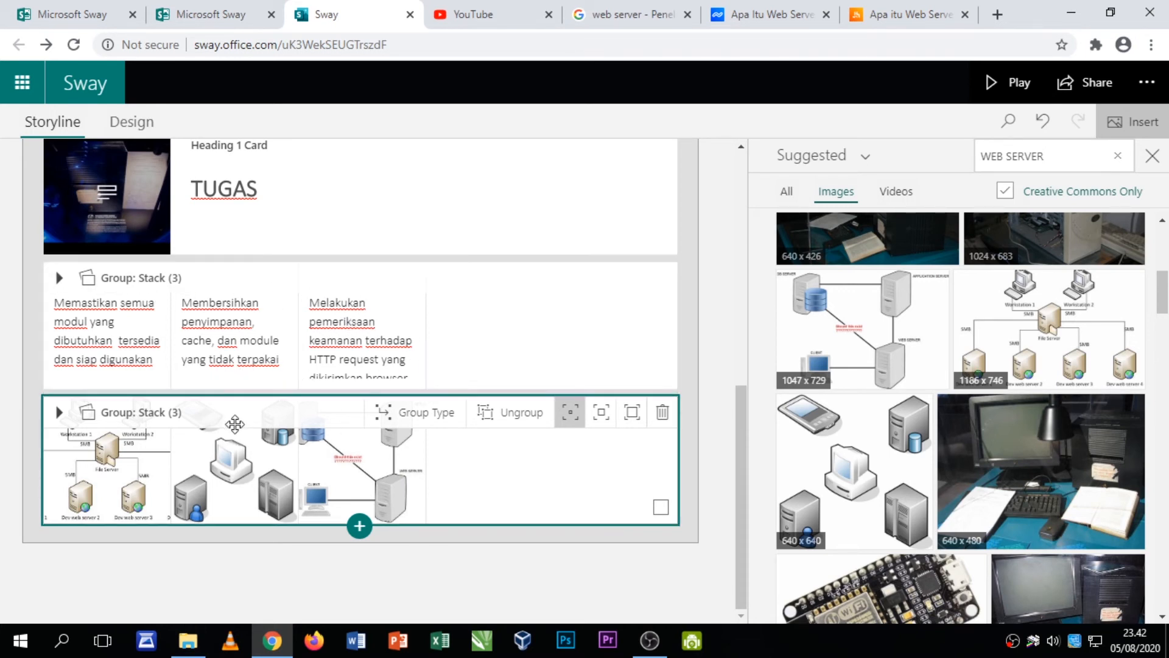
pyautogui.scroll(5, 409, 447)
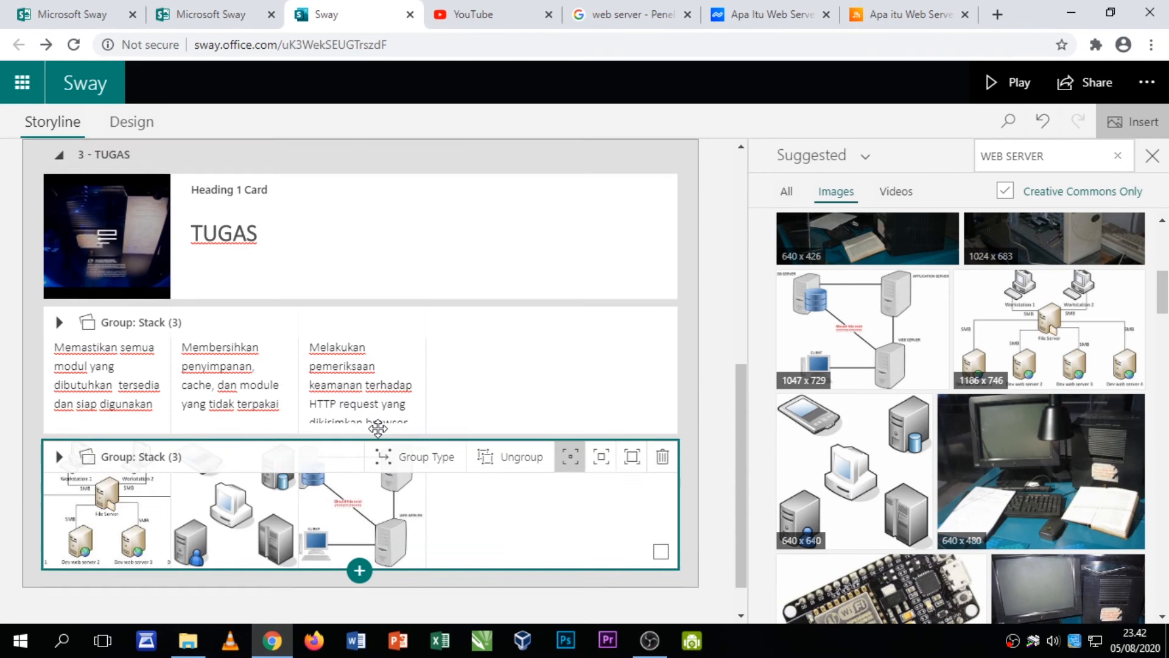
pyautogui.click(1152, 156)
pyautogui.scroll(10, 584, 344)
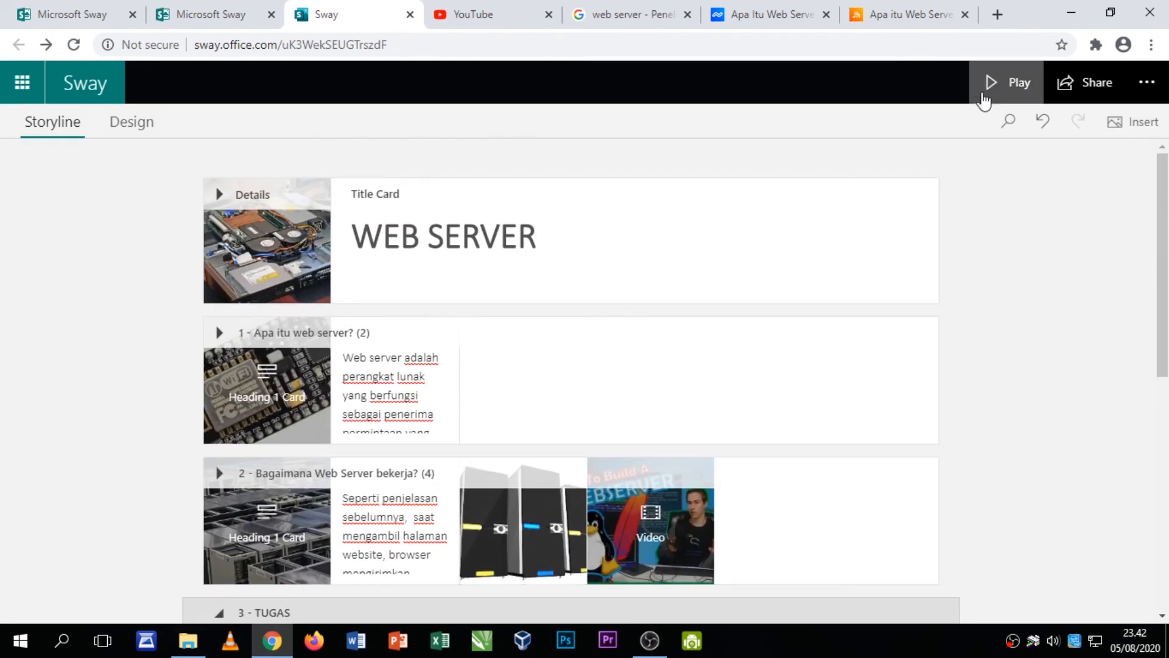
pyautogui.click(992, 88)
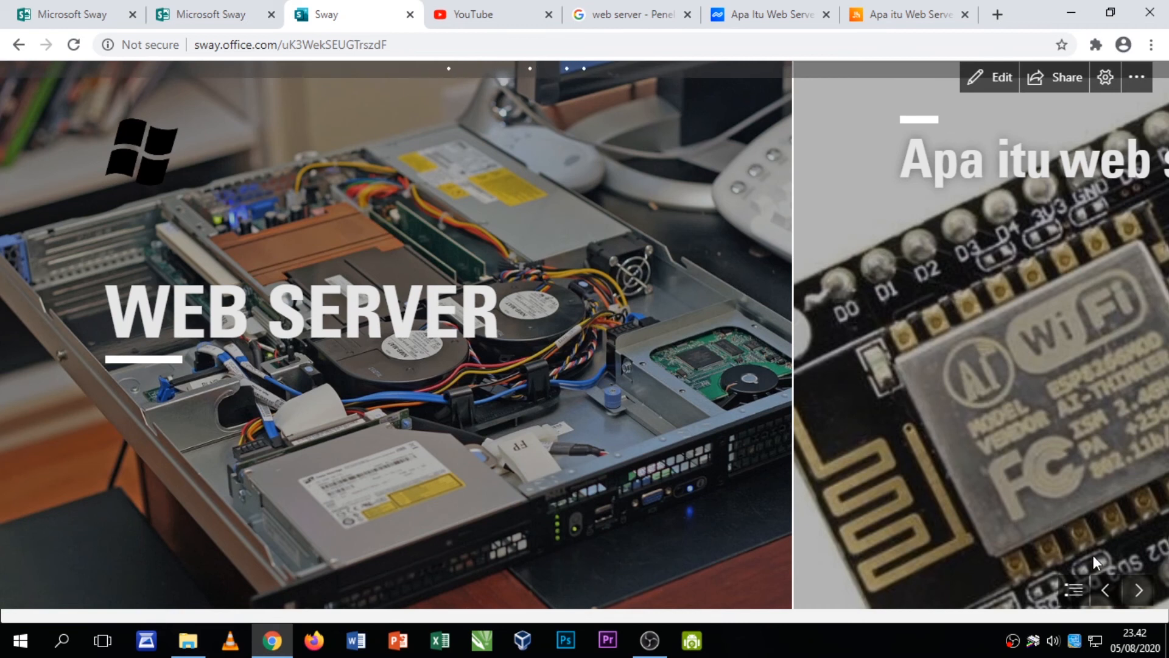
pyautogui.click(1136, 590)
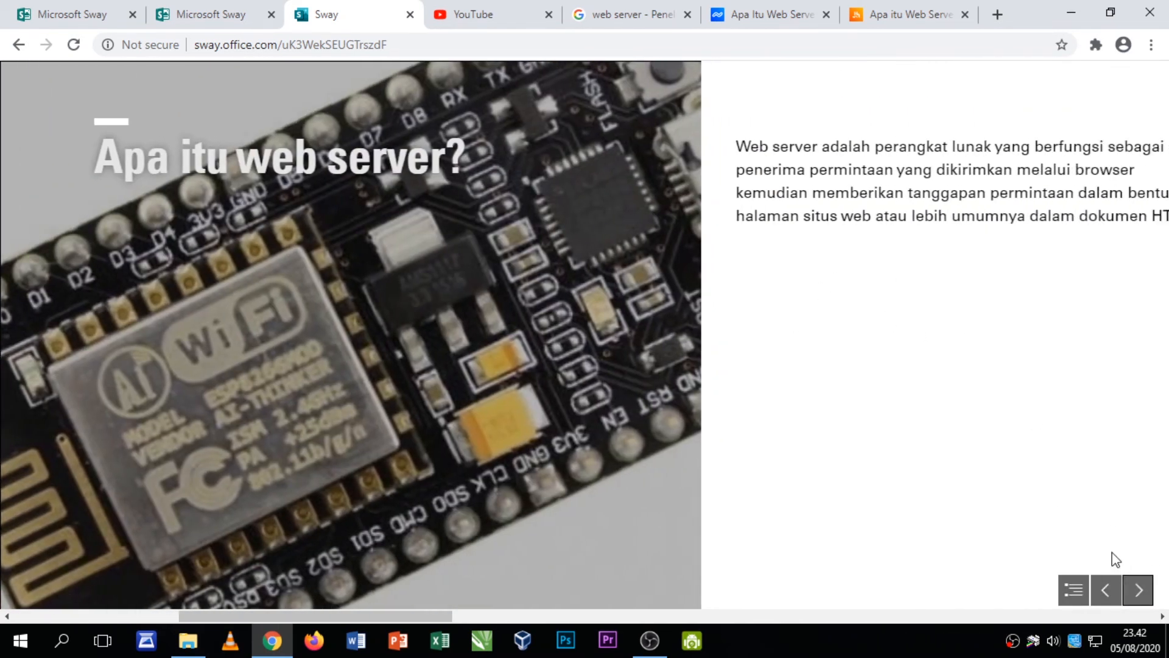
pyautogui.scroll(-1, 1121, 559)
pyautogui.click(1138, 591)
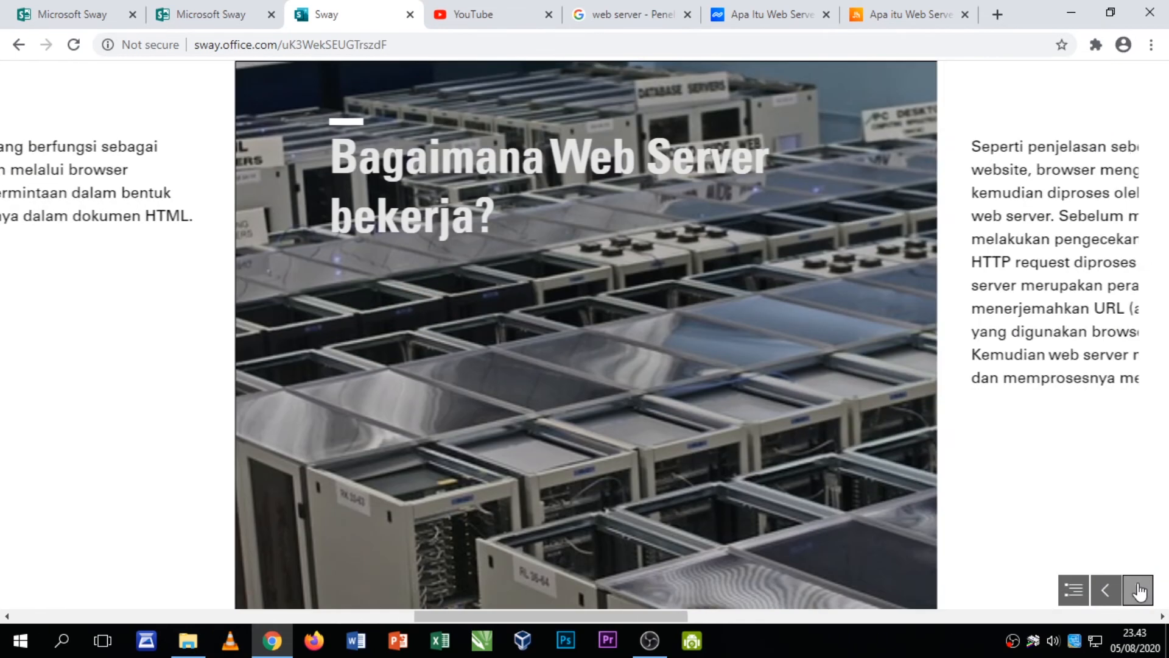
pyautogui.click(1136, 589)
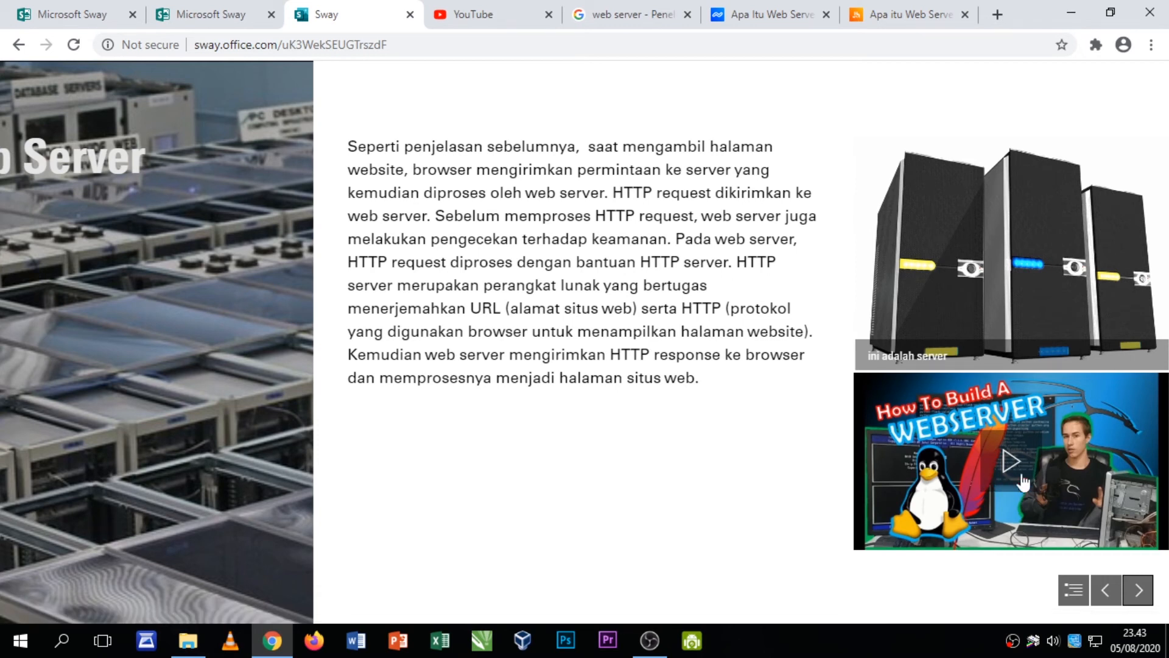
pyautogui.click(1136, 592)
pyautogui.click(1136, 592)
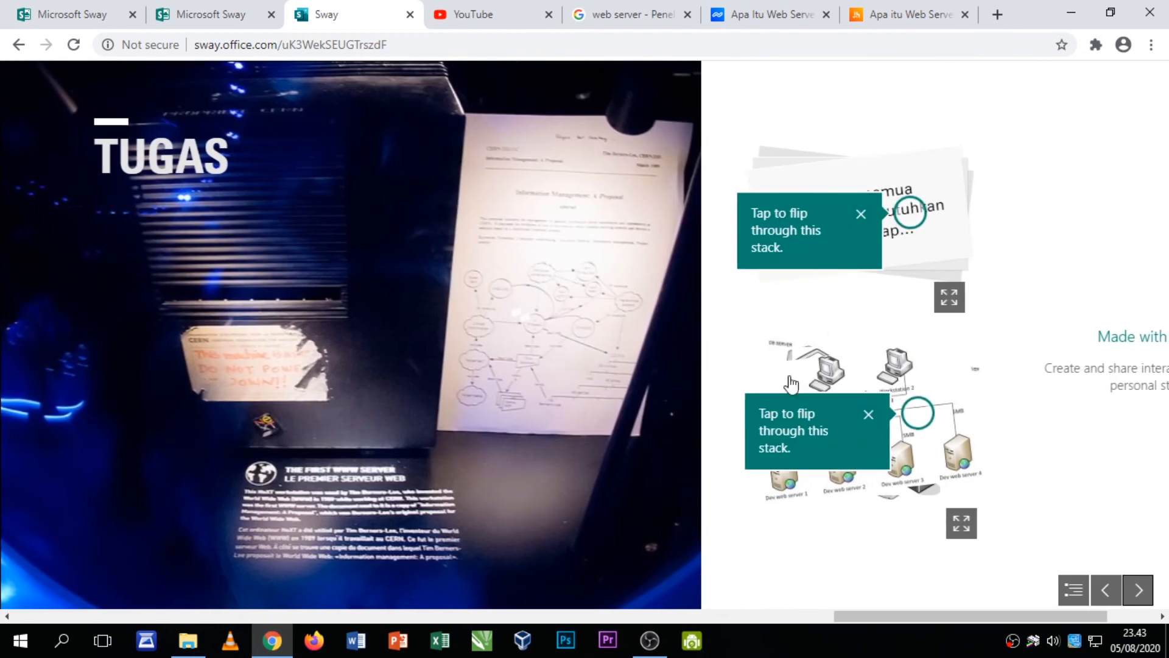
# - Dismiss the stack hint and flip through the text cards of the TUGAS text stack
pyautogui.click(860, 214)
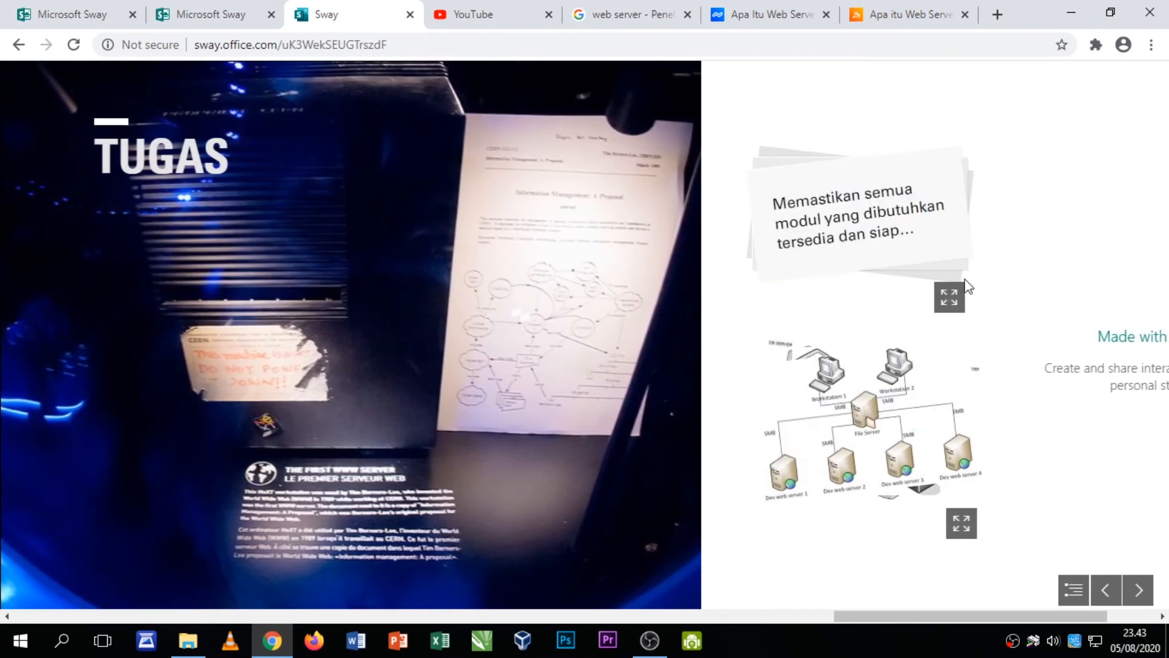
pyautogui.click(856, 220)
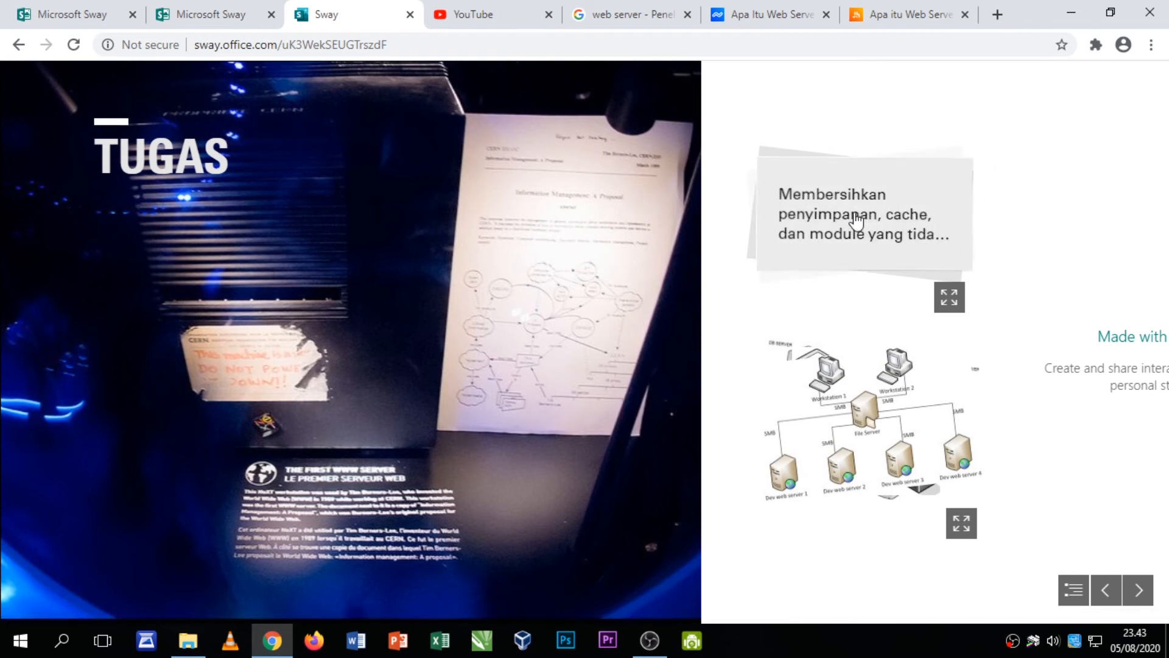
pyautogui.click(857, 219)
pyautogui.click(857, 220)
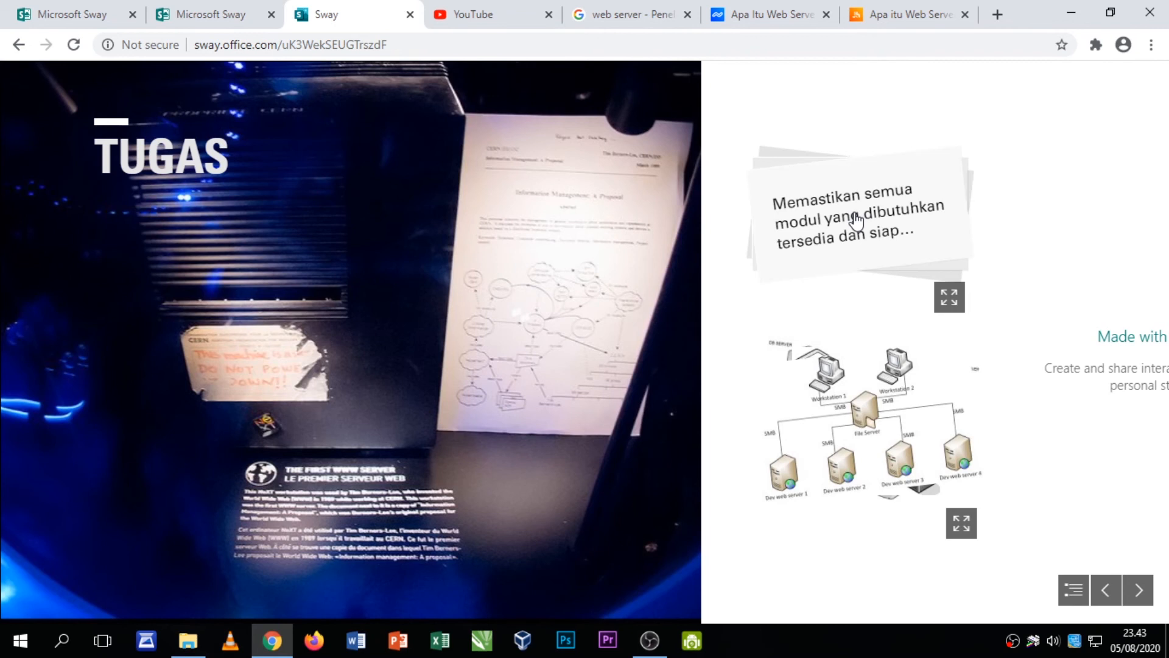
pyautogui.click(857, 219)
# - Flip through the TUGAS image stack, and browse its server diagrams in the enlarged view before returning to the presentation
pyautogui.click(871, 420)
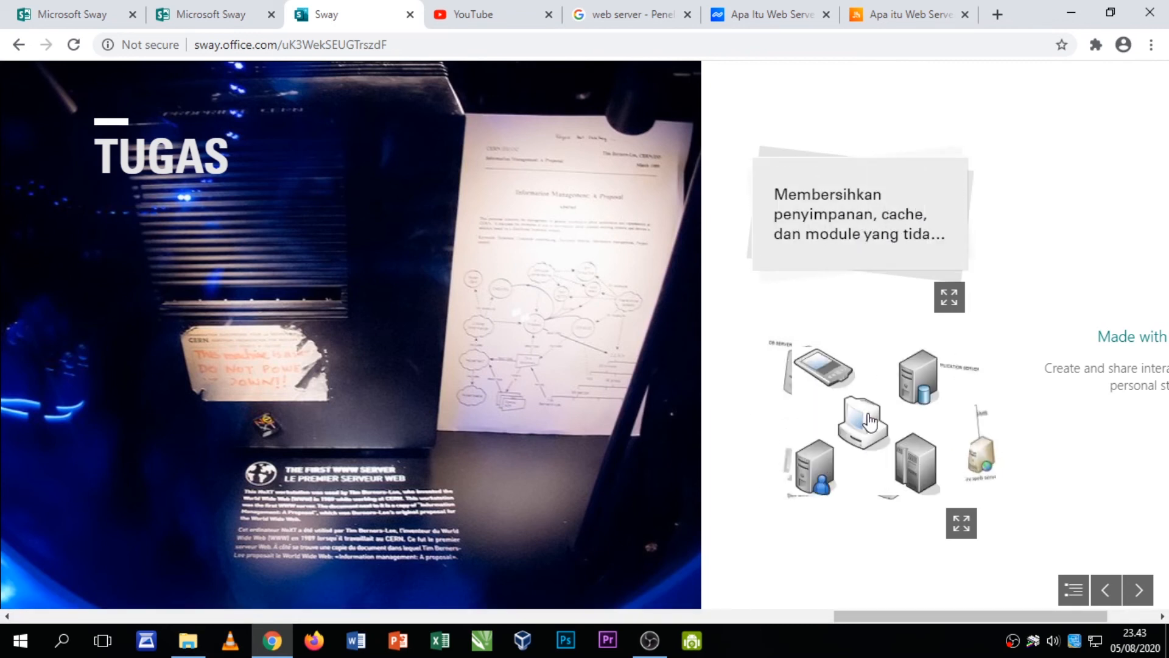
pyautogui.click(870, 421)
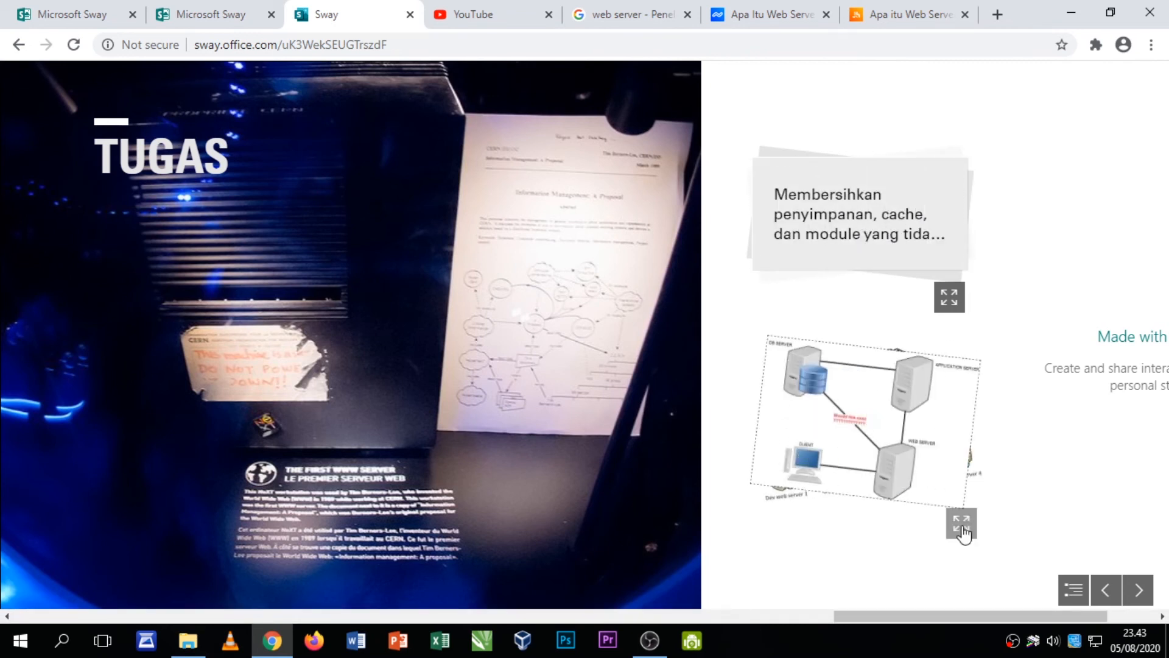
pyautogui.click(961, 525)
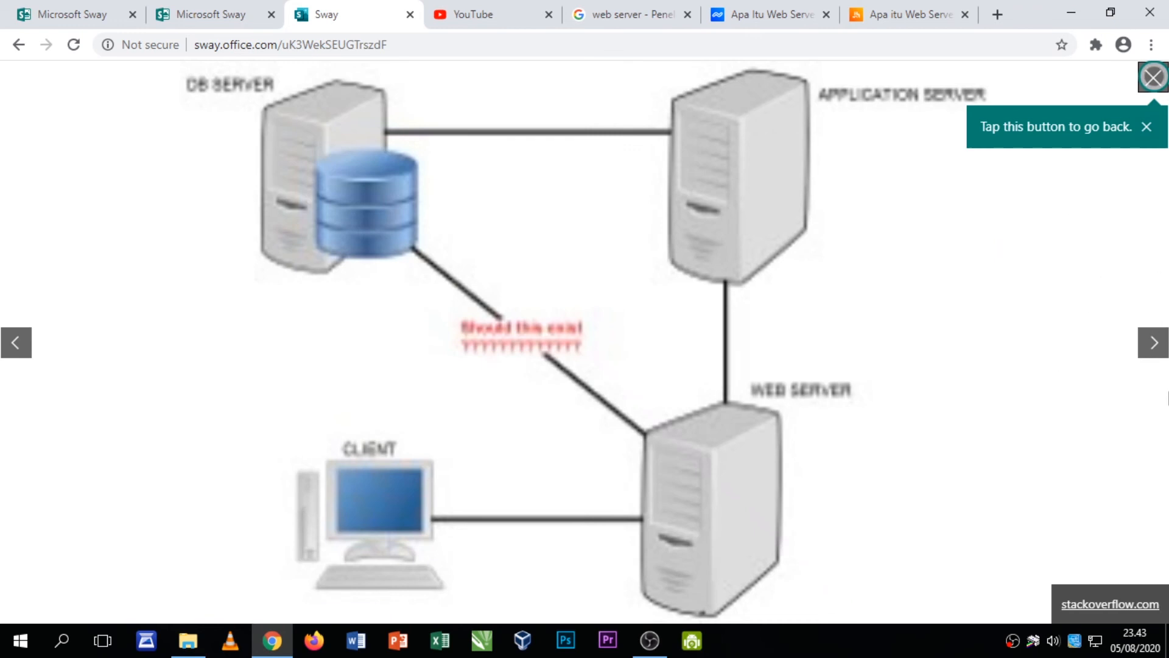
pyautogui.click(1154, 343)
pyautogui.click(1153, 342)
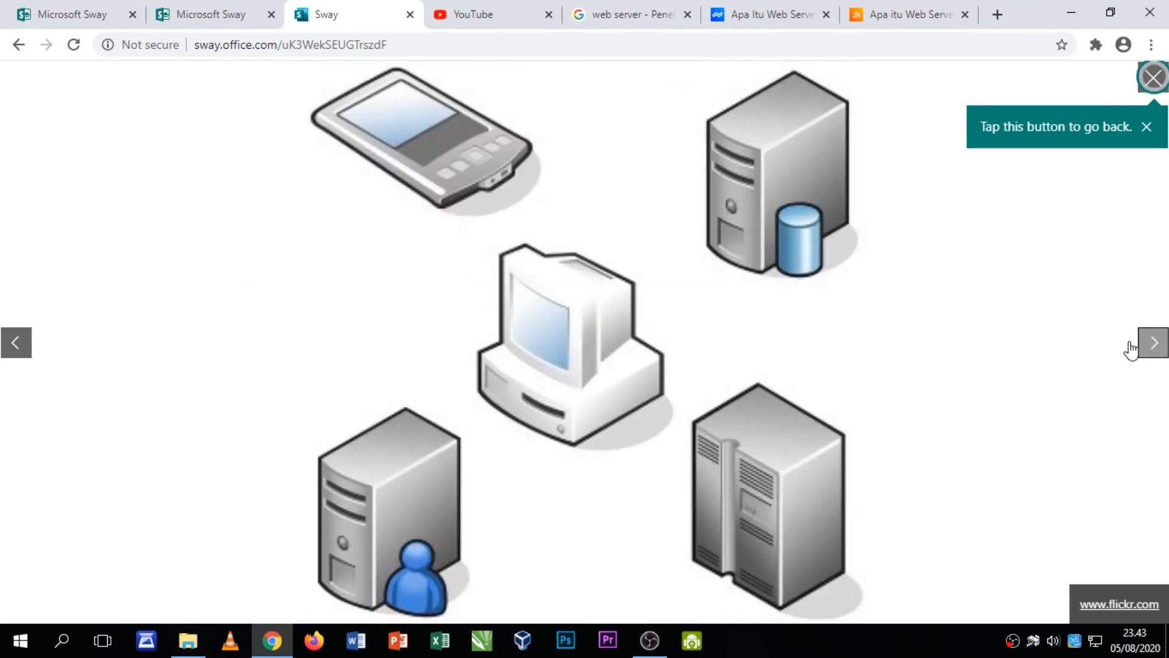
pyautogui.click(27, 343)
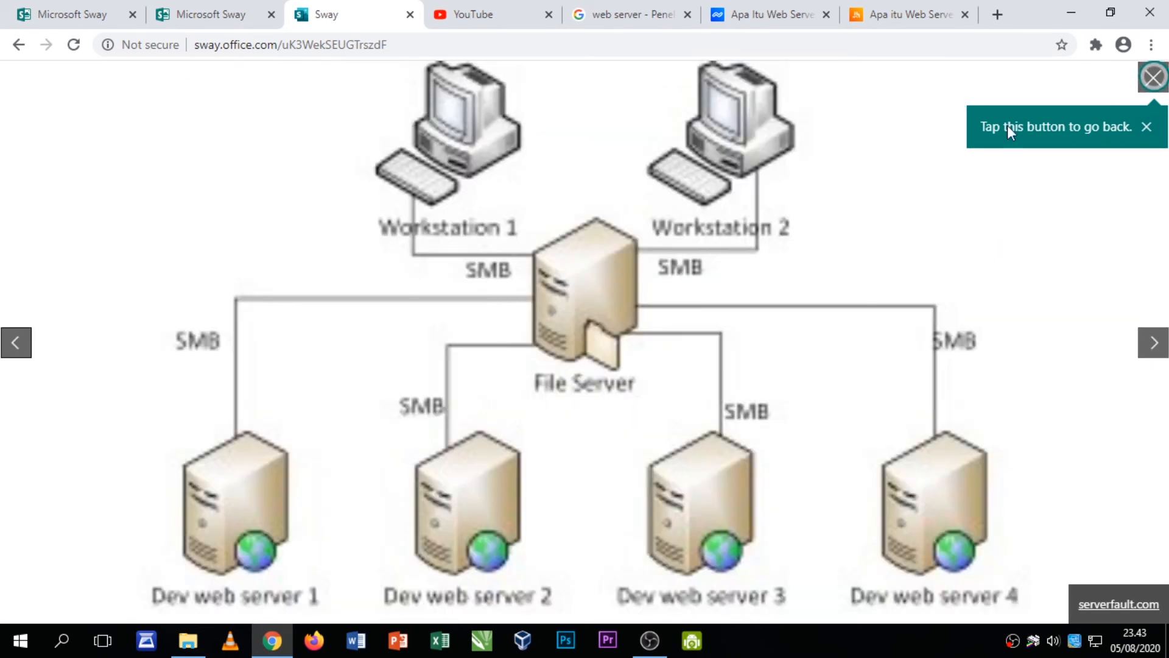
pyautogui.click(1153, 77)
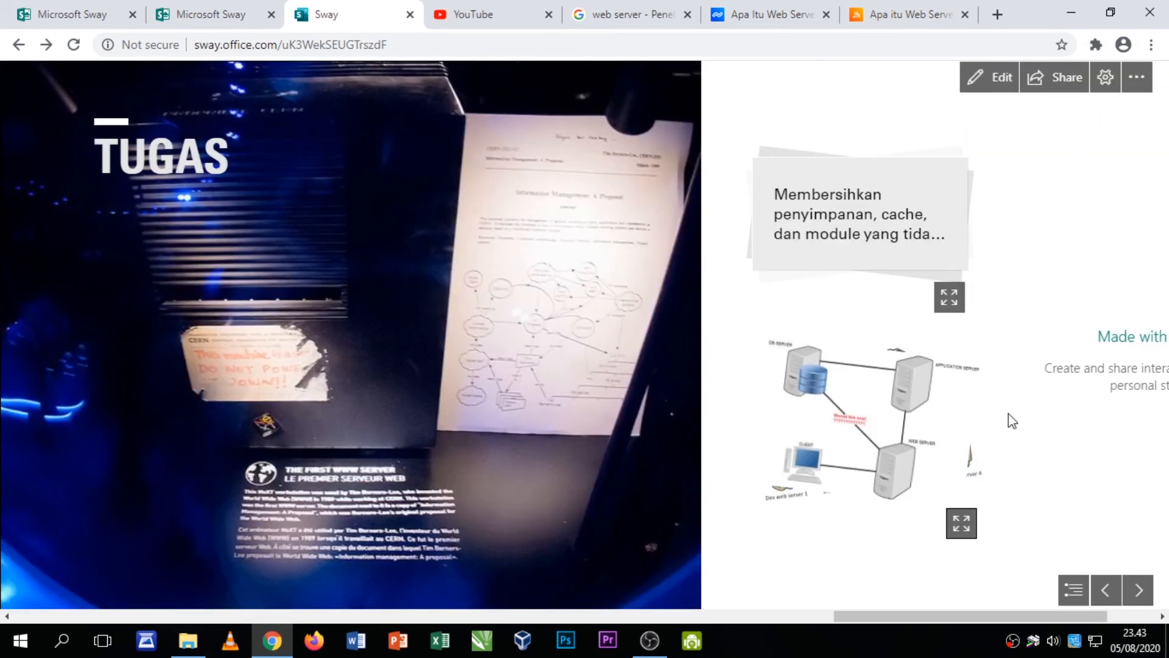
# - View the presentation's section overview, close it, and return to editing the storyline
pyautogui.moveTo(1077, 617)
pyautogui.mouseDown()
pyautogui.moveTo(1127, 616)
pyautogui.moveTo(1031, 613)
pyautogui.moveTo(1082, 612)
pyautogui.mouseUp()
pyautogui.click(1074, 589)
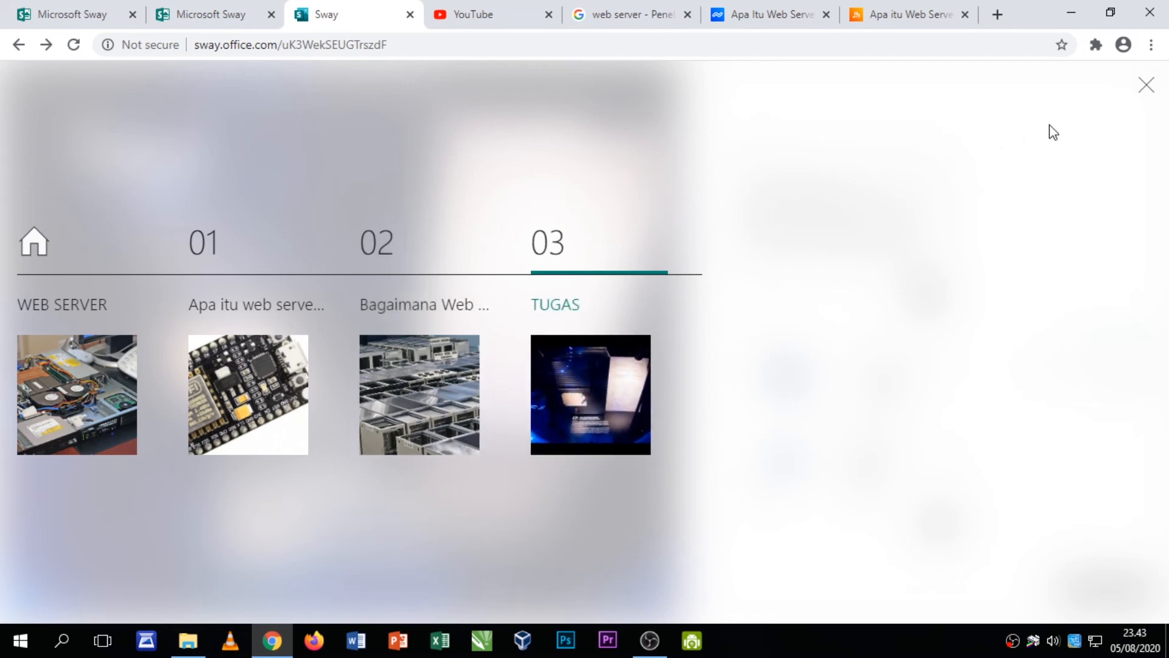
pyautogui.click(1145, 86)
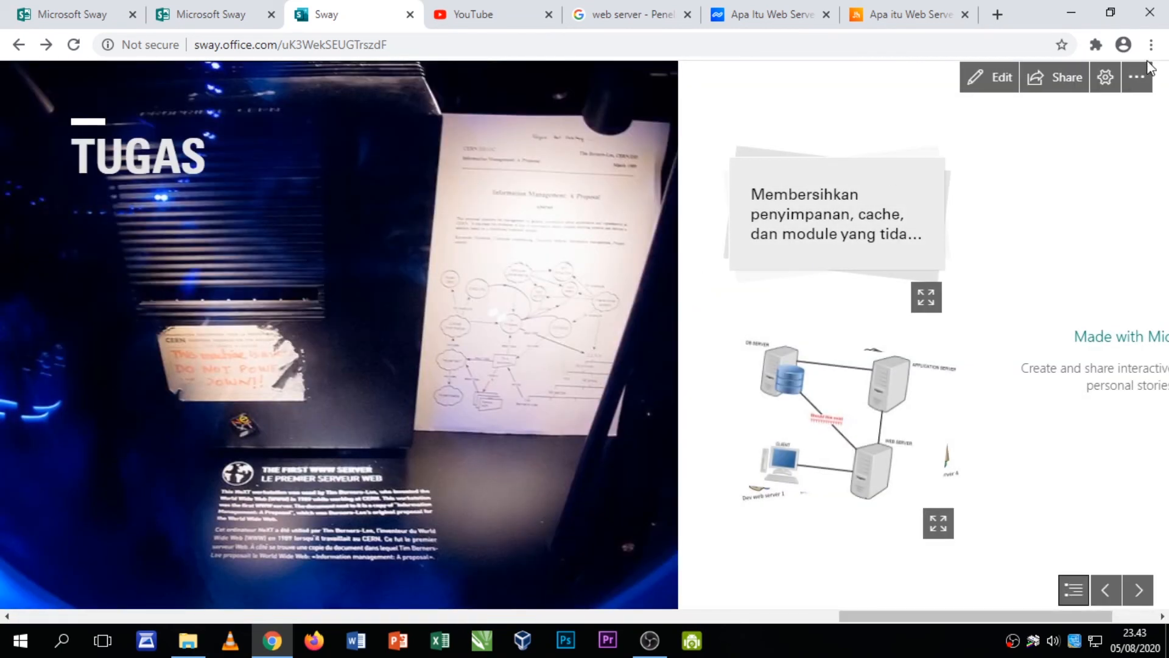
pyautogui.click(998, 78)
pyautogui.scroll(10, 543, 300)
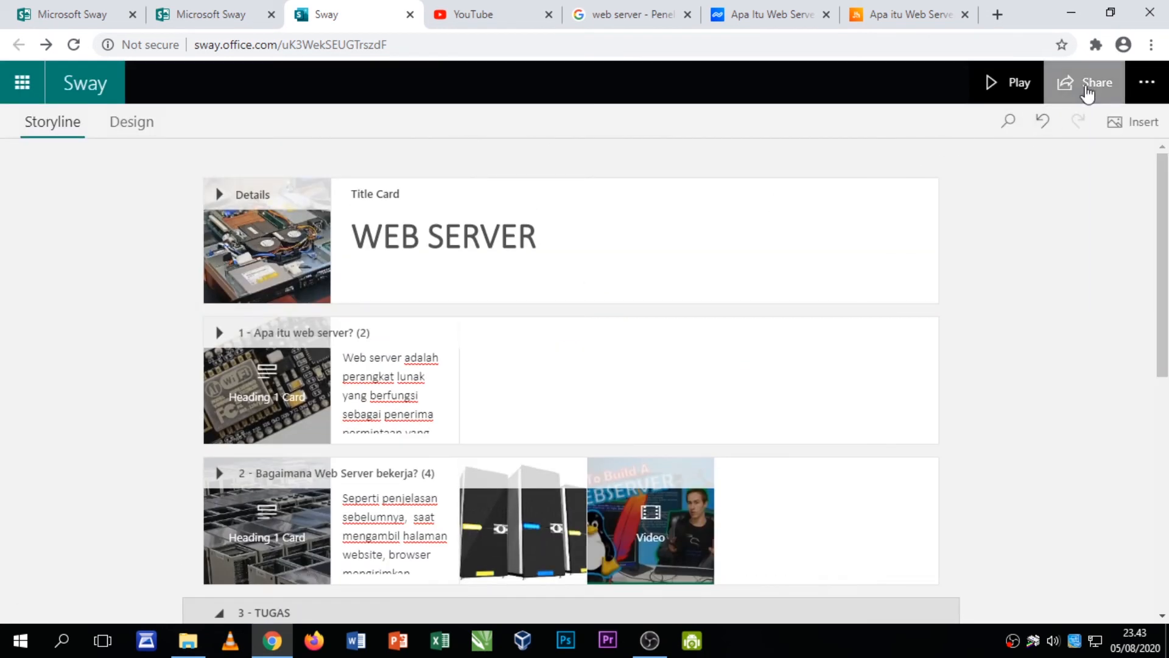
# - Set the Sway's sharing to anyone with a link and select its view link
pyautogui.click(1078, 101)
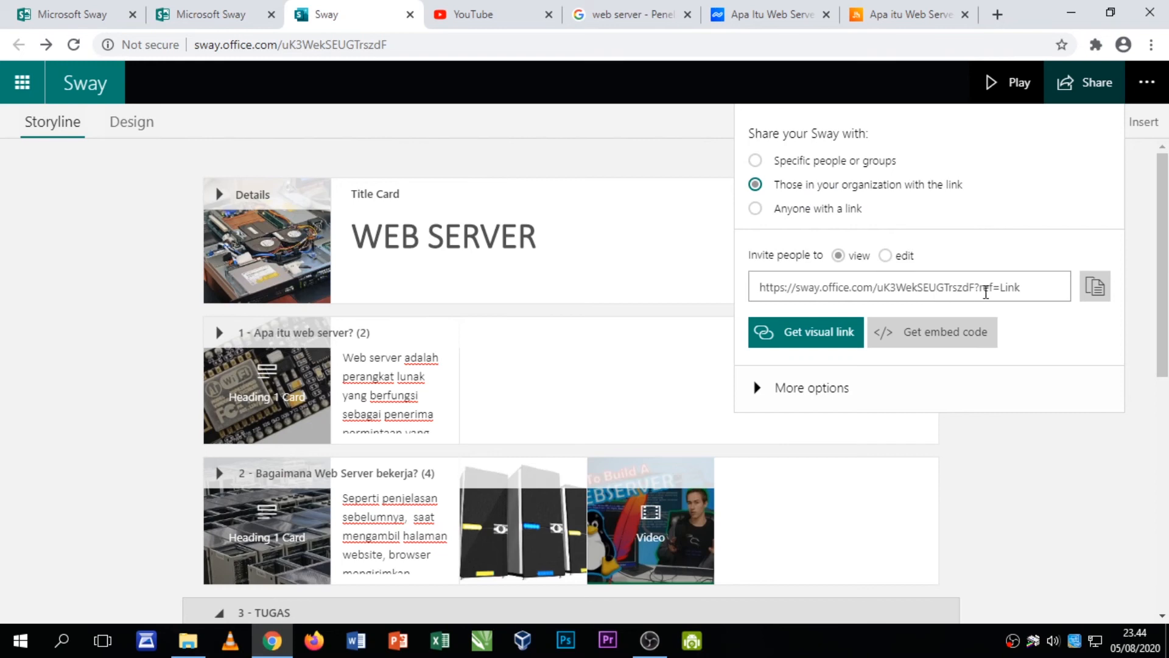
pyautogui.click(1028, 288)
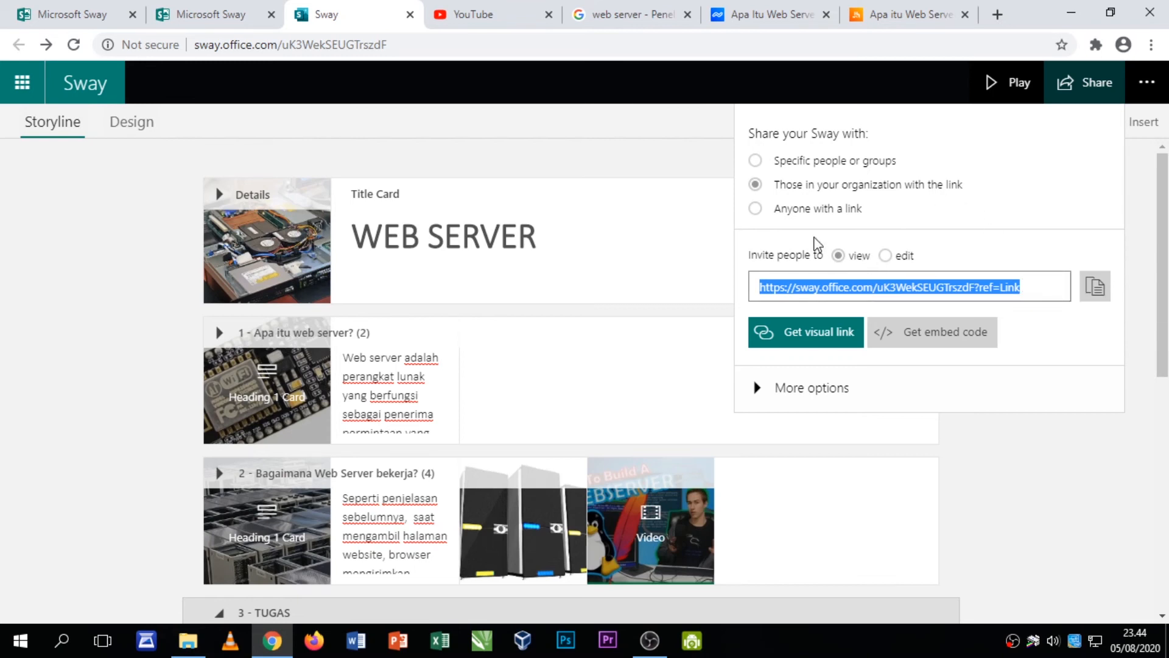
pyautogui.click(756, 161)
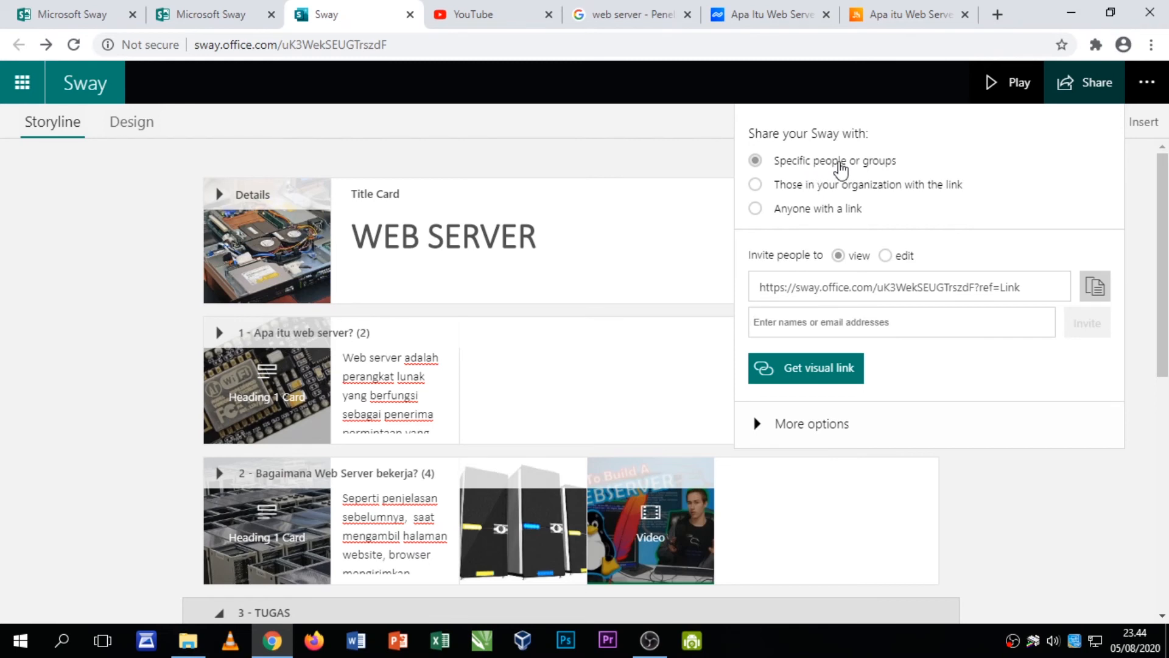
pyautogui.click(792, 212)
pyautogui.moveTo(889, 210); pyautogui.dragTo(782, 213)
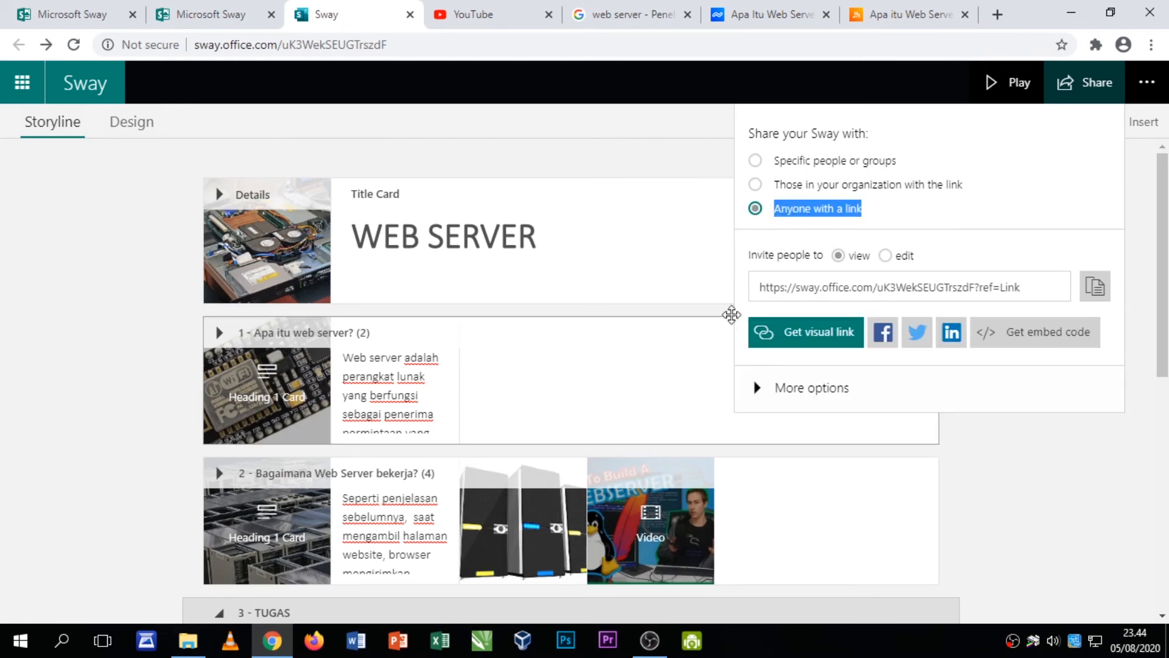
pyautogui.click(950, 291)
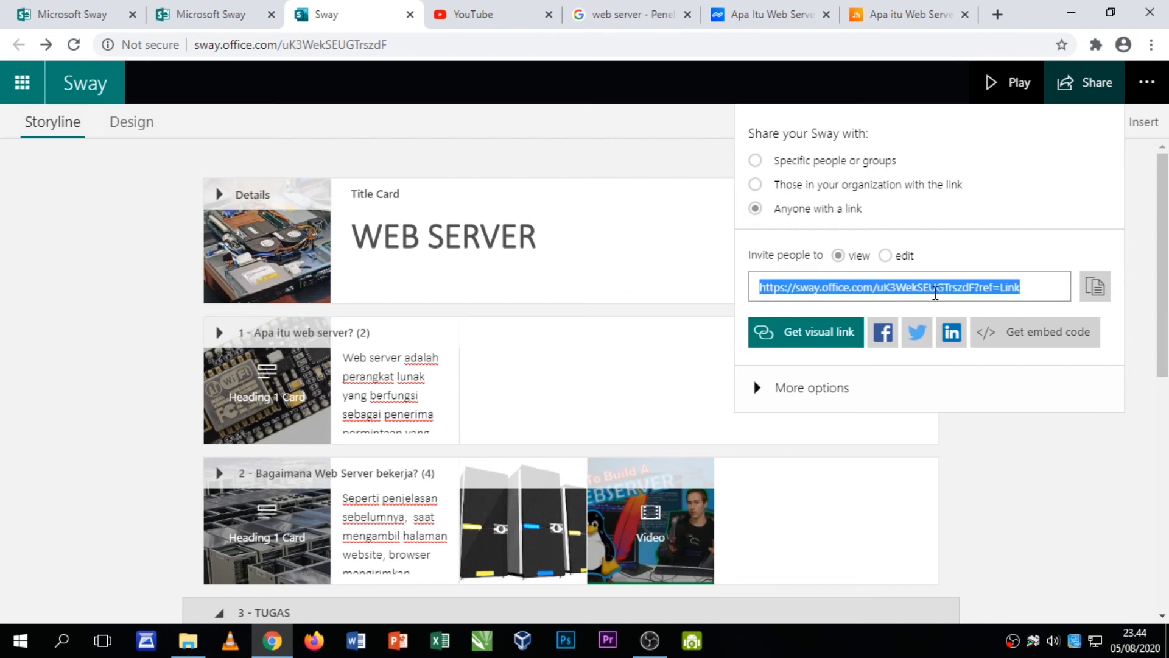
pyautogui.click(831, 390)
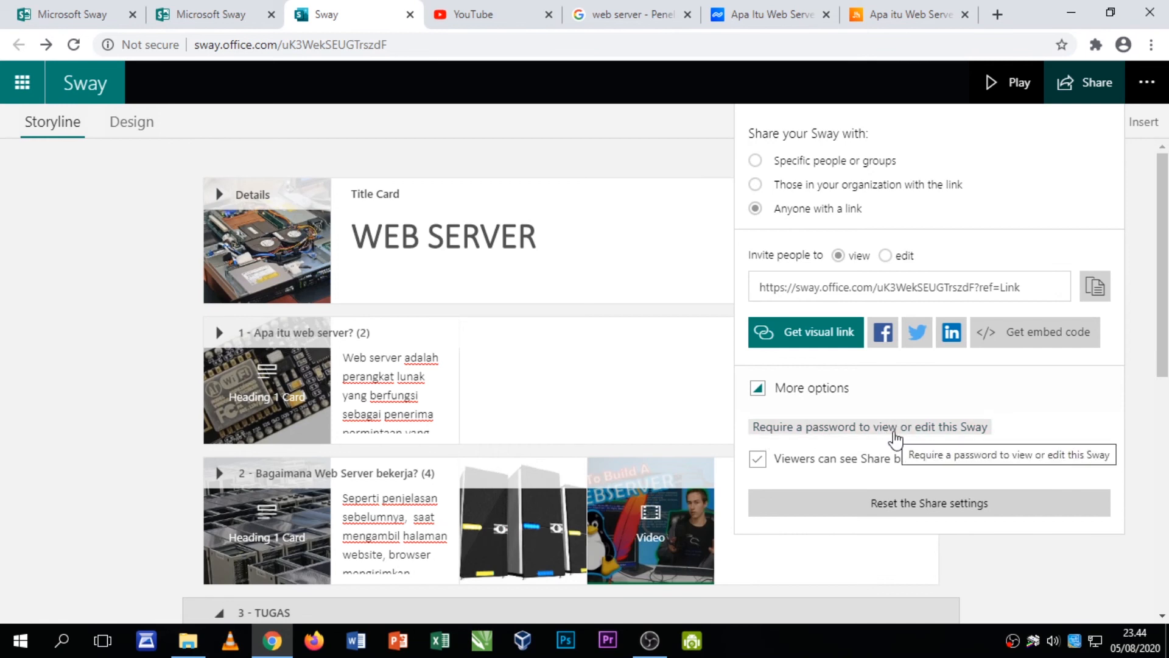
pyautogui.click(892, 429)
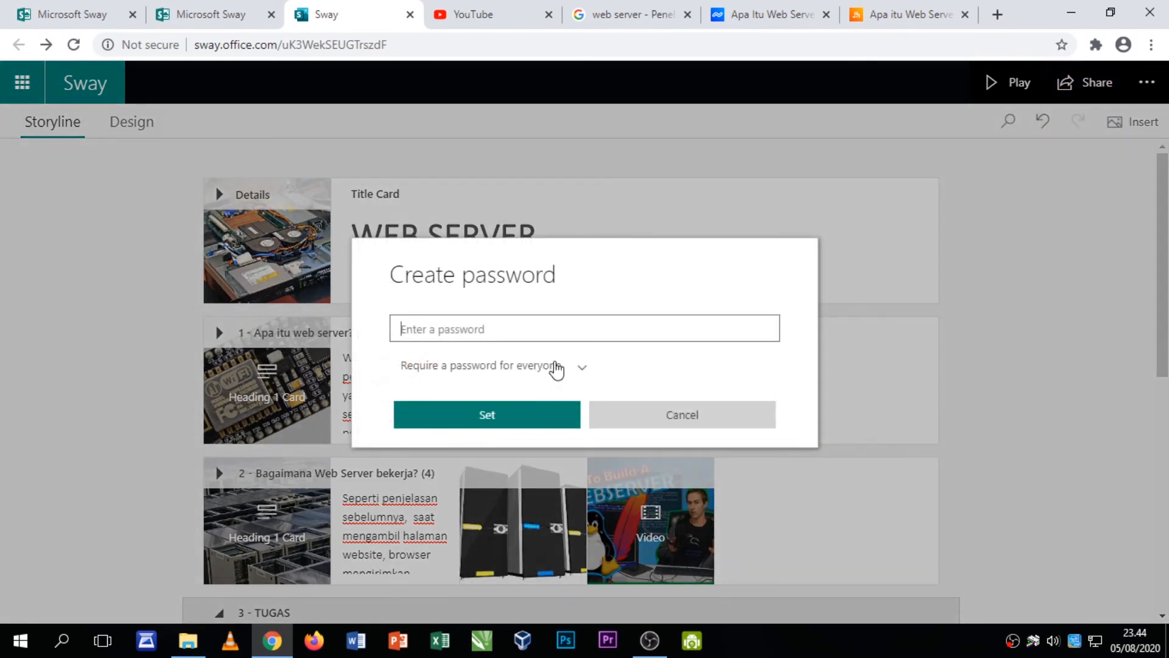
pyautogui.click(700, 415)
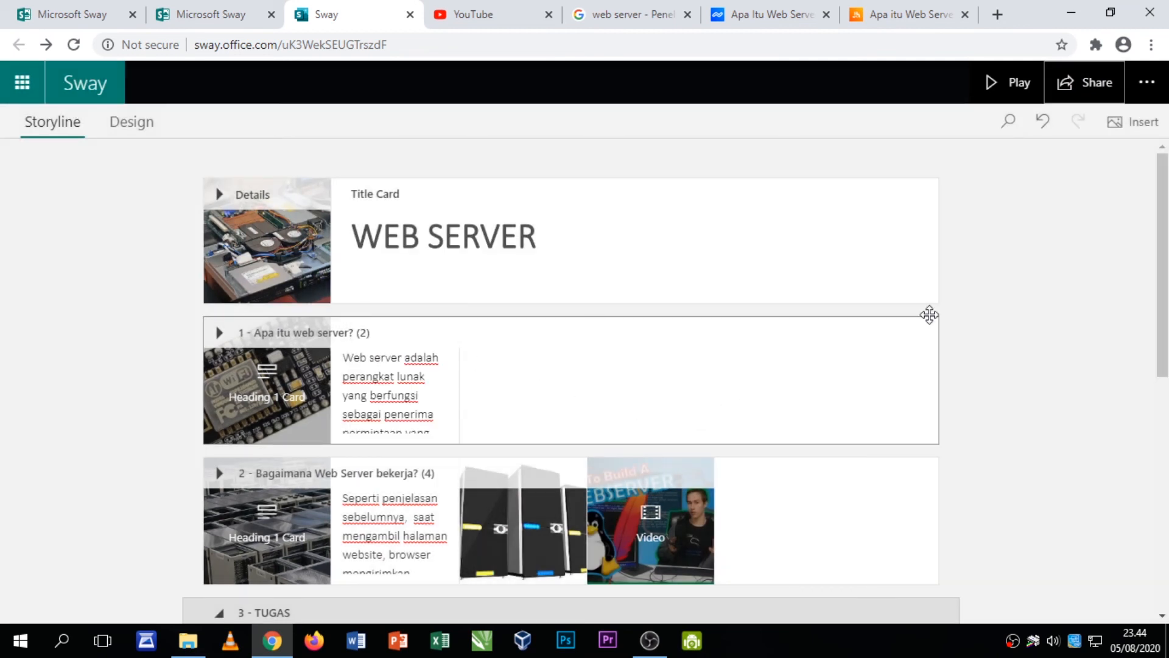
# - Share the Sway with those in the organization with the link, and try to set a short view password required for everyone
pyautogui.click(1117, 86)
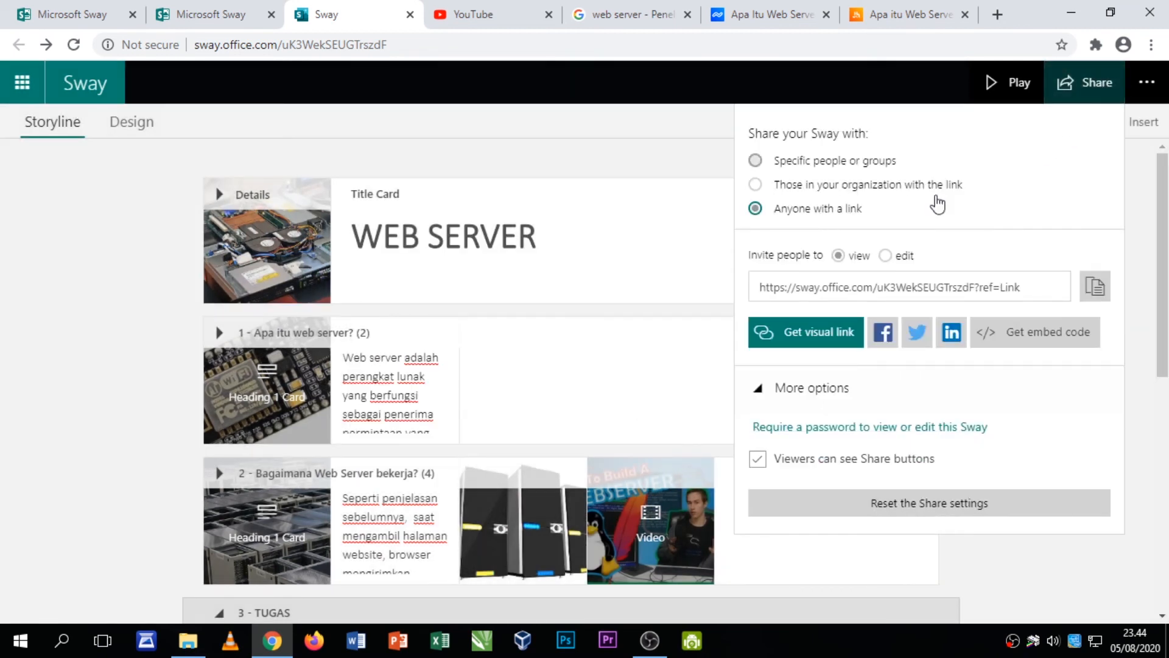
pyautogui.click(825, 189)
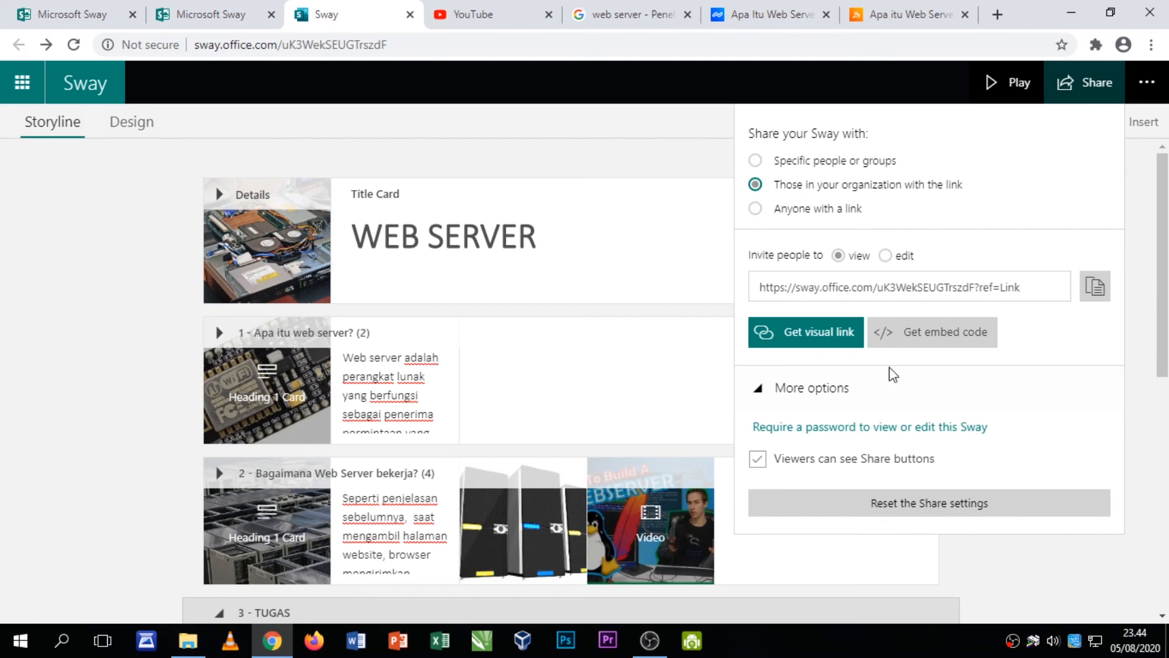
pyautogui.click(830, 427)
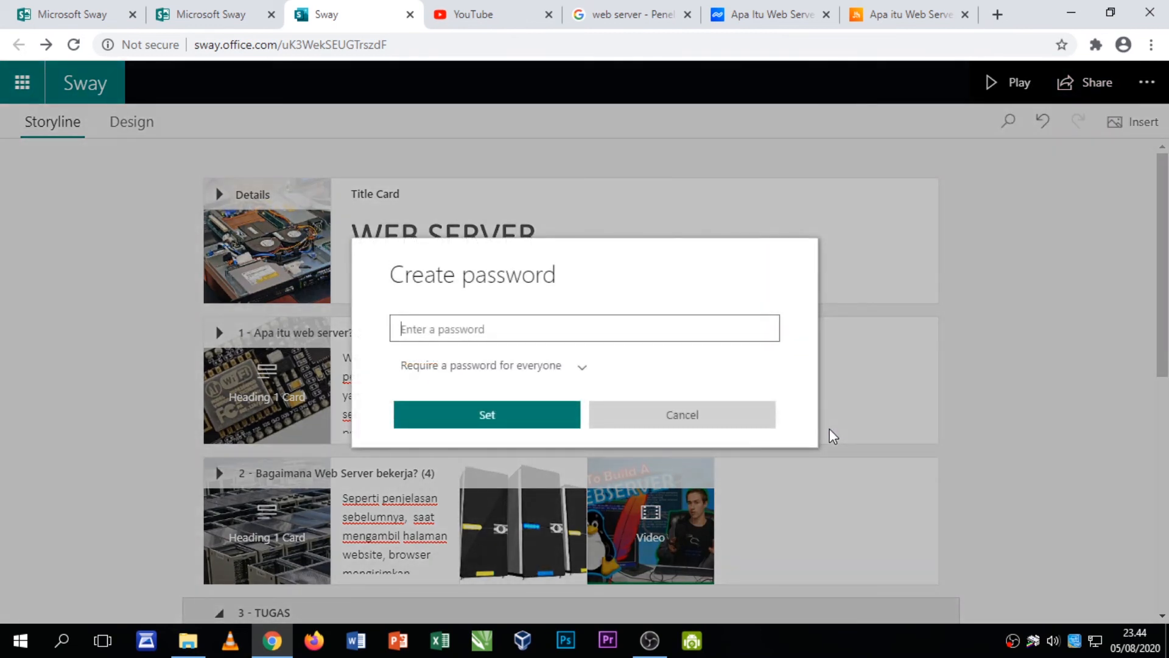
pyautogui.write('a')
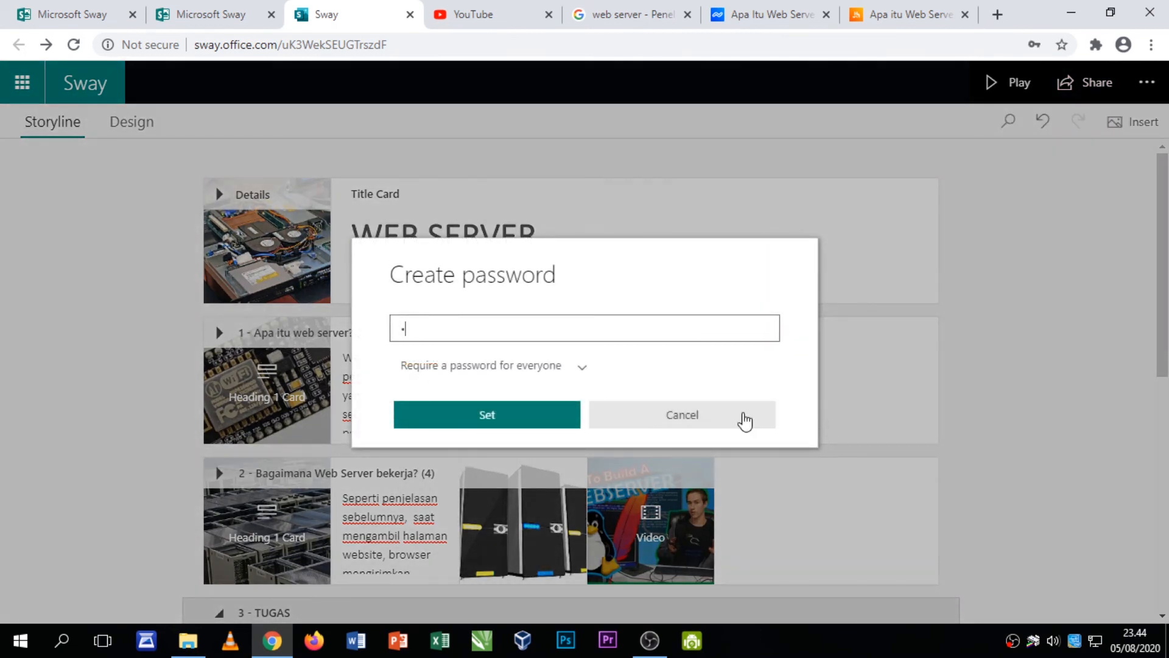
pyautogui.click(576, 368)
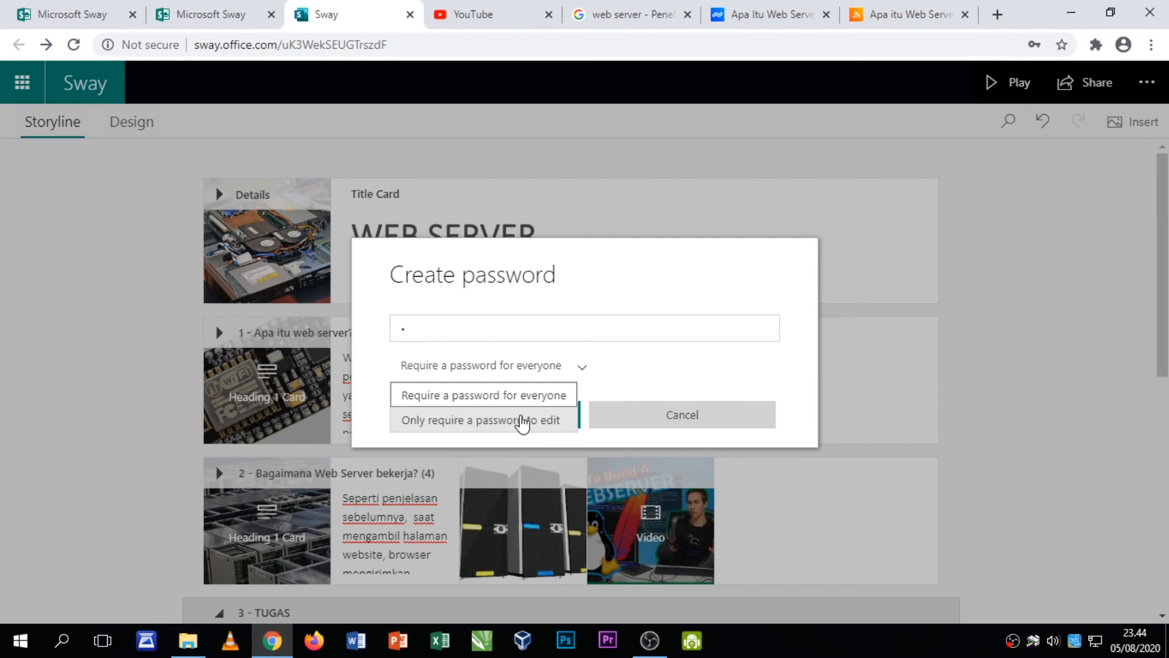
pyautogui.click(520, 396)
pyautogui.click(510, 429)
# - Try to set a longer Sway password required for everyone, and highlight the password strength requirements
pyautogui.click(494, 332)
pyautogui.write('•')
pyautogui.press('BackSpace')
pyautogui.write('••')
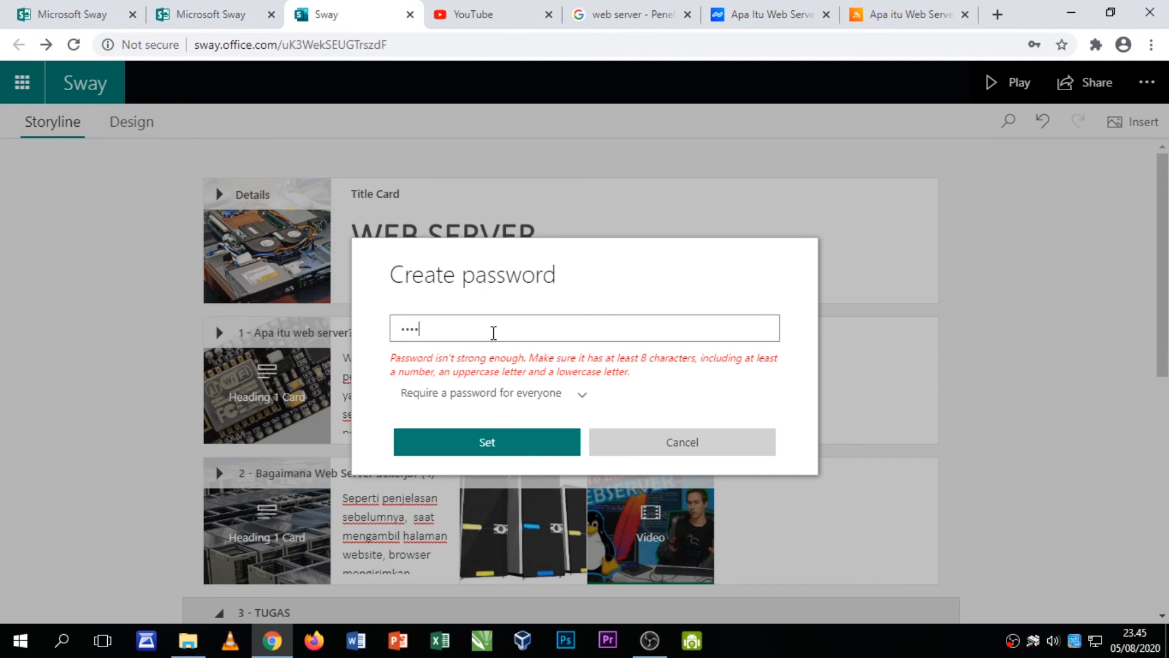
pyautogui.write('••••••')
pyautogui.click(485, 443)
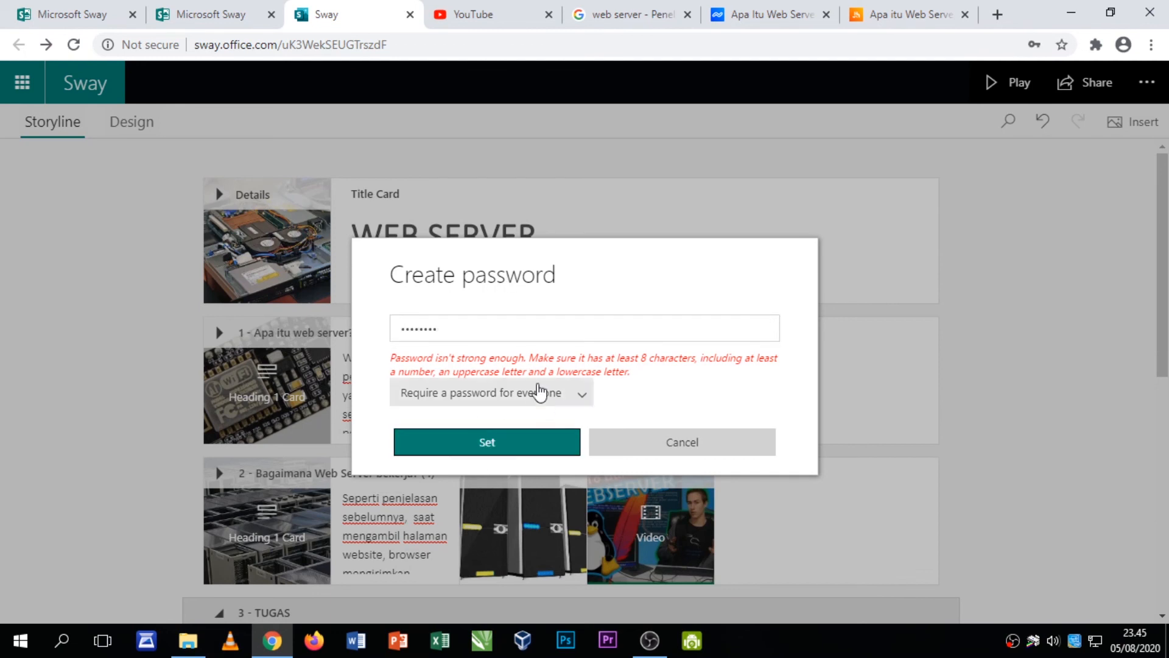
pyautogui.doubleClick(594, 332)
pyautogui.moveTo(660, 378); pyautogui.dragTo(362, 366)
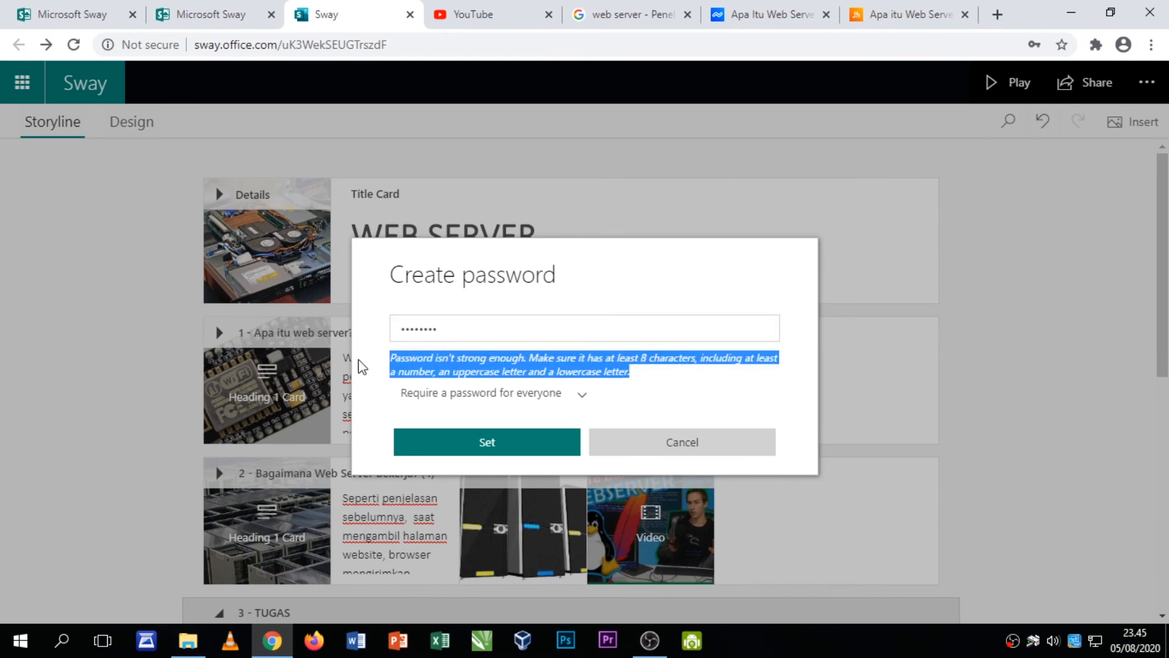
# - Clear the entered password and cancel its creation, and decline the browser's offer to save the password
pyautogui.doubleClick(472, 326)
pyautogui.moveTo(473, 328); pyautogui.dragTo(412, 331)
pyautogui.press('BackSpace')
pyautogui.press('BackSpace')
pyautogui.press('BackSpace')
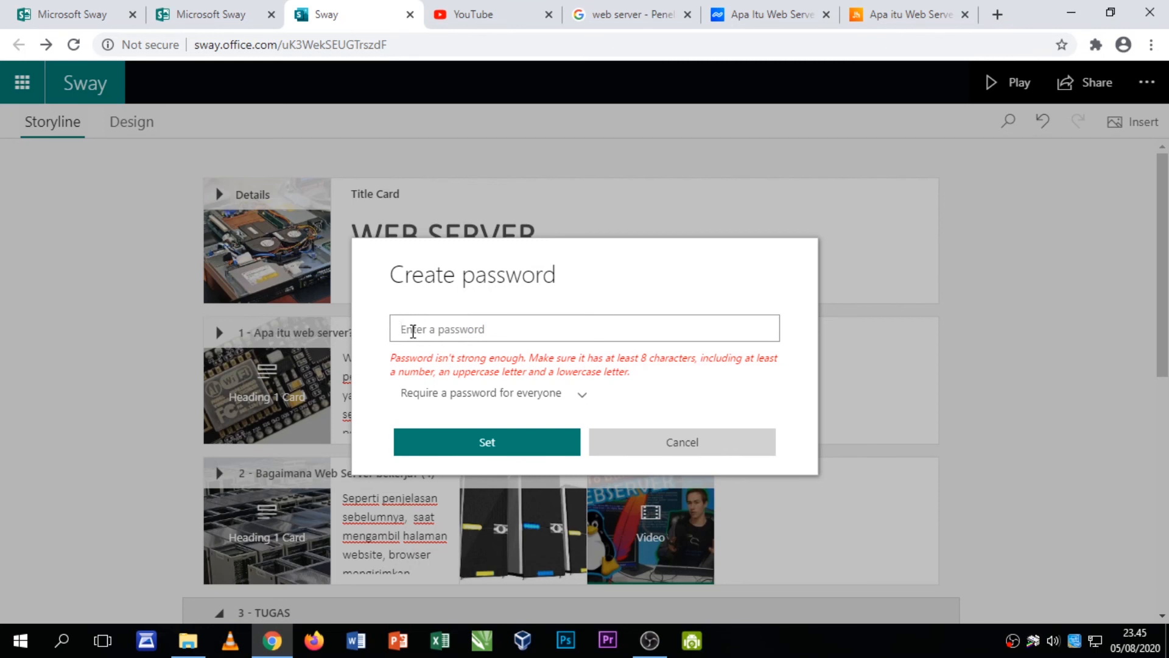
pyautogui.click(709, 452)
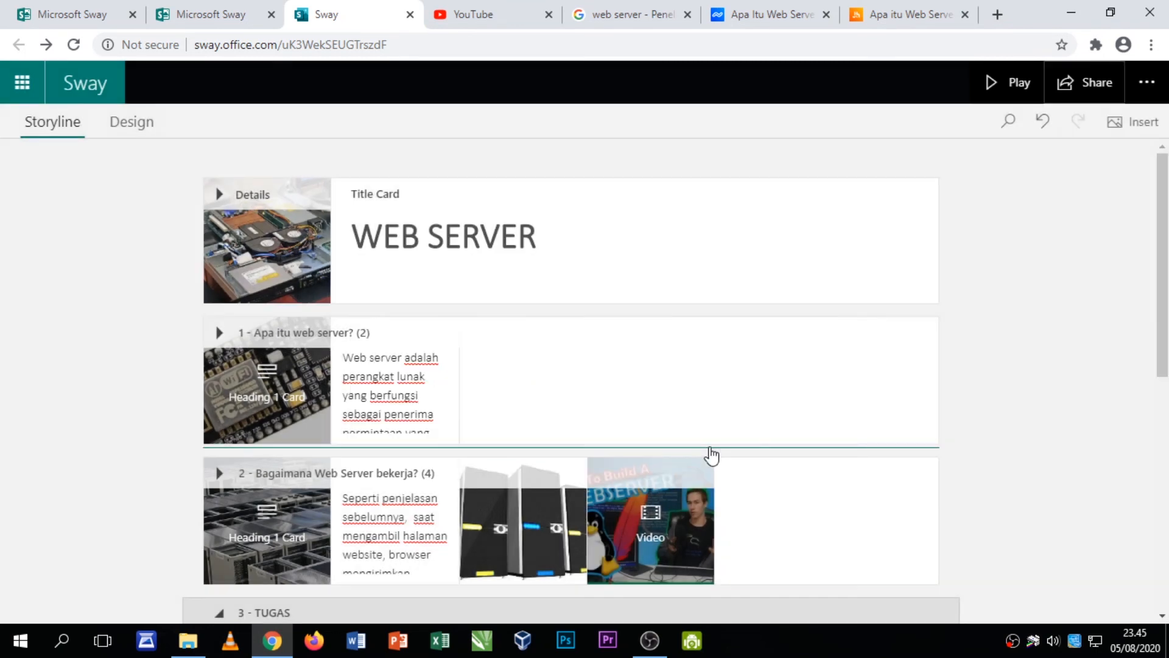
pyautogui.moveTo(1164, 182); pyautogui.dragTo(1164, 223)
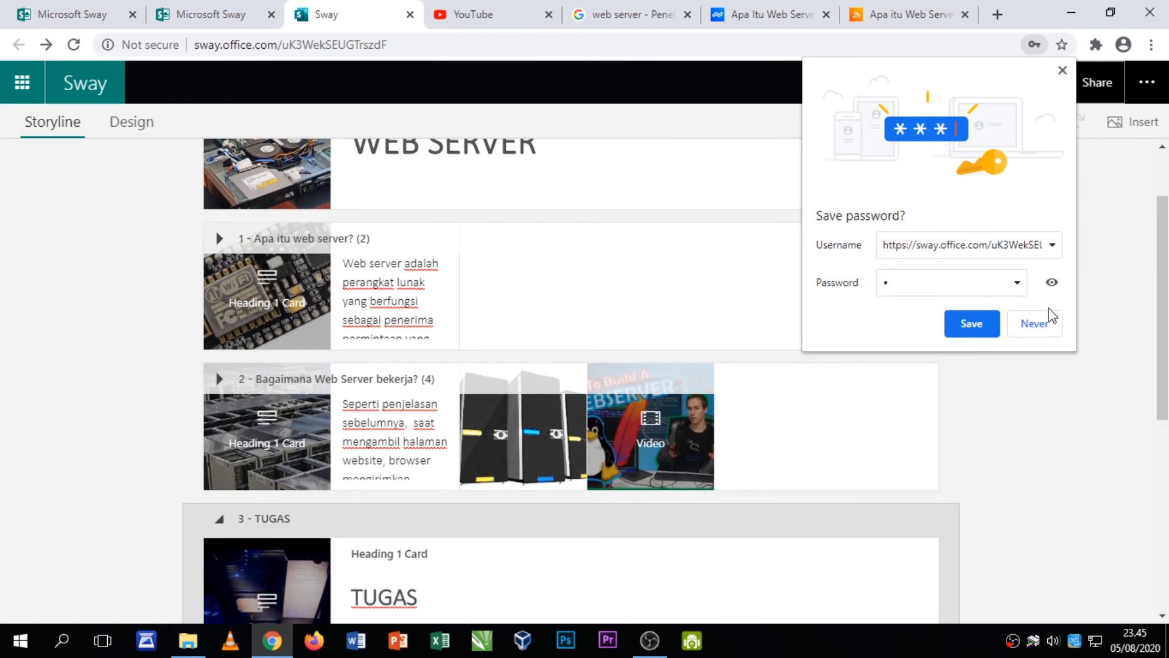
pyautogui.click(1036, 323)
pyautogui.moveTo(1164, 264); pyautogui.dragTo(1168, 236)
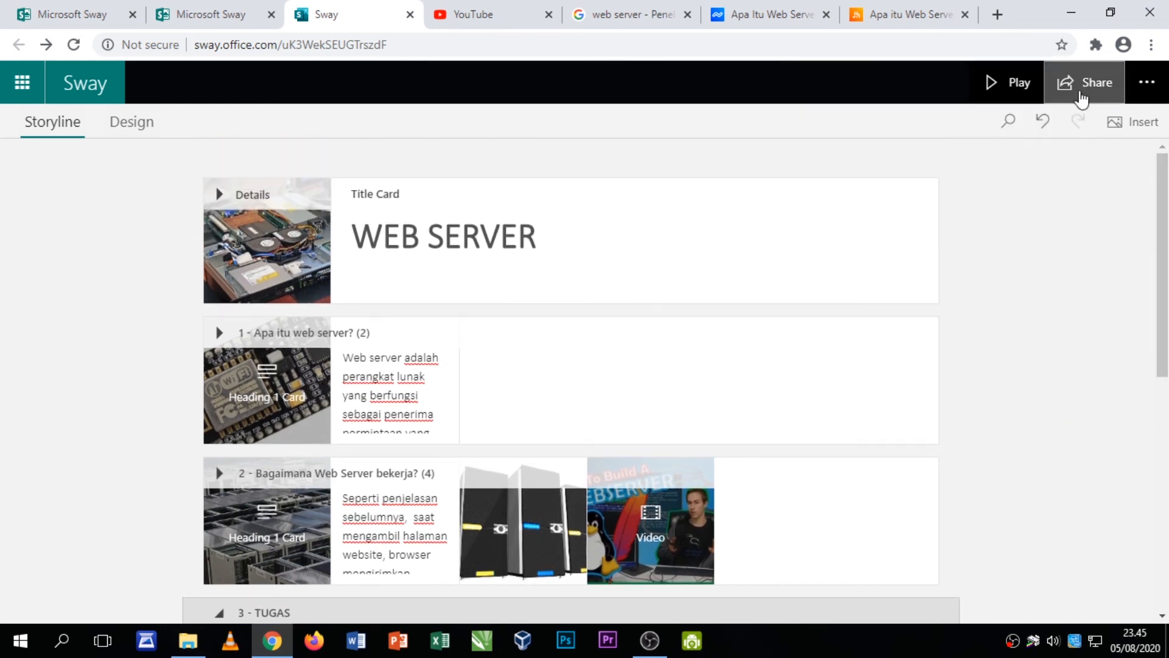
# - Copy the Sway's view link for those in the organization
pyautogui.click(1079, 91)
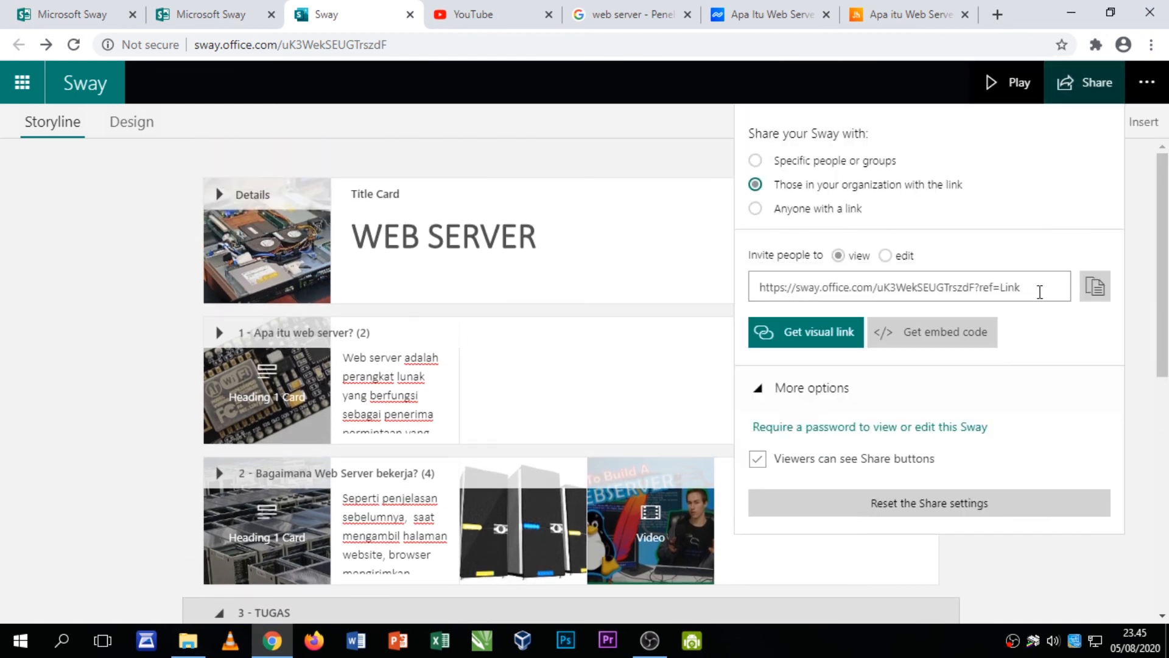
pyautogui.click(1039, 290)
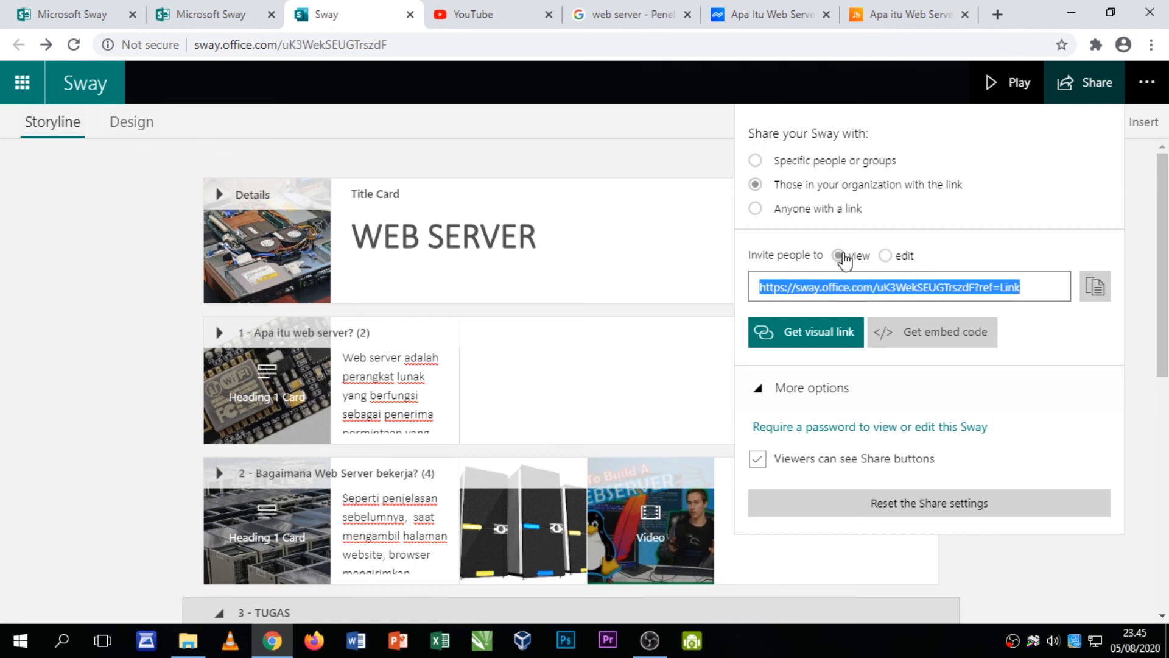
pyautogui.click(886, 256)
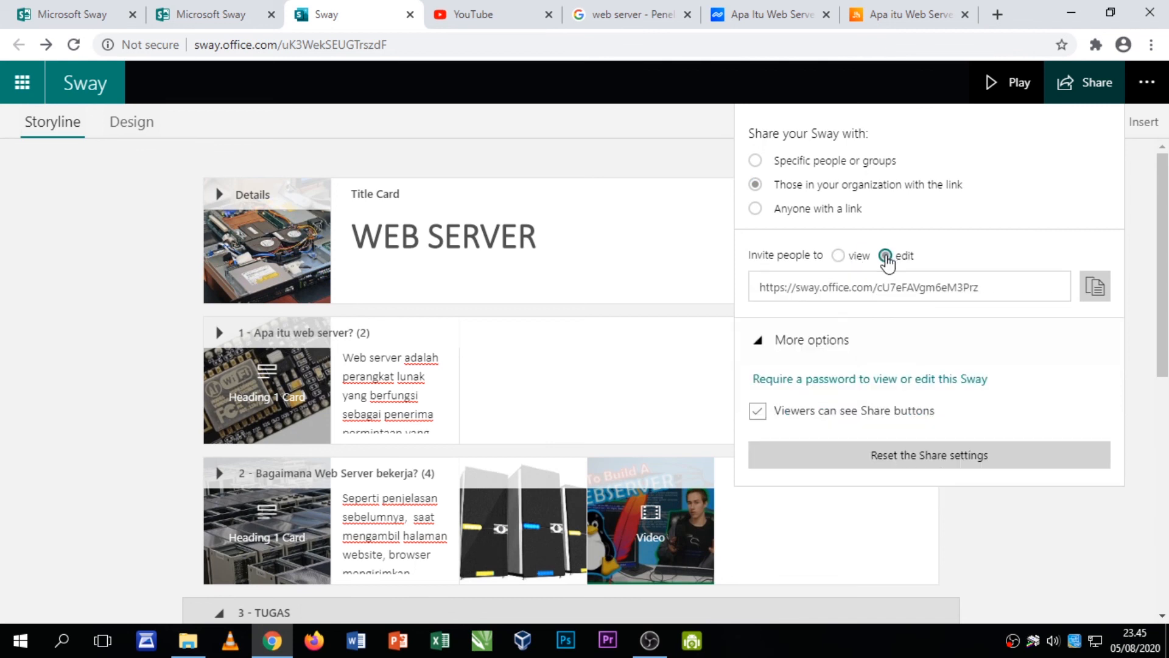
pyautogui.click(838, 256)
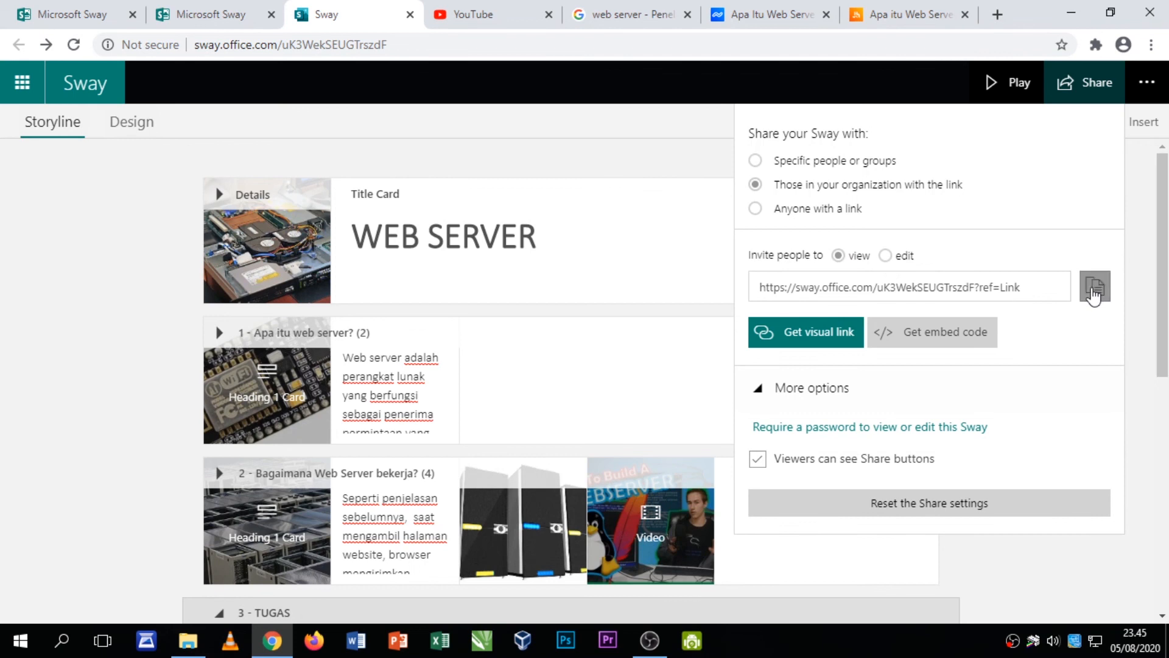
pyautogui.click(1094, 291)
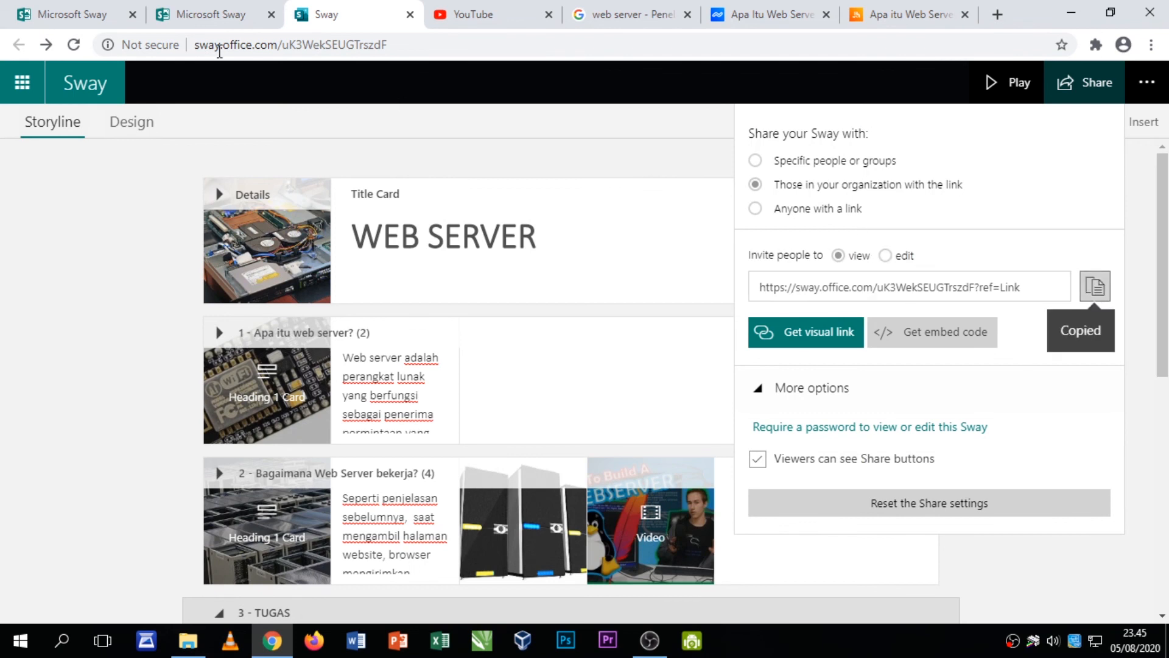
# - Open Microsoft Teams from the Office apps in the first browser tab, and return to the Sway storyline with sharing options closed
pyautogui.click(116, 15)
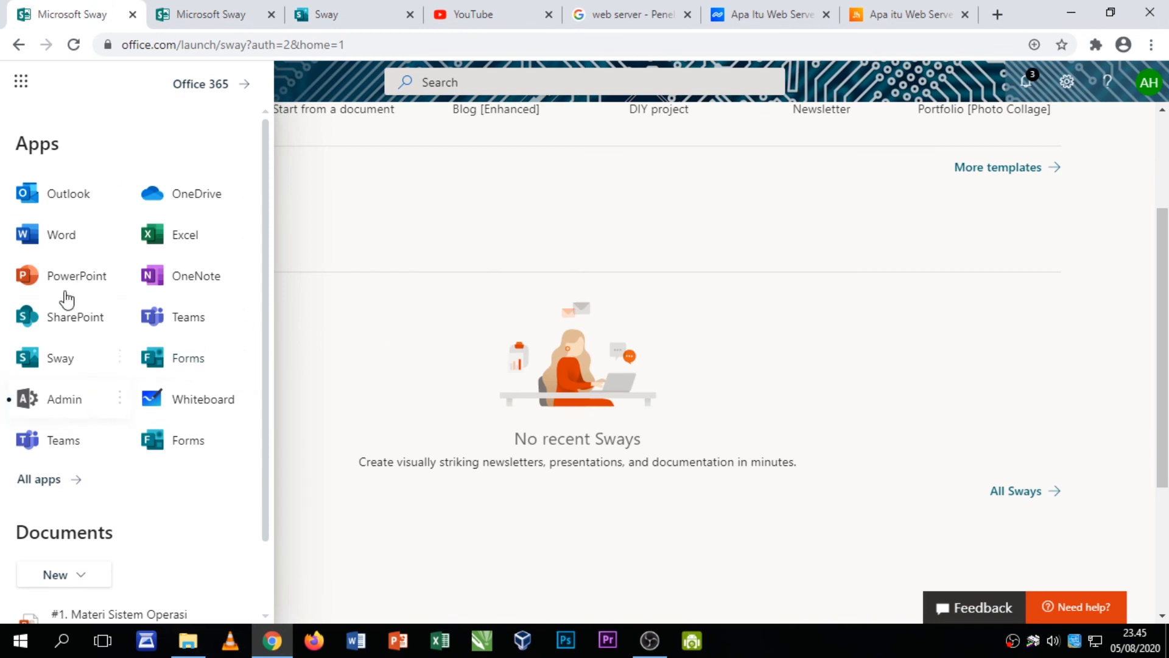
pyautogui.click(217, 87)
pyautogui.click(193, 23)
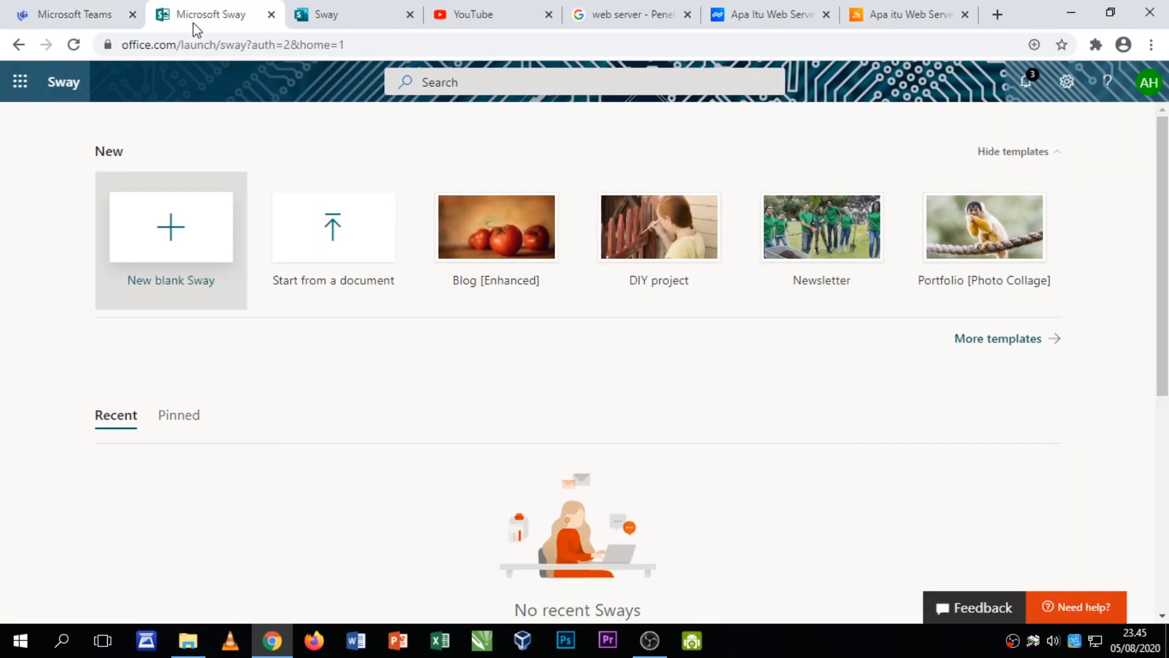
pyautogui.click(119, 26)
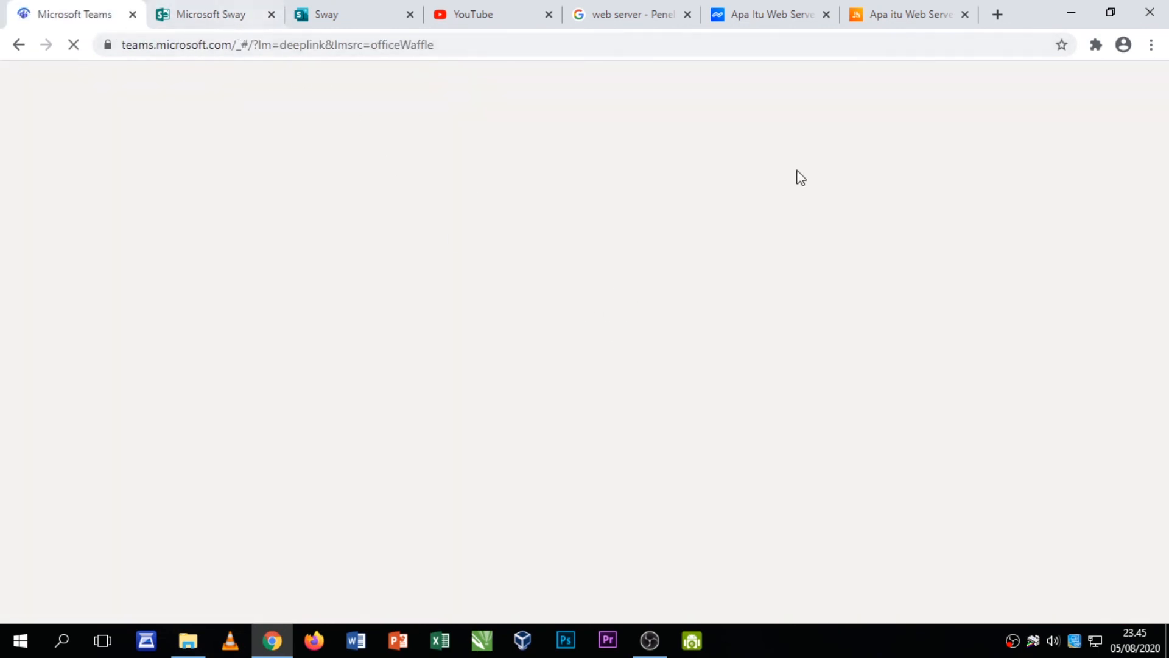
pyautogui.click(240, 17)
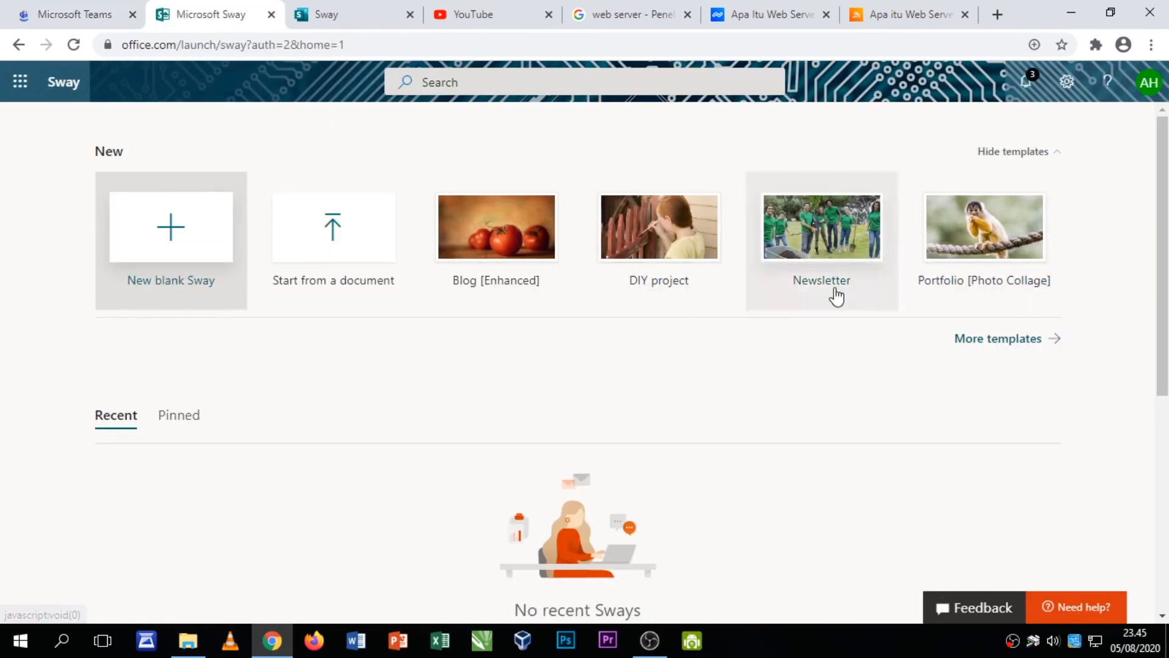
pyautogui.click(341, 15)
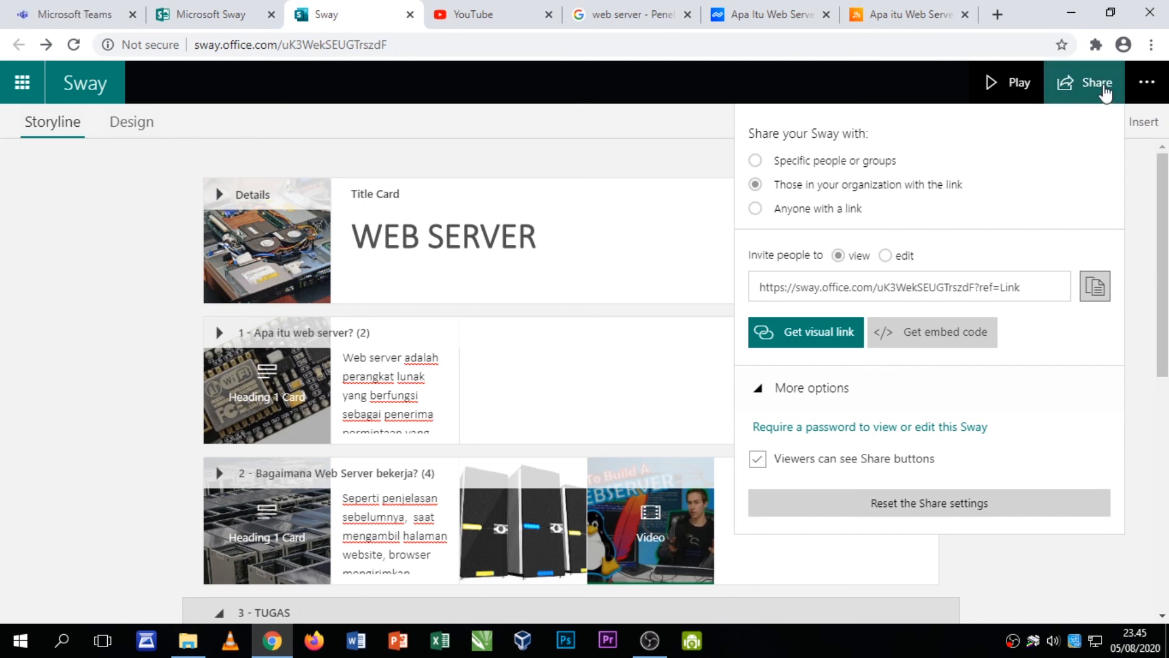
pyautogui.click(636, 151)
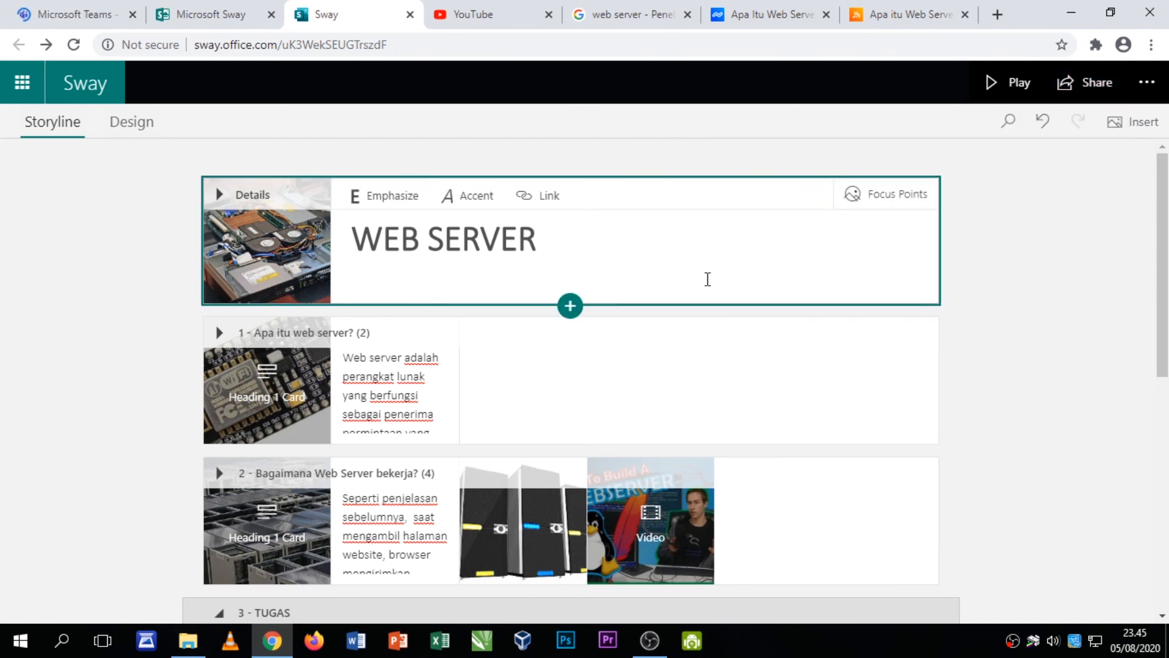
# - Expand the "Apa itu web server?" section and add the text "KLIK ABSEN" a few lines below its paragraph
pyautogui.scroll(-1, 514, 329)
pyautogui.scroll(1, 516, 329)
pyautogui.scroll(-3, 490, 347)
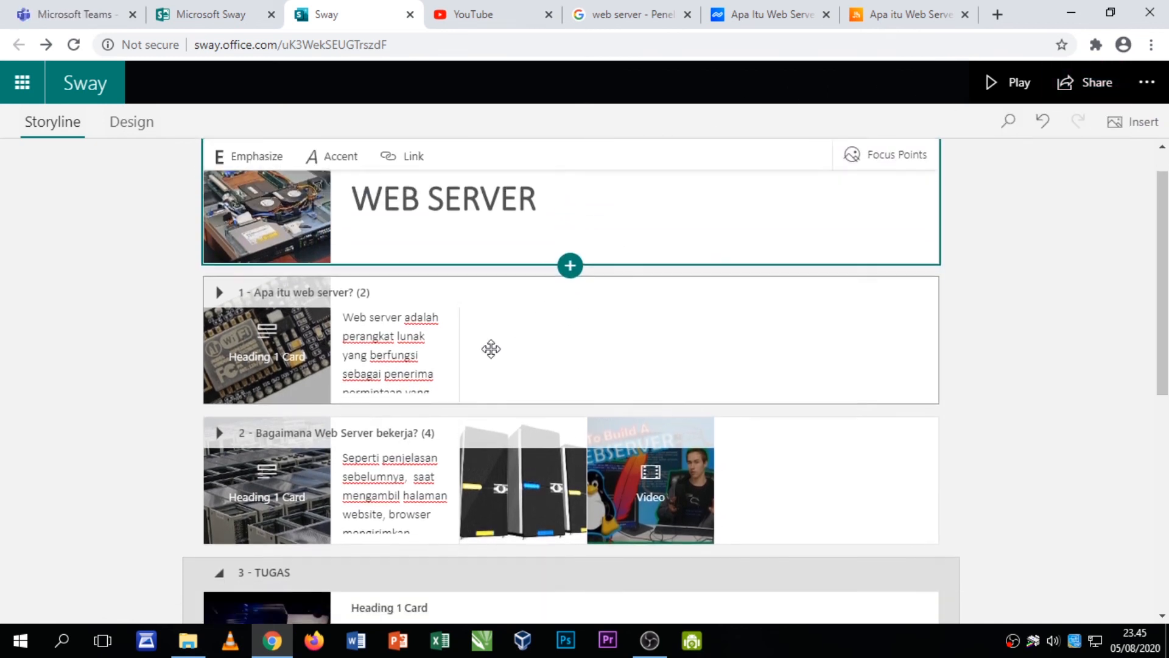
pyautogui.click(314, 216)
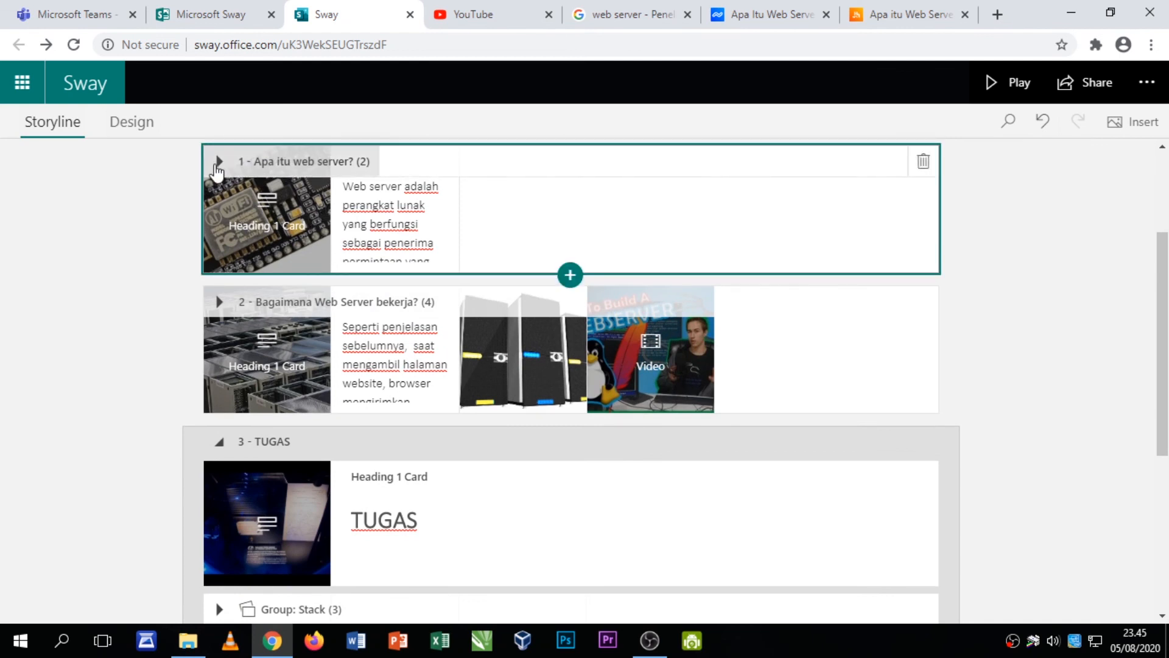
pyautogui.click(219, 161)
pyautogui.scroll(-2, 689, 309)
pyautogui.click(863, 310)
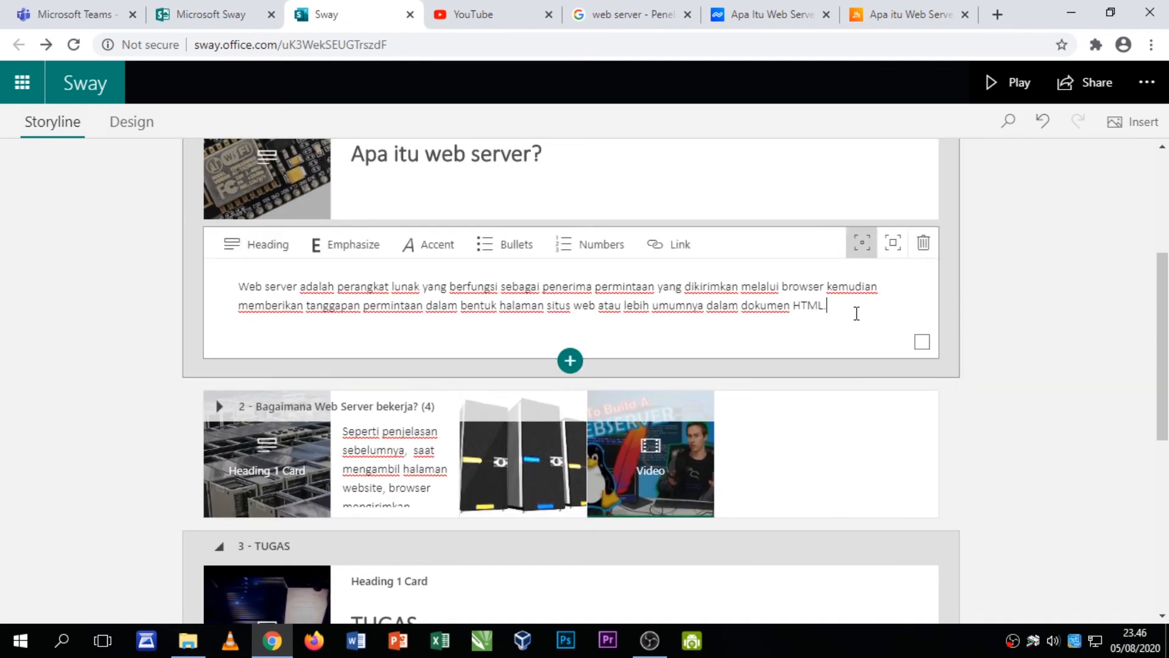
pyautogui.press('Return')
pyautogui.press('Return')
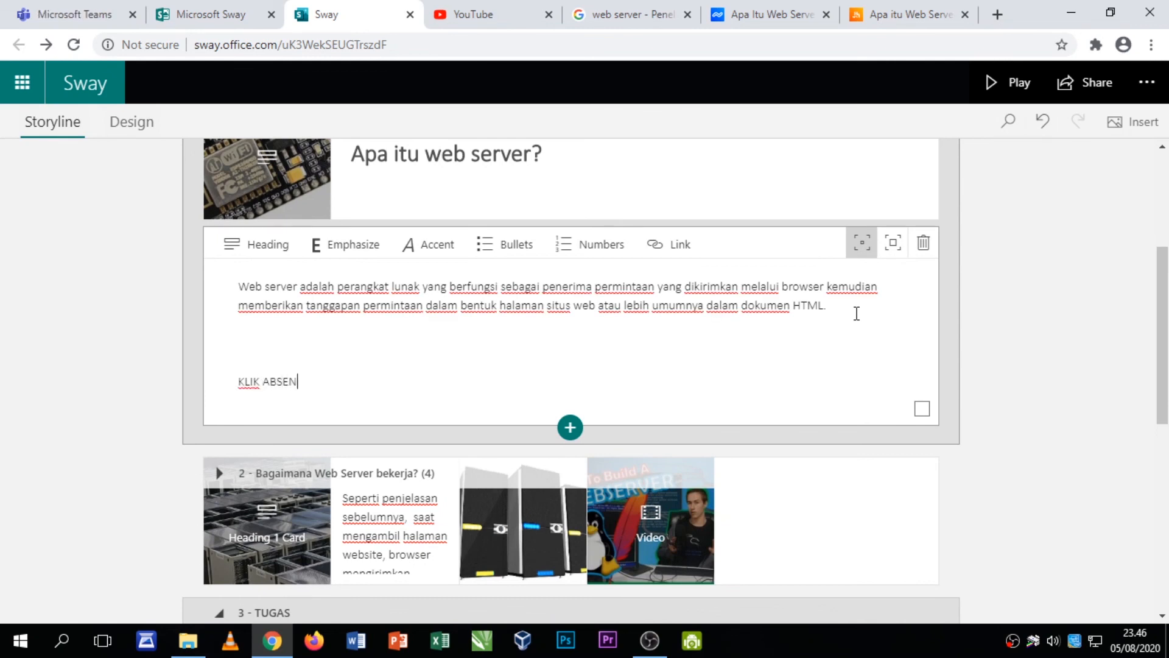
# - Link the "KLIK ABSEN" text to the copied Sway view link
pyautogui.hotkey('ctrl', 'shift', 'Left')
pyautogui.hotkey('ctrl', 'shift', 'Left')
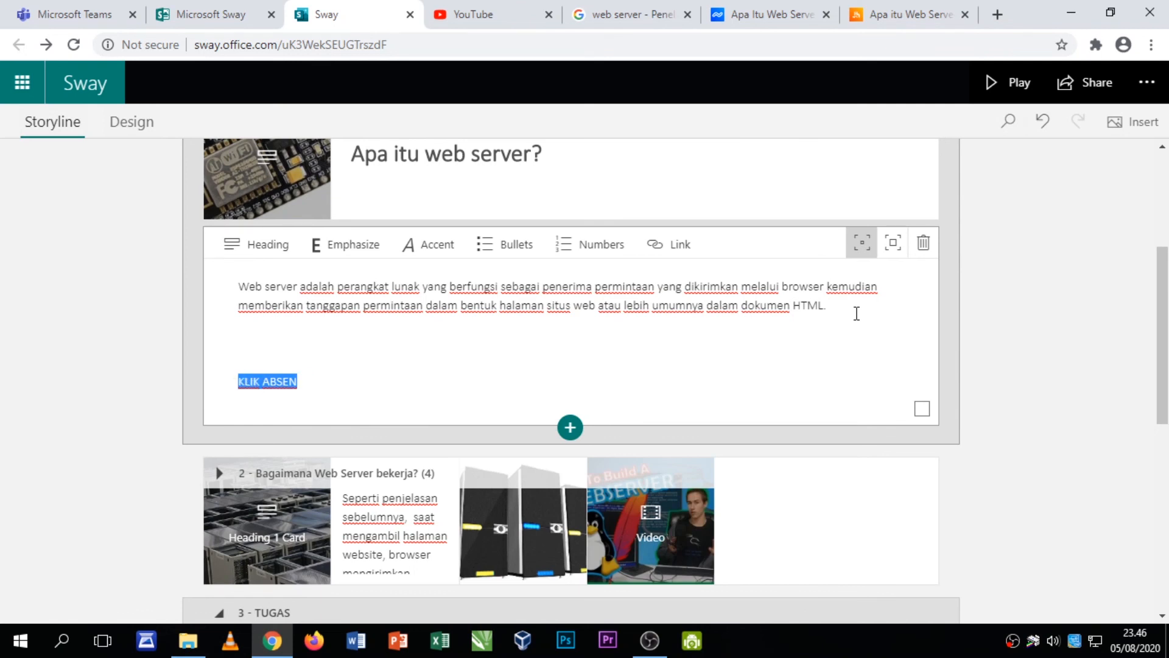
pyautogui.click(675, 249)
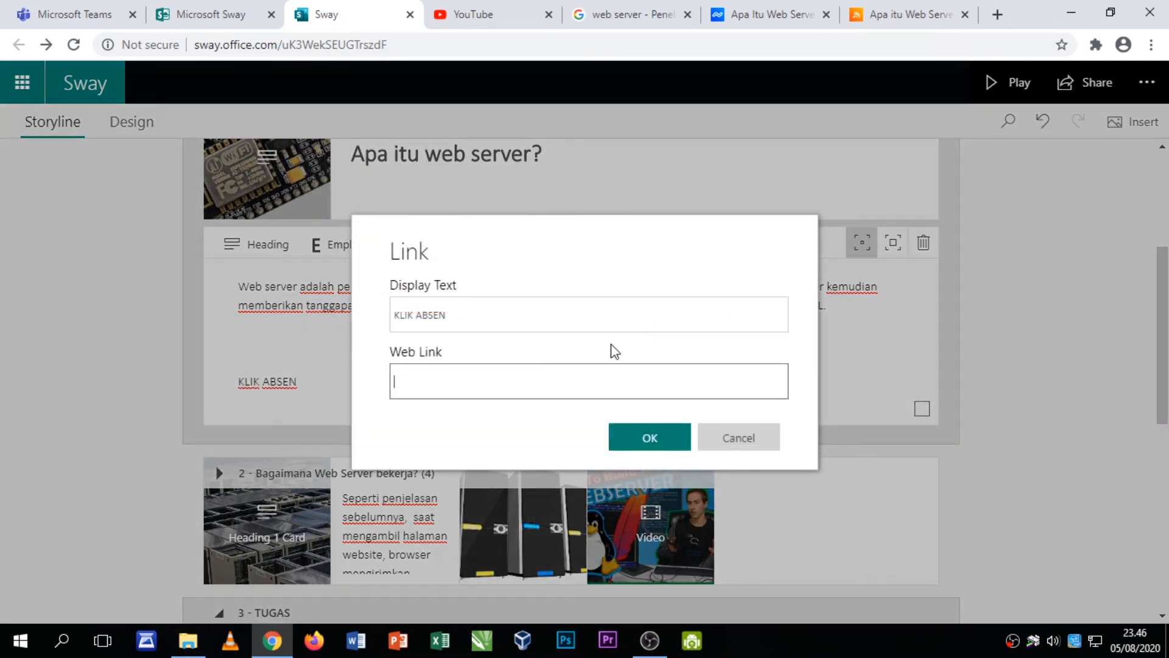
pyautogui.rightClick(436, 381)
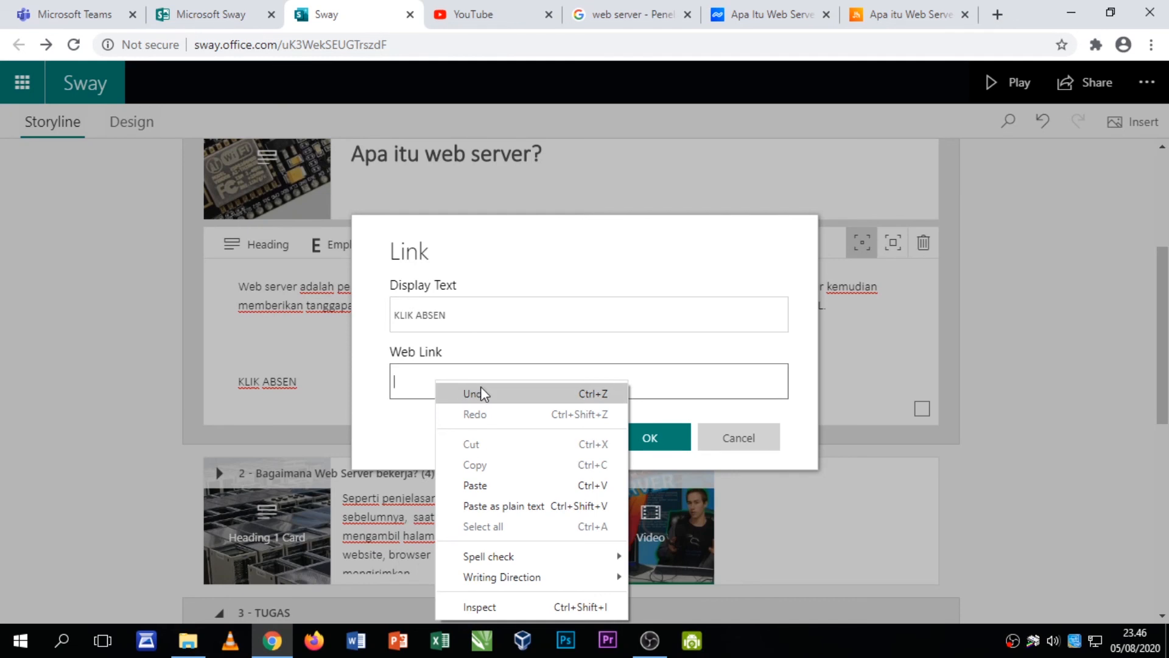
pyautogui.click(417, 383)
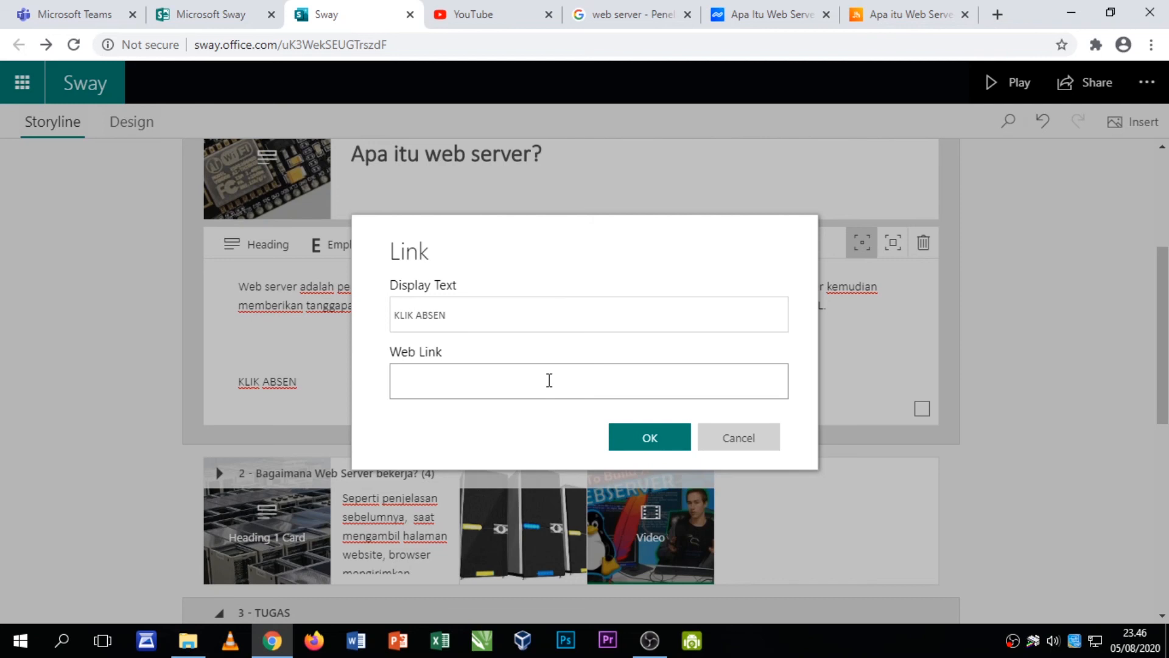
pyautogui.hotkey('ctrl', 'v')
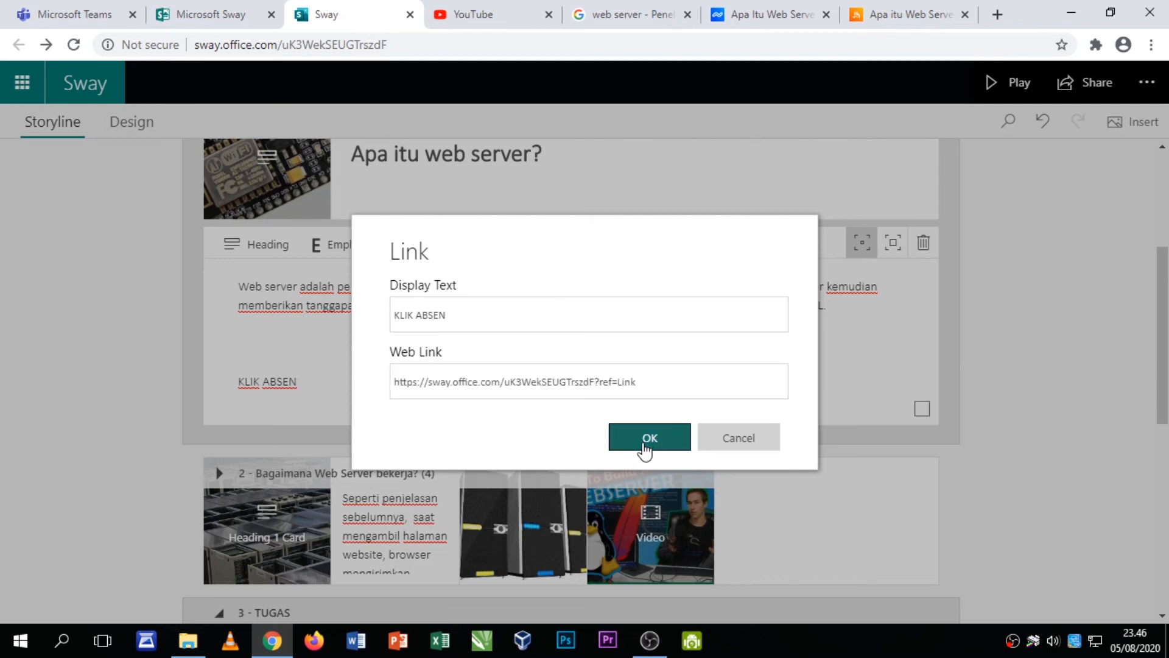
pyautogui.click(643, 443)
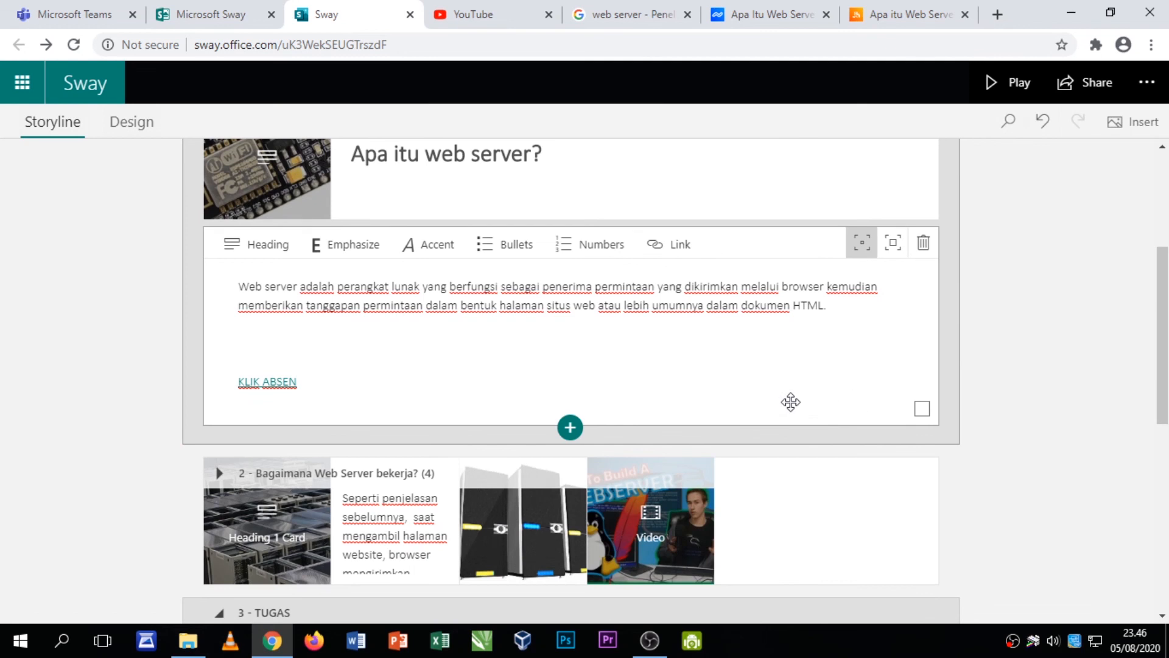
# - Play the Sway to check the "KLIK ABSEN" link in the "Apa itu web server?" section, and return to editing
pyautogui.click(995, 92)
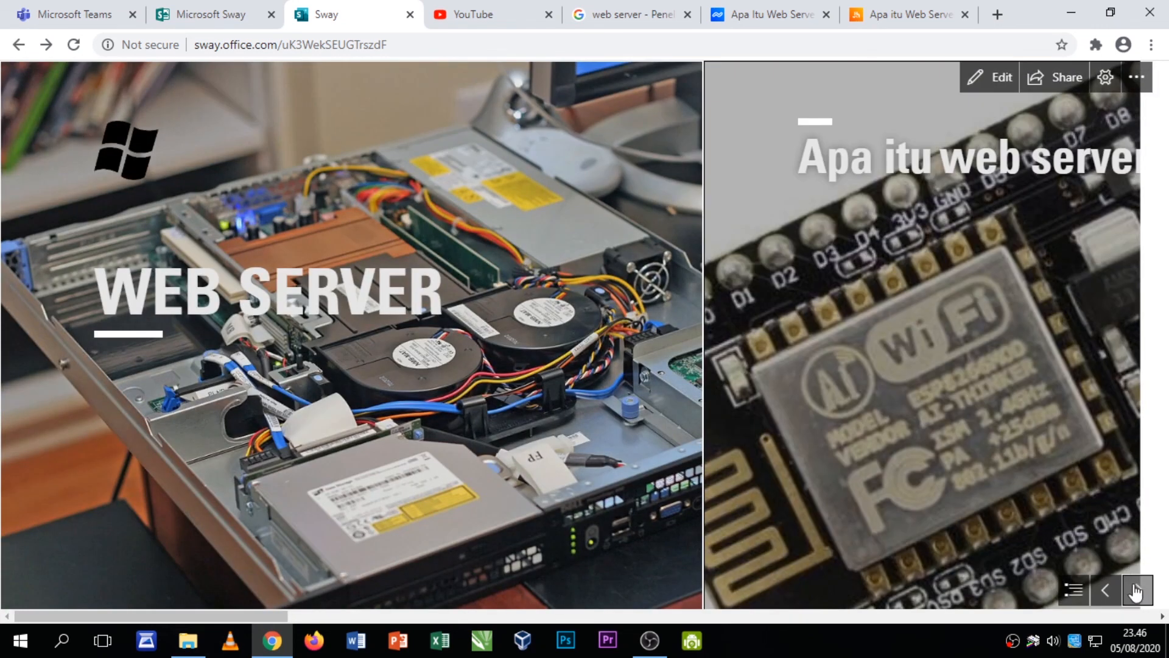
pyautogui.click(1135, 591)
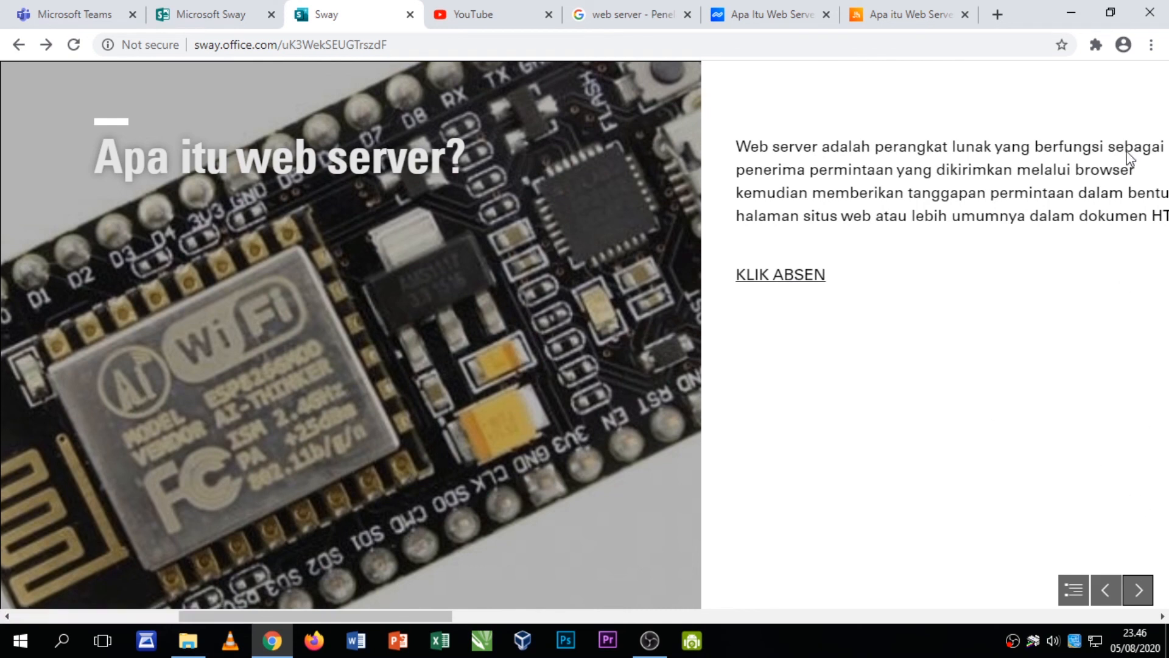
pyautogui.click(1072, 590)
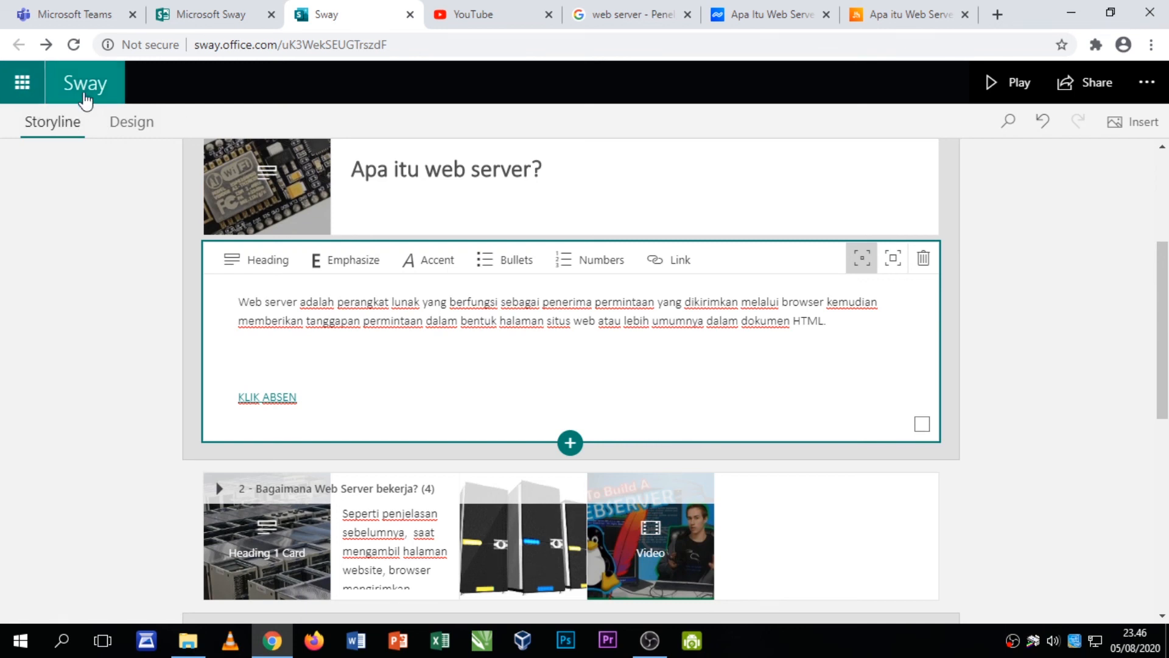
# - Collapse the "Apa itu web server?" and TUGAS sections in the storyline
pyautogui.moveTo(1161, 312); pyautogui.dragTo(1164, 237)
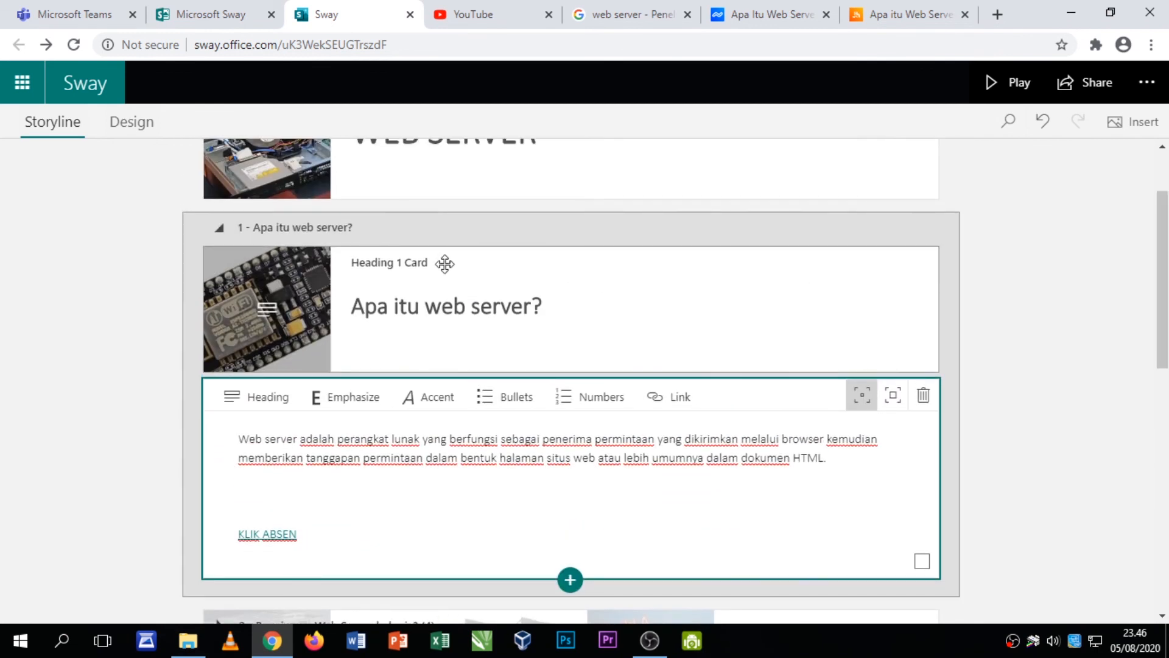
pyautogui.click(215, 234)
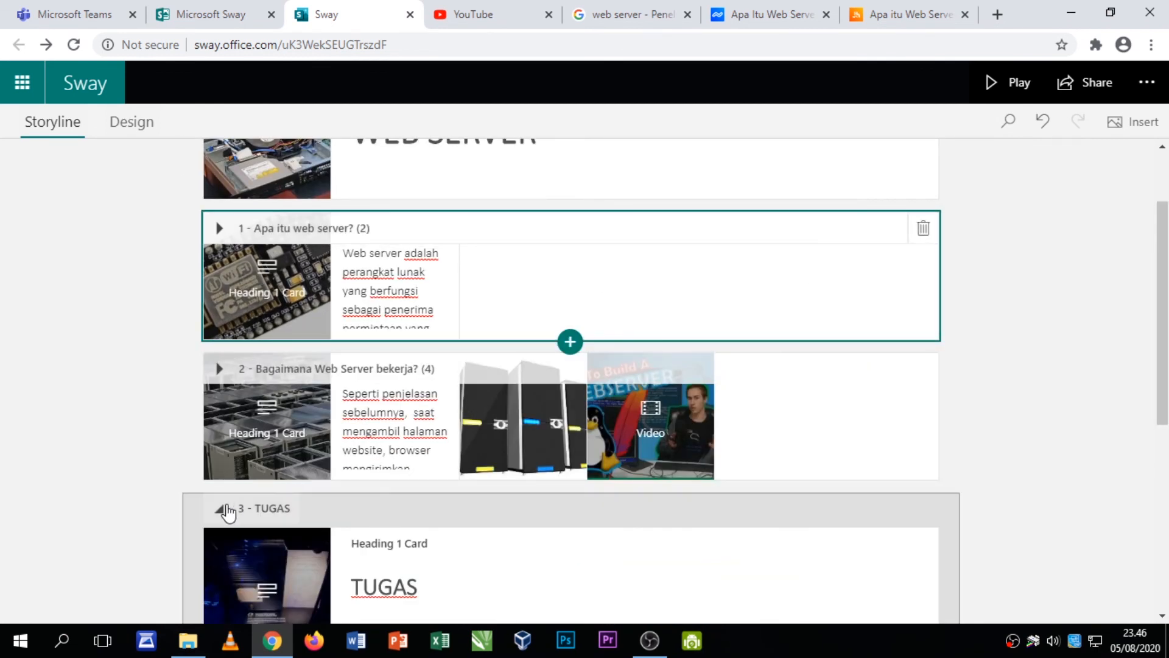
pyautogui.click(220, 508)
pyautogui.scroll(3, 431, 417)
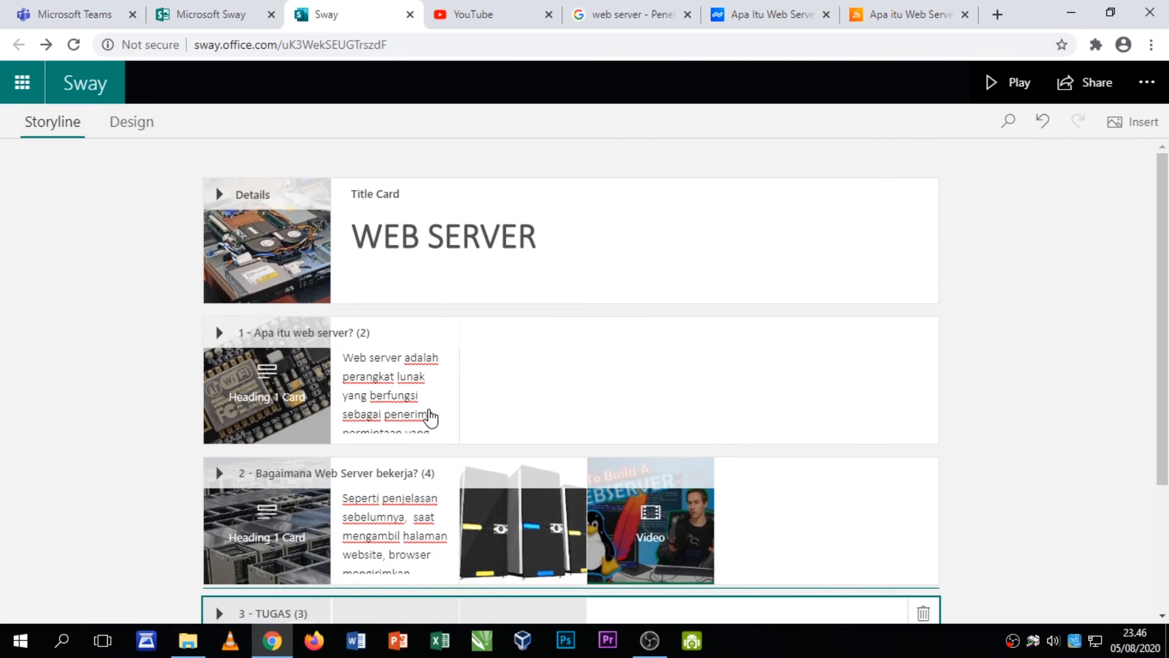